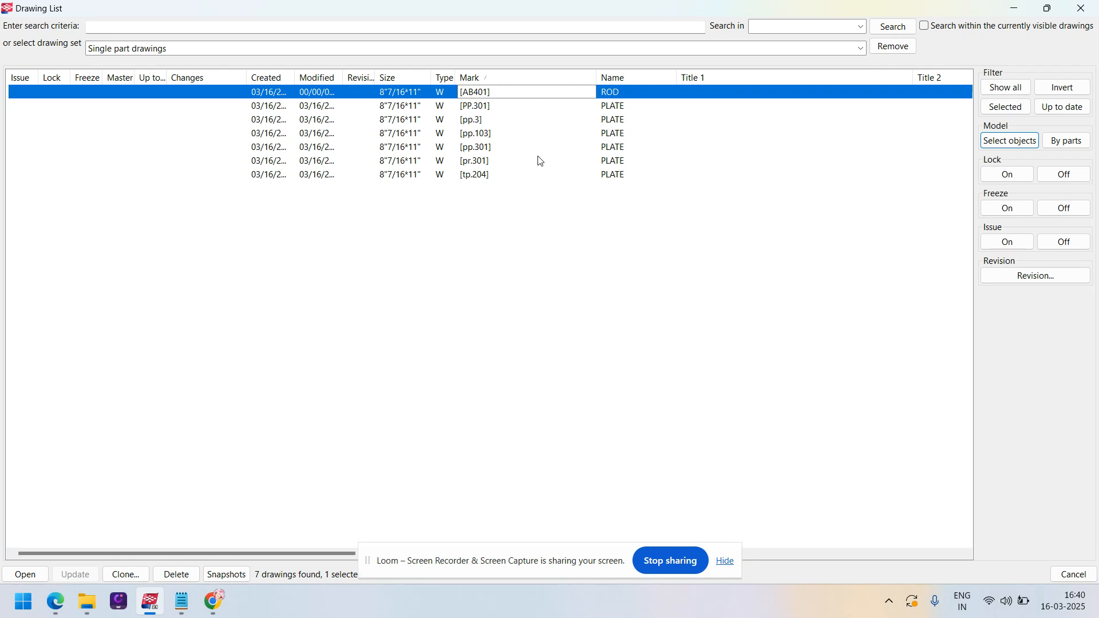
- Open the properties for all seven single-part drawings and toggle the modification checkboxes off
left_click(480, 176, "shift")
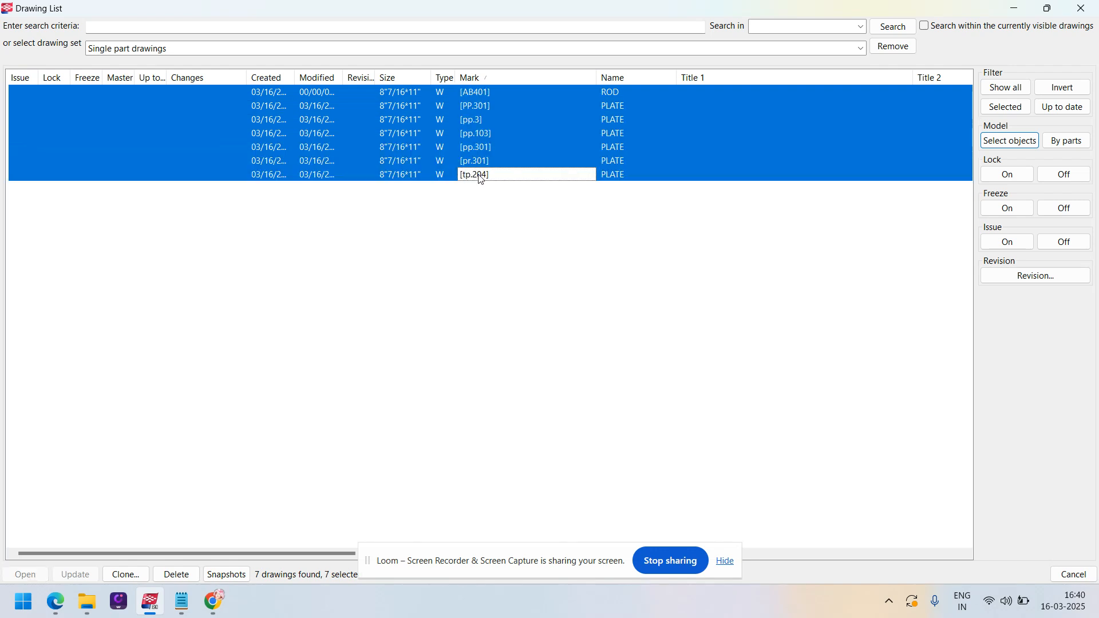
right_click(496, 121)
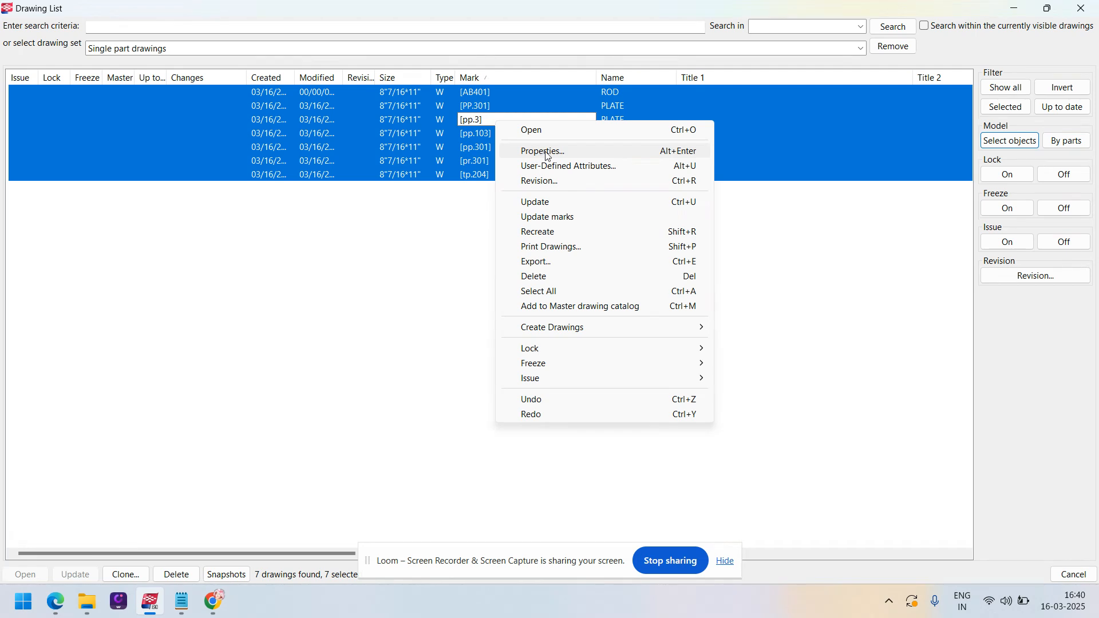
left_click(552, 153)
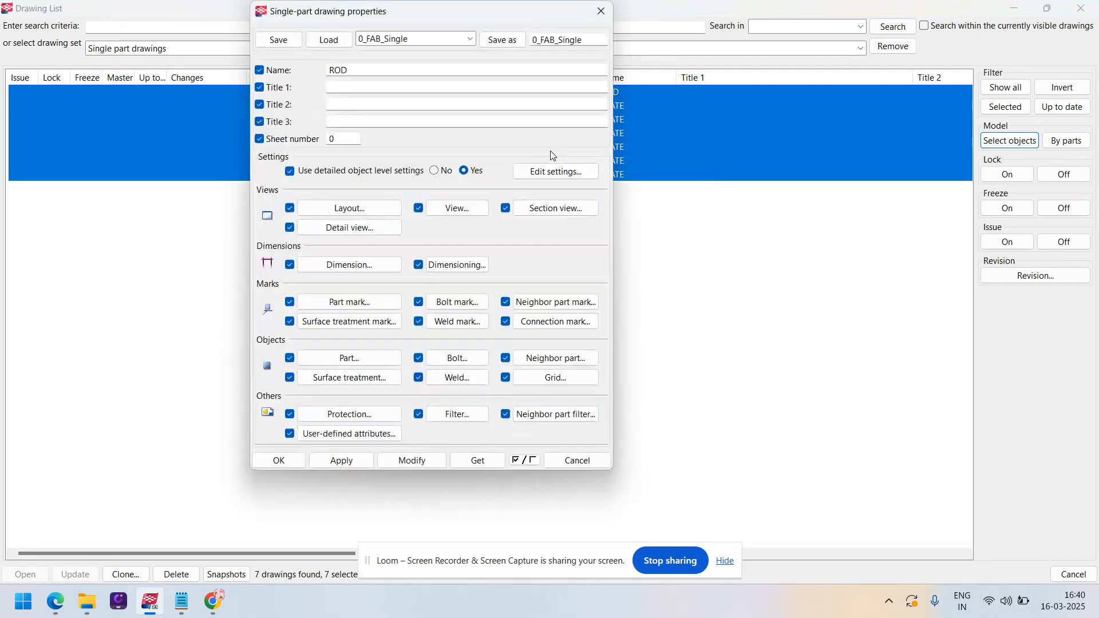
left_click(516, 461)
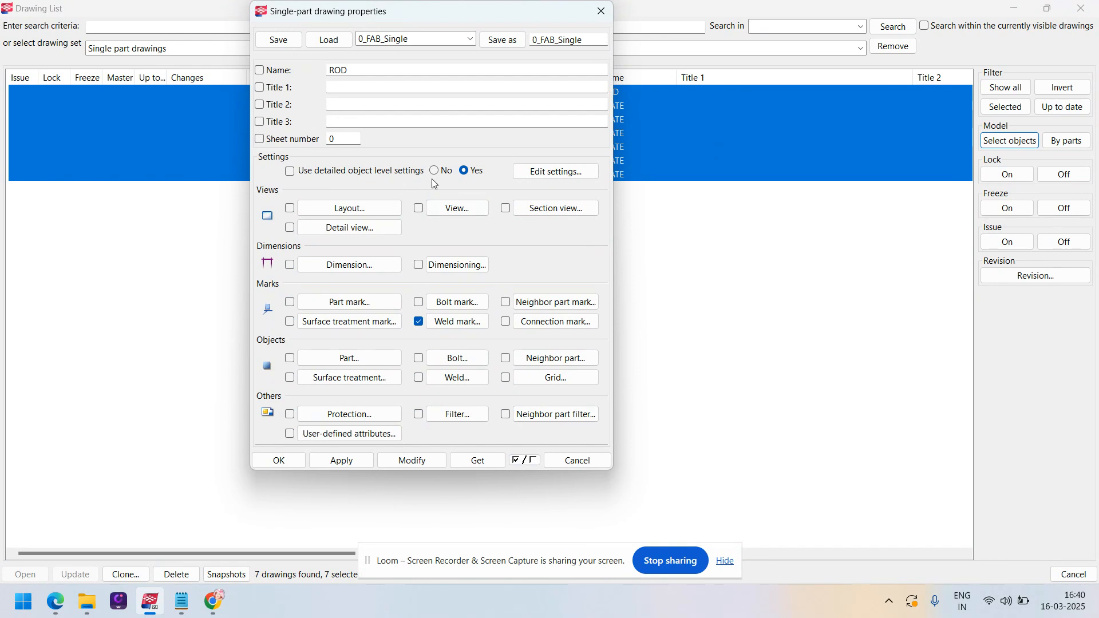
- Set the coordinate system in the view attributes to local and modify the selected drawings with it
left_click(452, 209)
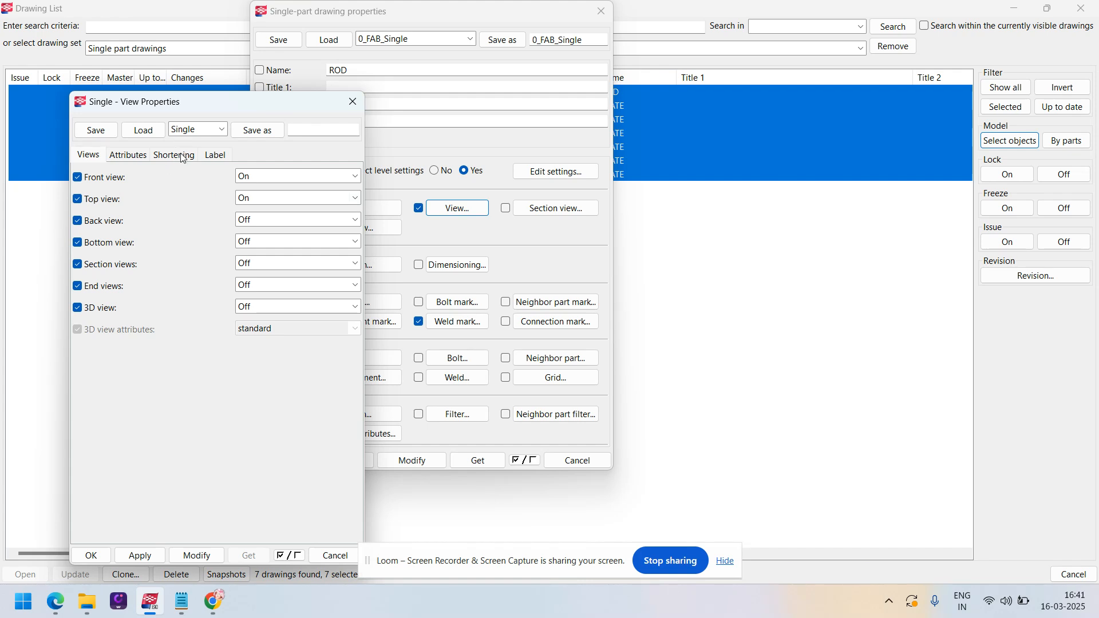
left_click(182, 158)
left_click(143, 157)
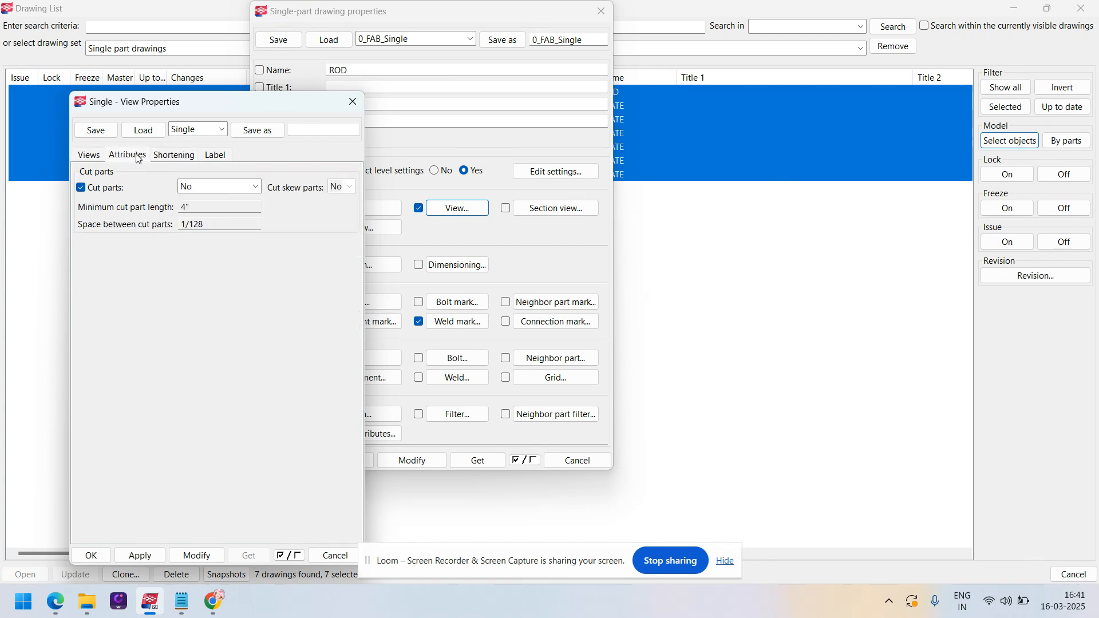
left_click(255, 216)
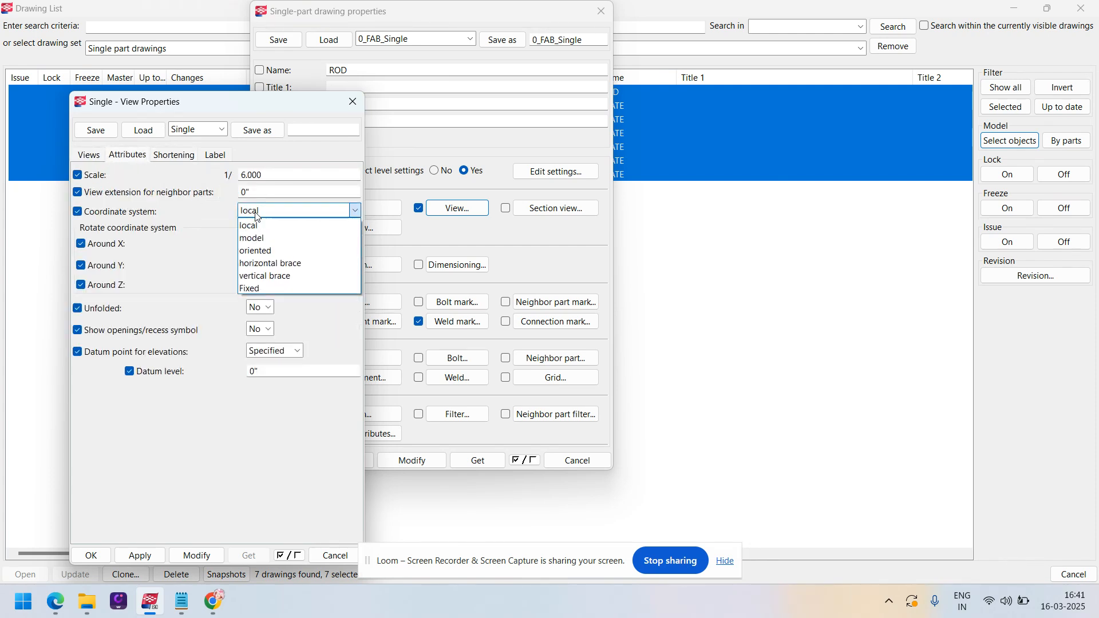
left_click(255, 216)
left_click(256, 215)
left_click(257, 227)
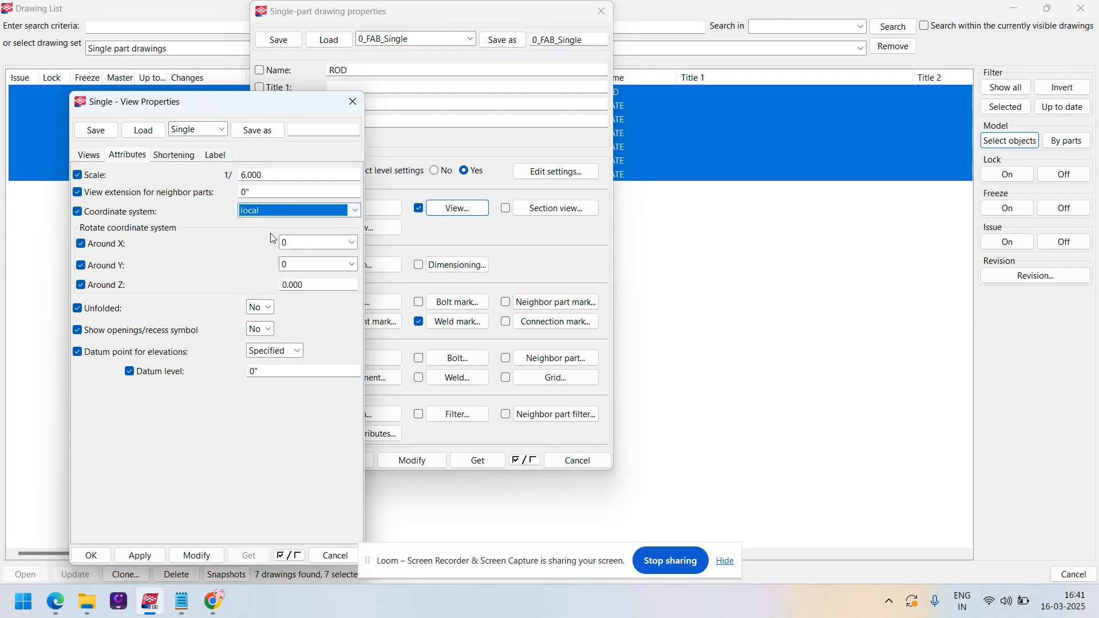
left_click(194, 556)
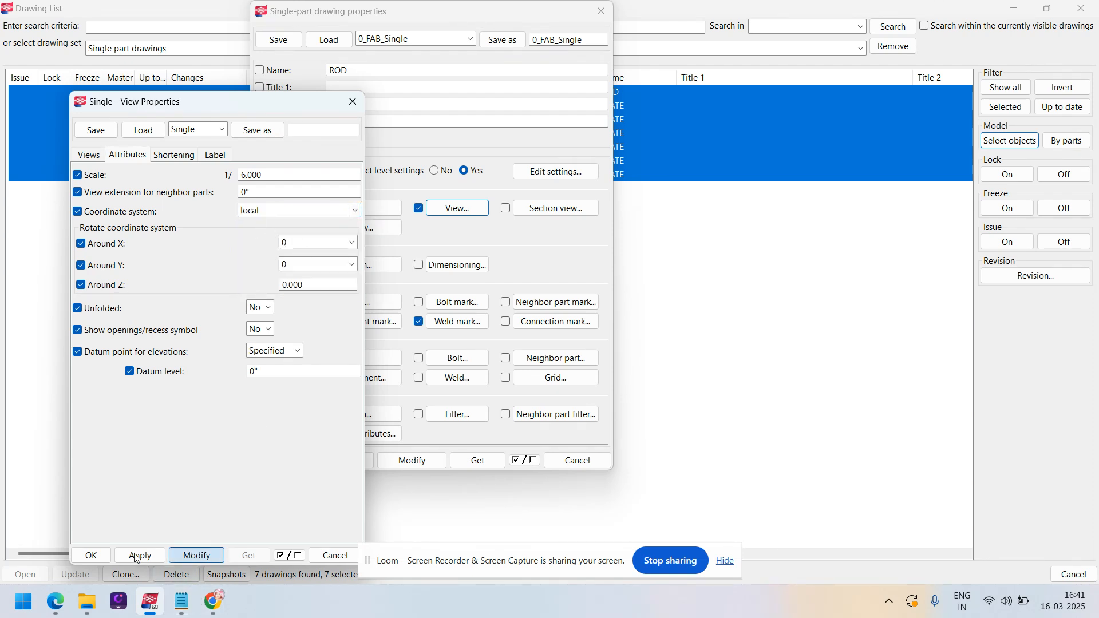
left_click(91, 555)
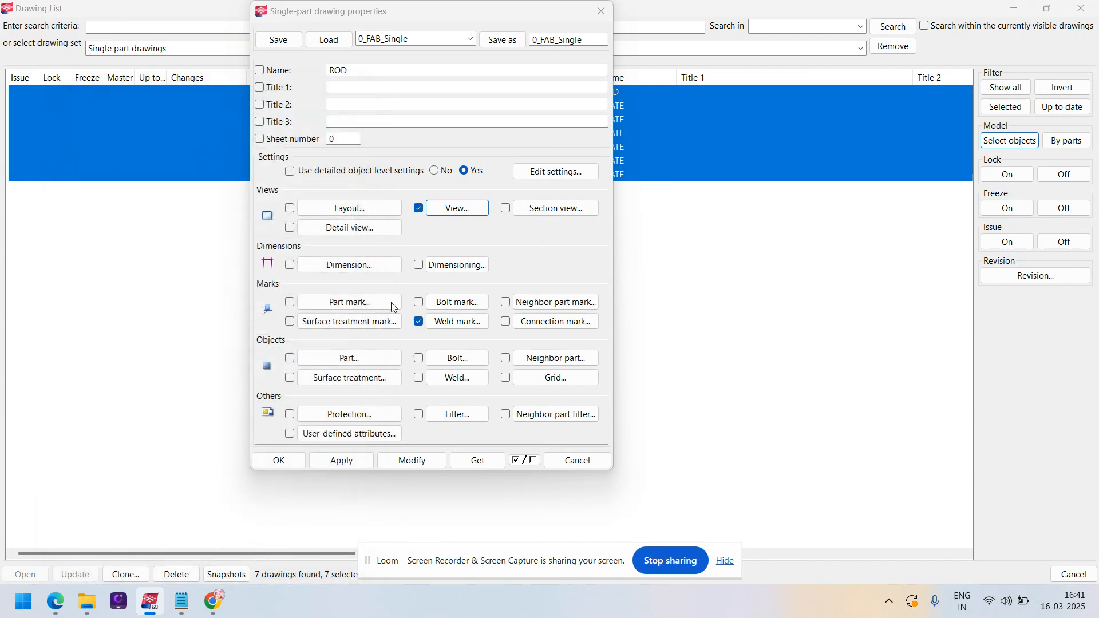
- Review the dimension text appearance, the dimensioning settings and the view scale, and close the drawing properties without further changes
left_click(372, 265)
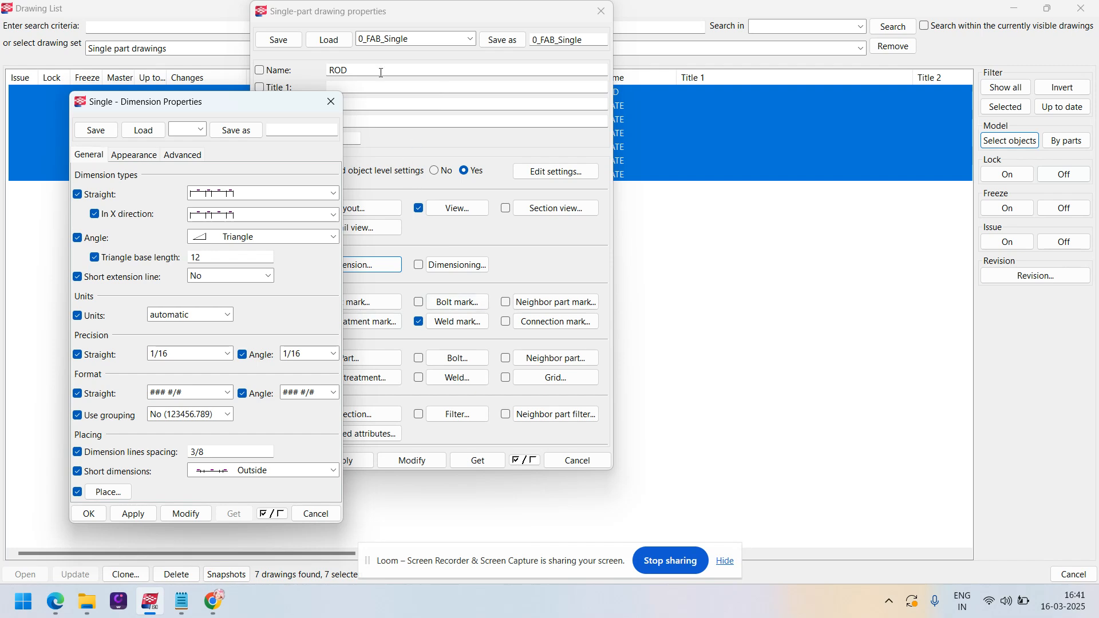
left_click(132, 155)
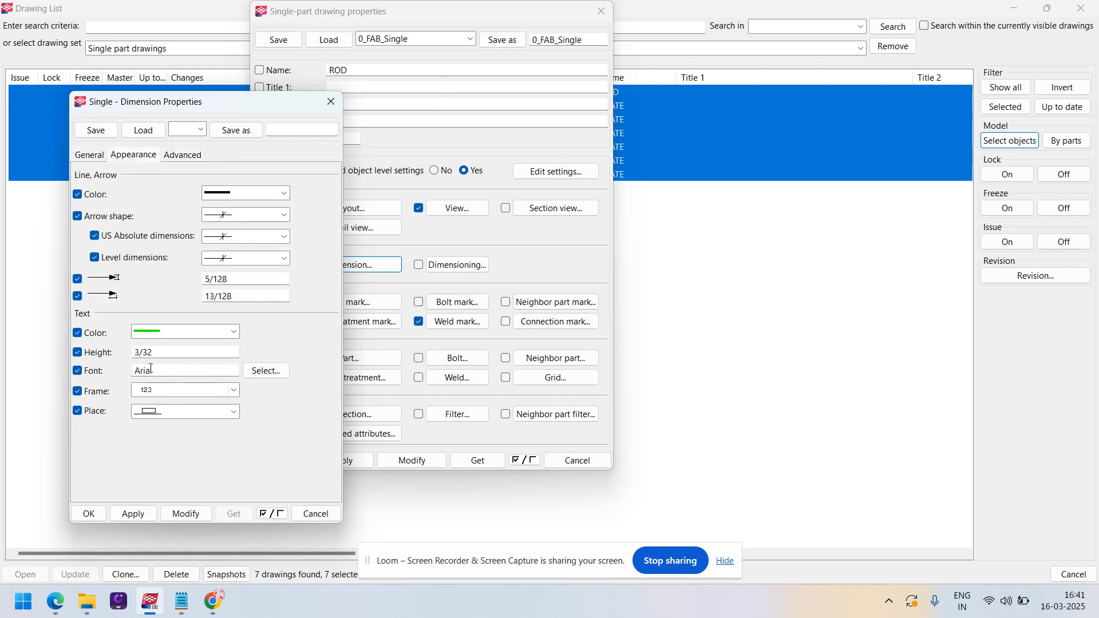
double_click(162, 356)
left_click(309, 514)
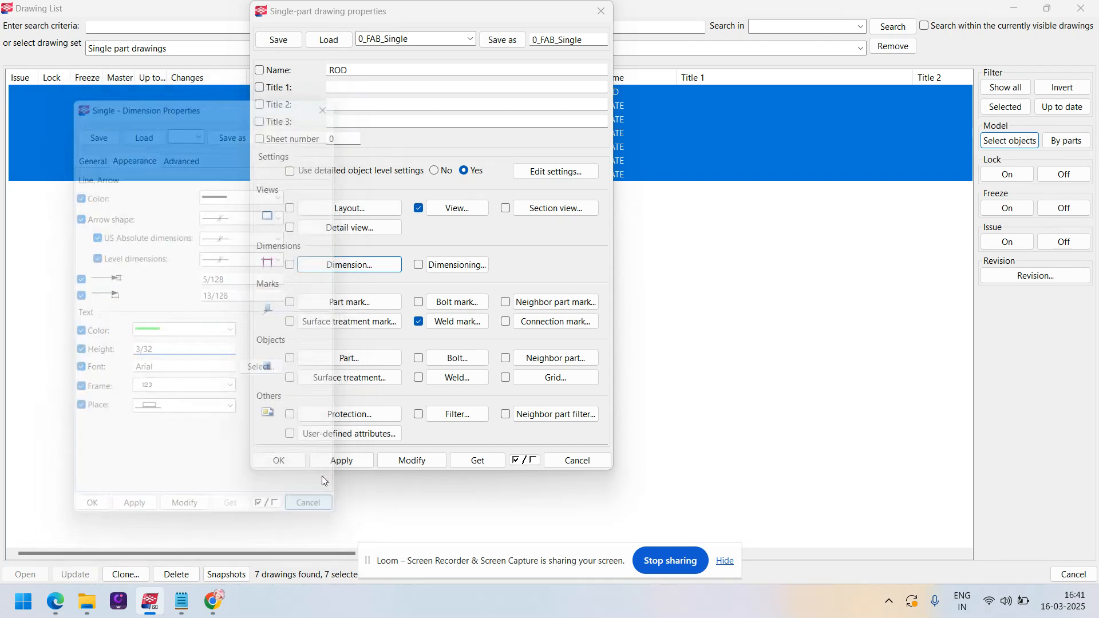
left_click(453, 264)
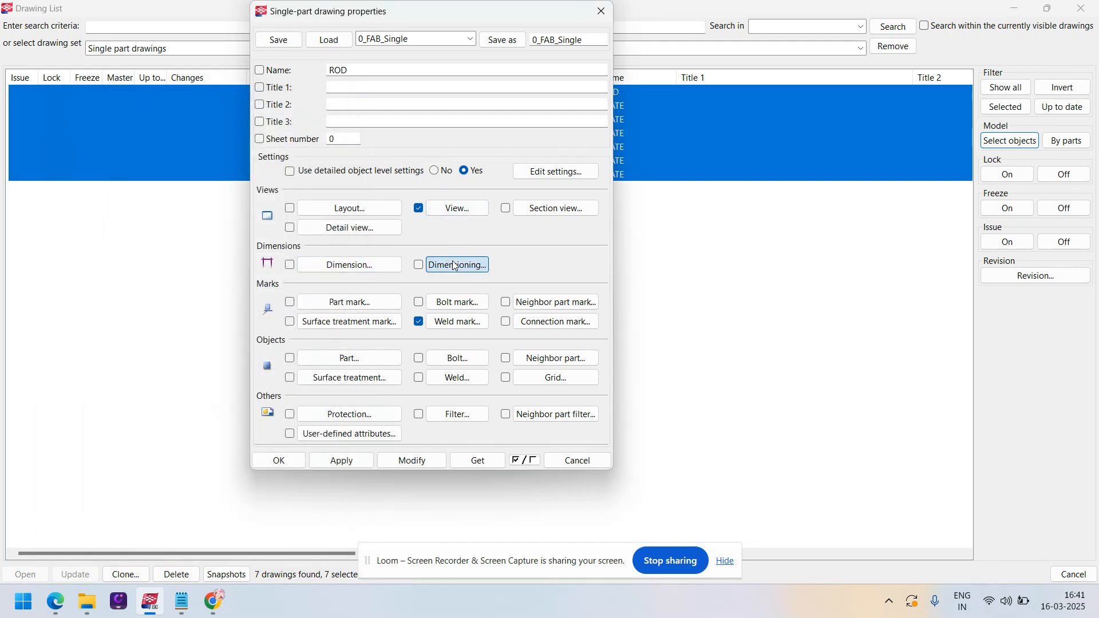
left_click(406, 102)
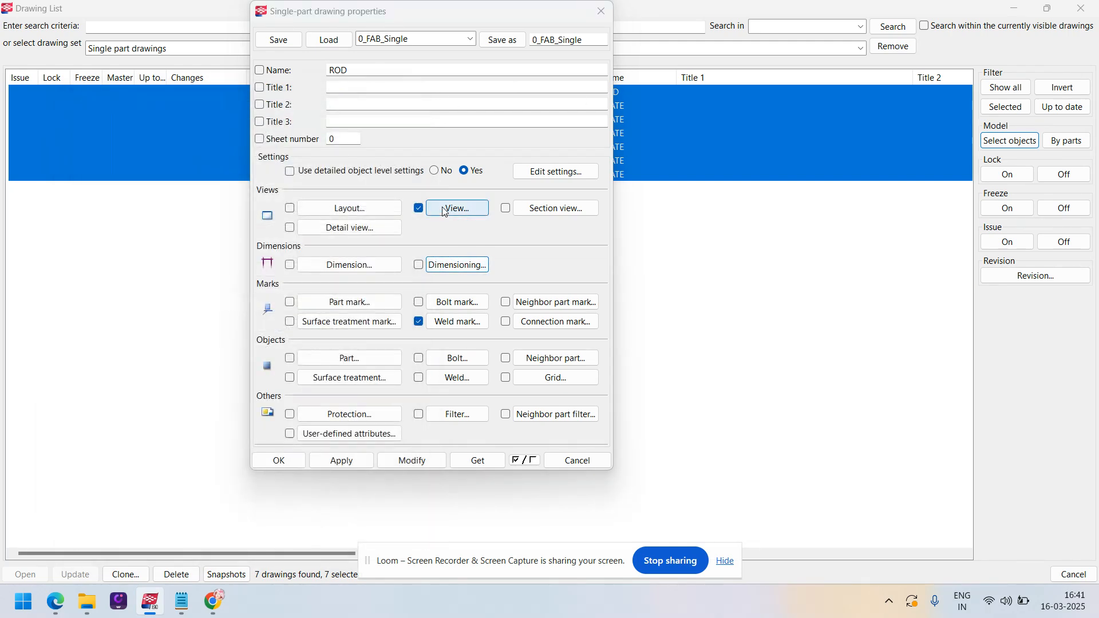
left_click(457, 208)
left_click(121, 155)
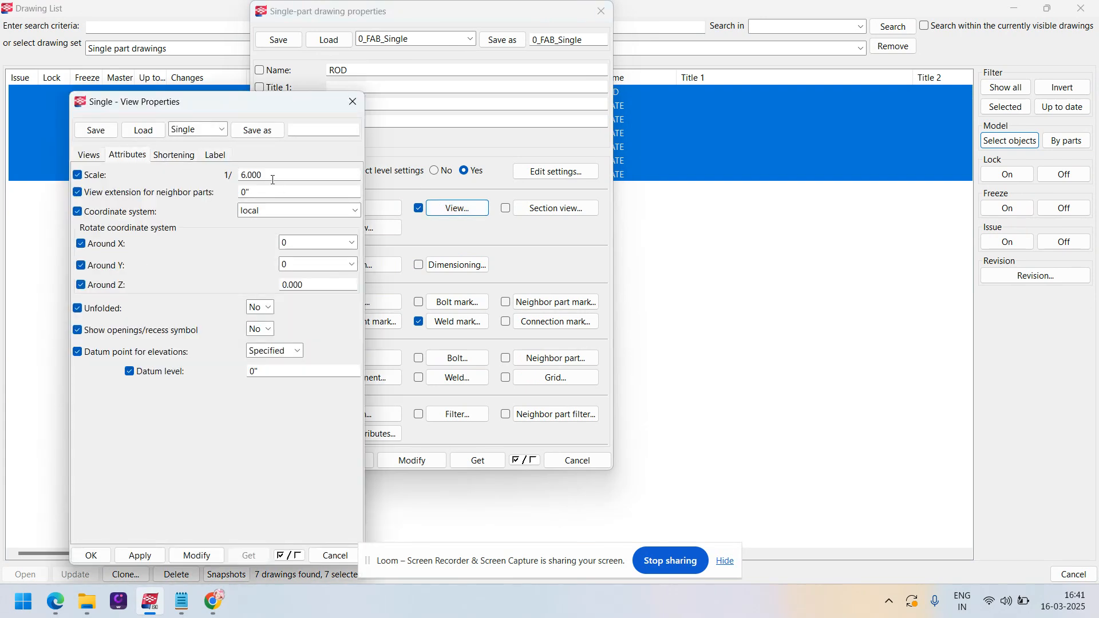
left_click_drag(273, 180, 208, 179)
left_click(353, 101)
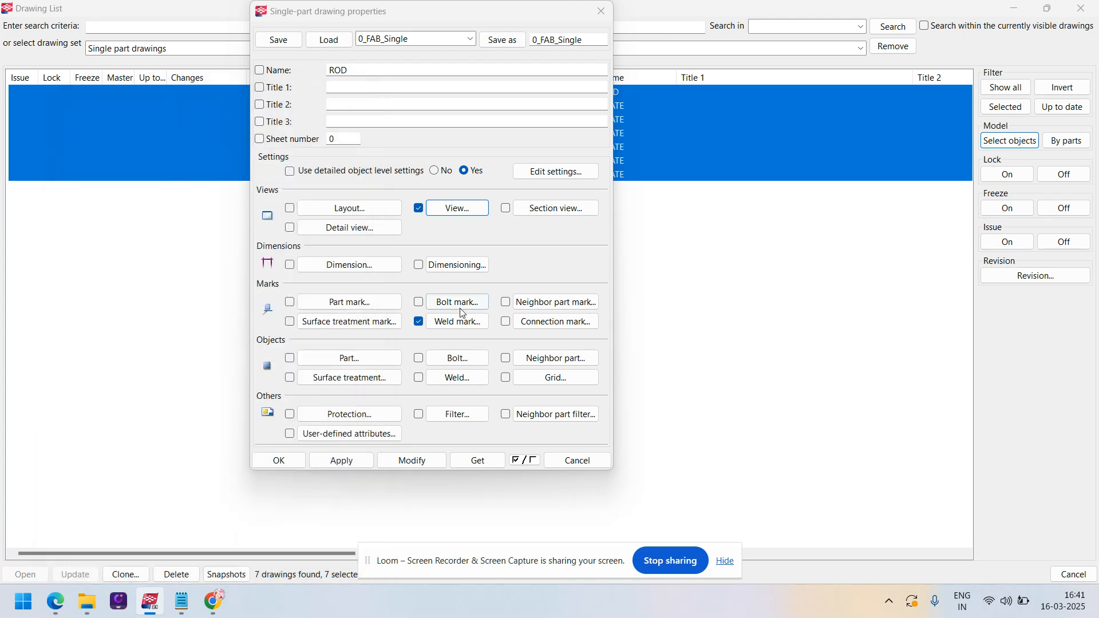
left_click(601, 12)
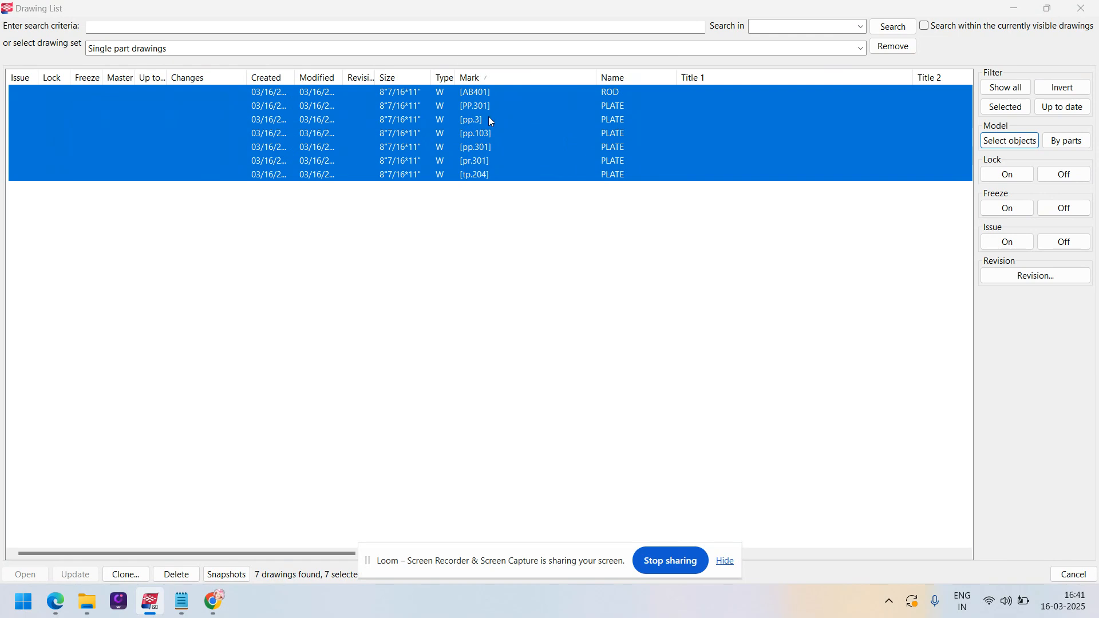
- Open the AB401 rod drawing and move its dimensioned view down into the open area of the sheet
left_click(489, 94)
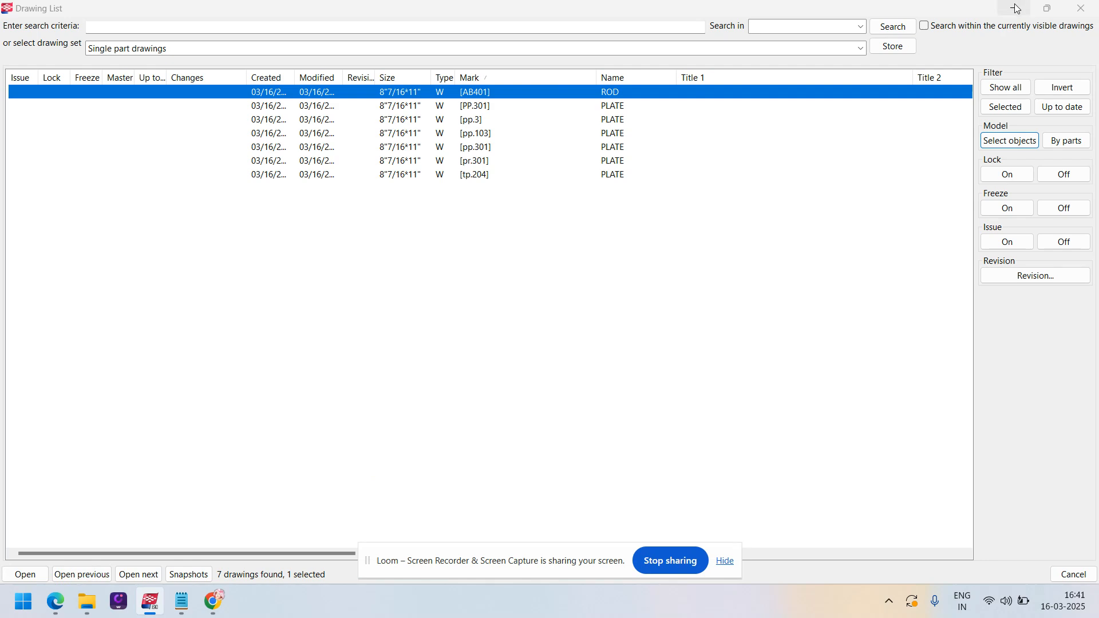
left_click(1016, 8)
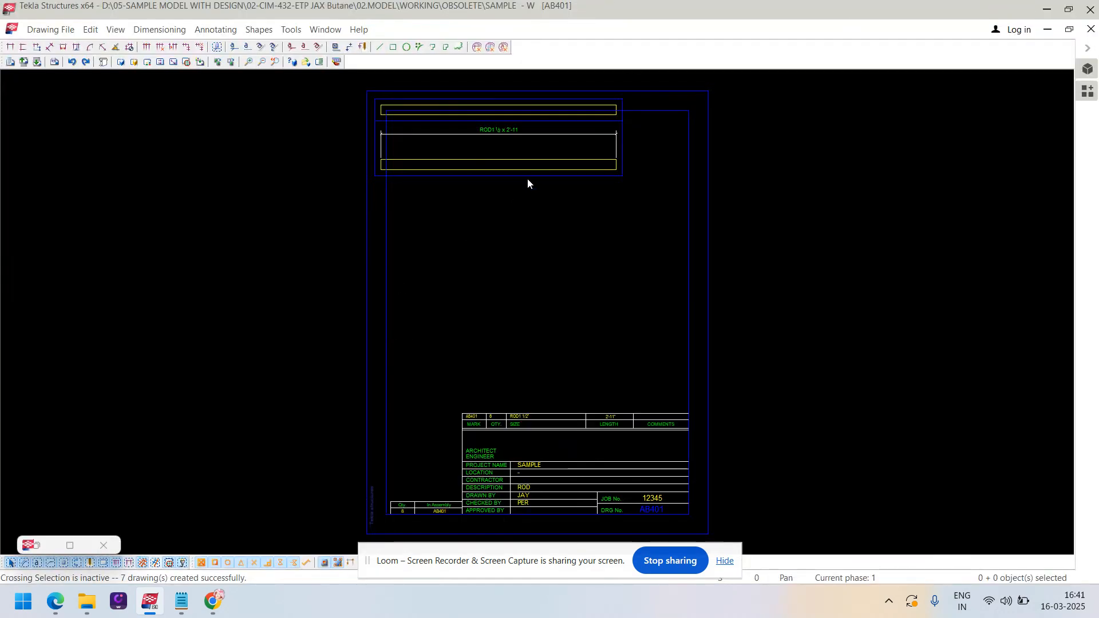
mouse_move(540, 182)
left_mouse_down()
mouse_move(564, 312)
mouse_move(530, 309)
mouse_move(544, 303)
left_mouse_up()
scroll(512, 306, "up", 2)
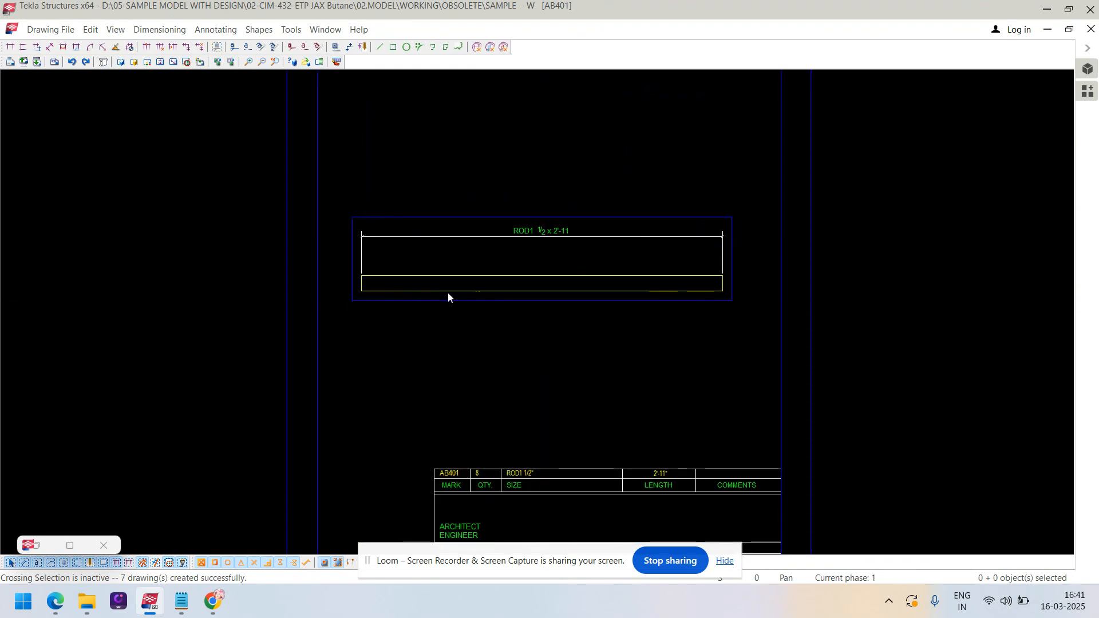
scroll(447, 292, "up", 2)
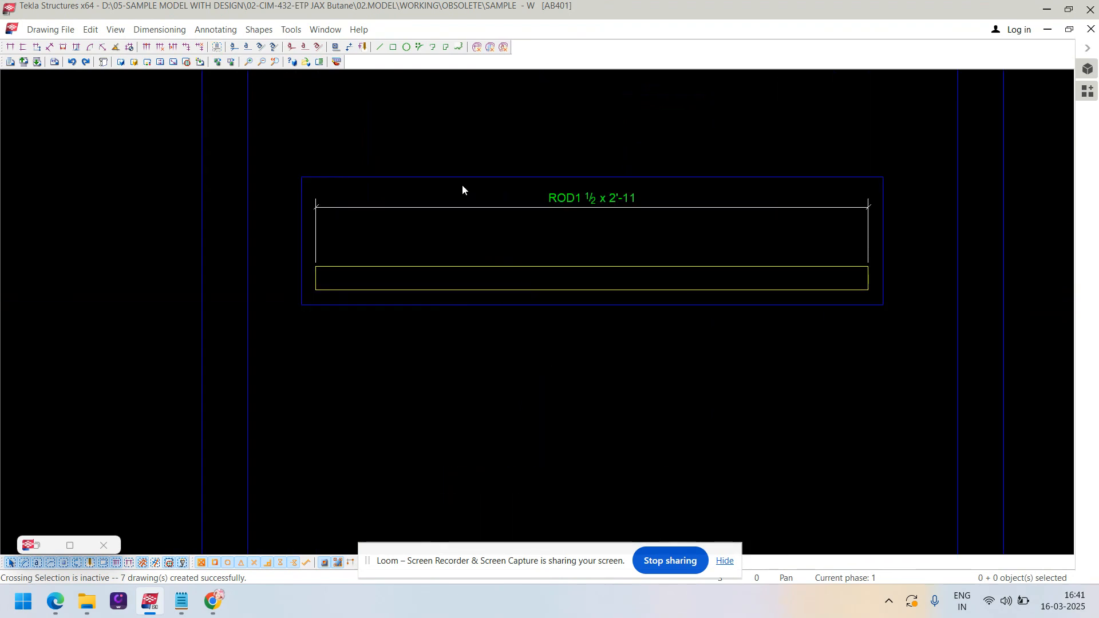
- Draw a rectangle over the rod outline in the dimensioned view, from its upper-left corner to its lower-right corner
left_click(392, 47)
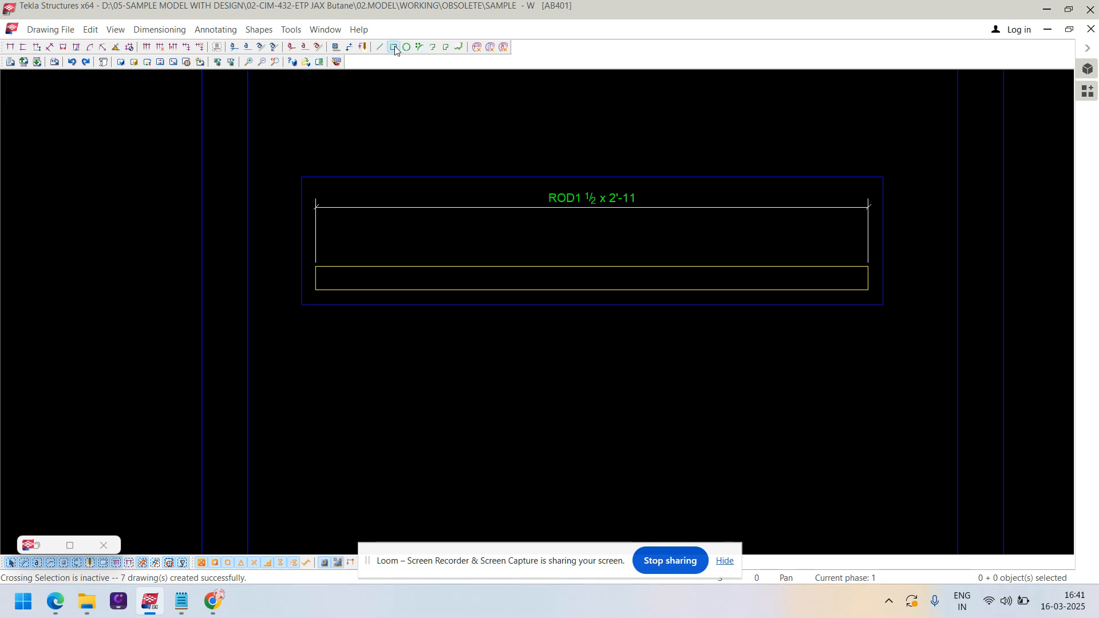
left_click(316, 266)
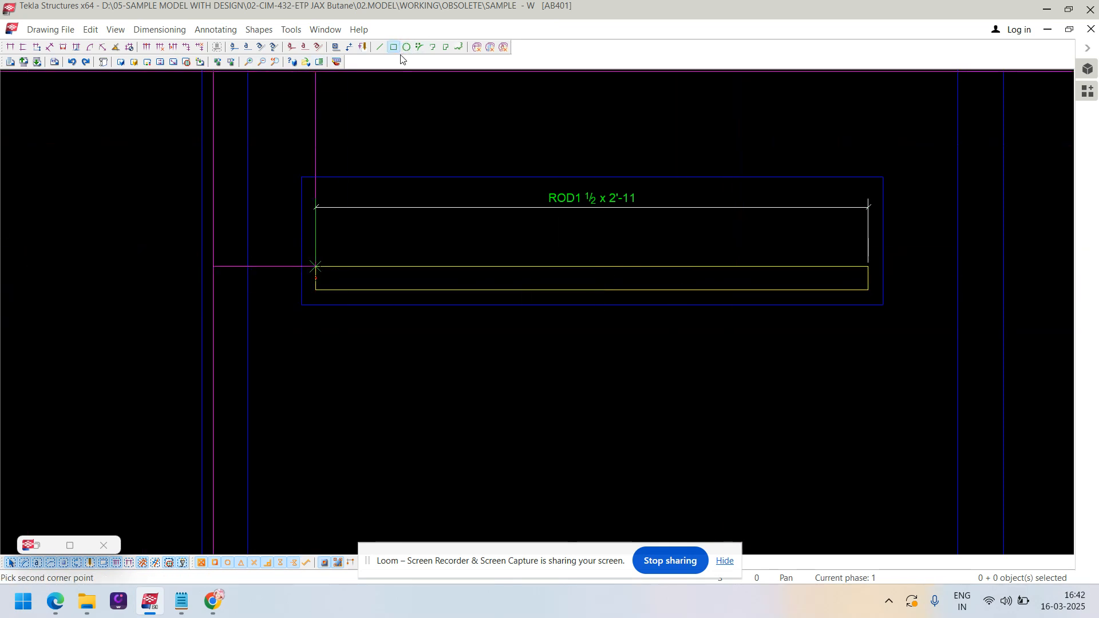
middle_click_drag(564, 277, 429, 255)
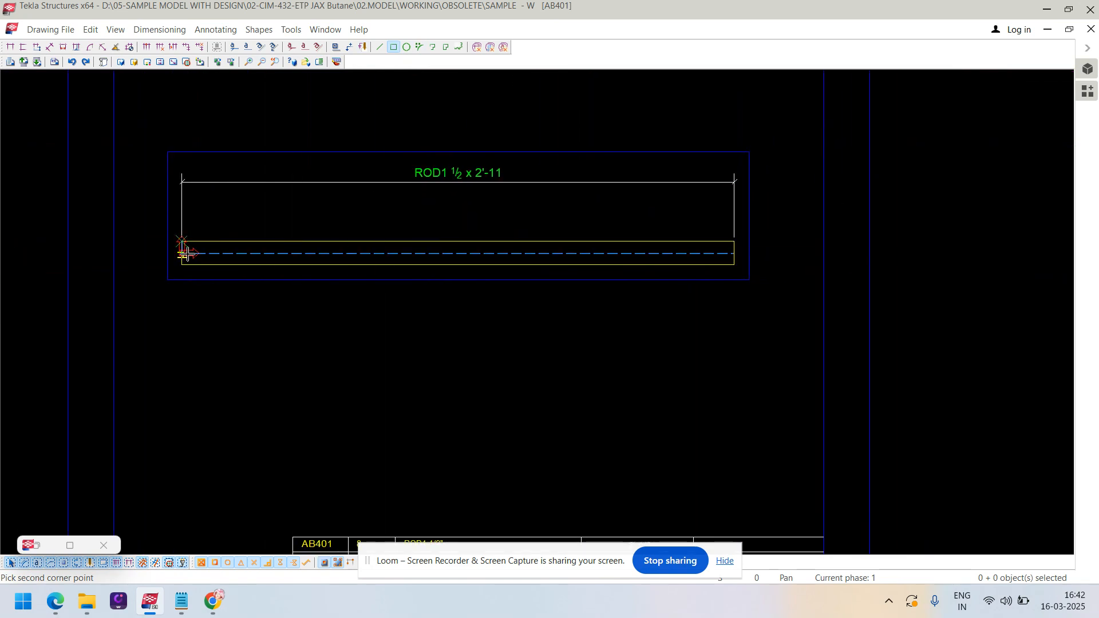
left_click(734, 265)
right_click(546, 227)
left_click(550, 231)
- Set the fill type of the rectangle over the rod to ANSI31 and apply the change
left_click(552, 242)
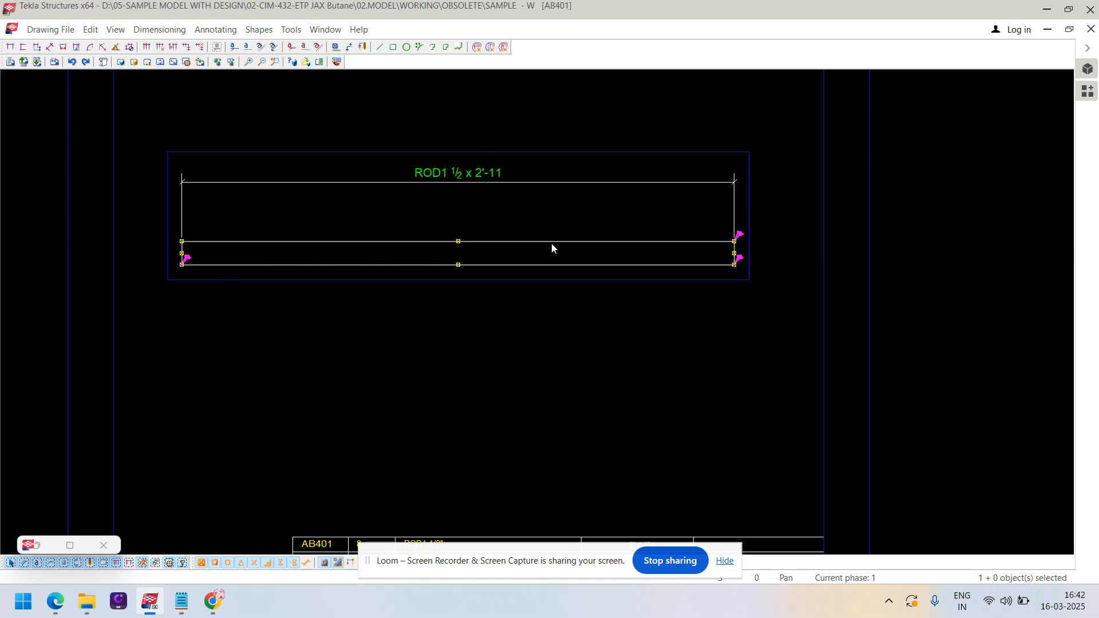
double_click(552, 242)
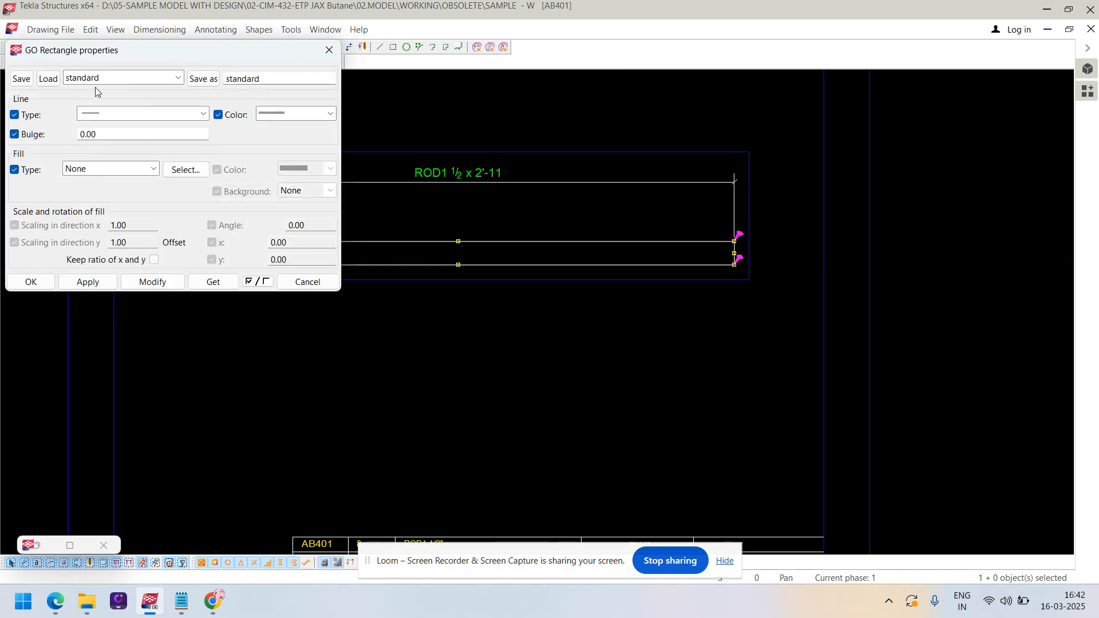
left_click(99, 170)
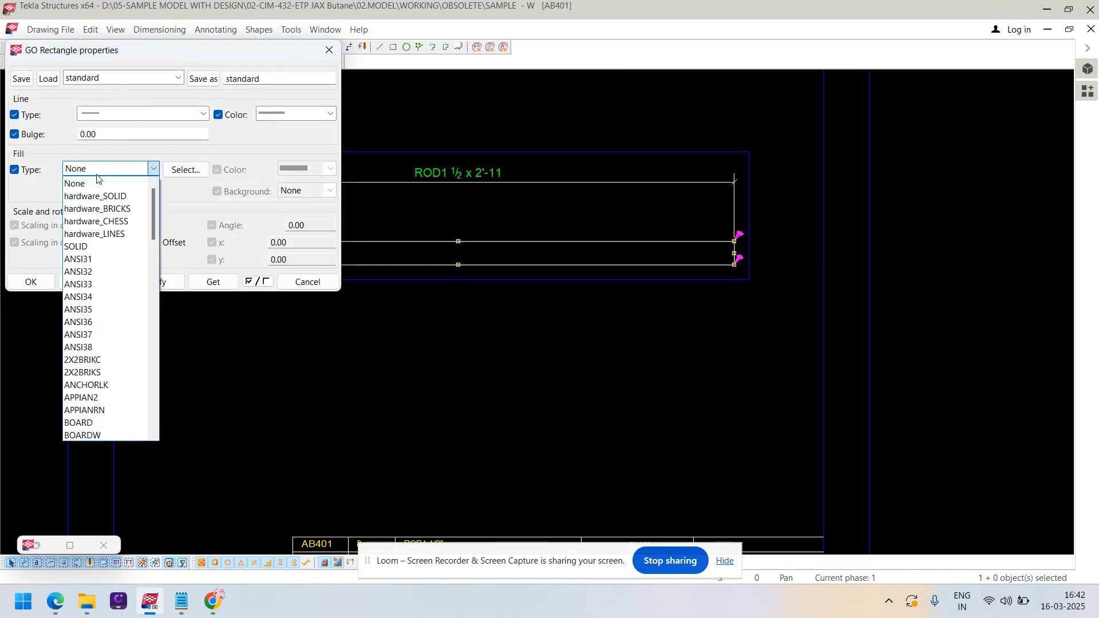
left_click(97, 260)
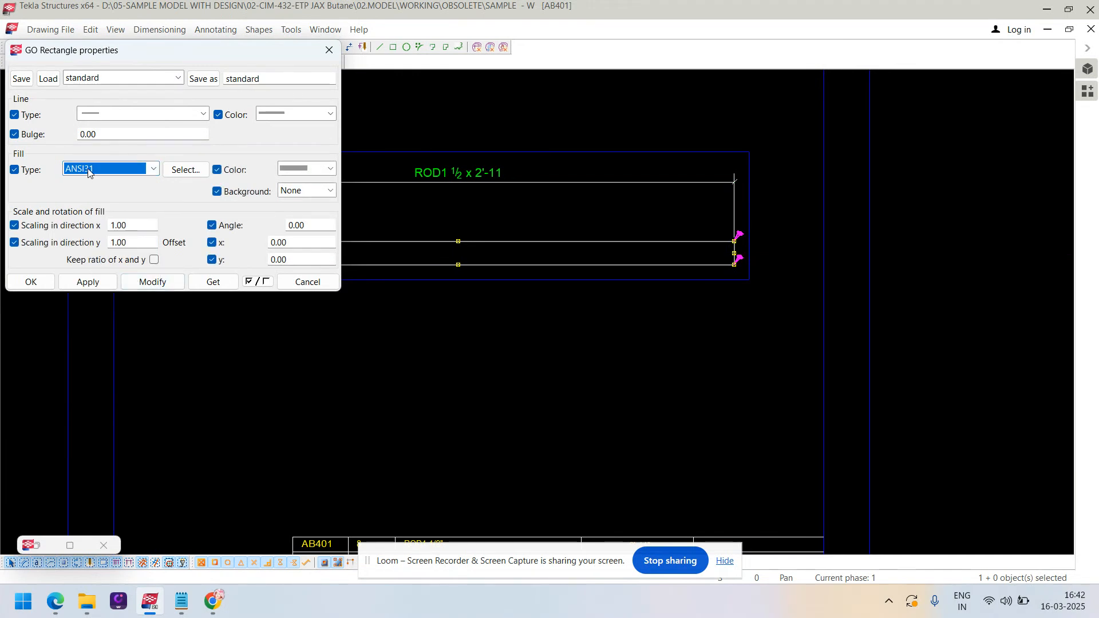
left_click(151, 281)
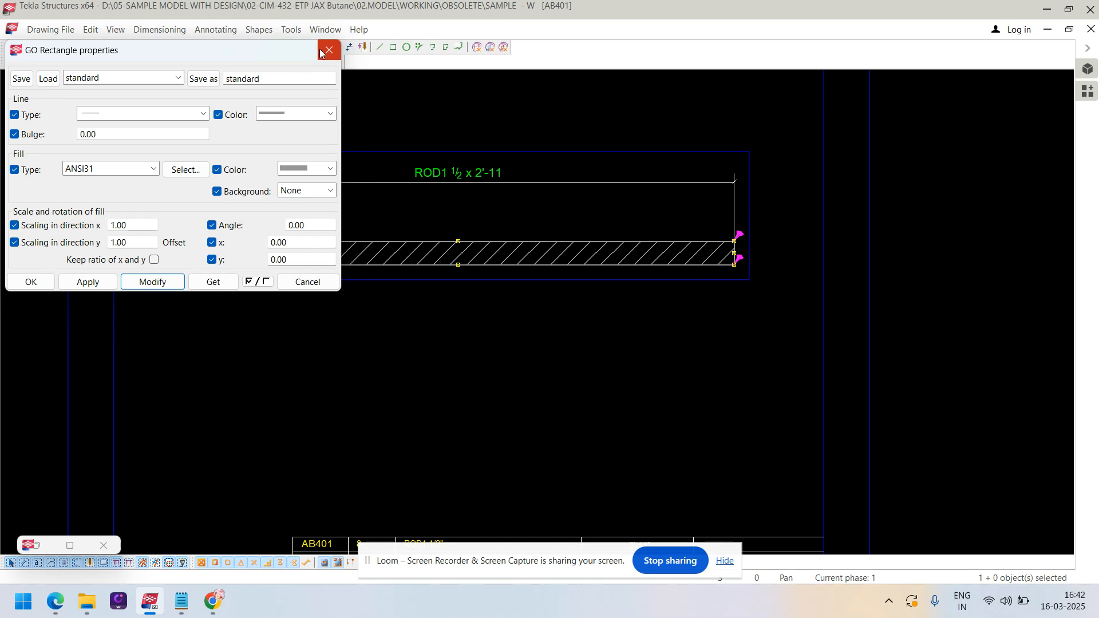
left_click(491, 308)
- Place a text note between the rod and its length dimension line, near the middle of the view
left_click(448, 183)
scroll(449, 184, "up", 1)
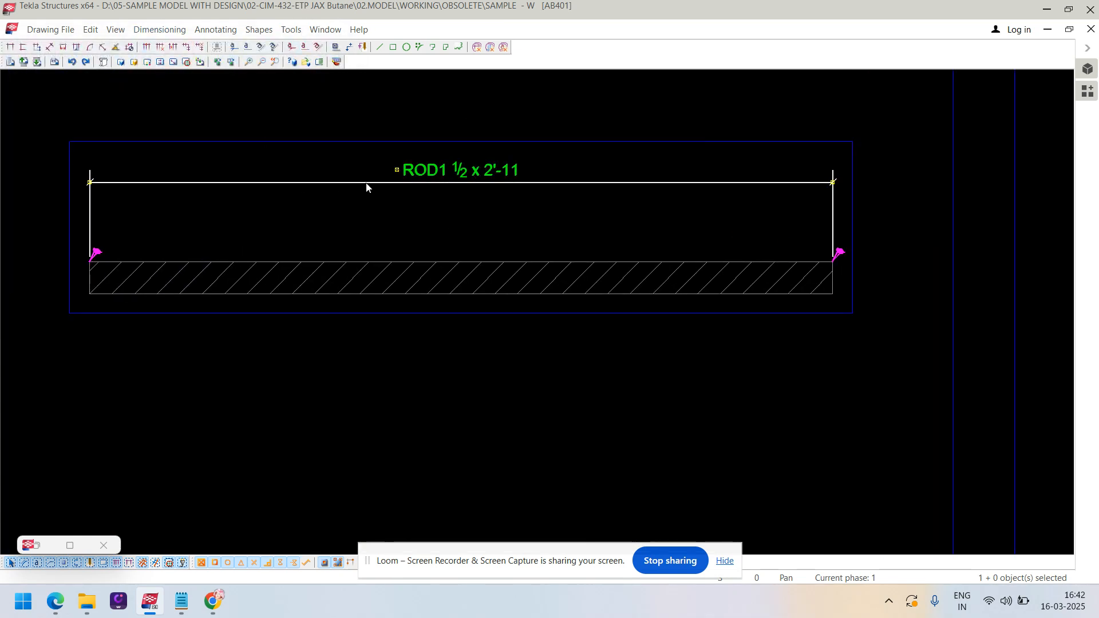
left_click(246, 47)
left_click(417, 208)
right_click(424, 208)
left_click(441, 216)
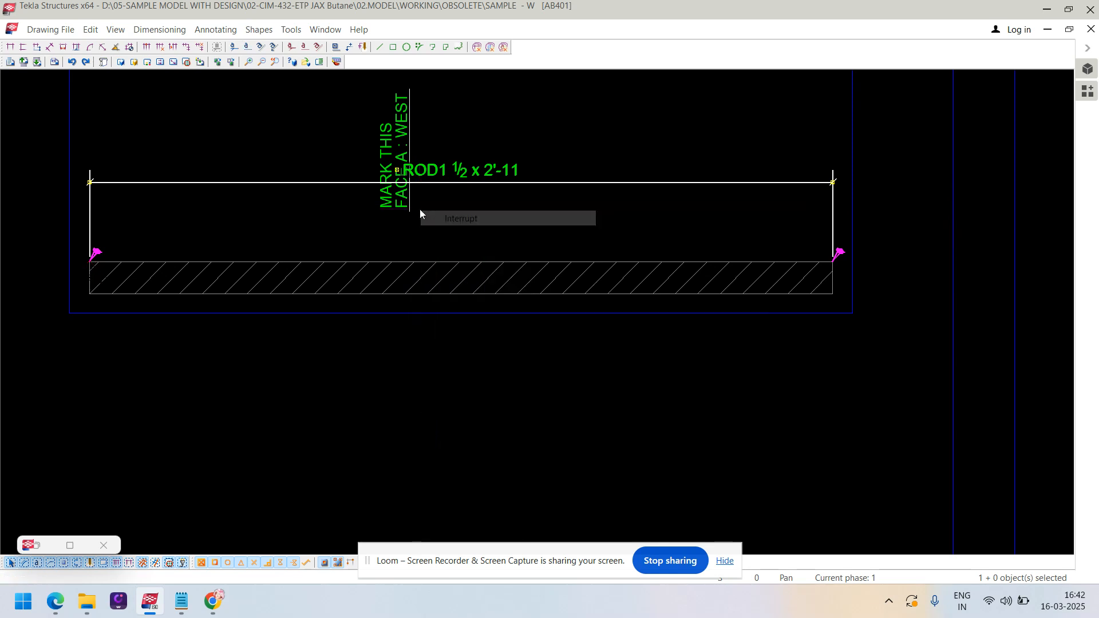
- Change the note's text to FULLY THREADED, set its angle to 0, remove its underline frame, and apply the changes
double_click(399, 205)
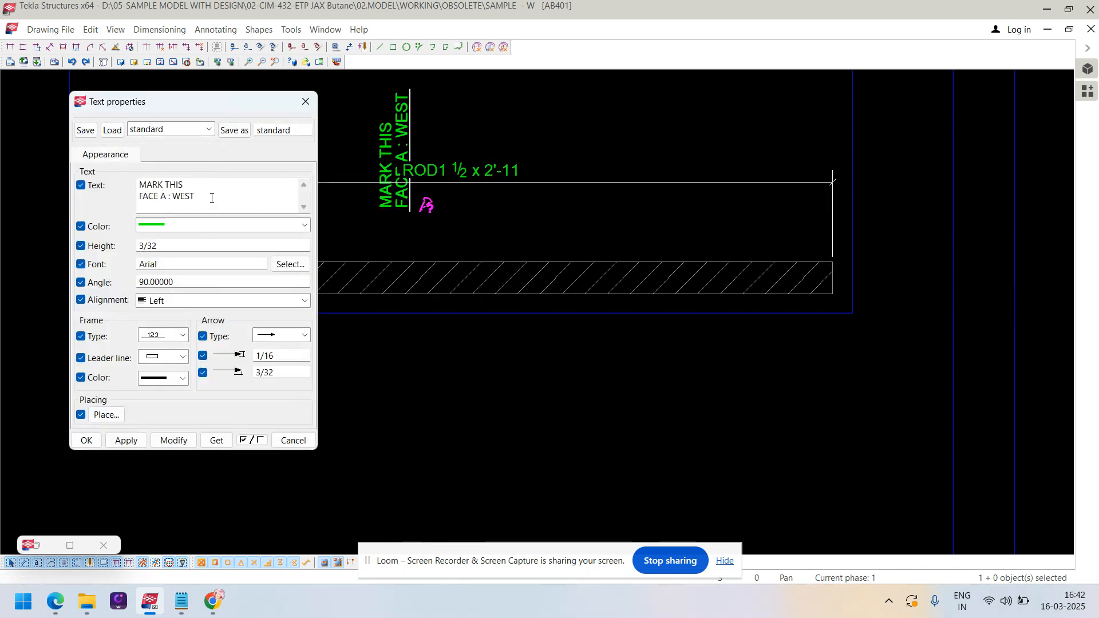
left_click_drag(211, 198, 95, 156)
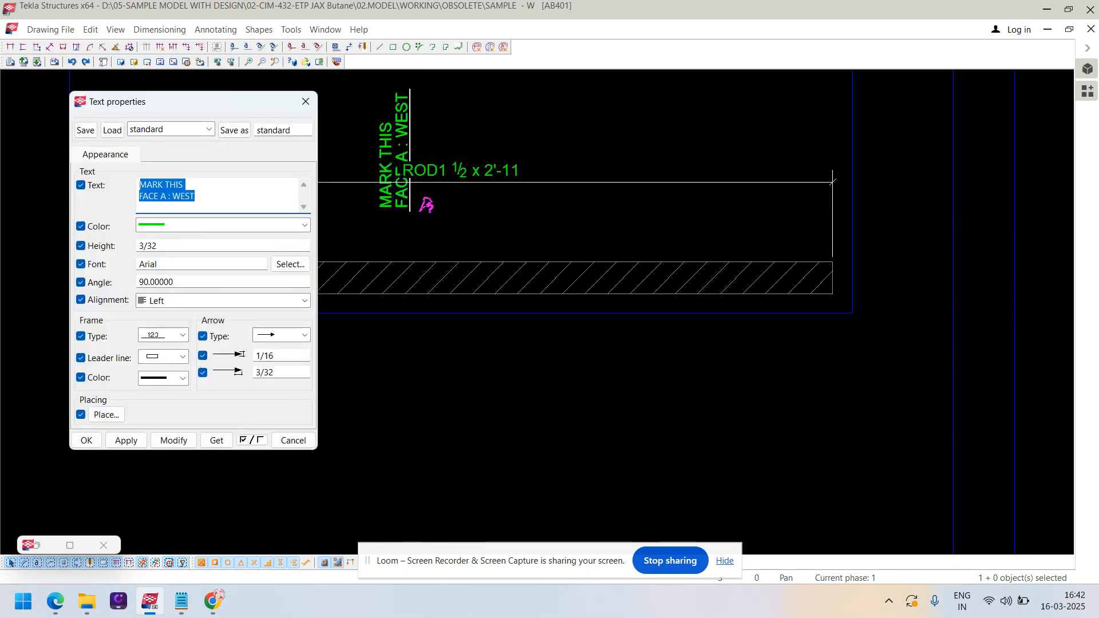
type("FULLY THRE")
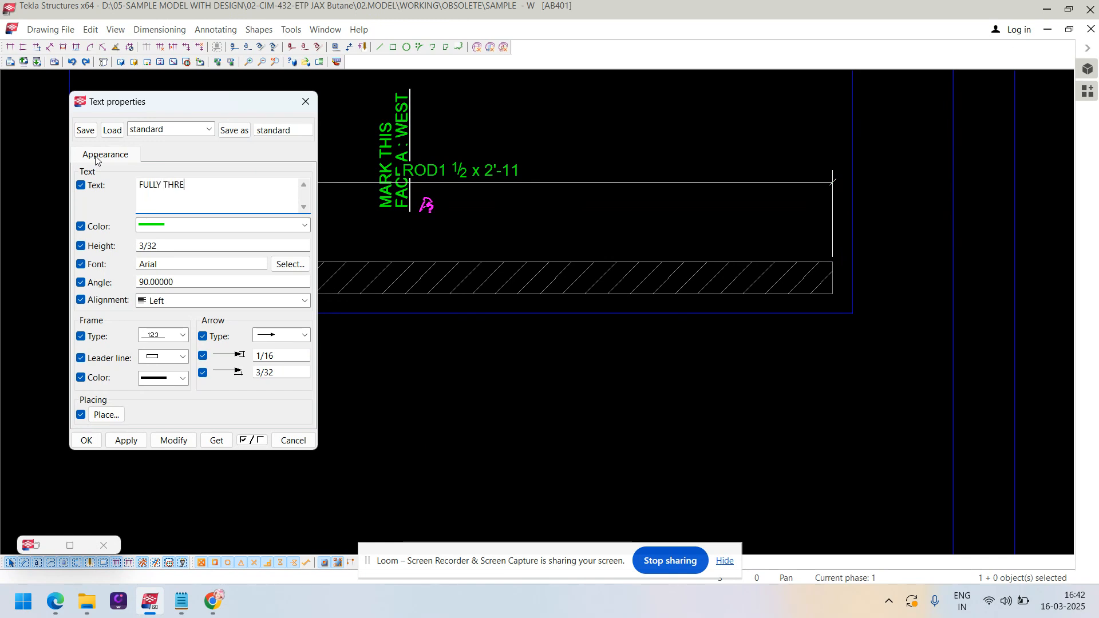
type("ADED")
double_click(172, 284)
key("BackSpace")
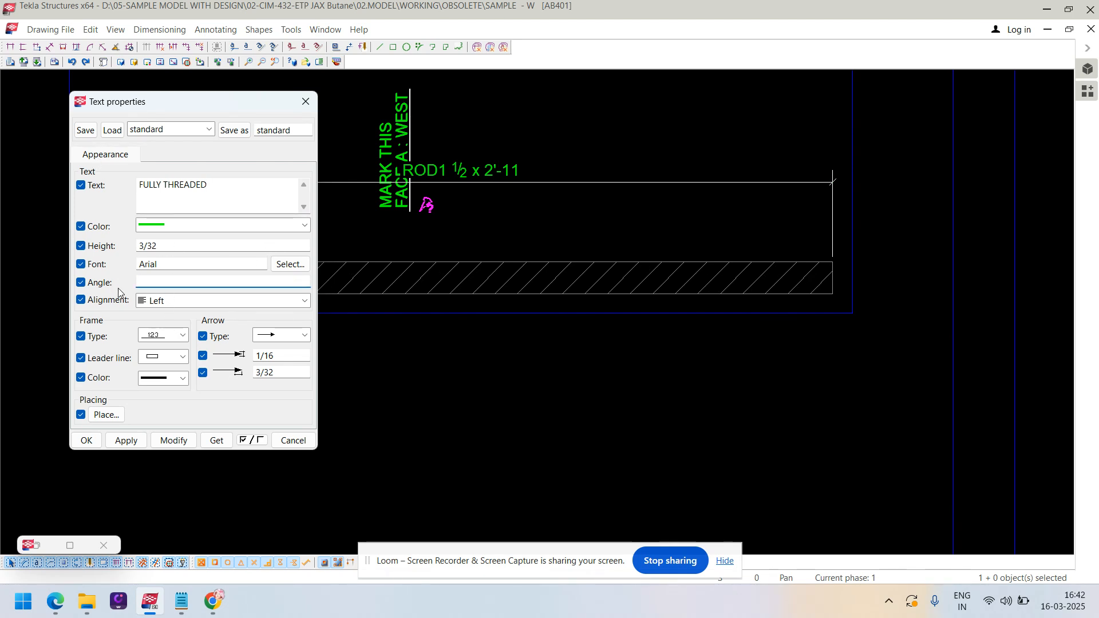
left_click(182, 331)
left_click(179, 359)
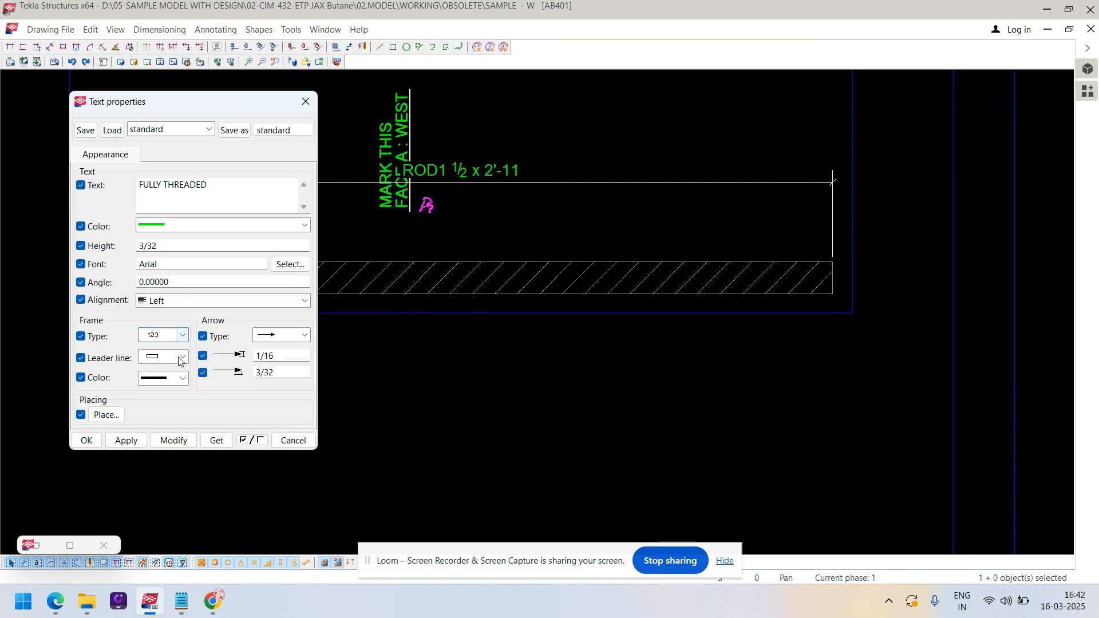
left_click(173, 439)
- Move the FULLY THREADED note to just below the rod's length dimension line, centred under the dimension text
left_click(445, 152)
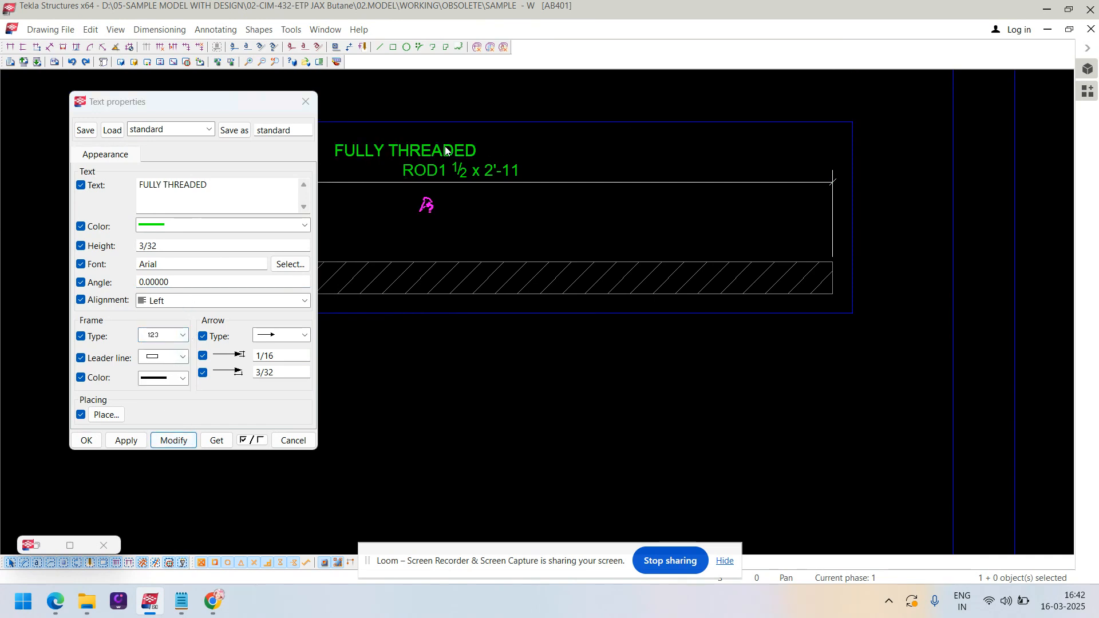
mouse_move(437, 150)
left_mouse_down()
mouse_move(500, 205)
mouse_move(489, 190)
left_mouse_up()
left_click(304, 103)
scroll(530, 346, "down", 5)
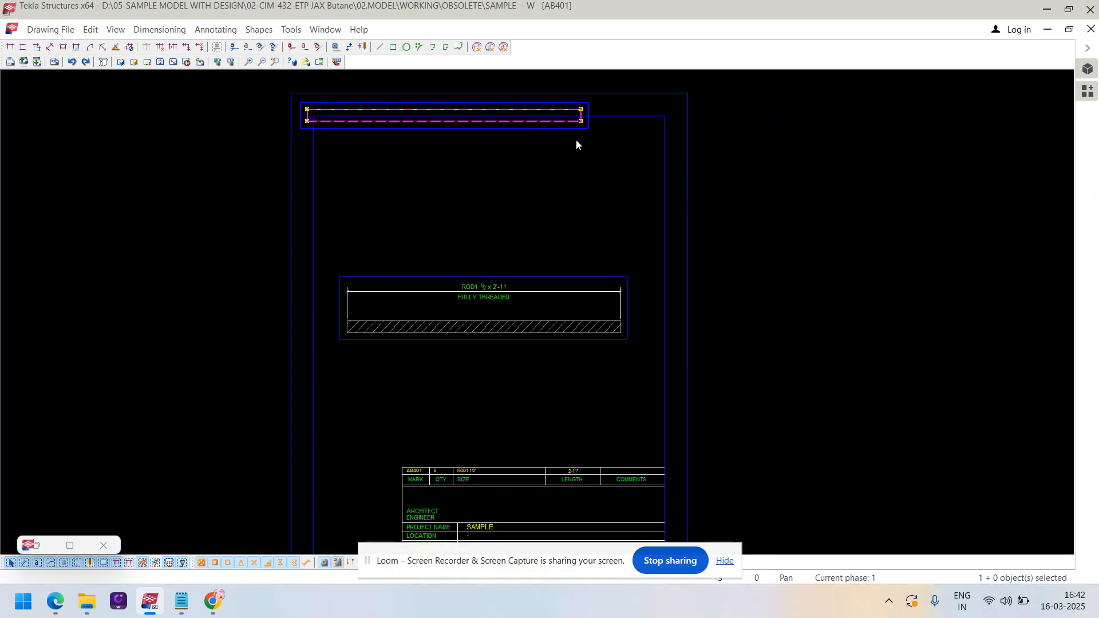
- Delete the extra undimensioned rod view at the top of the sheet
middle_click_drag(576, 140, 508, 213)
left_click(508, 213)
scroll(561, 317, "down", 1)
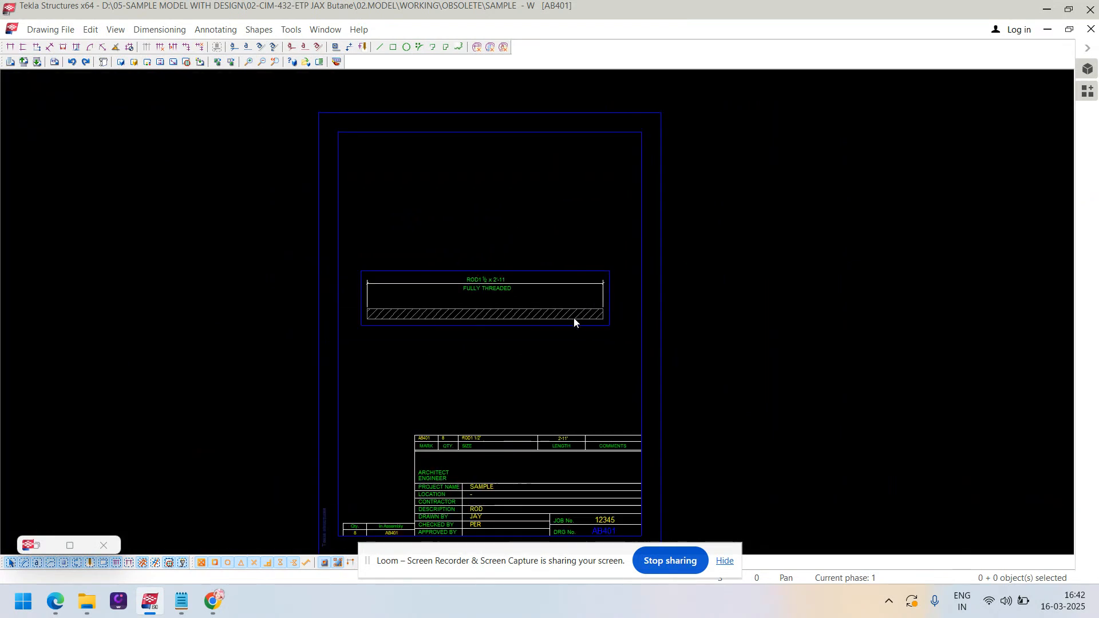
- Shift the remaining dimensioned rod view slightly down on the sheet
left_click(569, 328)
scroll(569, 329, "up", 1)
left_click_drag(571, 327, 572, 343)
mouse_move(525, 303)
middle_mouse_down()
mouse_move(533, 259)
mouse_move(477, 287)
mouse_move(458, 324)
middle_mouse_up()
scroll(533, 259, "down", 2)
scroll(458, 325, "down", 1)
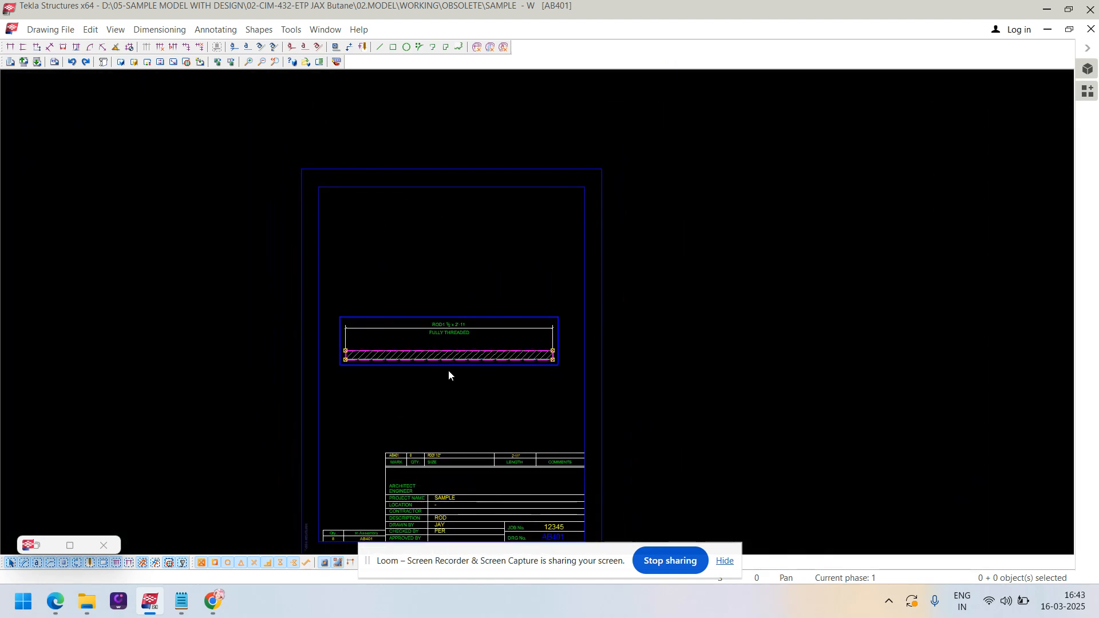
middle_click_drag(582, 377, 594, 342)
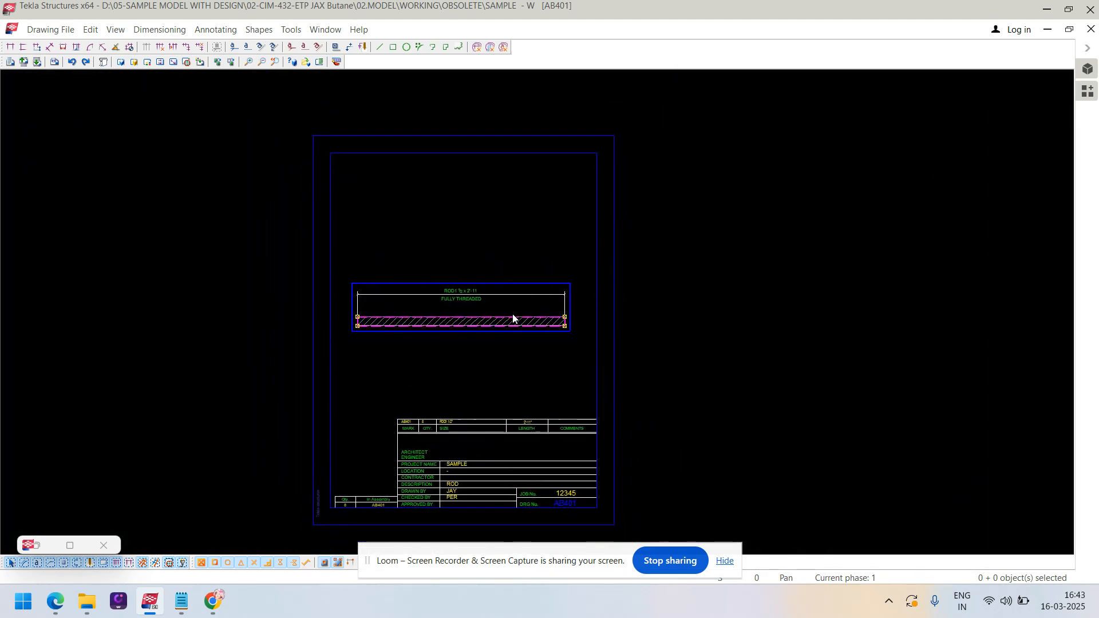
- Leave the AB401 drawing for the PP301 plate drawing, keeping the changes made to the rod
left_click(36, 62)
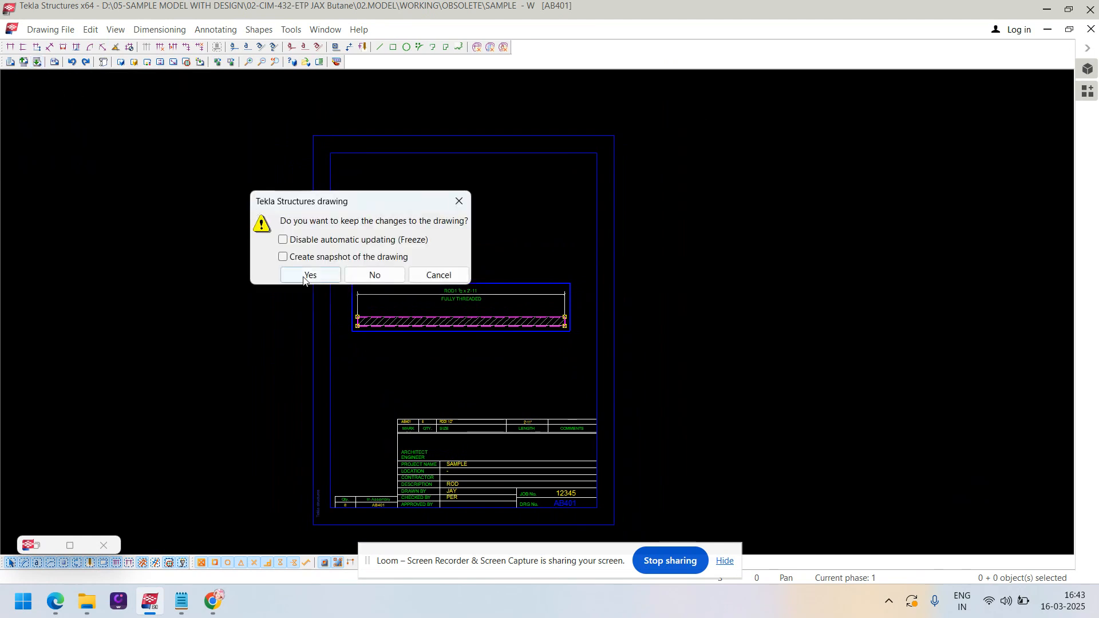
left_click(305, 277)
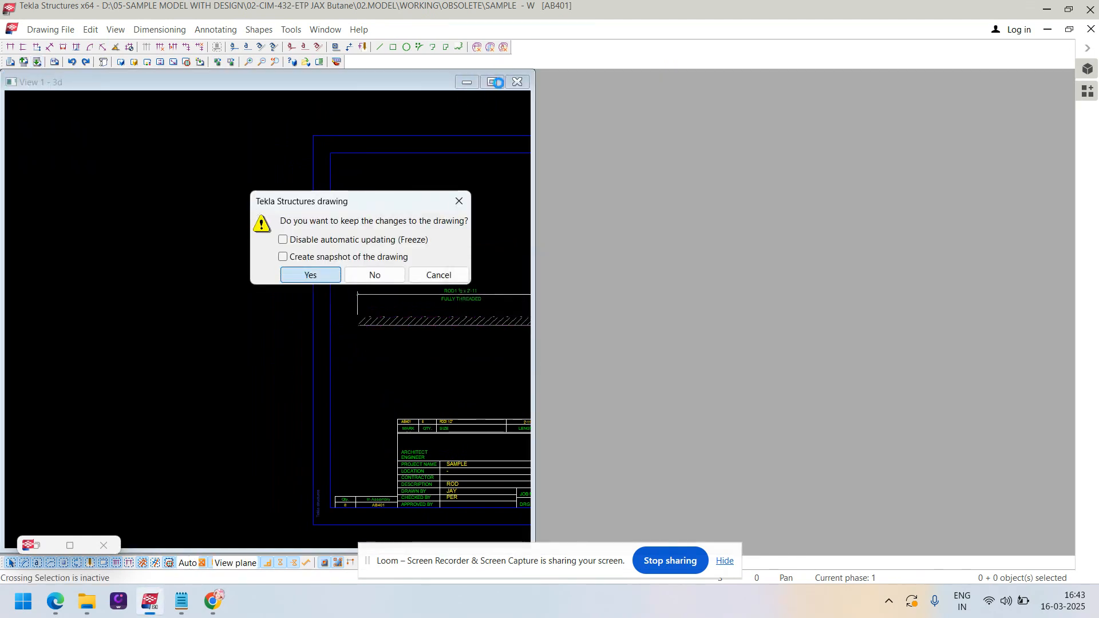
left_click(312, 84)
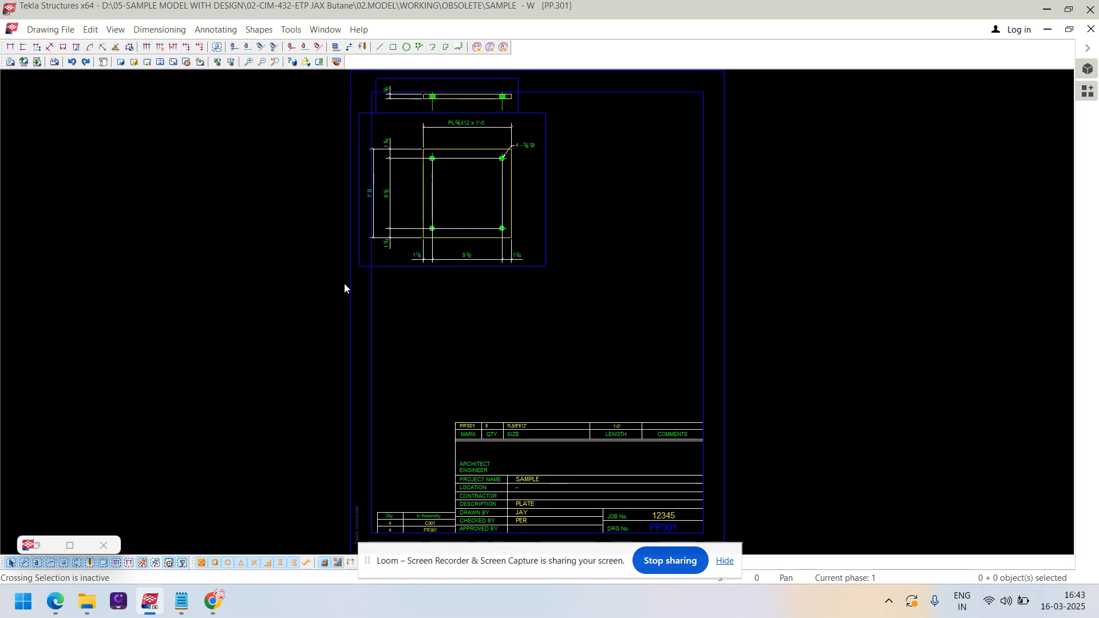
- Move the plate's main dimensioned view down into the open area in the middle of the sheet
middle_click_drag(443, 295, 503, 279)
mouse_move(603, 250)
left_mouse_down()
mouse_move(683, 373)
mouse_move(662, 328)
left_mouse_up()
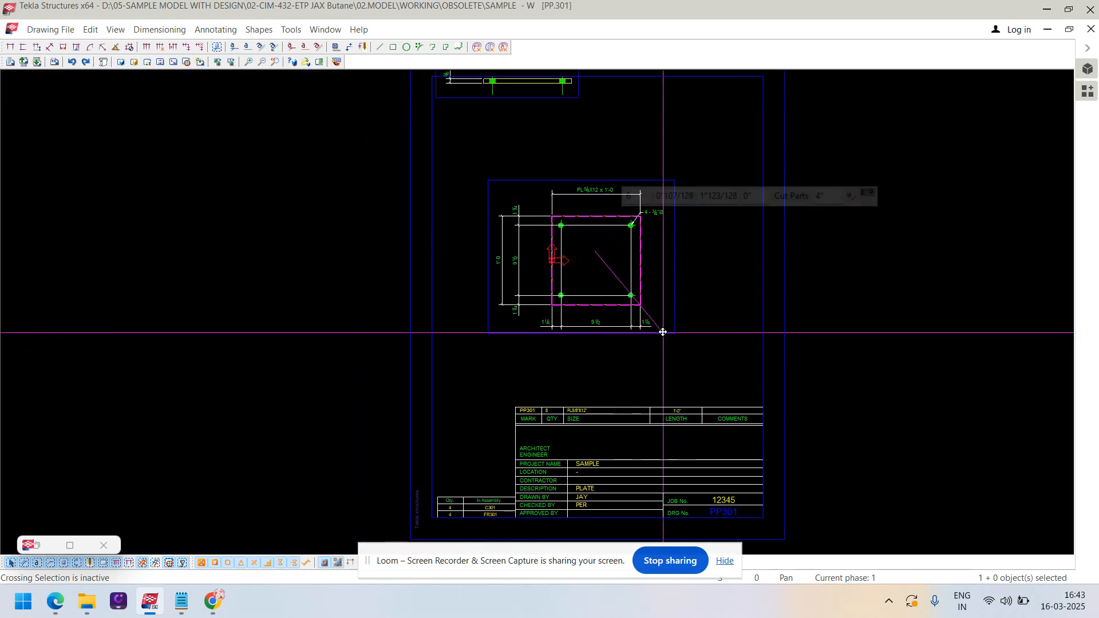
scroll(652, 252, "up", 3)
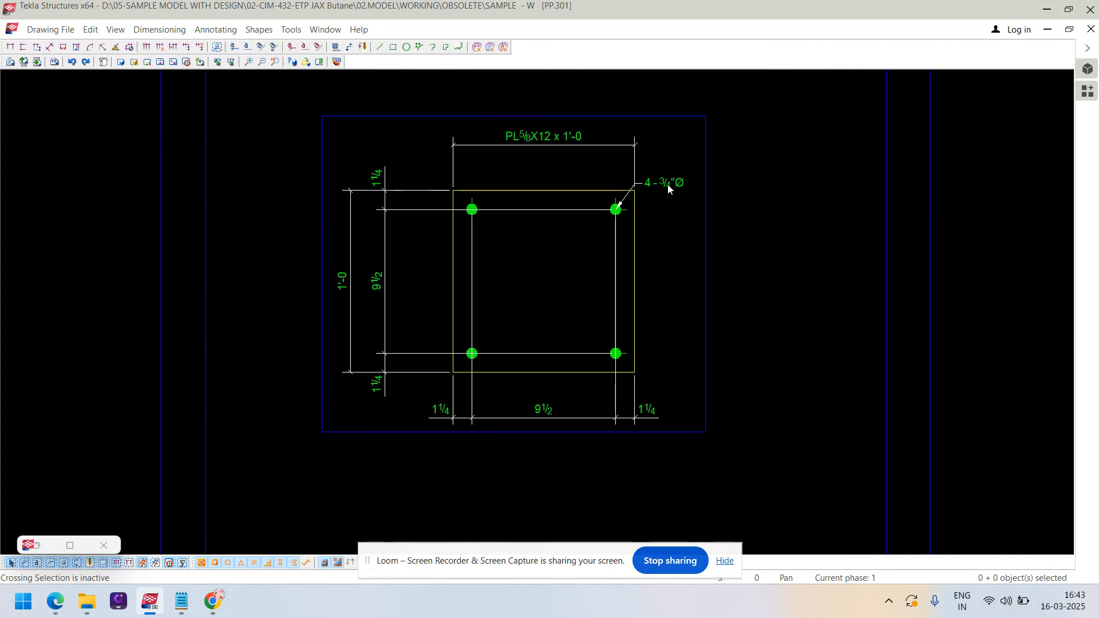
scroll(668, 189, "up", 2)
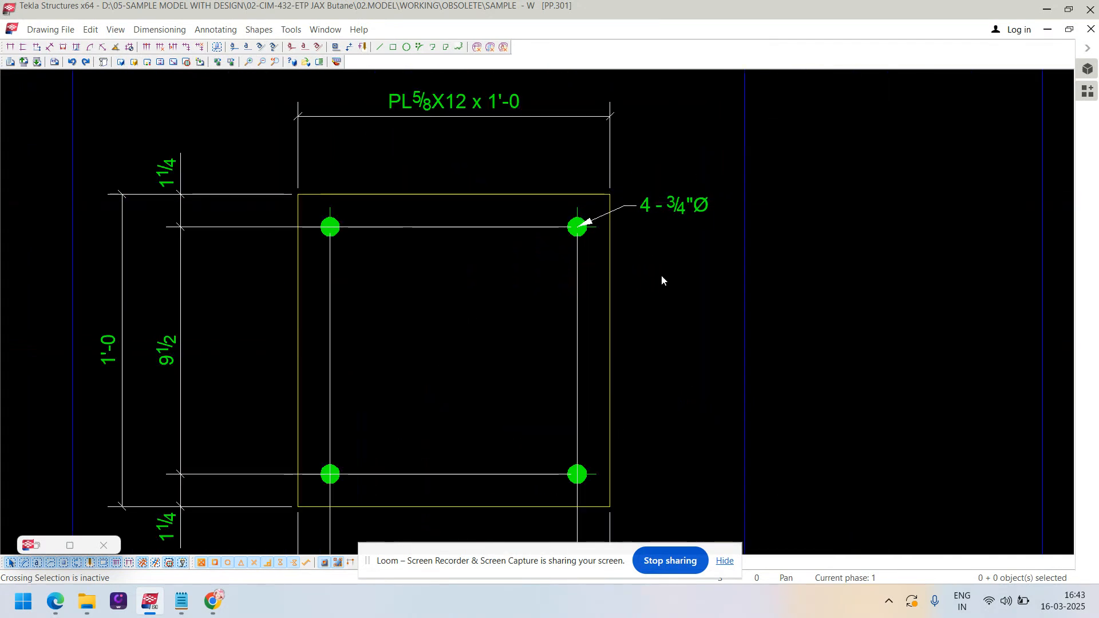
scroll(664, 278, "down", 2)
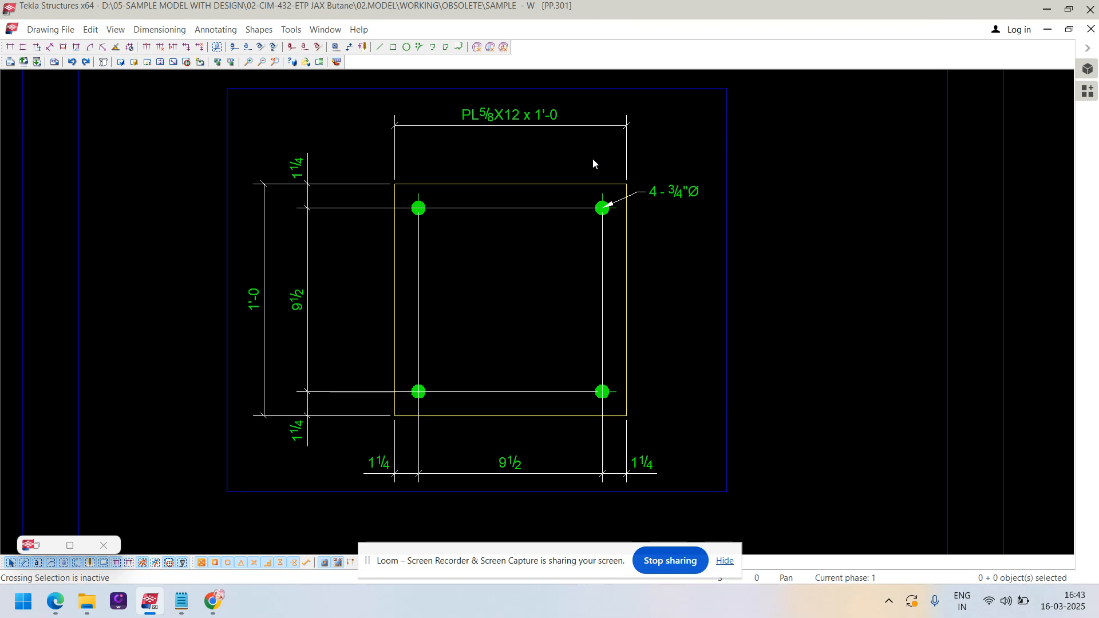
- Delete the hole mark and both the vertical and horizontal hole-spacing dimensions from the plate view, keeping the overall dimensions
left_click_drag(604, 157, 462, 478)
left_click(514, 336)
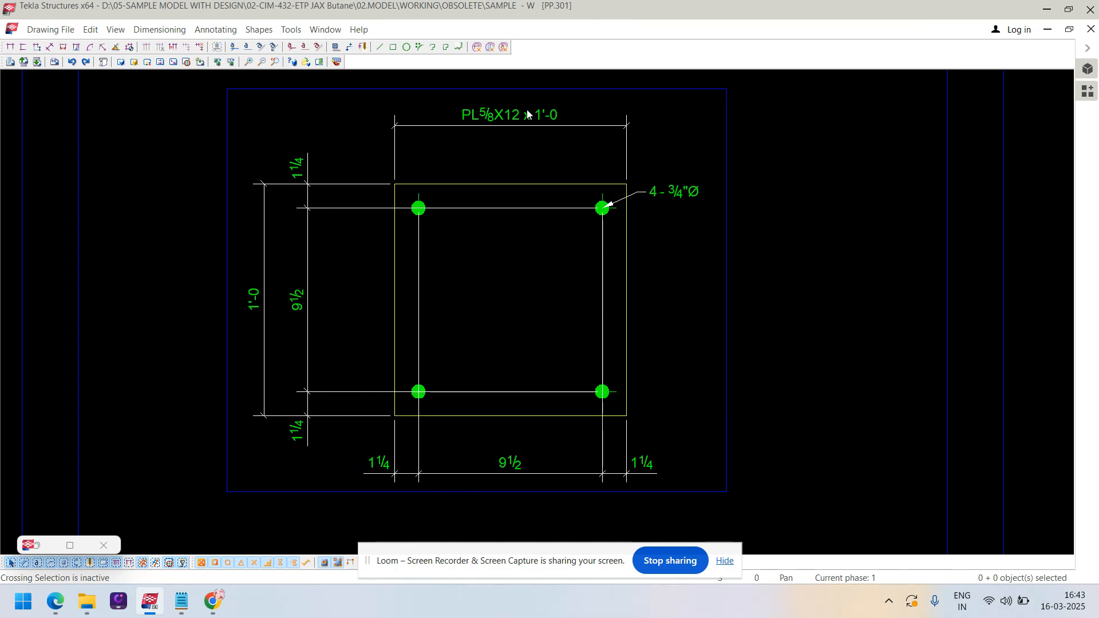
left_click(681, 187)
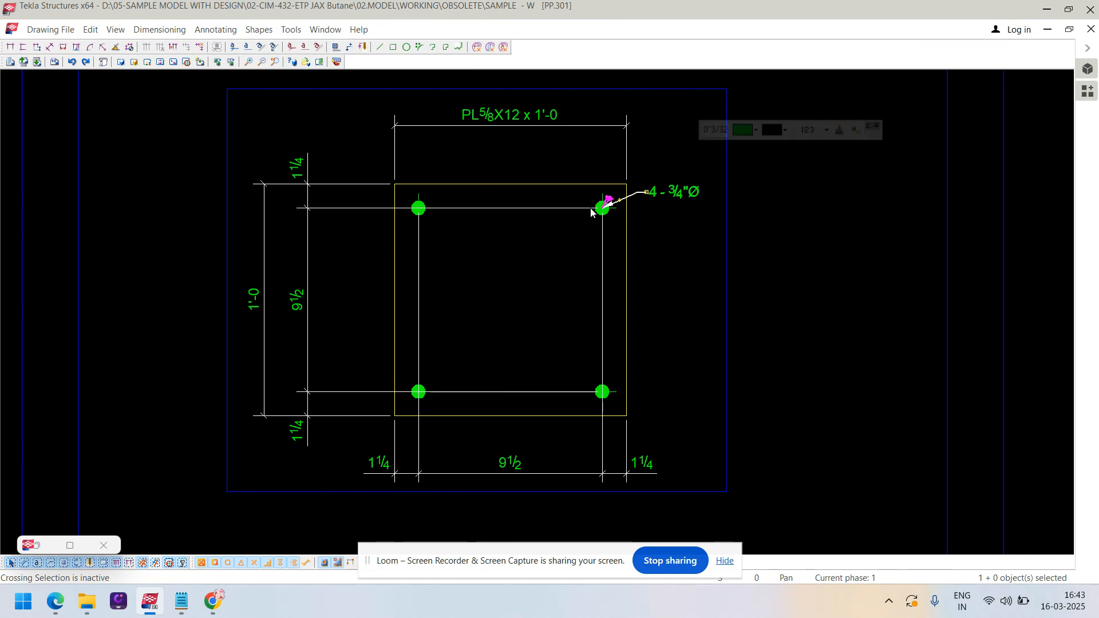
key("Delete")
left_click(534, 112)
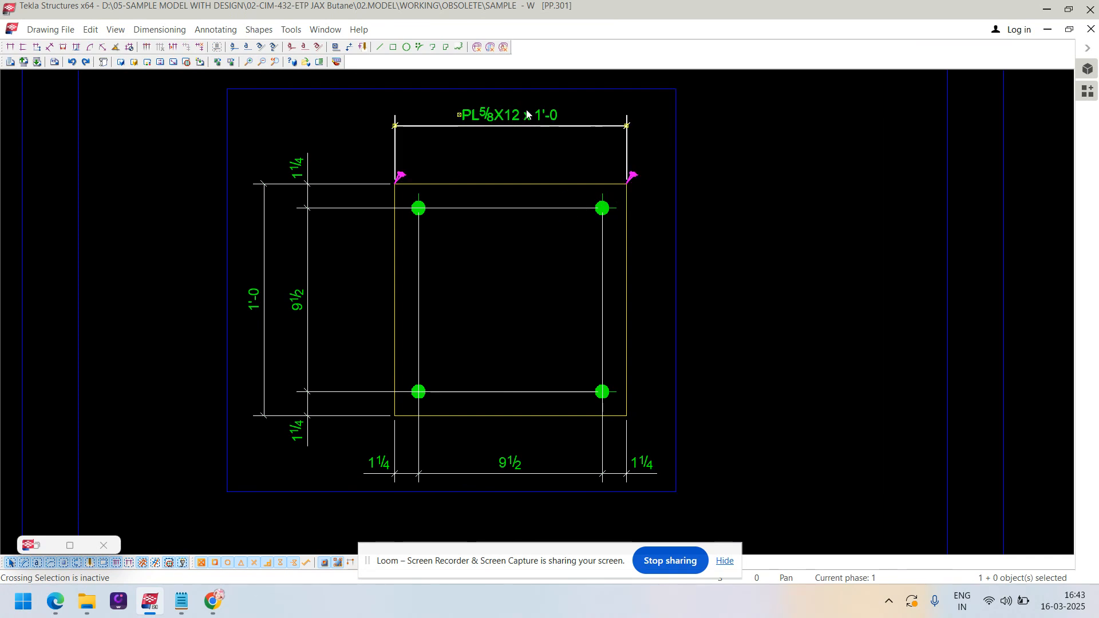
left_click(388, 209)
key("Delete")
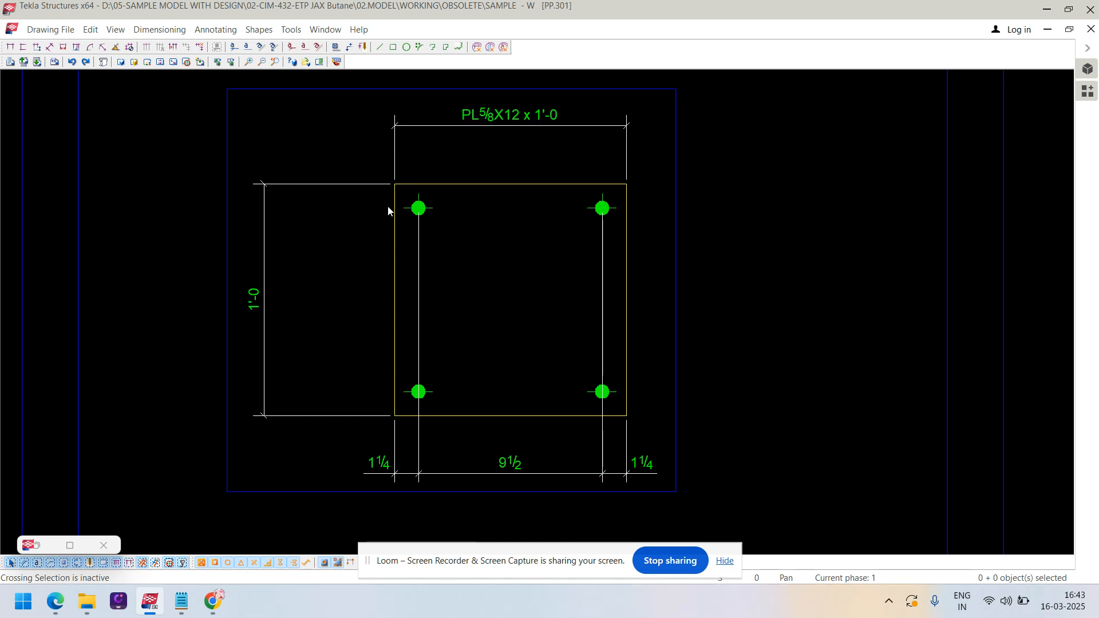
left_click(511, 471)
key("Delete")
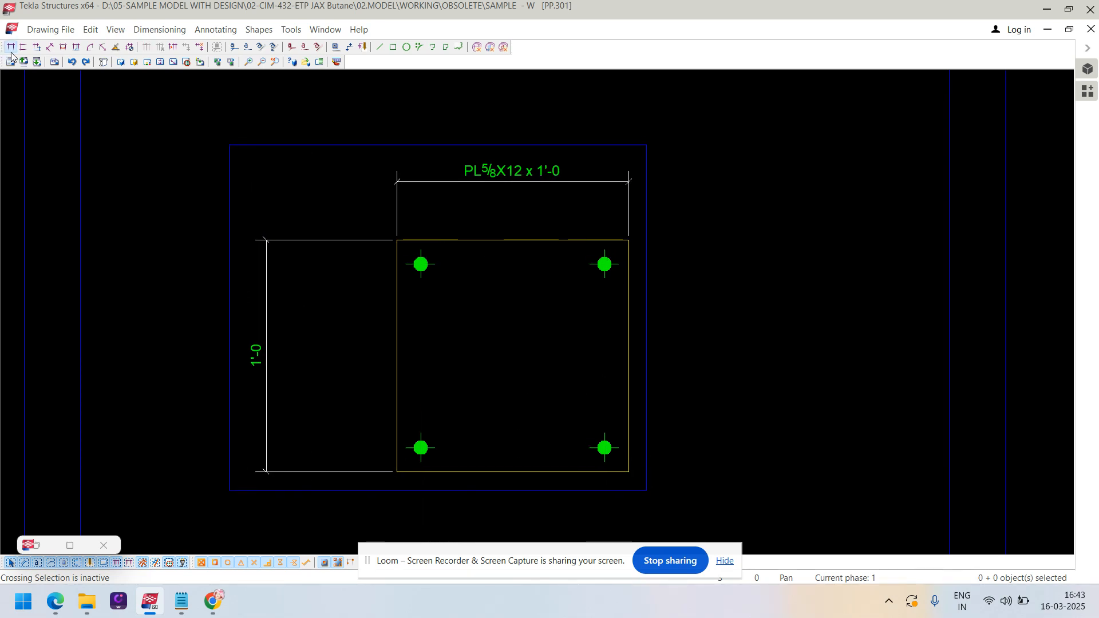
- Dimension the holes horizontally from edge to edge of the plate and place the line between the plate and its overall width dimension
left_click(11, 50)
left_click(396, 240)
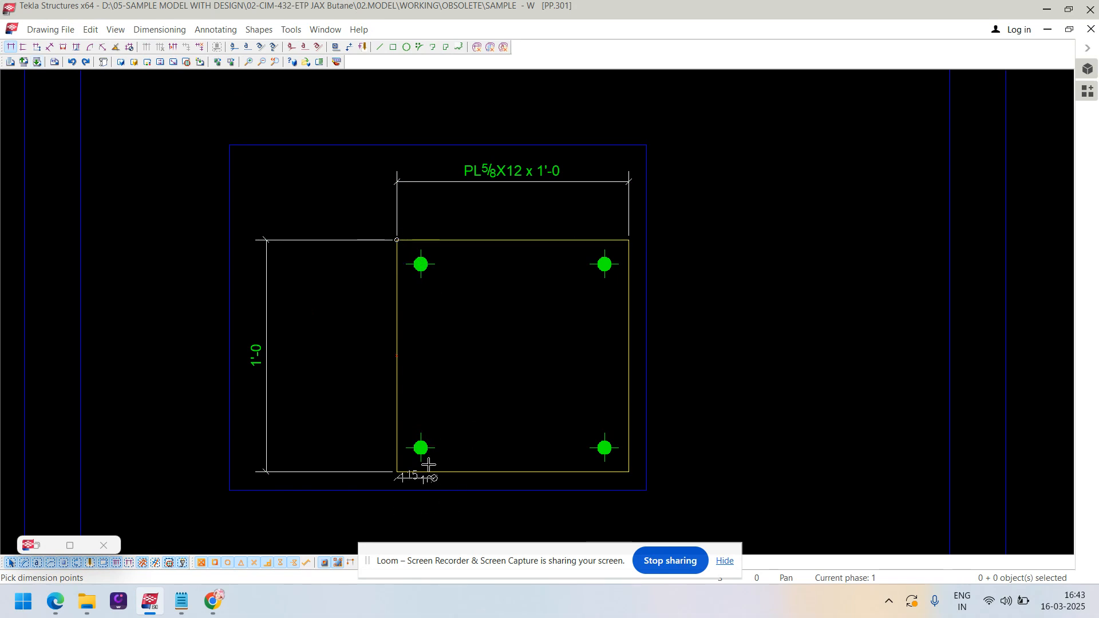
left_click(420, 448)
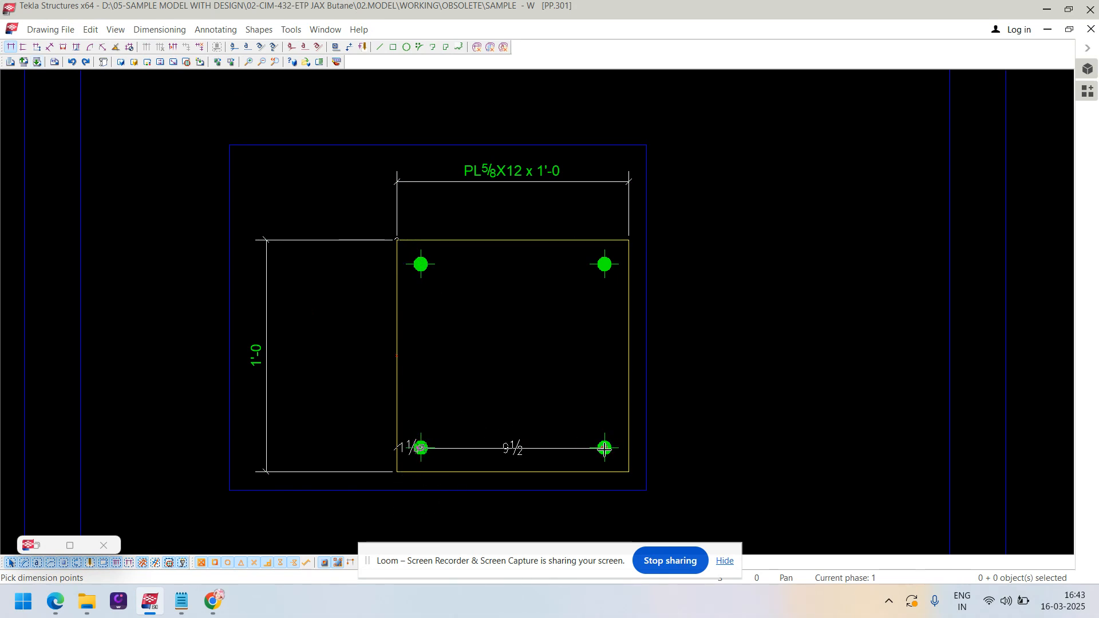
left_click(605, 447)
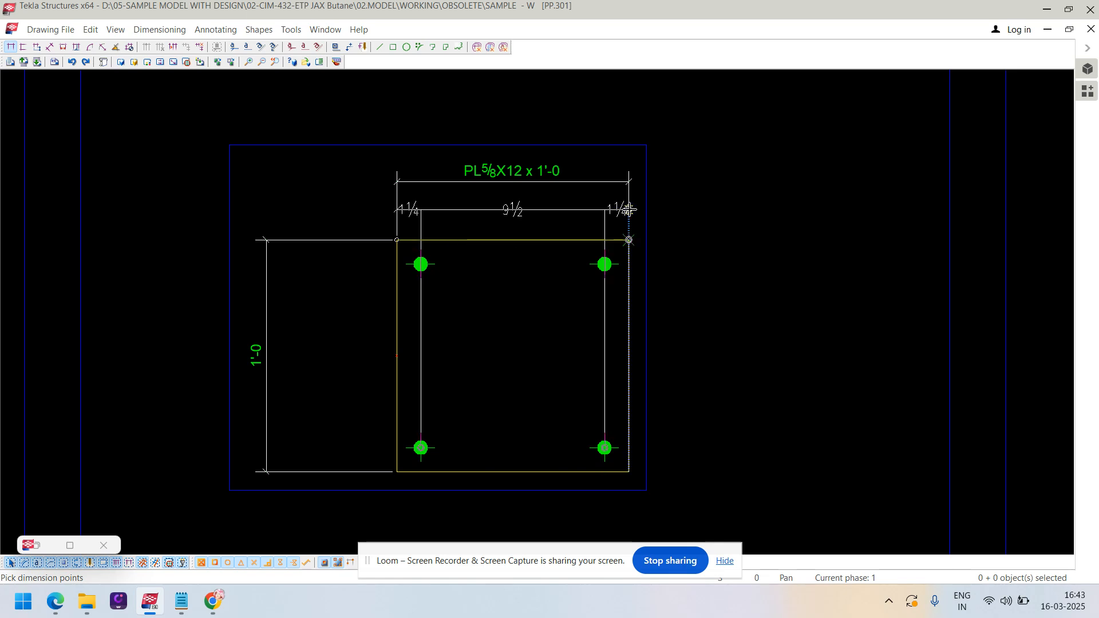
middle_click(583, 194)
right_click(571, 192)
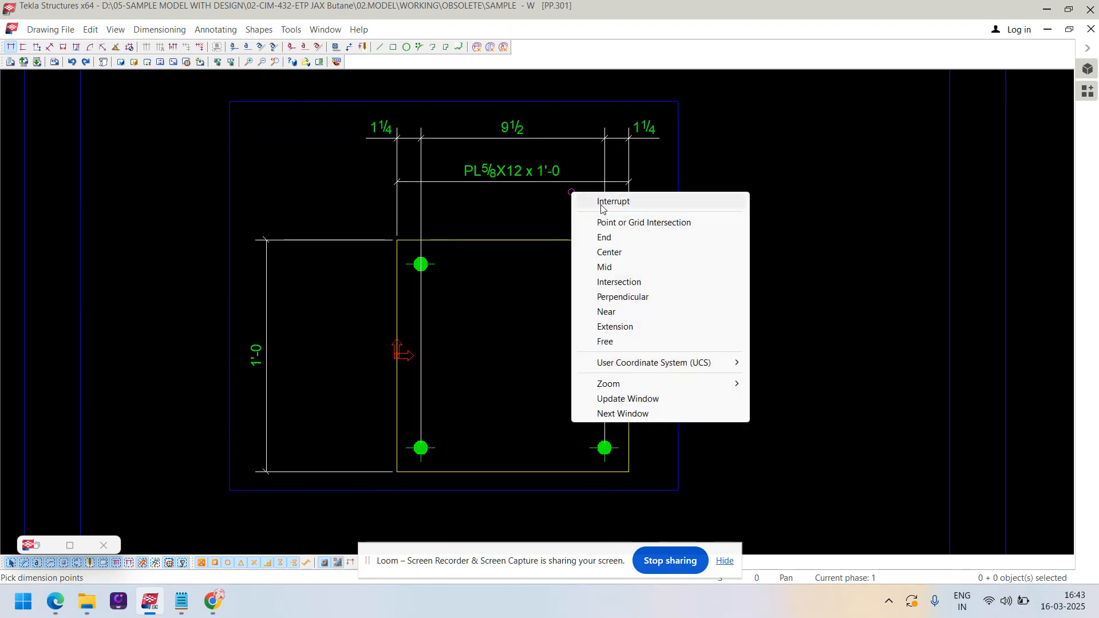
left_click(601, 206)
left_click_drag(522, 128, 505, 197)
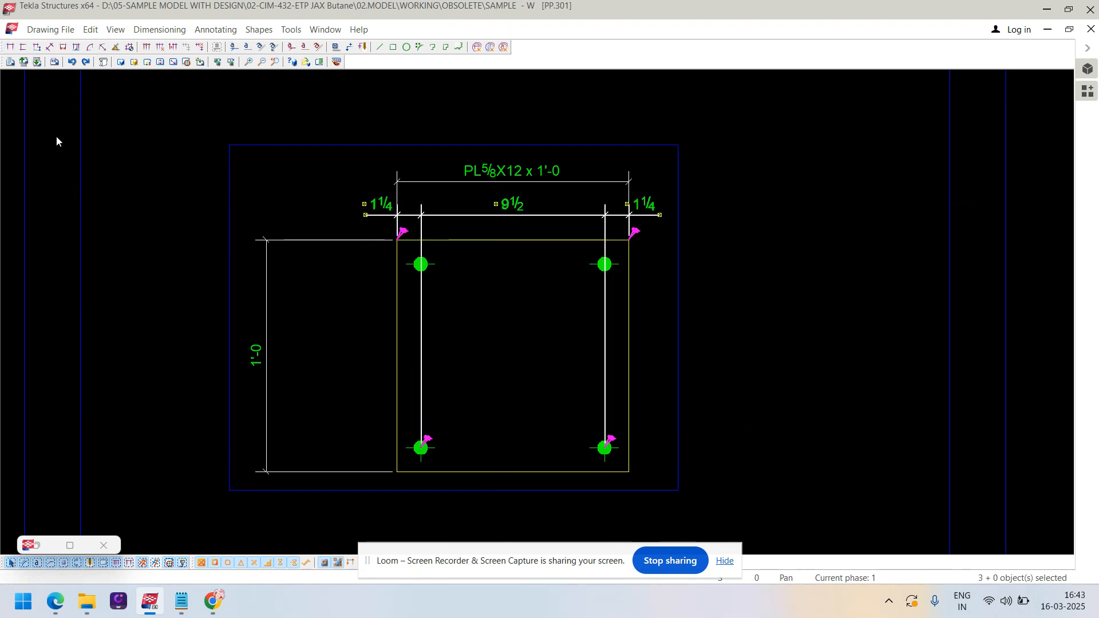
- Dimension the holes vertically from the plate's upper edge to its lower edge, placing the line between the plate and its overall height dimension
left_click(27, 47)
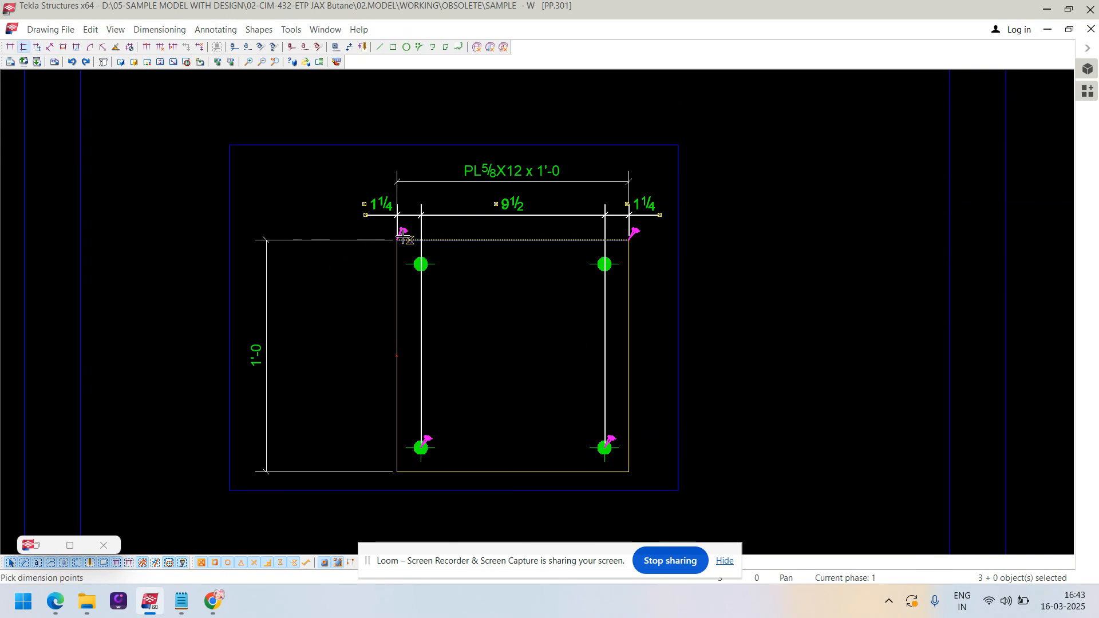
left_click(396, 239)
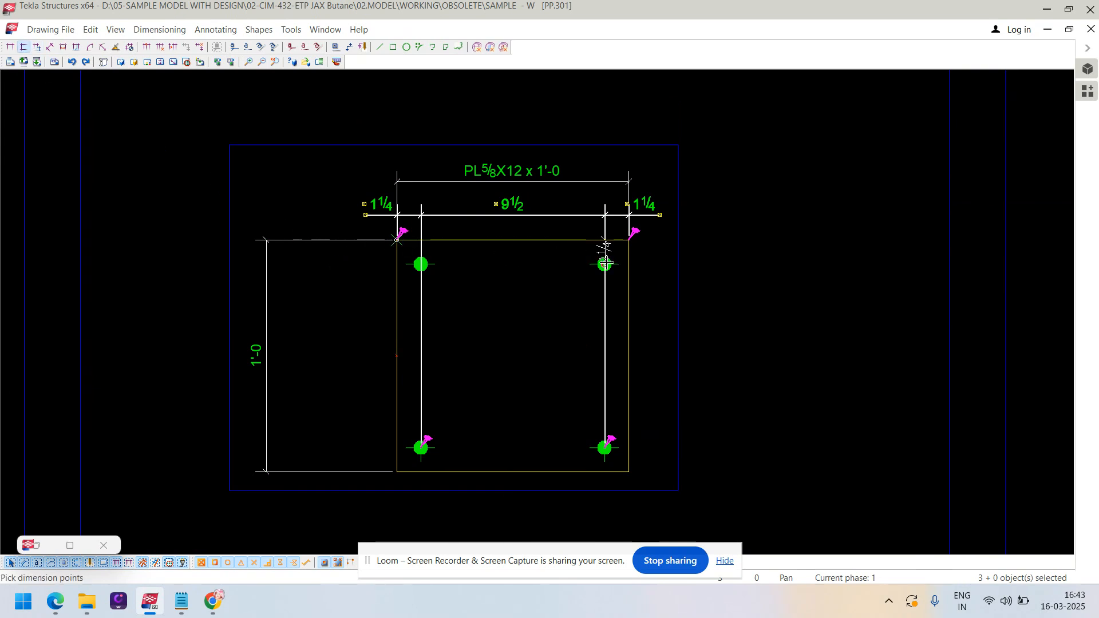
left_click(395, 461)
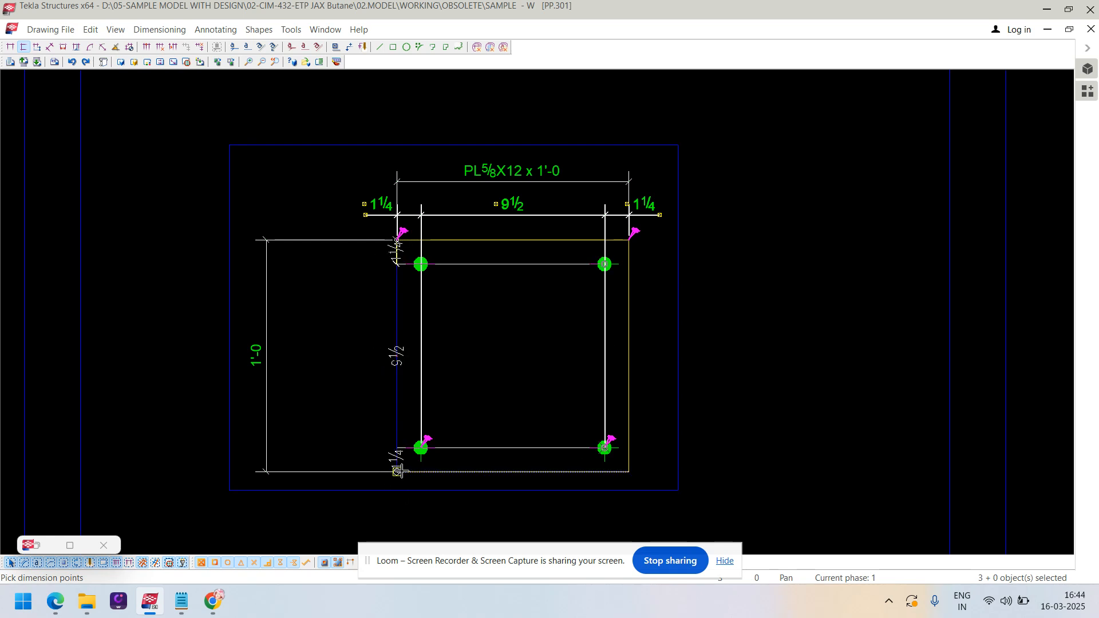
middle_click(333, 449)
right_click(329, 303)
left_click(361, 315)
middle_click_drag(400, 284, 426, 209)
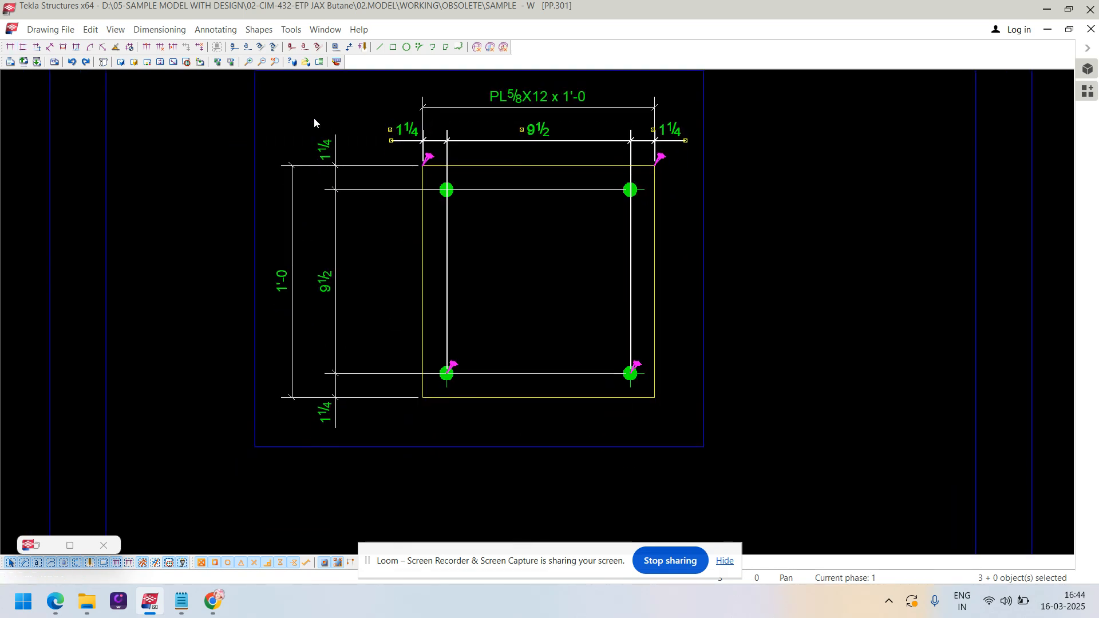
- Raise the horizontal hole-spacing dimension line a little farther from the plate's upper edge
middle_click_drag(447, 131, 331, 259)
scroll(383, 236, "up", 2)
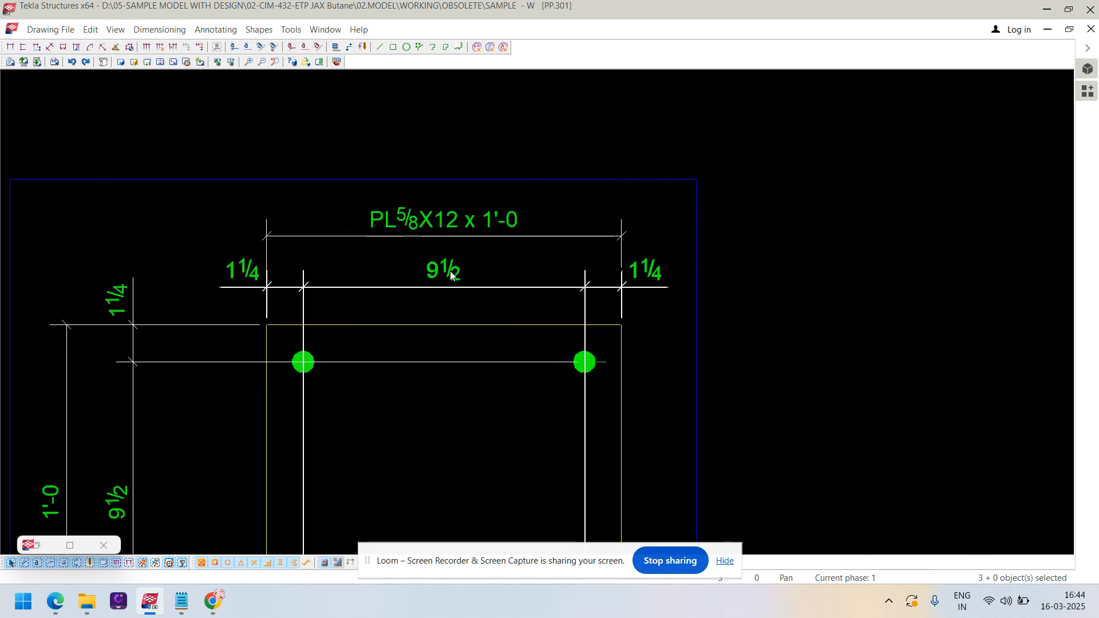
left_click_drag(450, 270, 455, 246)
middle_click_drag(454, 223, 504, 135)
scroll(505, 135, "down", 2)
scroll(262, 211, "up", 1)
- Move the vertical hole-spacing dimension closer to the plate's left edge
left_click_drag(285, 185, 193, 264)
left_click_drag(201, 257, 265, 259)
left_click(586, 356)
- Add a part mark with a leader to the plate's upper-right hole
middle_click_drag(626, 230, 482, 246)
scroll(502, 263, "up", 2)
left_click(538, 264)
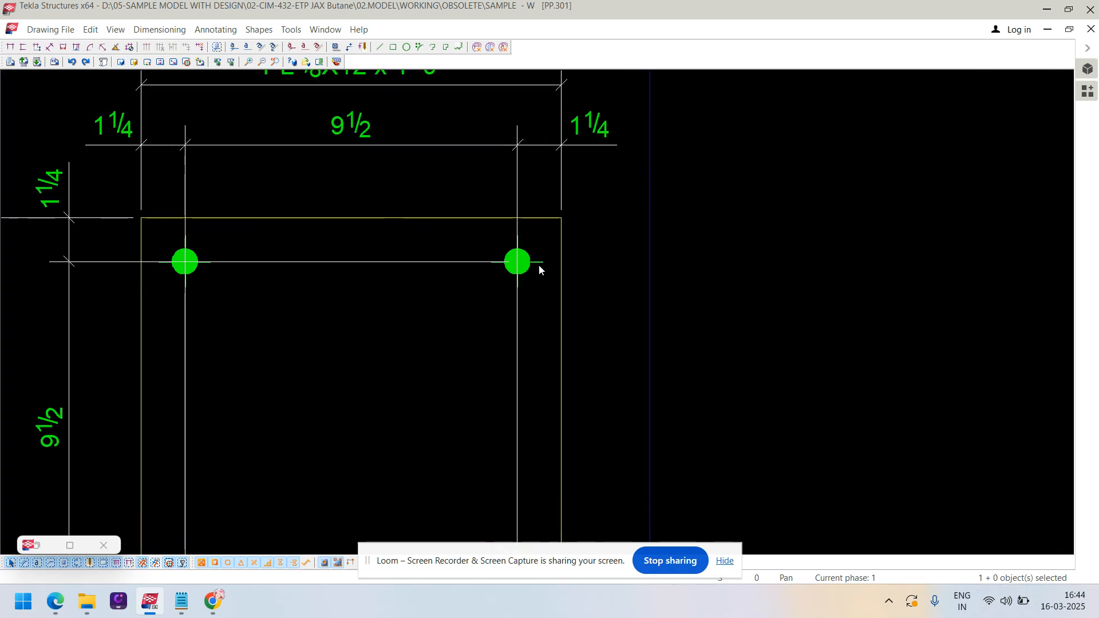
right_click(538, 265)
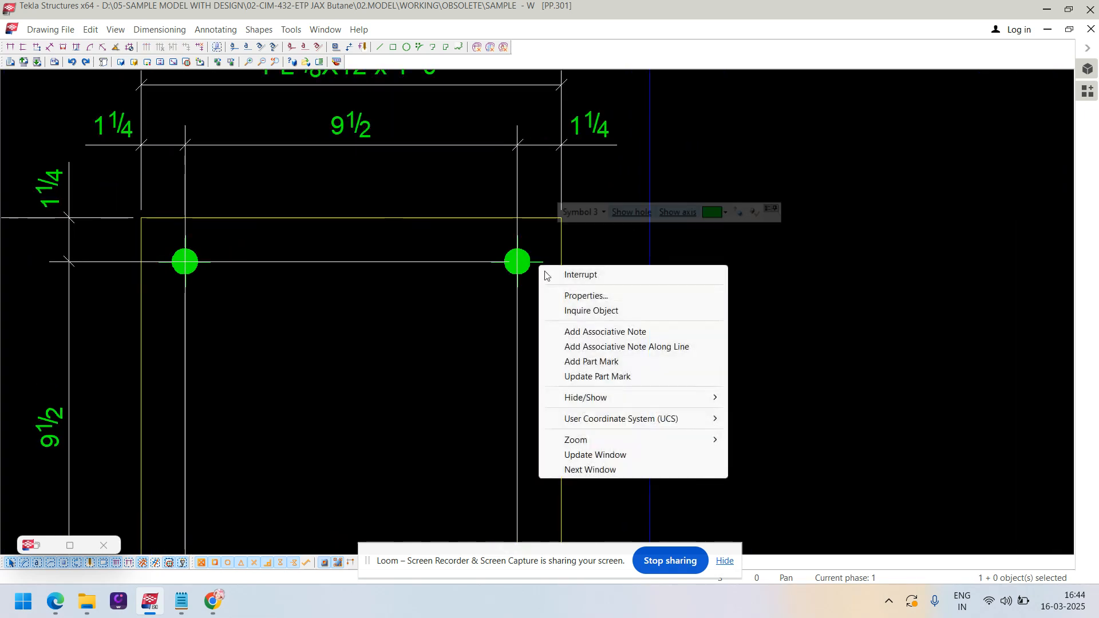
left_click(605, 362)
middle_click_drag(640, 254, 486, 338)
scroll(486, 287, "up", 2)
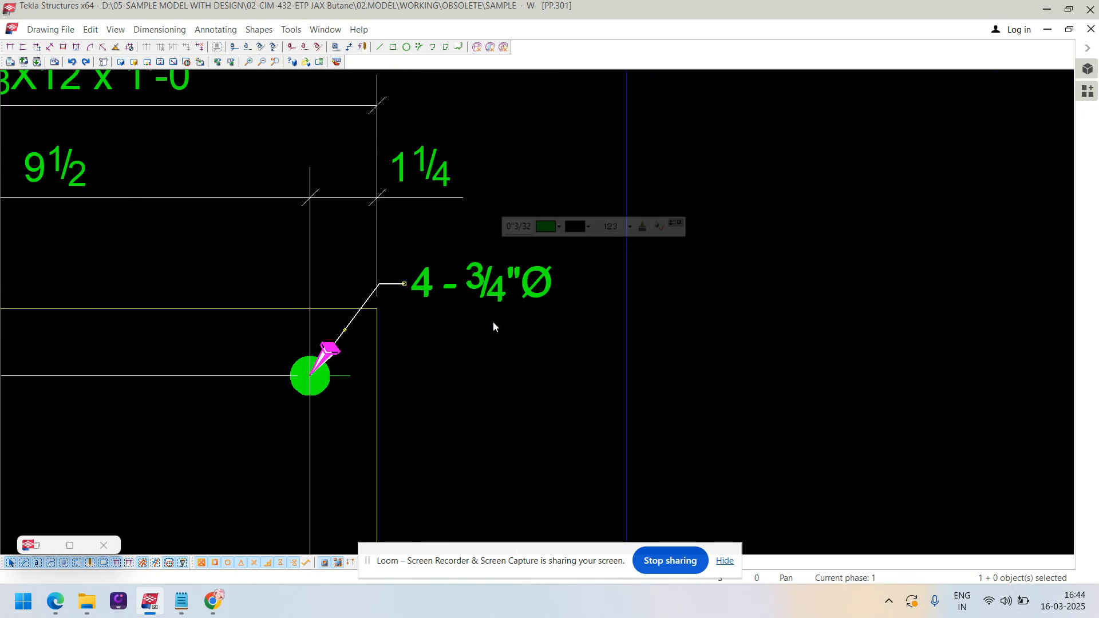
- Move the 4 - 3/4"Ø hole mark closer to the plate's upper-right hole
left_click_drag(462, 281, 498, 321)
scroll(490, 435, "down", 4)
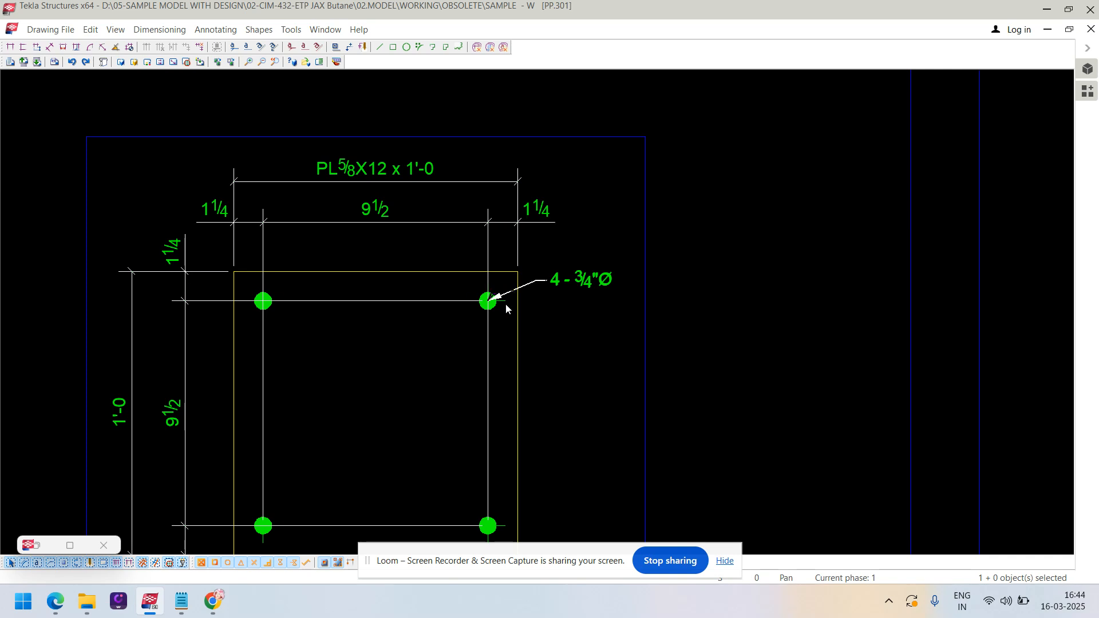
- Inquire the properties of the bolt at the plate's upper-right hole, check its diameter and hole tolerance, and close the report
scroll(506, 304, "up", 2)
right_click(505, 303)
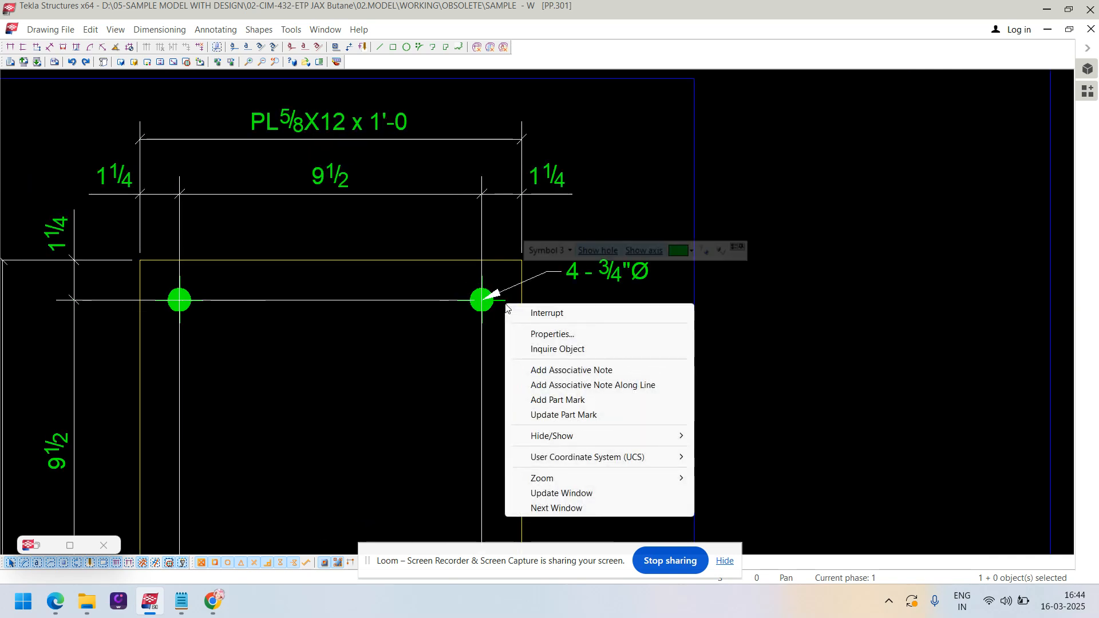
left_click(562, 351)
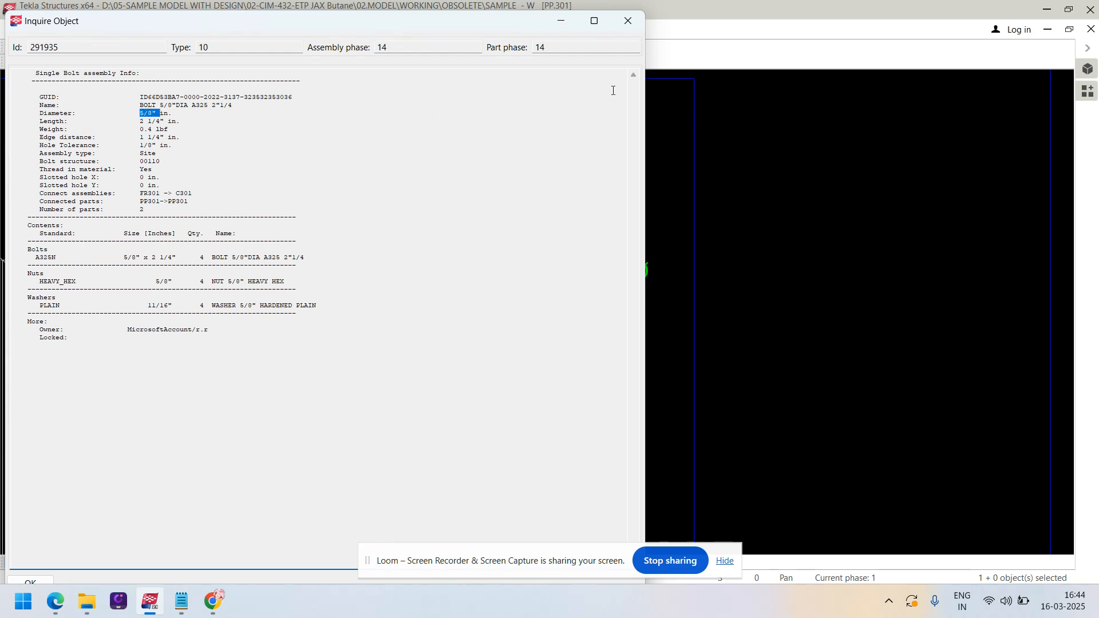
left_click(628, 29)
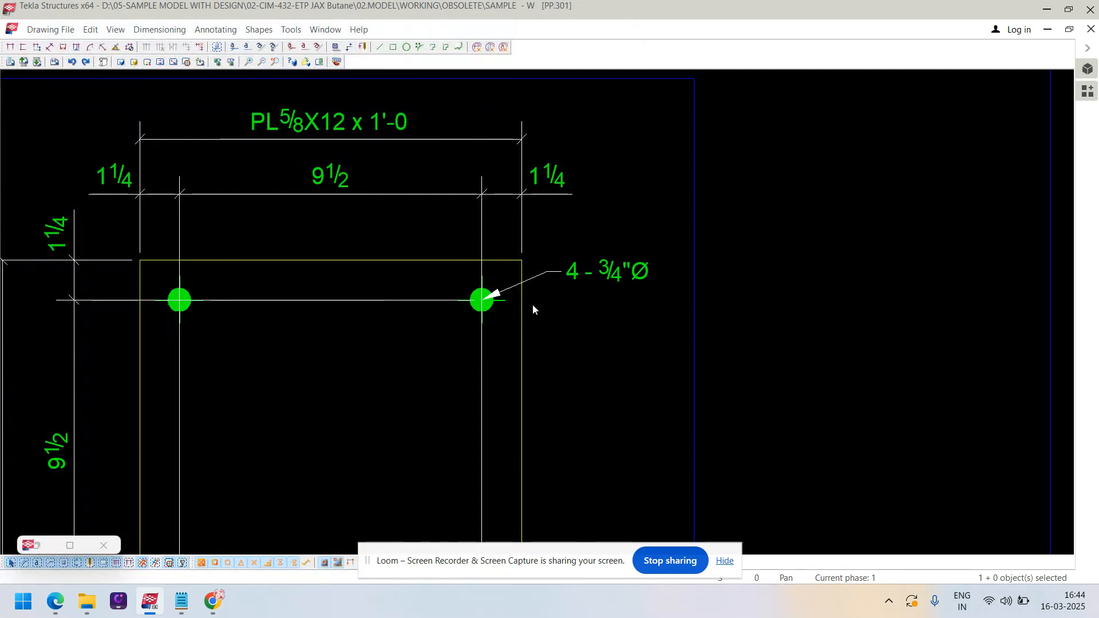
- Move the plate's top view from the sheet's upper-left corner to just above the front view
scroll(520, 286, "down", 3)
scroll(540, 400, "down", 8)
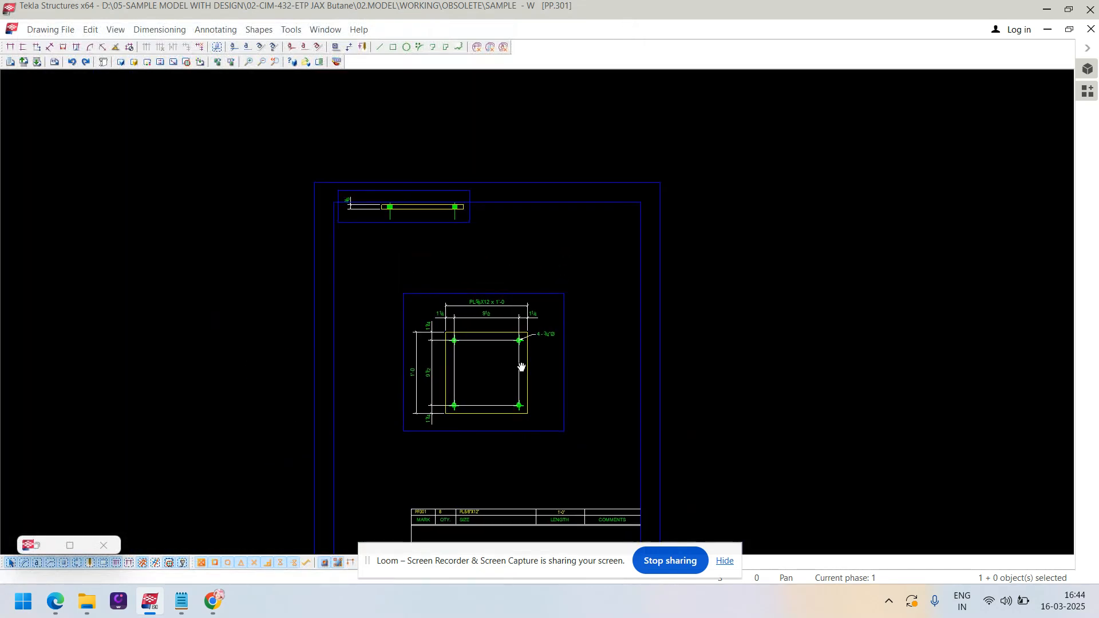
scroll(455, 274, "up", 5)
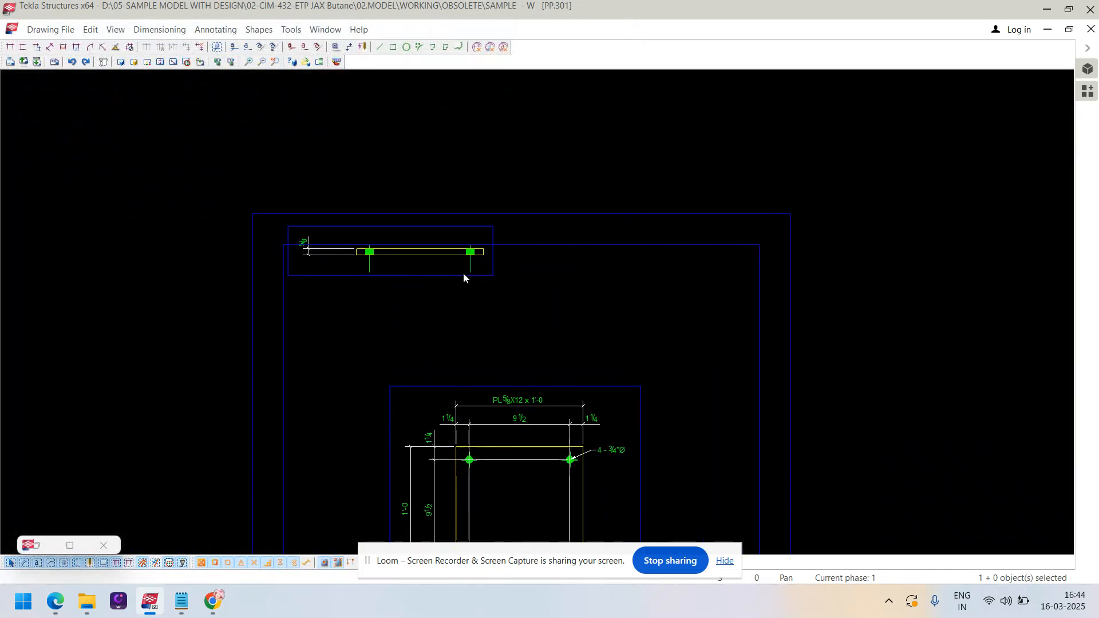
mouse_move(453, 273)
left_mouse_down()
mouse_move(584, 386)
mouse_move(586, 413)
left_mouse_up()
scroll(423, 384, "up", 2)
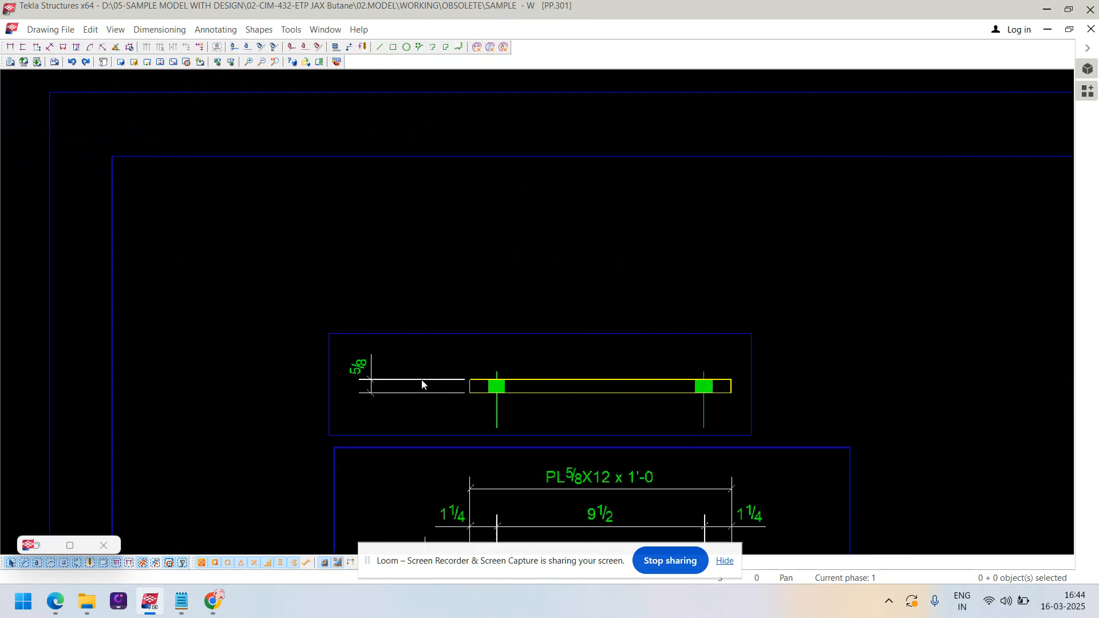
- Move the 5/8 thickness dimension closer to the left end of the plate in the top view
left_click_drag(366, 367, 425, 368)
left_click(527, 408)
middle_click_drag(559, 396, 541, 369)
scroll(540, 369, "down", 3)
scroll(547, 253, "up", 2)
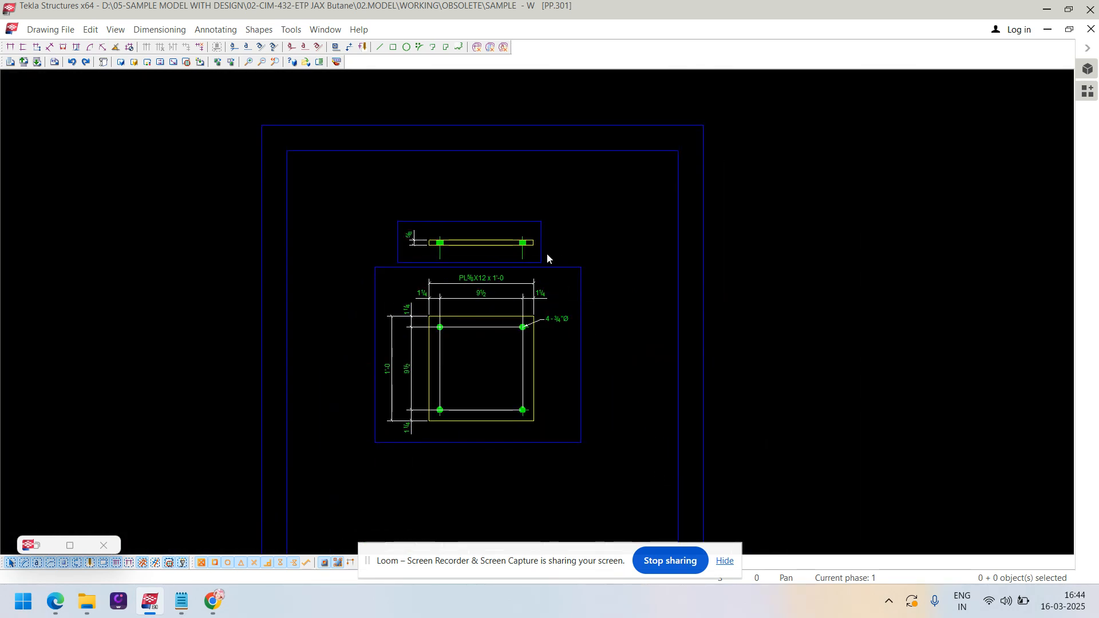
- Align the top view vertically with the front view, using the plate's right end in the top view as base point
left_click(535, 259)
right_click(542, 263)
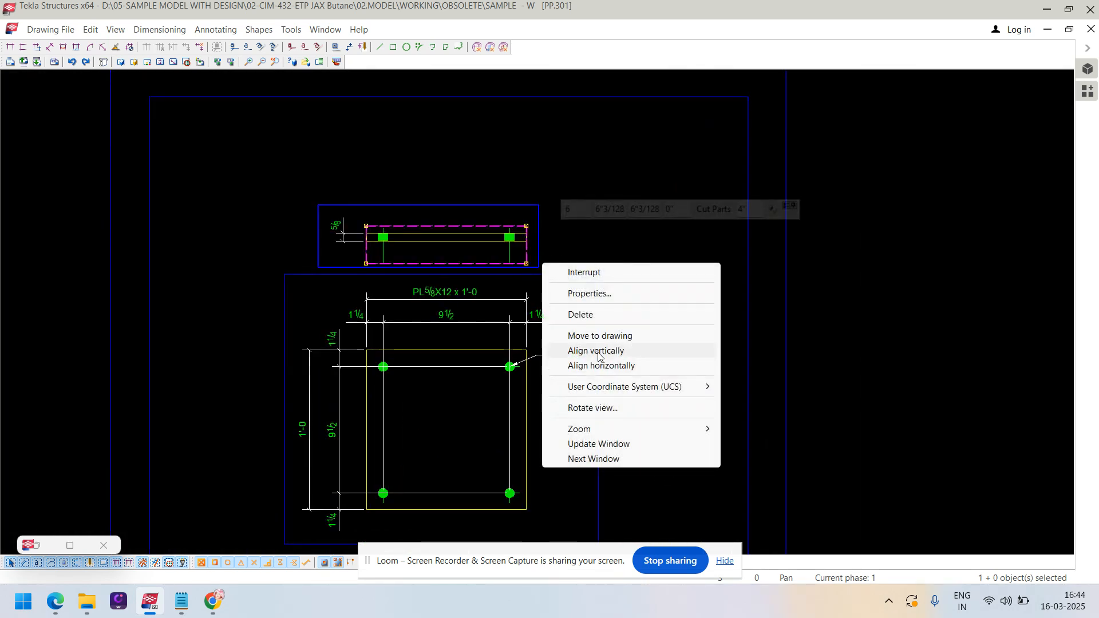
left_click(602, 353)
scroll(539, 247, "up", 2)
scroll(538, 247, "down", 1)
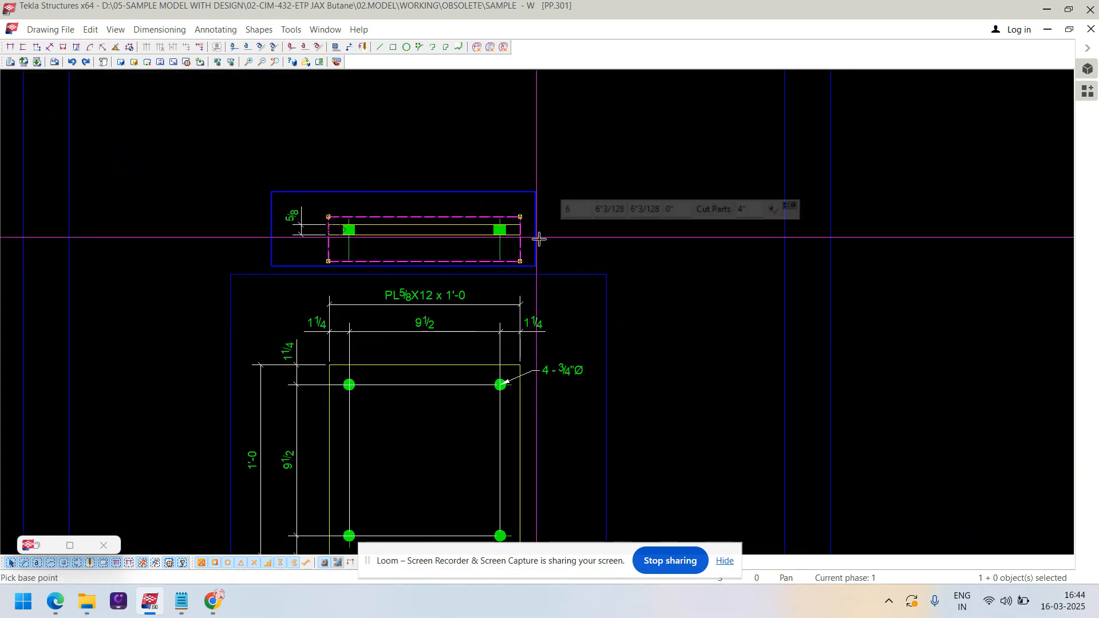
scroll(559, 229, "up", 3)
right_click(560, 231)
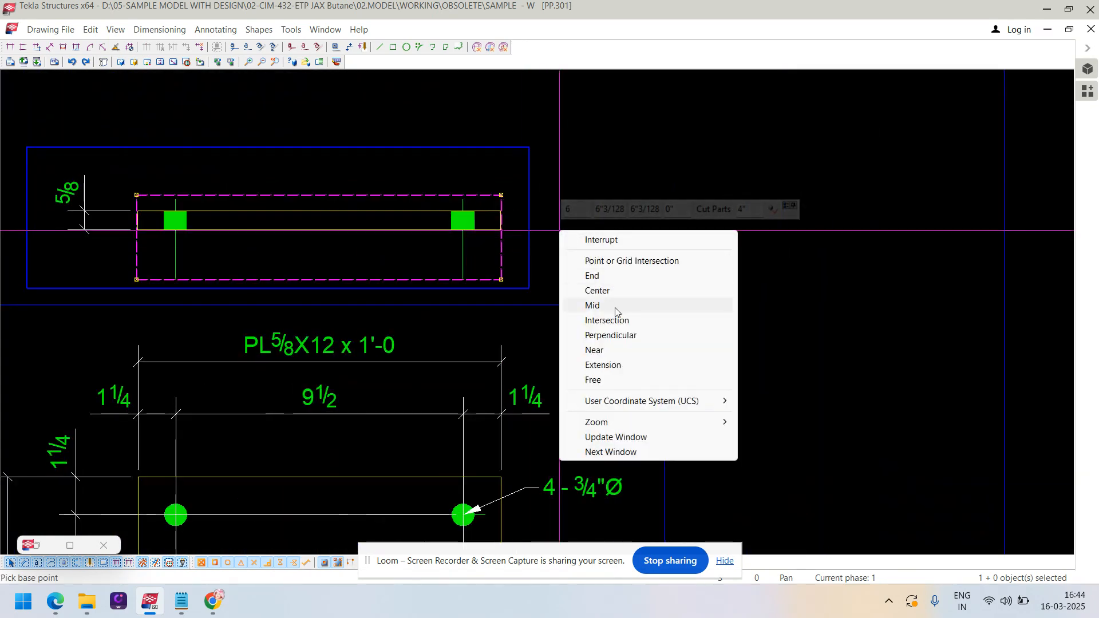
left_click(592, 276)
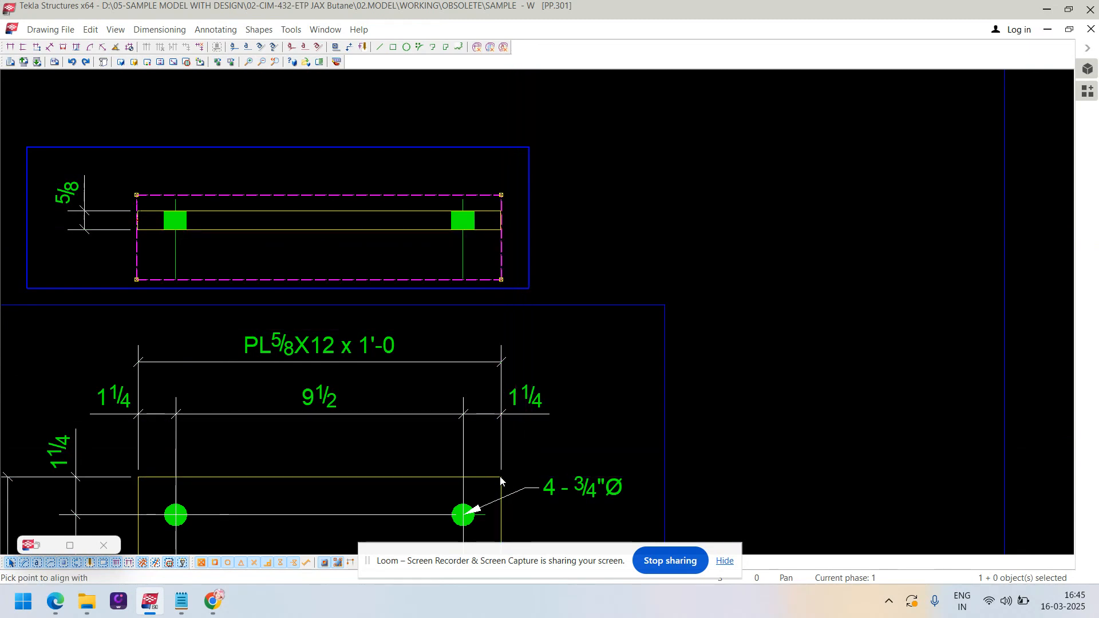
key("Escape")
- Select both plate views and move them together slightly lower on the sheet
scroll(611, 409, "down", 5)
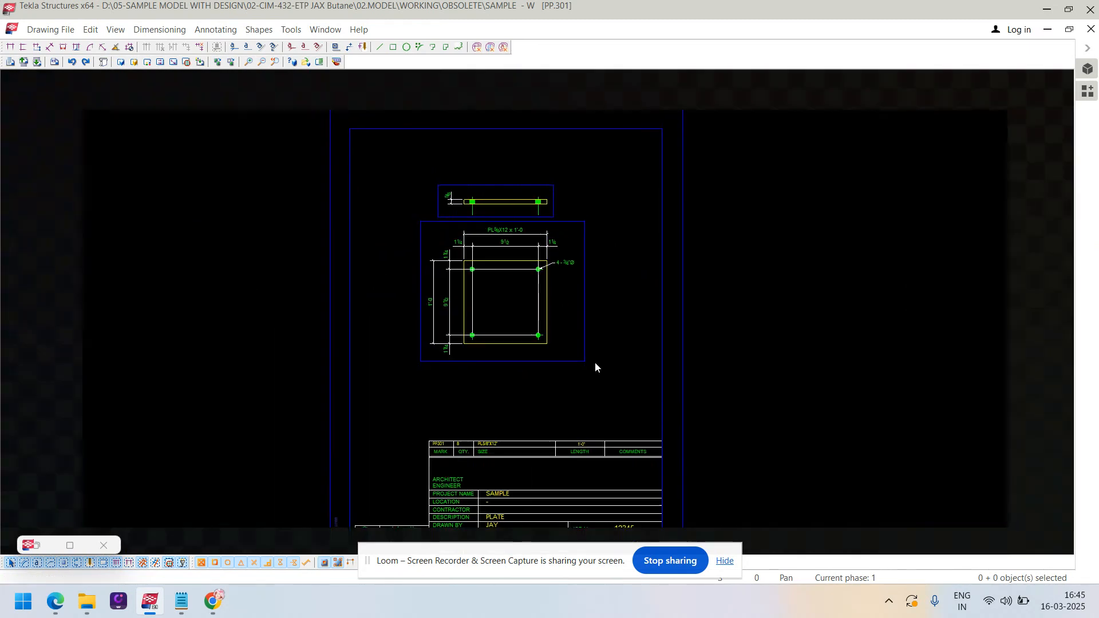
left_click(584, 246)
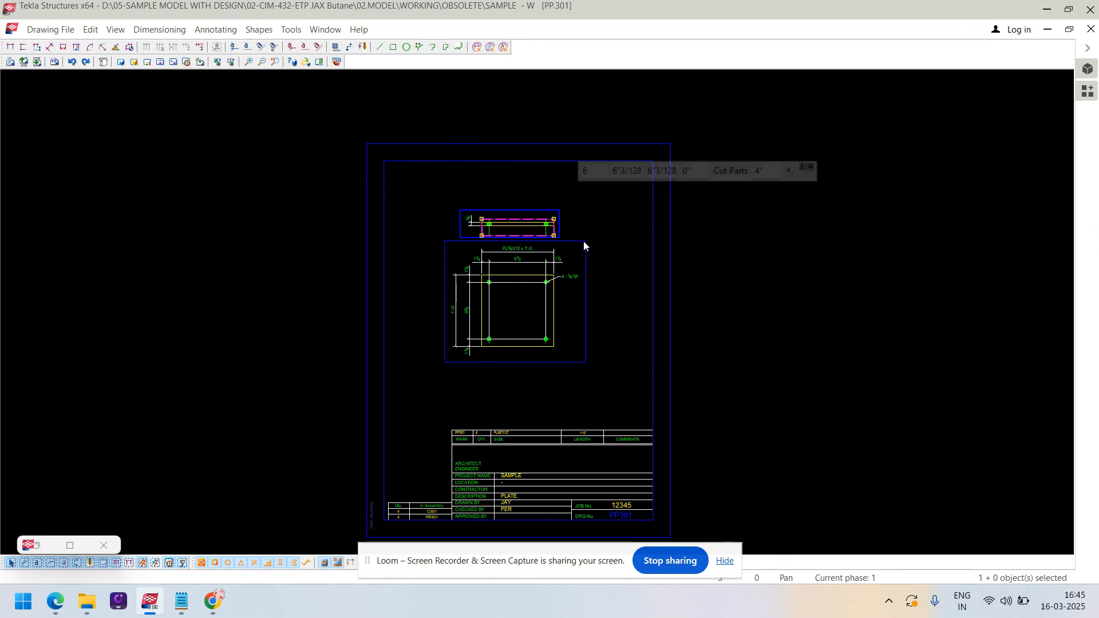
left_click(584, 245, "ctrl")
left_click_drag(584, 245, 584, 267)
left_click(638, 301)
- Save drawing PP301 with its changes and go on to plate drawing pp.3
scroll(602, 291, "up", 4)
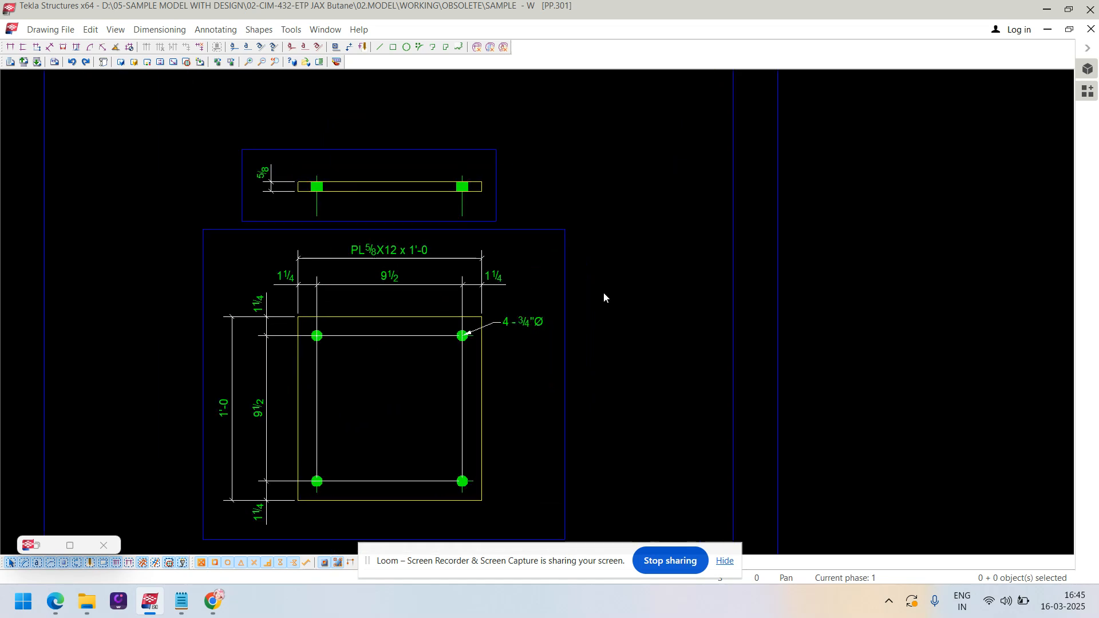
left_click(37, 62)
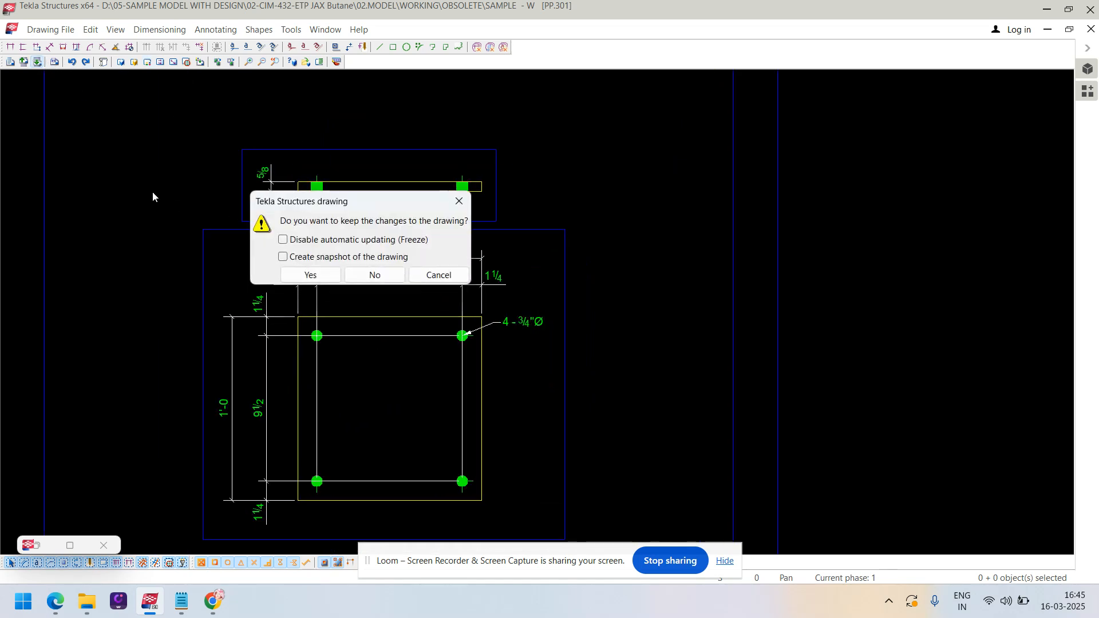
left_click(307, 274)
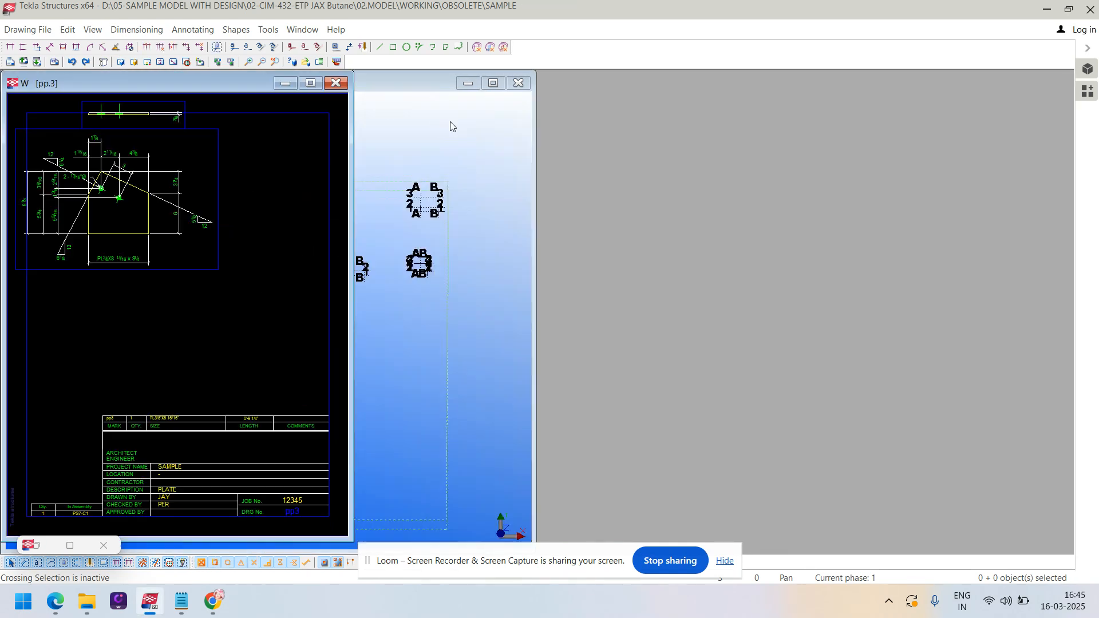
- Maximize drawing pp.3 and move its front view down to the middle of the sheet
left_click(312, 85)
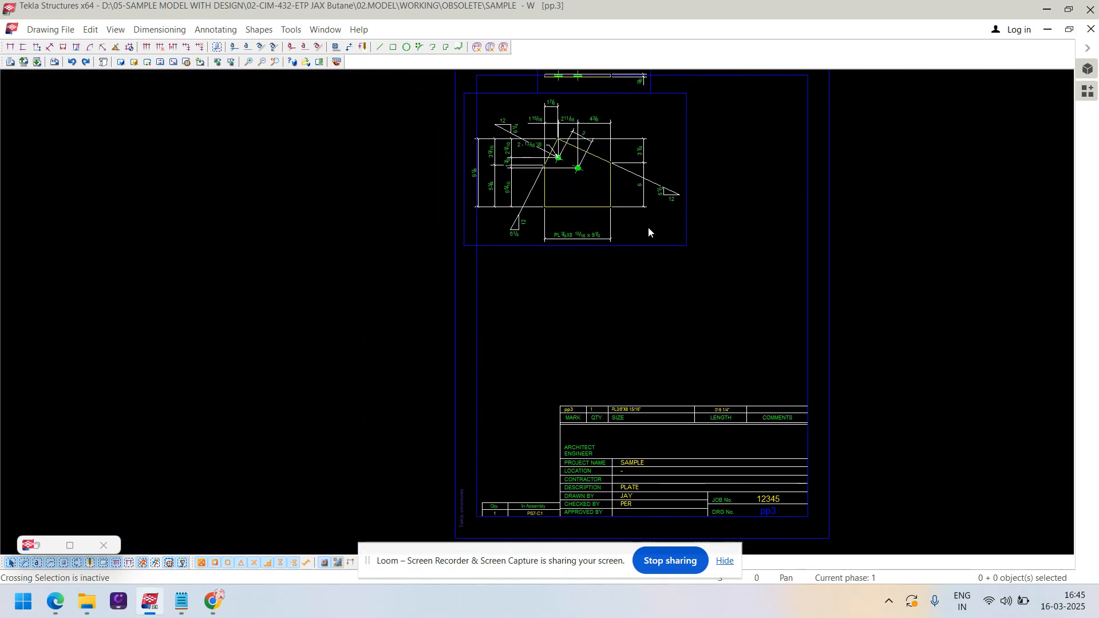
left_click(631, 247)
left_click_drag(666, 264, 669, 341)
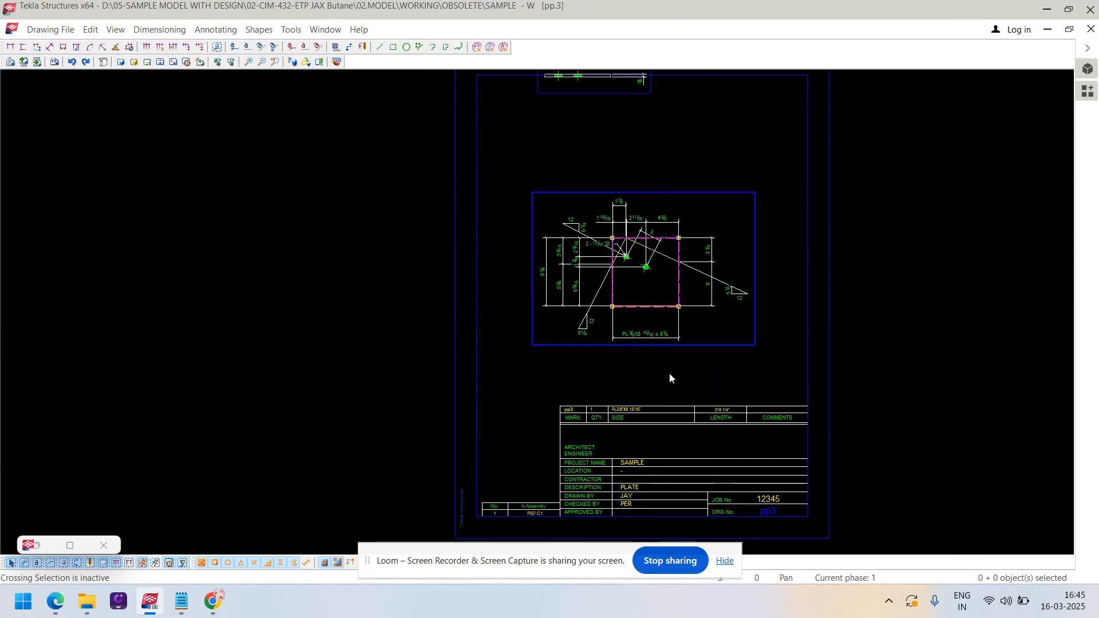
- Delete the front view's automatic dimensions, hole mark and both slope triangles, keeping only the plate-size dimension below the plate
scroll(603, 300, "up", 3)
scroll(653, 229, "up", 2)
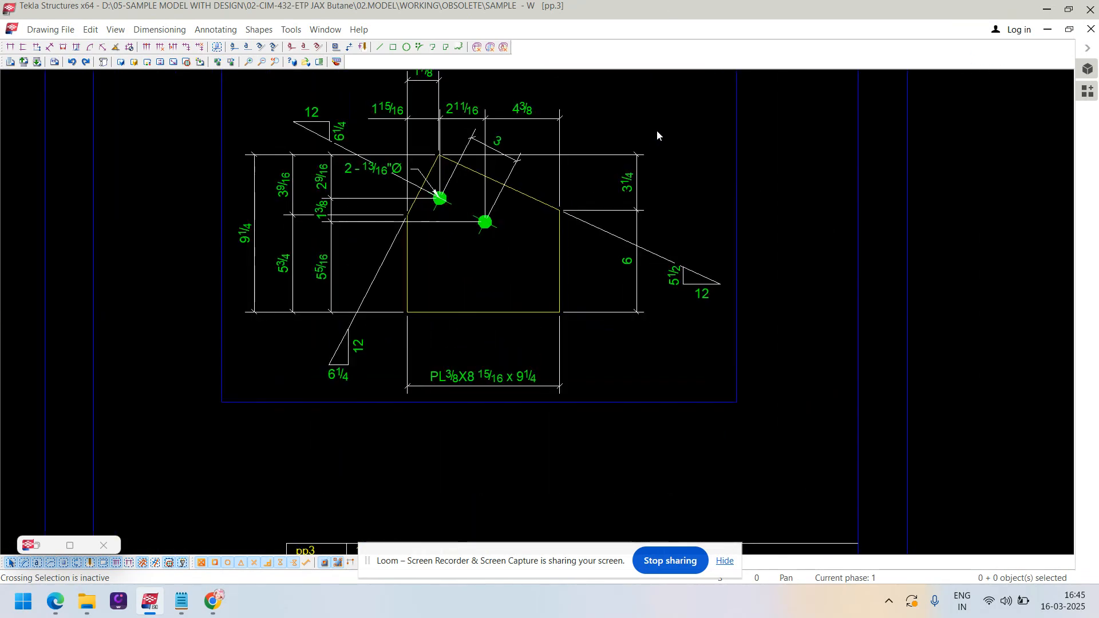
key("ctrl+a")
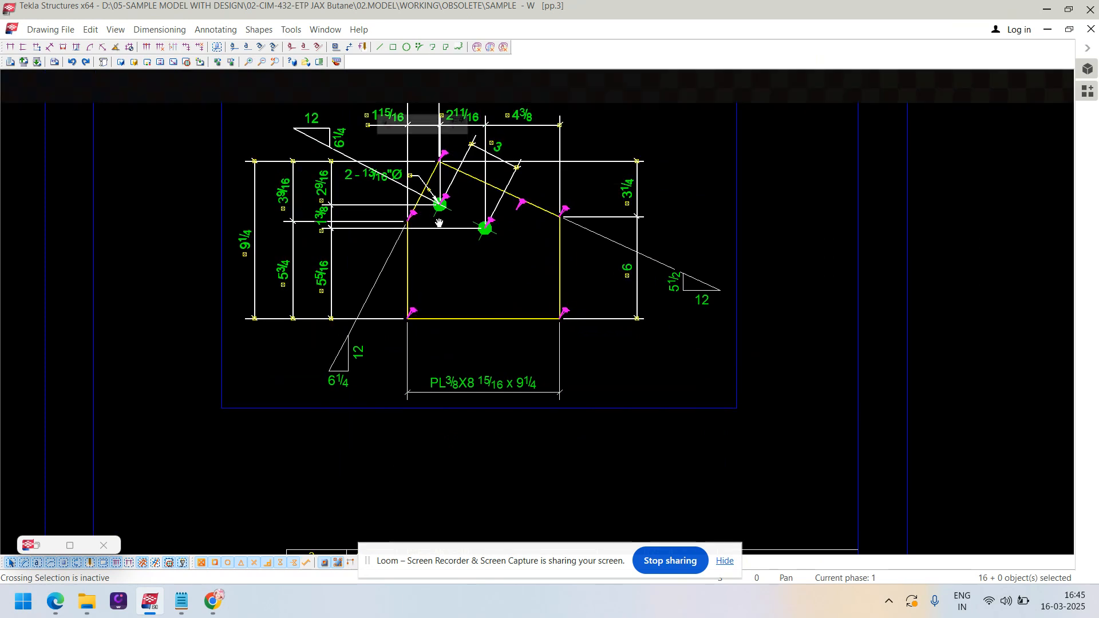
middle_click_drag(438, 188, 438, 229)
key("Delete")
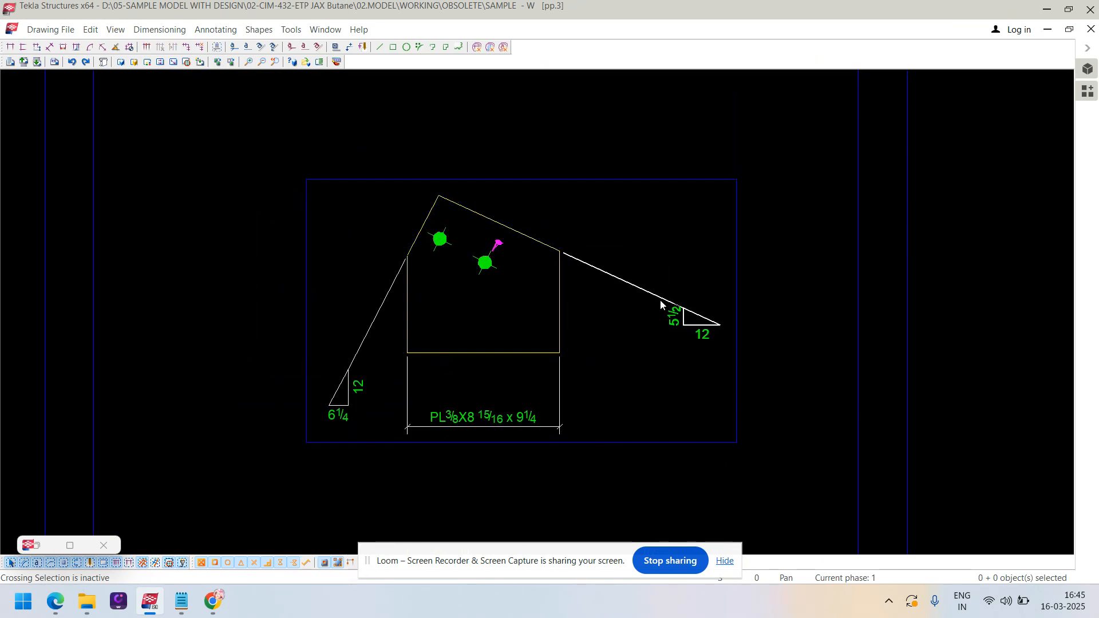
left_click(661, 300)
key("Delete")
left_click(354, 363)
key("Delete")
- Try a larger scale for the plate's views through the view attributes of the single-part drawing properties
scroll(575, 311, "down", 5)
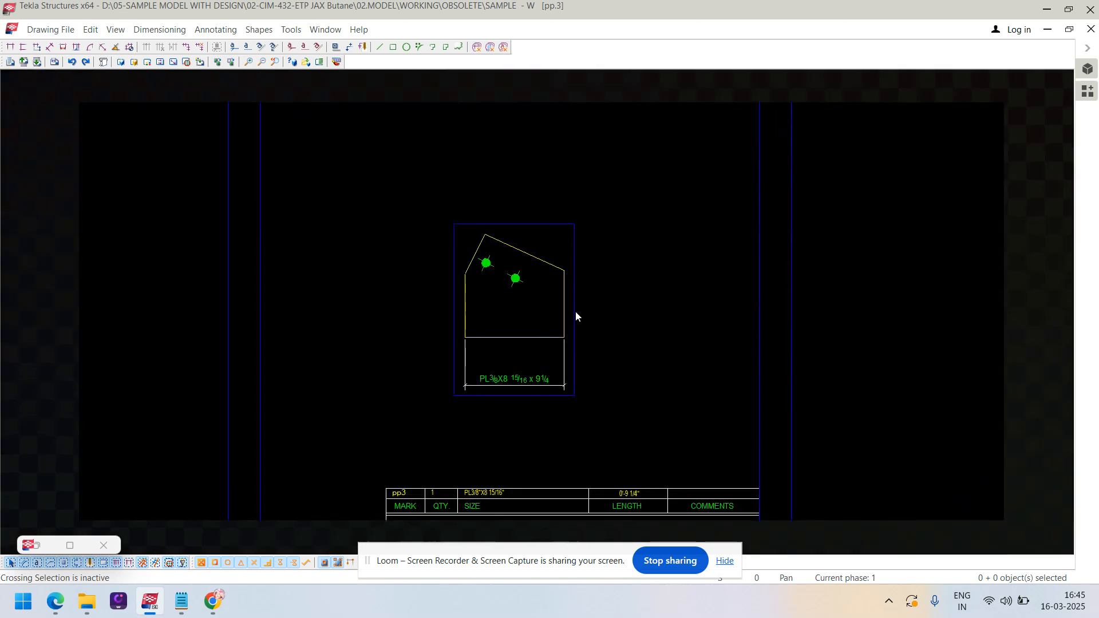
double_click(556, 334)
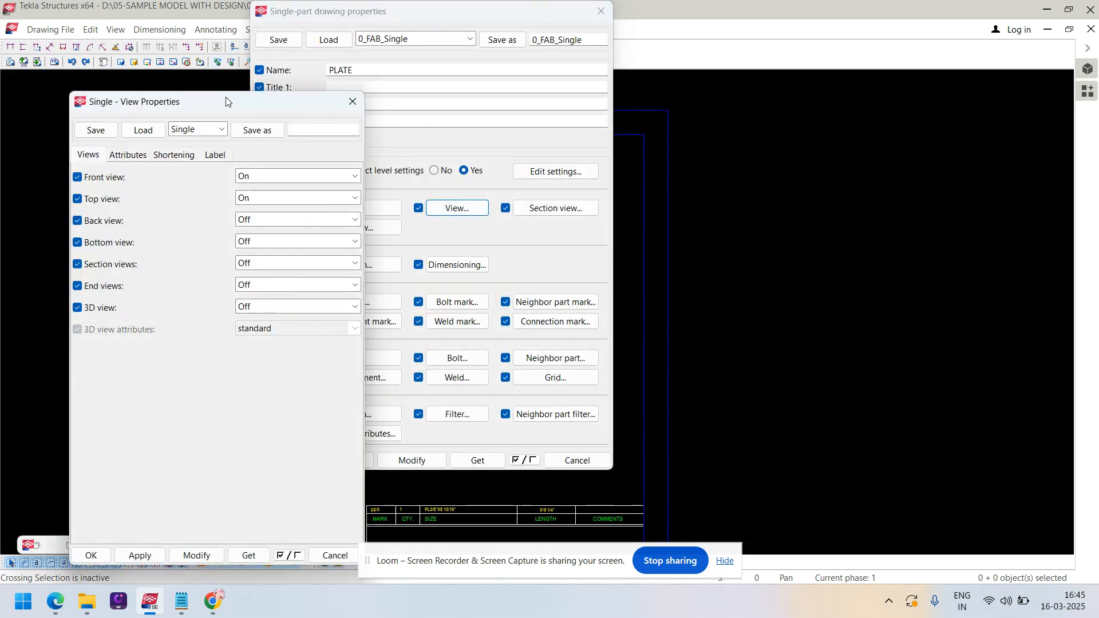
left_click(148, 153)
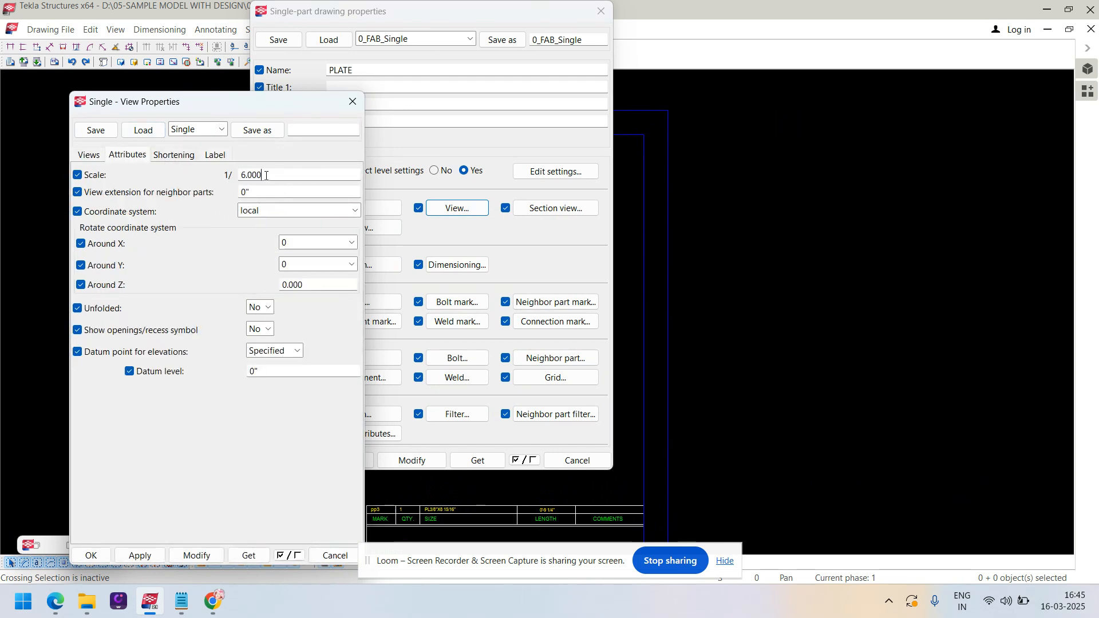
left_click(205, 556)
left_click(347, 555)
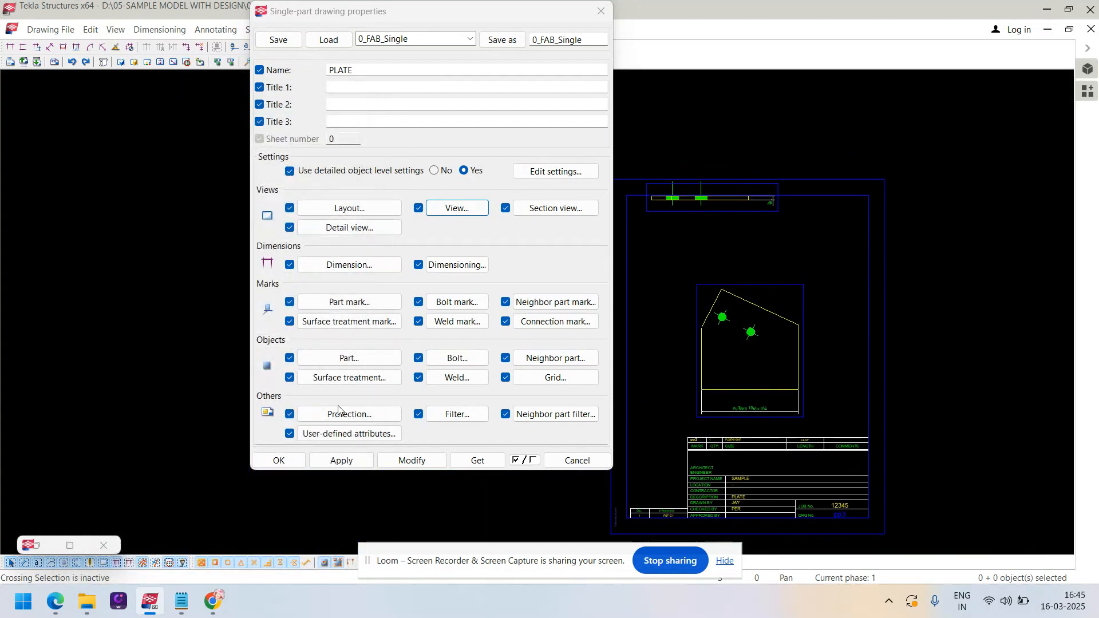
- Try setting the view scale to 1/3 in the view attributes, modify the drawing and close its properties
left_click(467, 215)
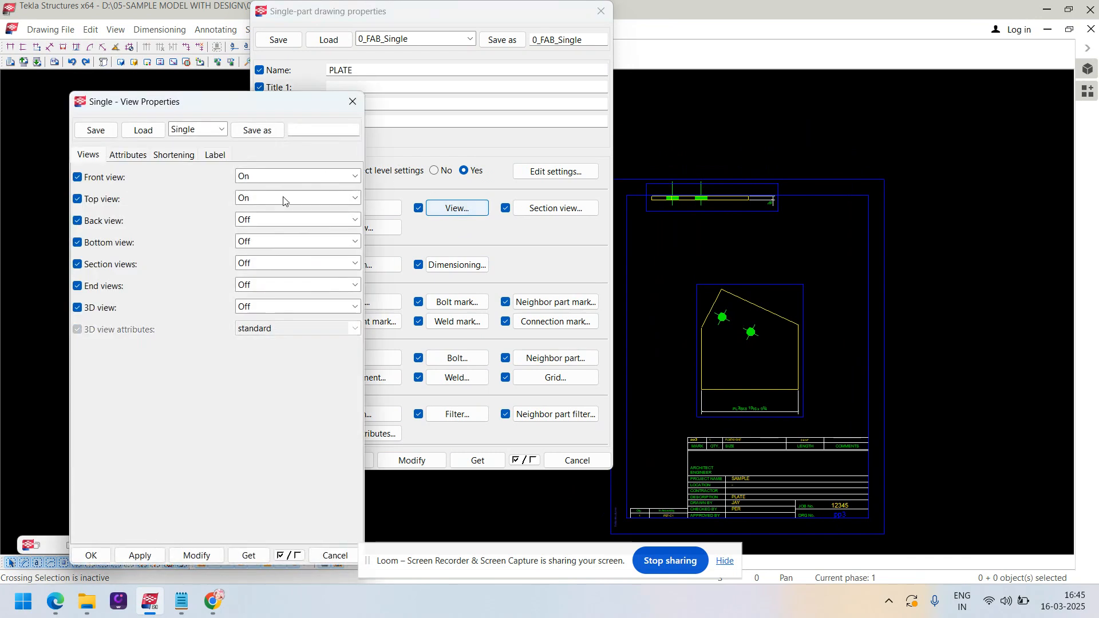
left_click(128, 155)
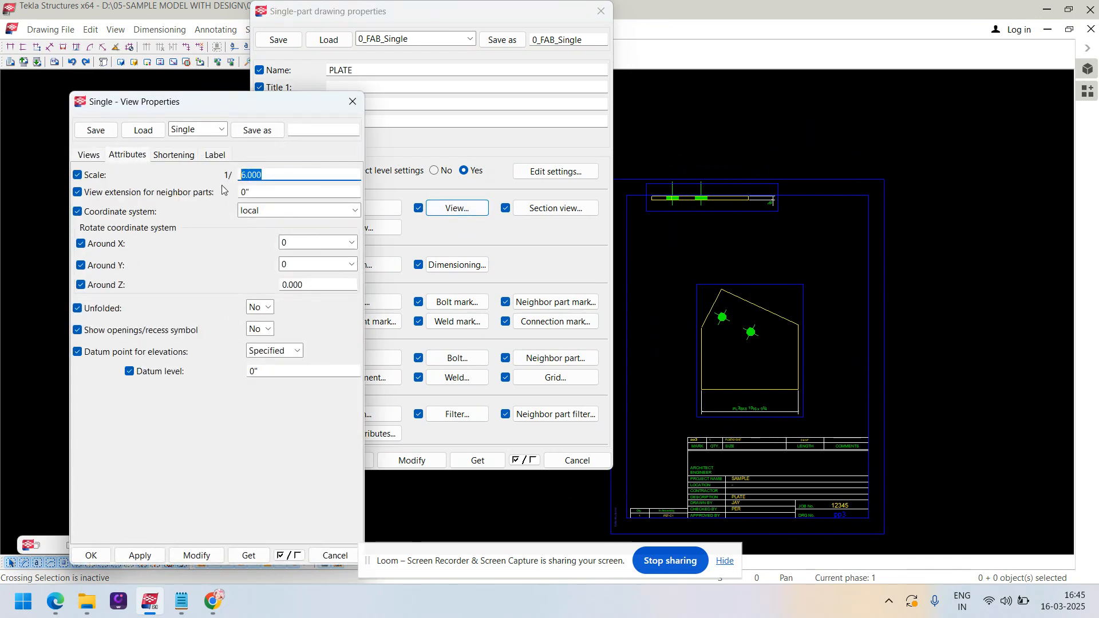
type("3")
left_click(213, 557)
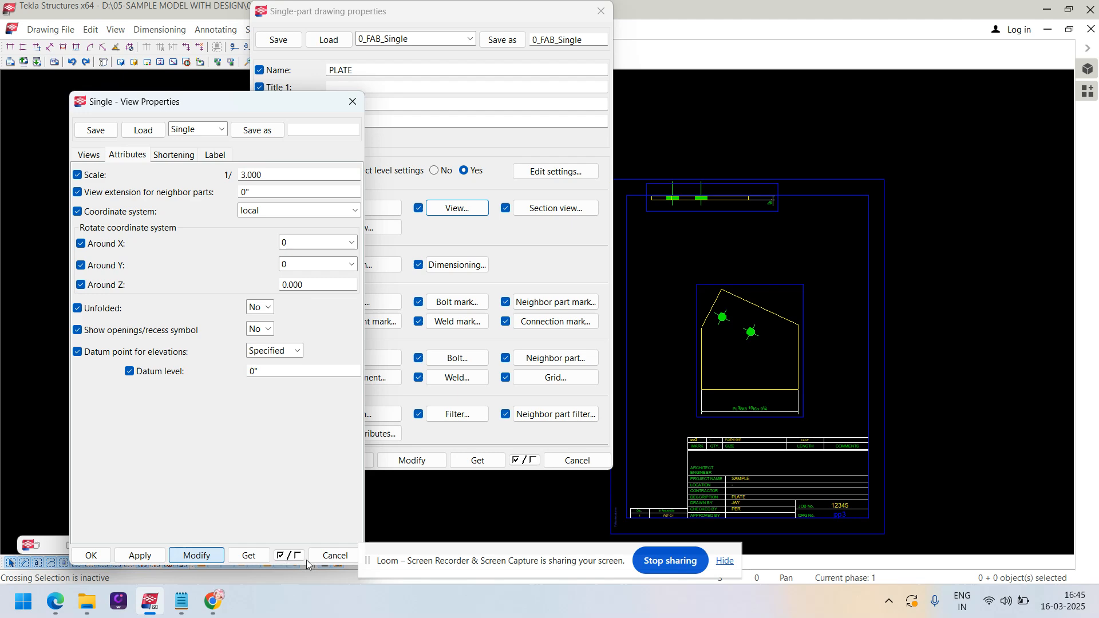
left_click(342, 556)
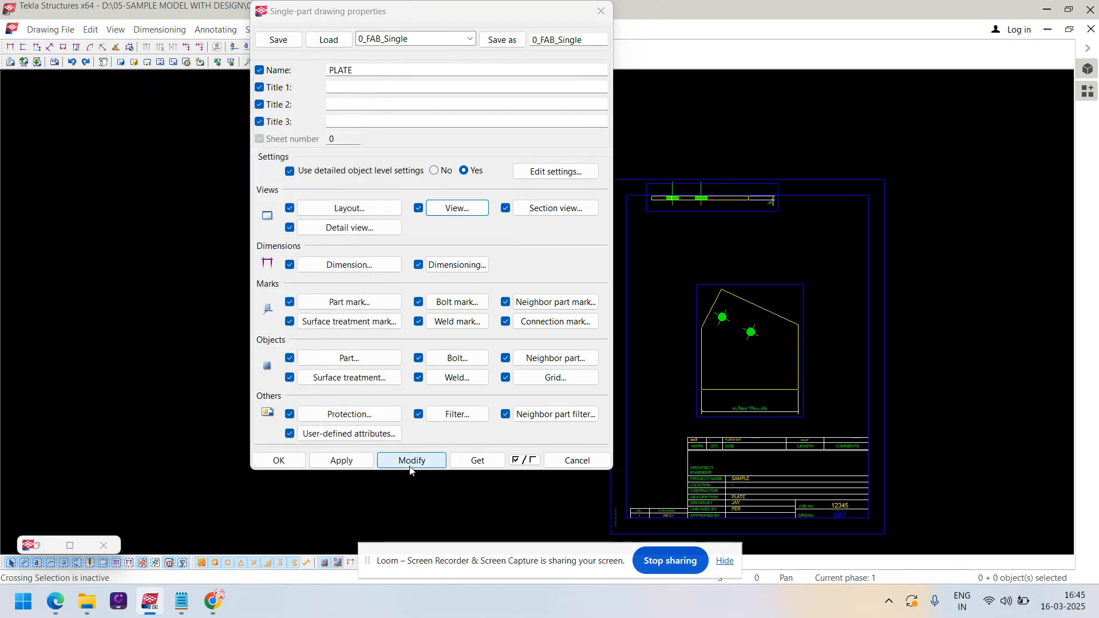
left_click(410, 461)
left_click(577, 461)
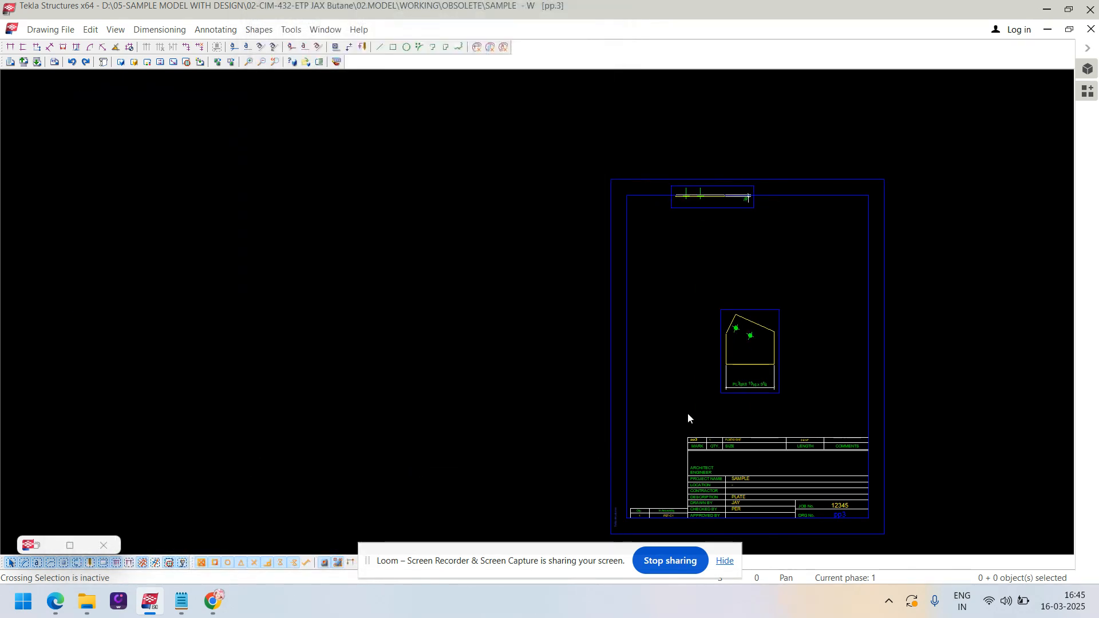
- Move the plate-size dimension PL3/8X8 15/16 x 9 1/4 from below the plate to above it
scroll(458, 350, "up", 7)
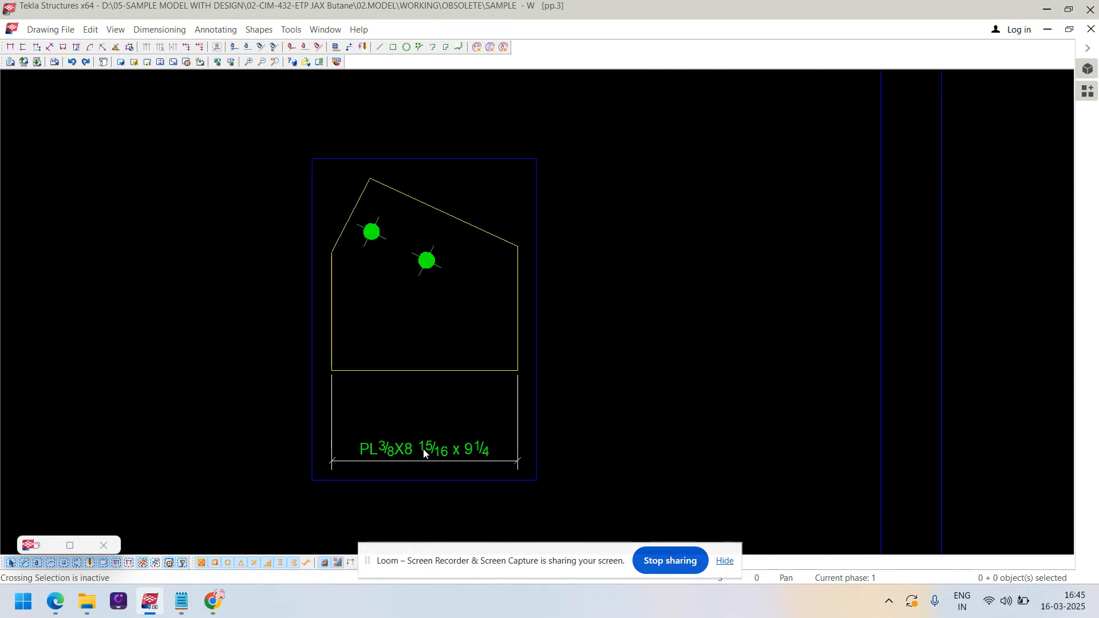
left_click(423, 453)
left_click_drag(415, 454, 383, 138)
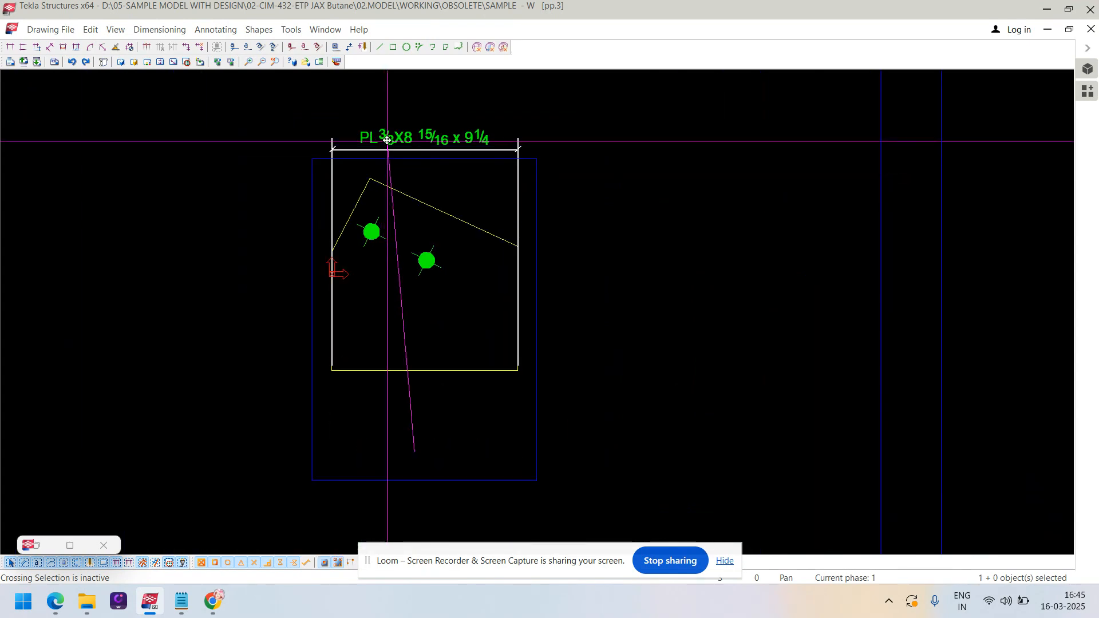
- Re-reference the plate-size dimension from the plate's two bottom corners to the upper ends of its vertical edges
right_click(387, 138)
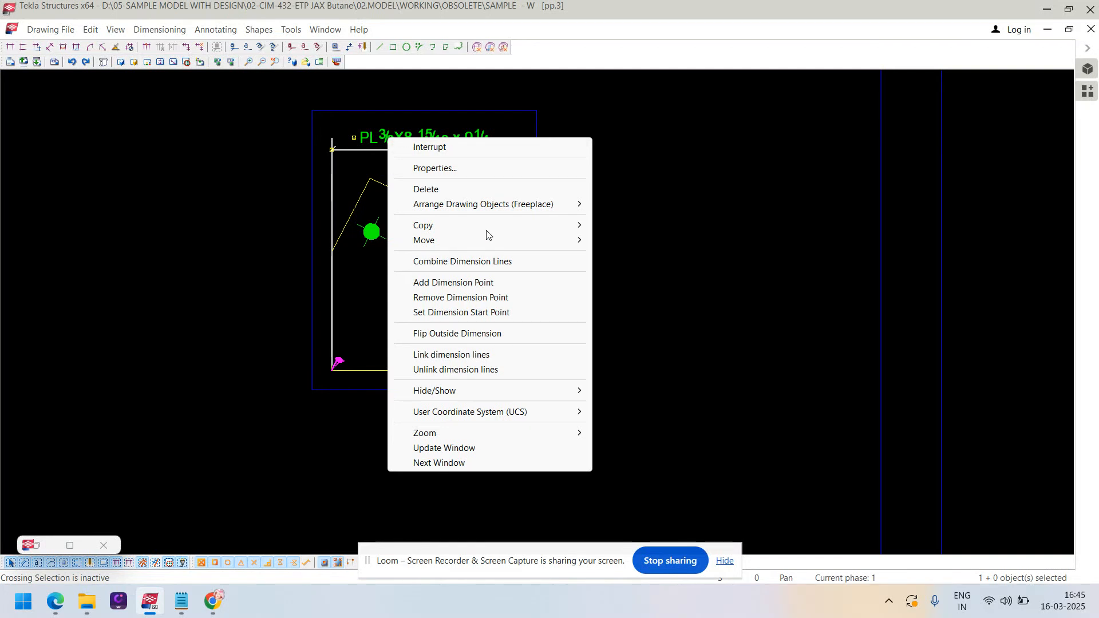
left_click(432, 283)
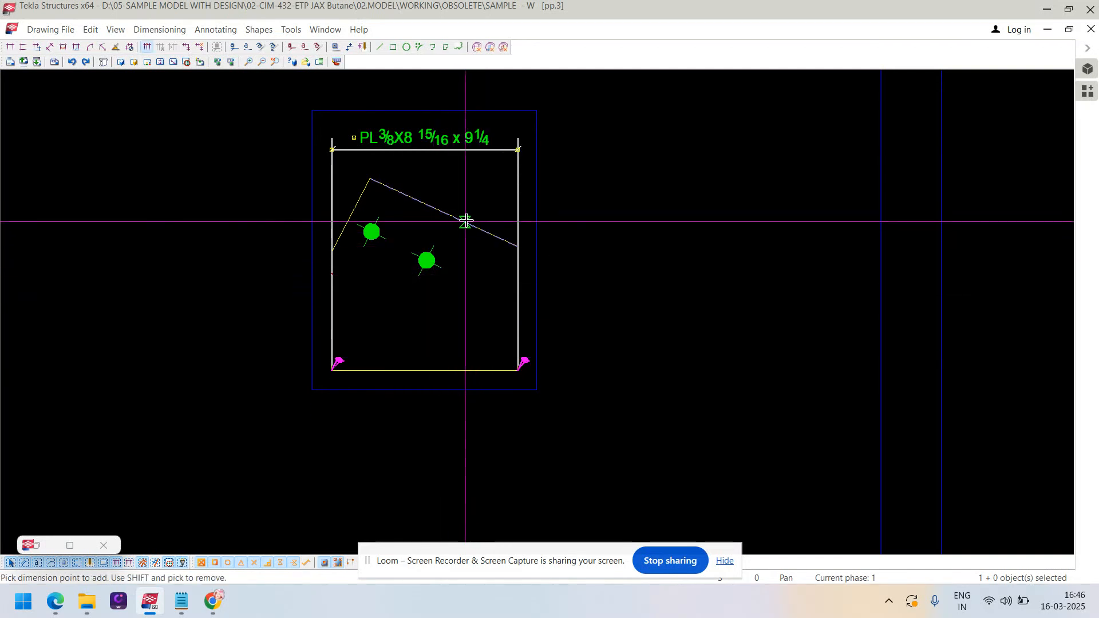
left_click(466, 221)
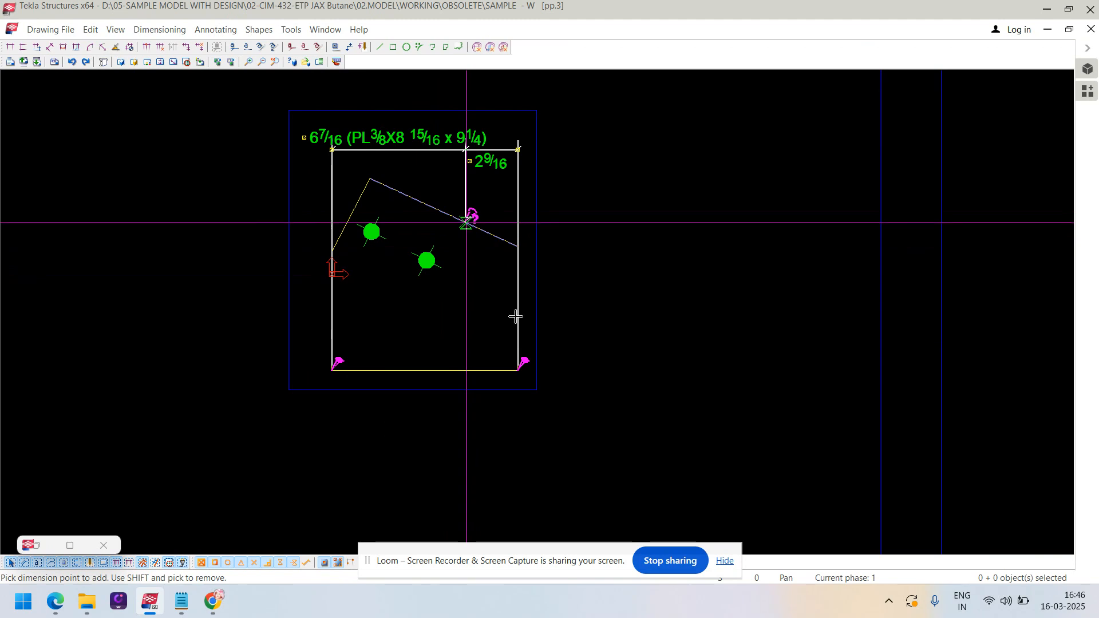
left_click(518, 370, "shift")
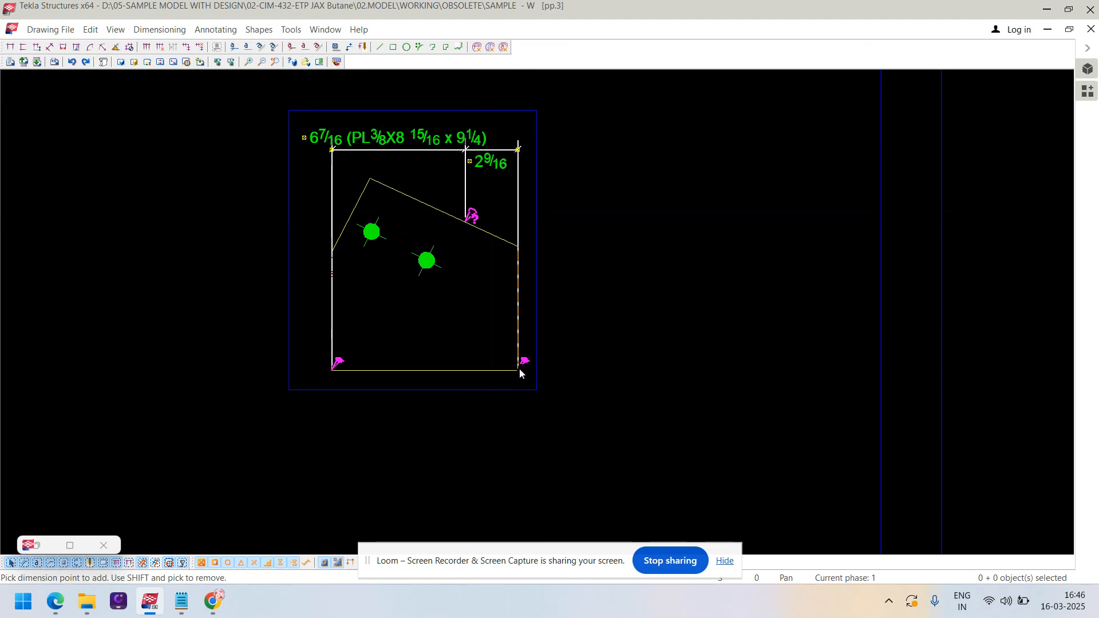
left_click(516, 246)
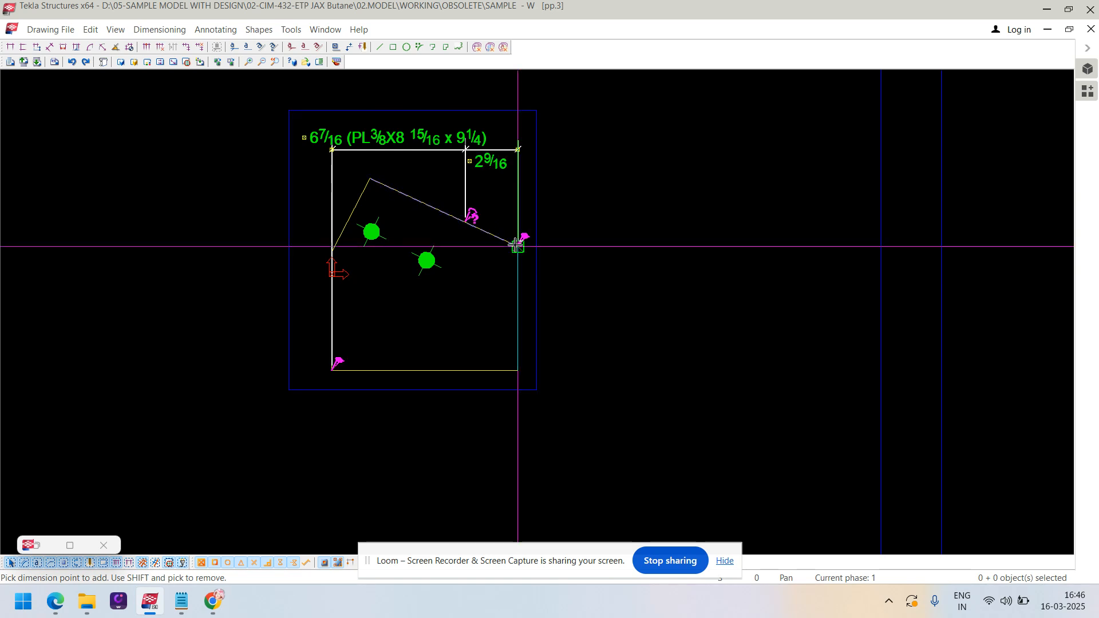
left_click(332, 371, "shift")
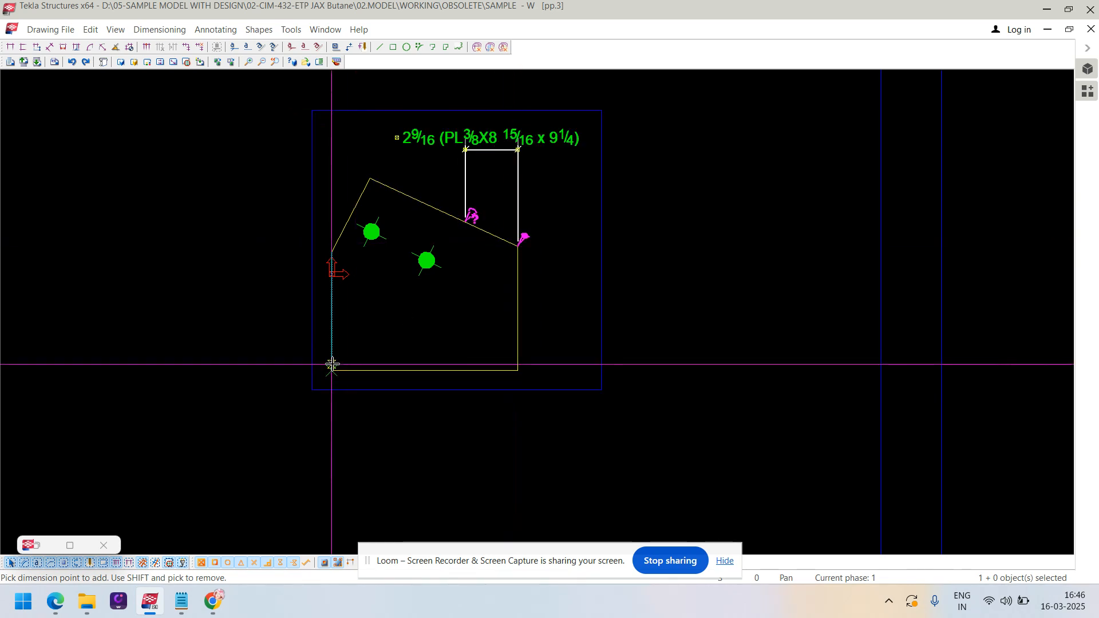
left_click(330, 250)
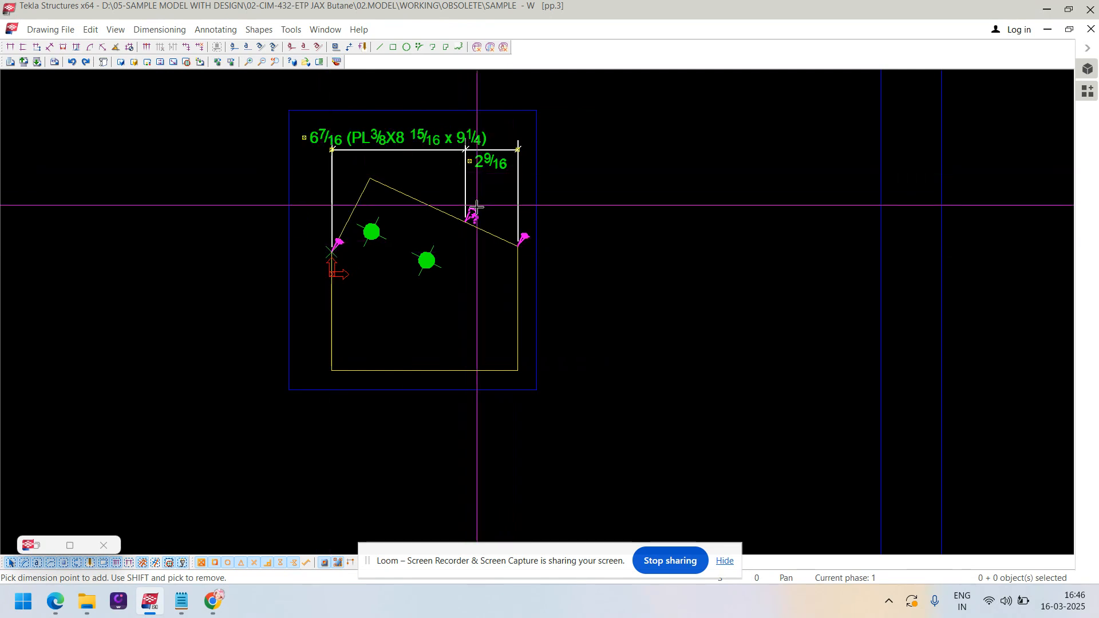
right_click(453, 177)
left_click(490, 184)
middle_click_drag(579, 216, 579, 298)
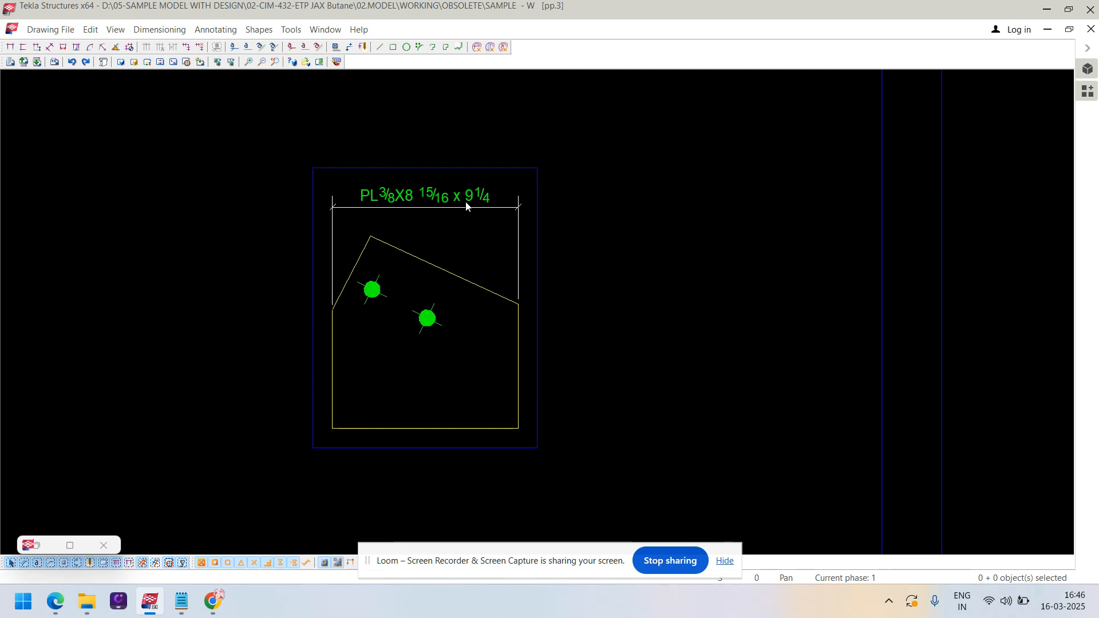
- Move the plate-size dimension further above the plate to make room for more dimension lines
left_click_drag(453, 207, 445, 144)
left_click(442, 249)
middle_click_drag(441, 250, 413, 336)
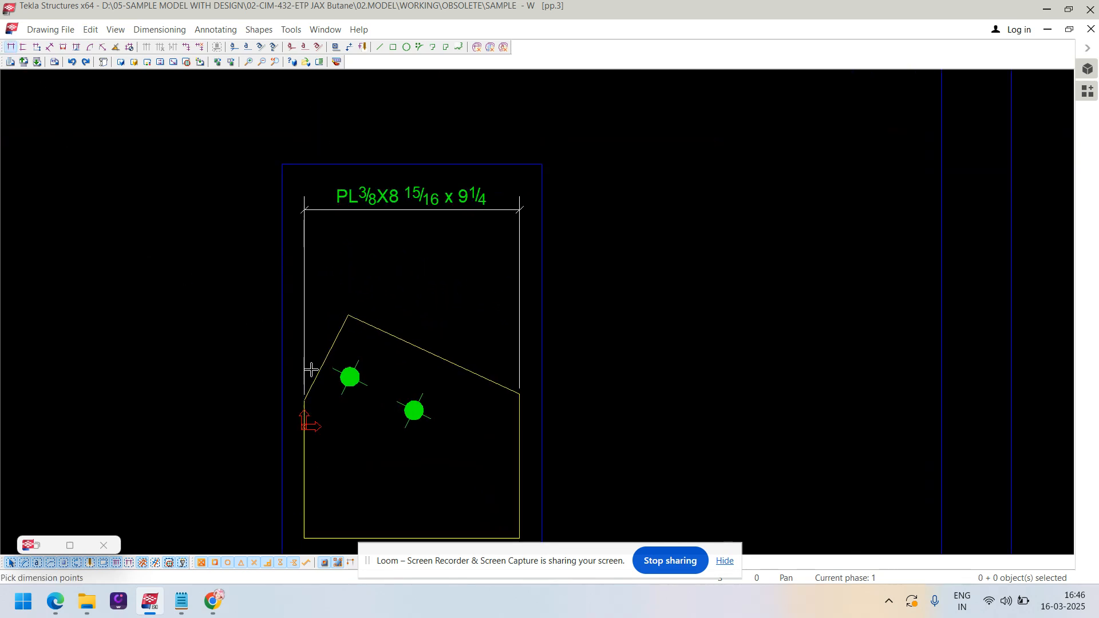
- Add a horizontal dimension chain above the plate from its left edge through both hole centres to the right edge
scroll(304, 375, "up", 1)
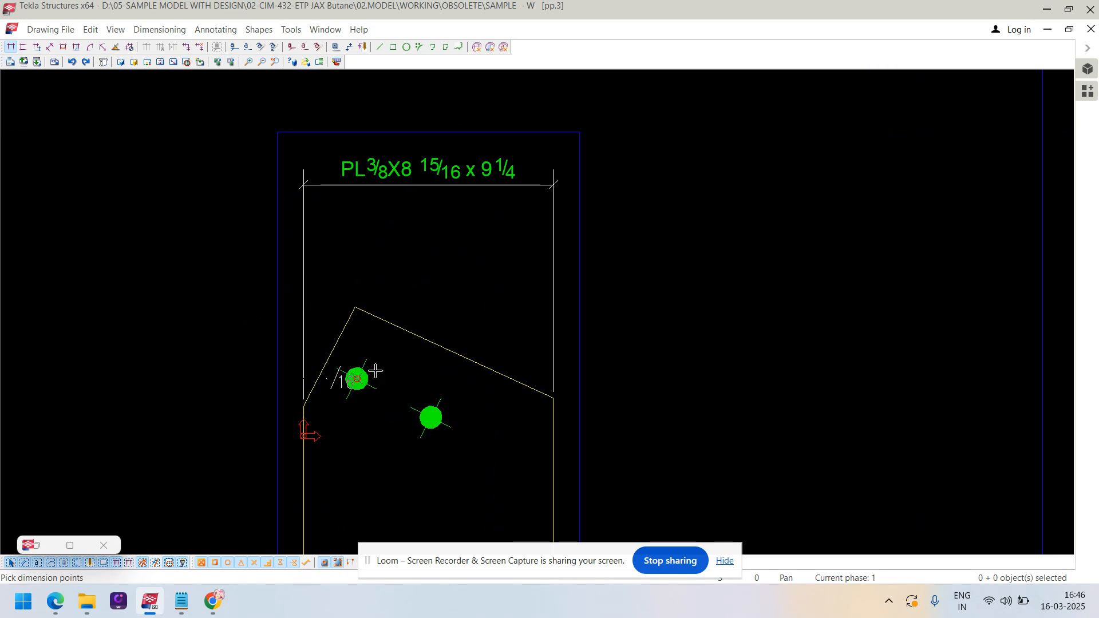
left_click(428, 421)
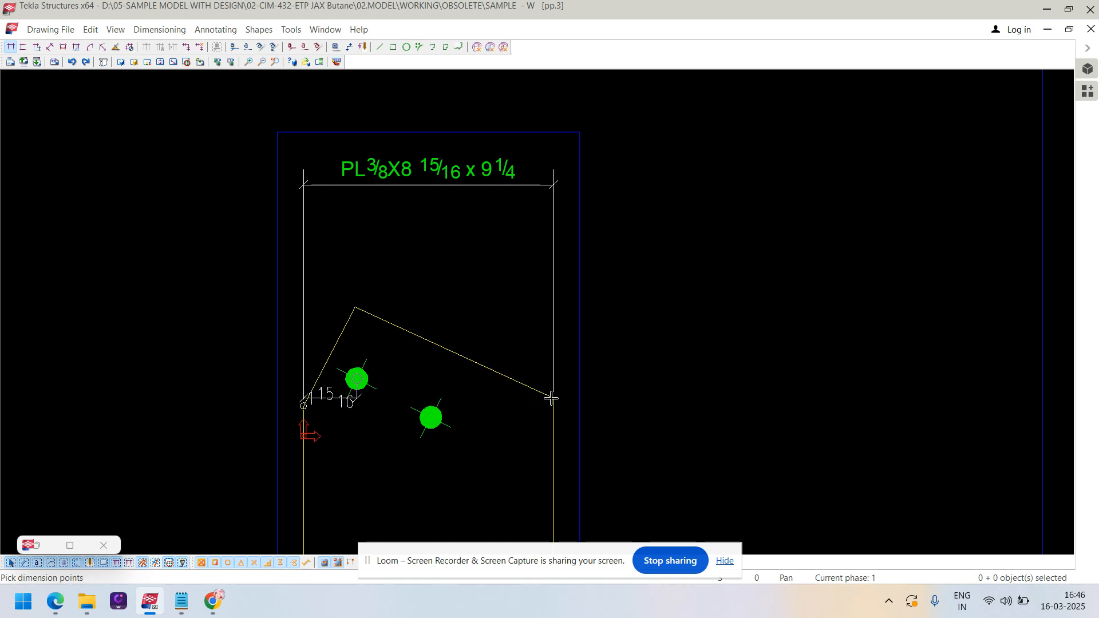
left_click(553, 398)
left_click(554, 249)
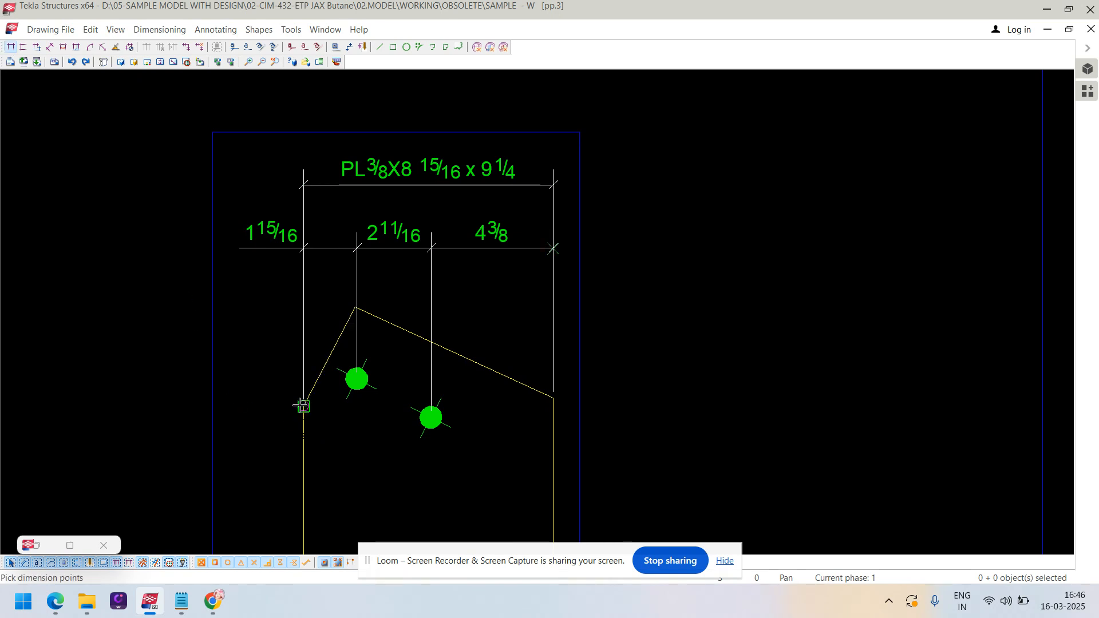
- Add a horizontal dimension chain from the plate's upper-left corner through the peak to the upper-right corner
left_click(356, 311)
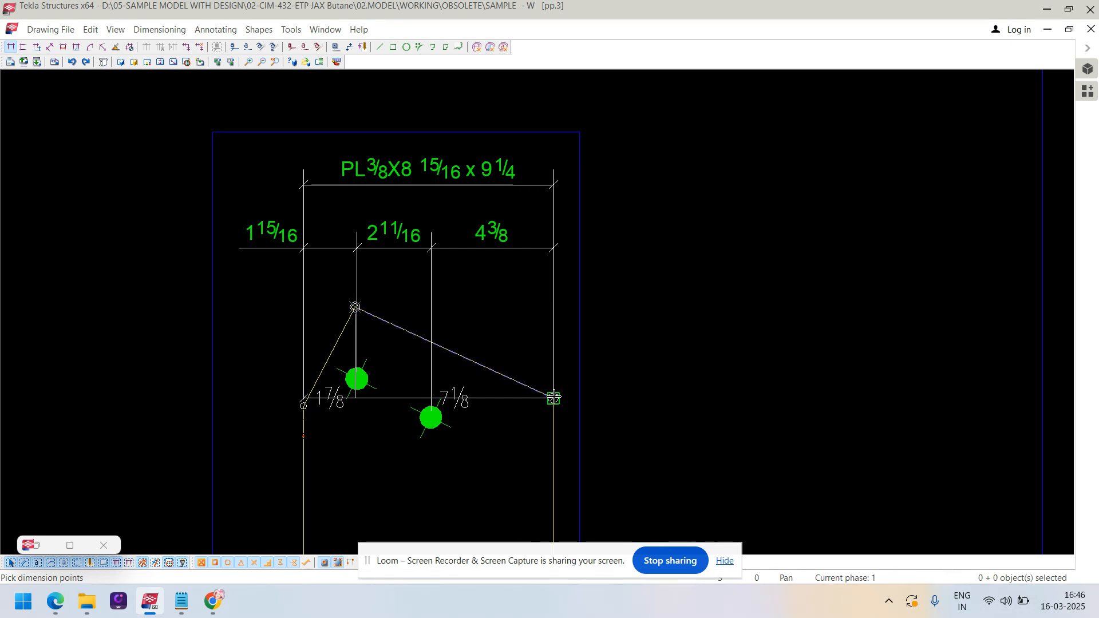
middle_click(547, 295)
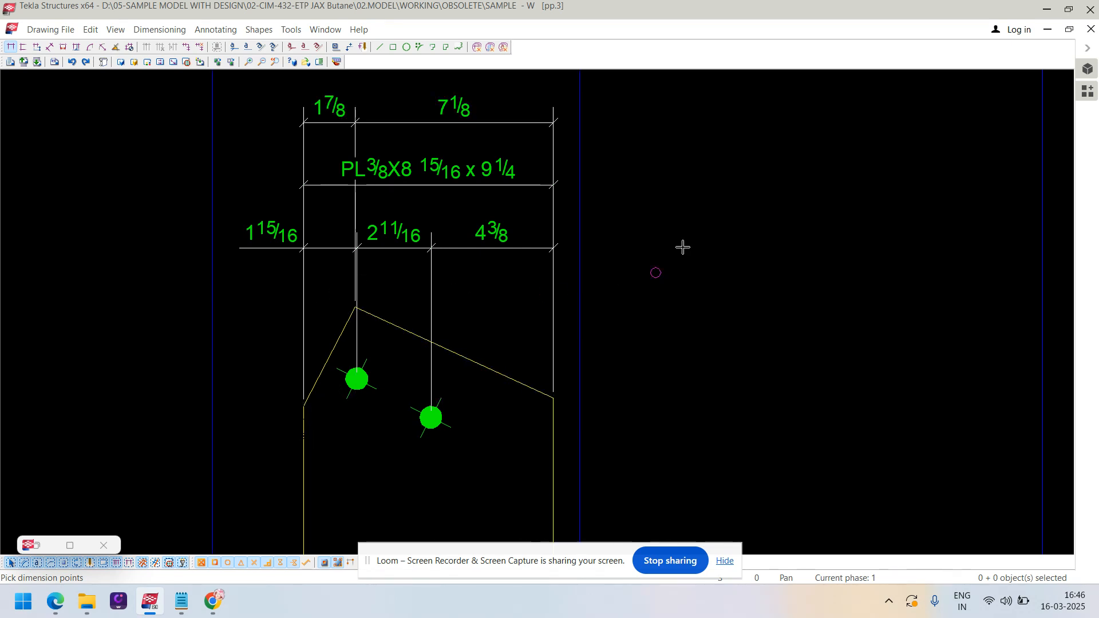
right_click(567, 196)
left_click(590, 205)
- Arrange the horizontal dimensions with the corner chain nearest the plate, the hole chain above it and the plate-size dimension outermost
left_click_drag(460, 108, 450, 270)
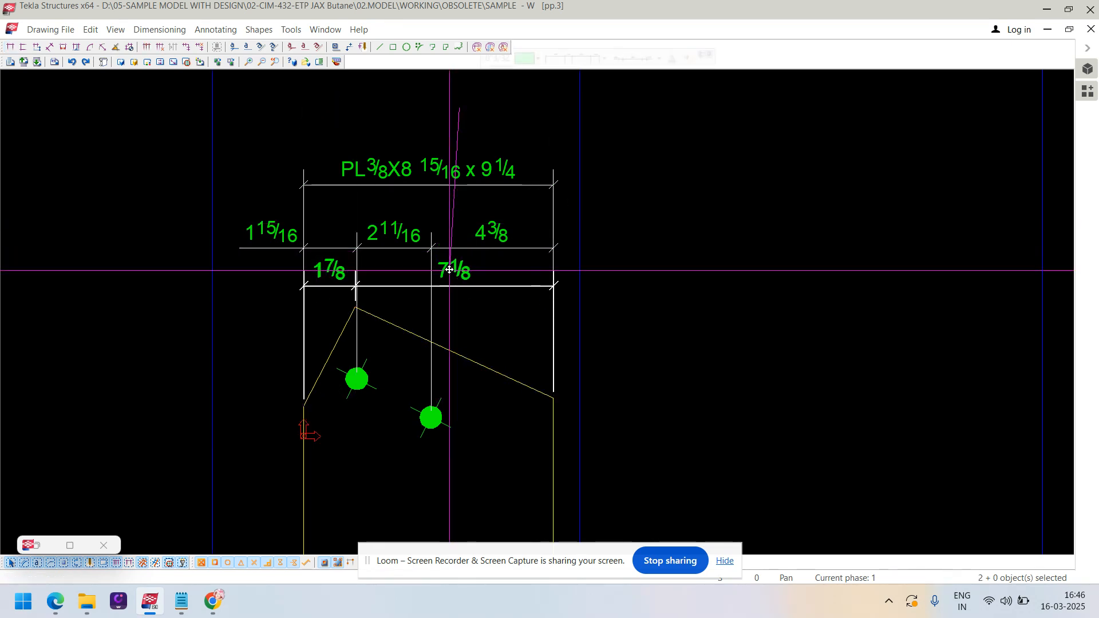
left_click_drag(488, 177, 464, 138)
left_click_drag(501, 237, 481, 180)
left_click(462, 267)
left_click_drag(461, 270, 462, 251)
left_click(491, 351)
- Dimension the plate's overall height from peak to bottom-left corner, and add a vertical chain through the upper-left corner
scroll(490, 351, "down", 1)
middle_click_drag(490, 351, 532, 254)
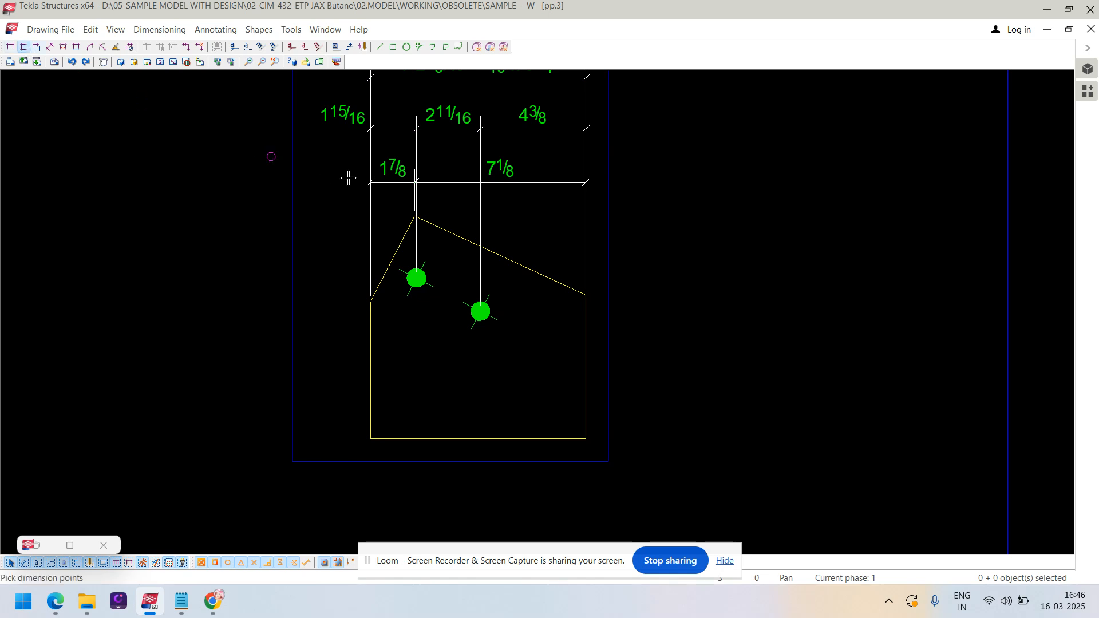
left_click(415, 216)
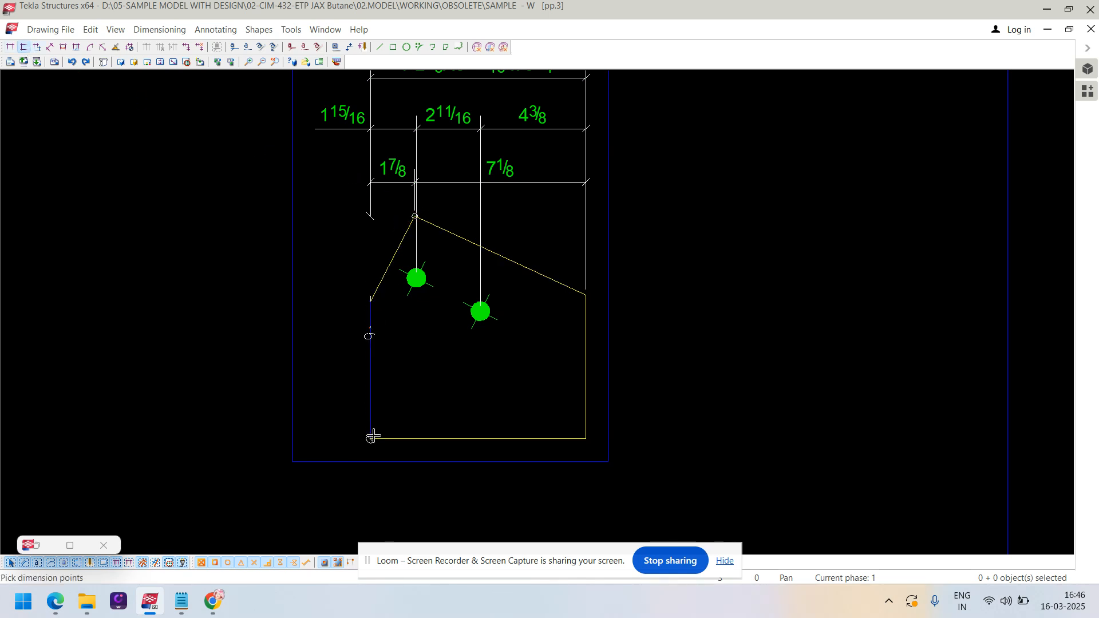
left_click(373, 437)
middle_click(266, 436)
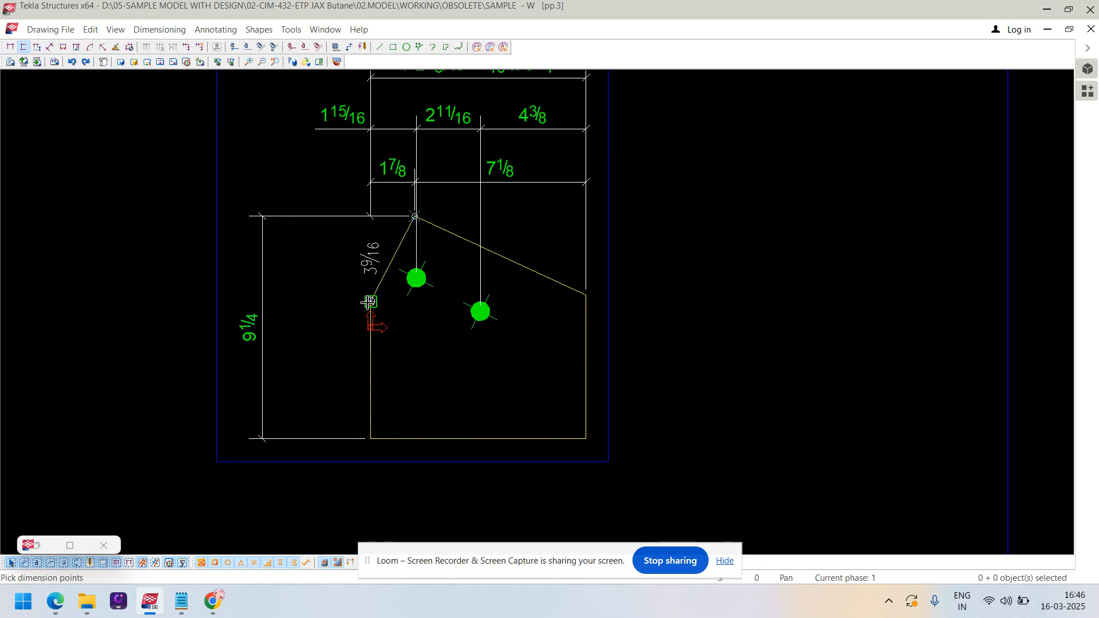
left_click(370, 439)
middle_click(320, 431)
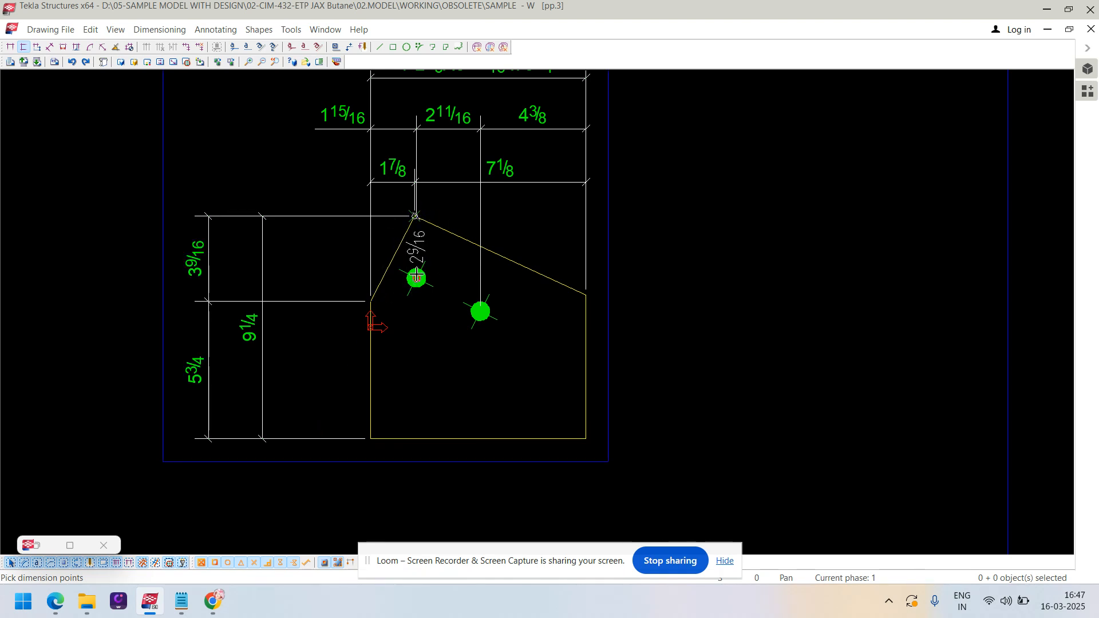
- Add a vertical dimension chain from the peak through both hole centres to the bottom-left corner
left_click(480, 311)
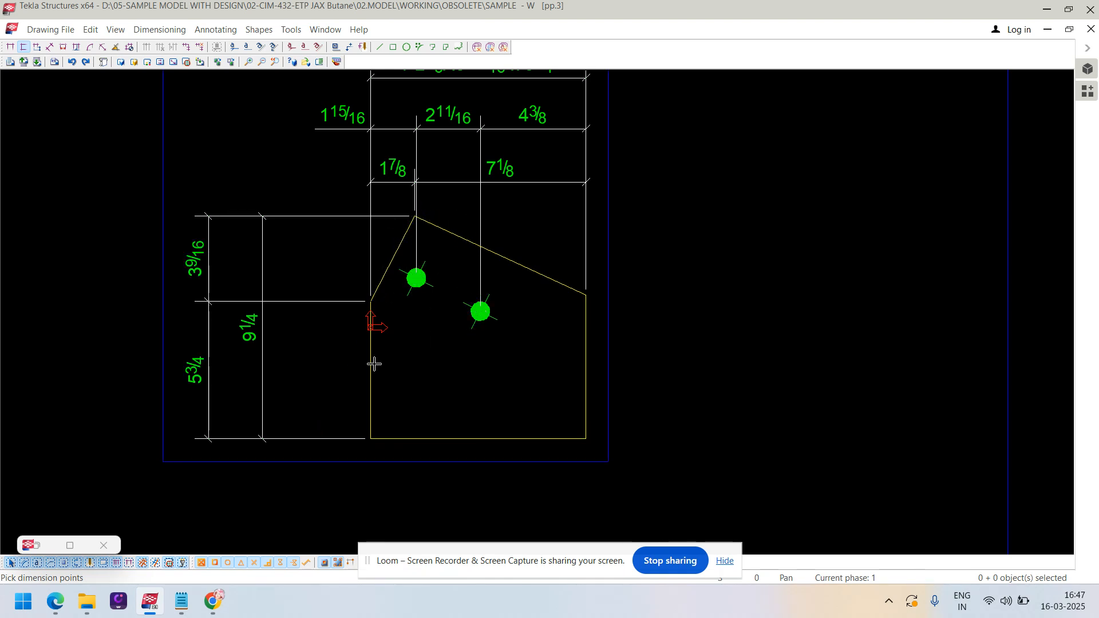
left_click(370, 439)
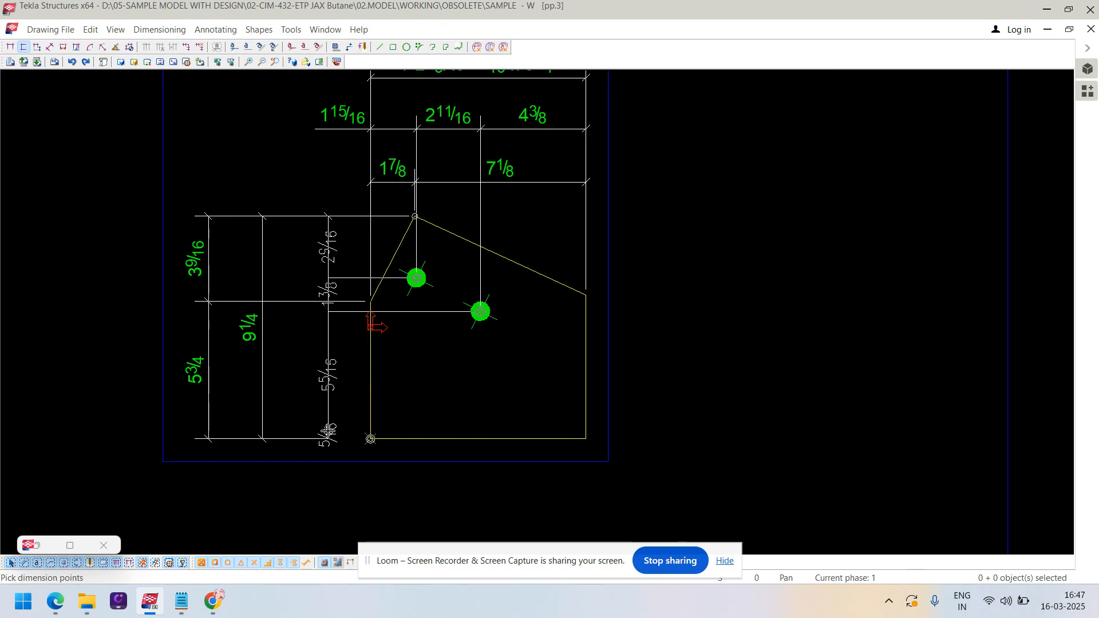
middle_click(327, 431)
right_click(304, 285)
left_click(317, 295)
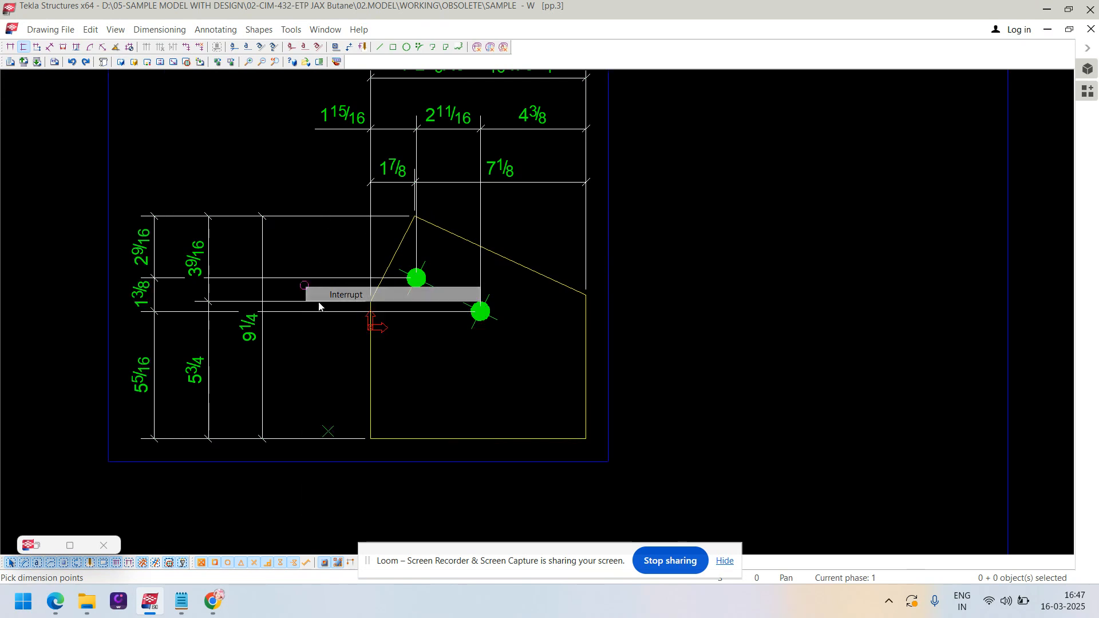
- Arrange the vertical dimensions with the corner chain nearest the plate, the hole chain in the middle and the overall height outermost
left_click(245, 336)
scroll(246, 336, "down", 3)
left_click_drag(164, 334, 135, 344)
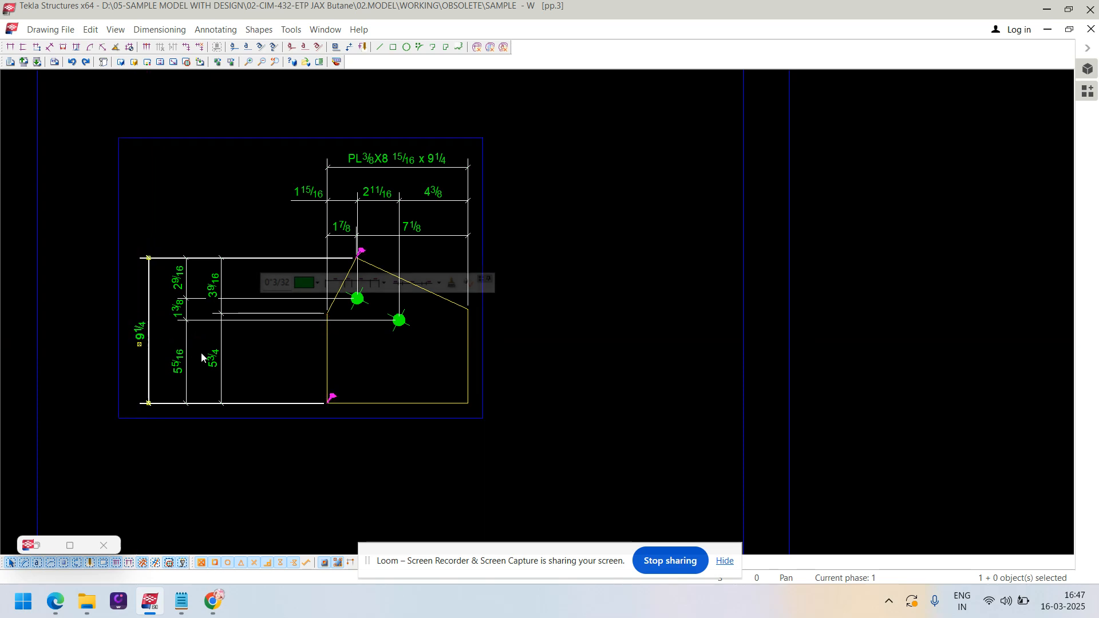
left_click(214, 365)
scroll(215, 365, "up", 2)
left_click_drag(215, 366, 334, 373)
left_click_drag(156, 359, 272, 362)
left_click(112, 354)
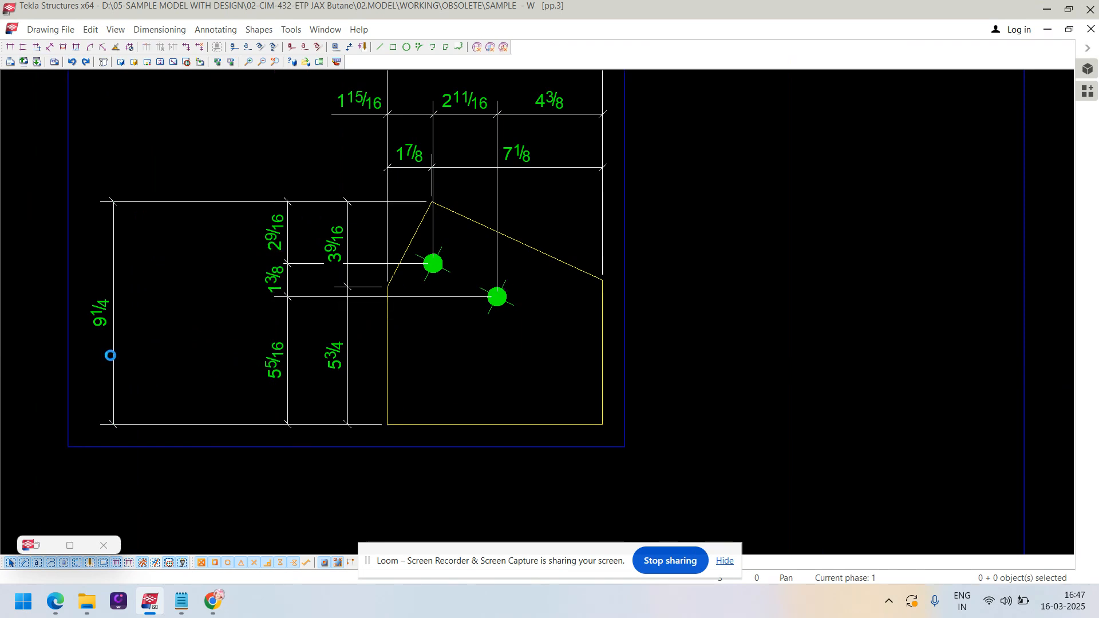
left_click_drag(115, 363, 253, 375)
- Add a mark to the plate's holes and place its text outside the plate's right edge
left_click(556, 383)
mouse_move(557, 383)
middle_mouse_down()
mouse_move(457, 437)
mouse_move(458, 449)
middle_mouse_up()
scroll(456, 306, "down", 1)
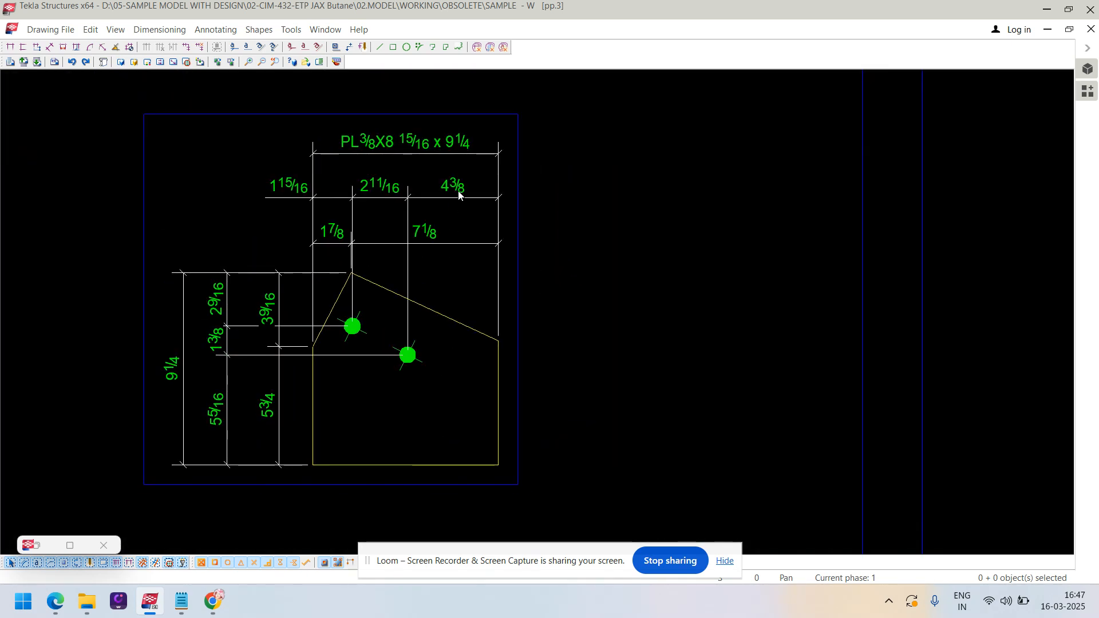
right_click(420, 347)
left_click(415, 345)
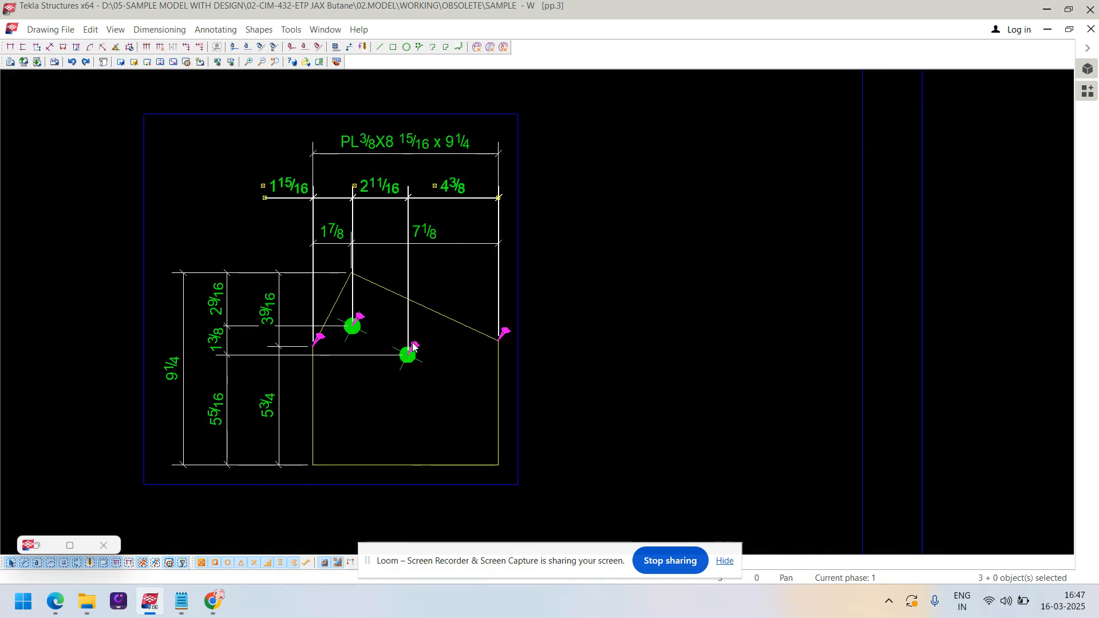
right_click(414, 345)
right_click(421, 362)
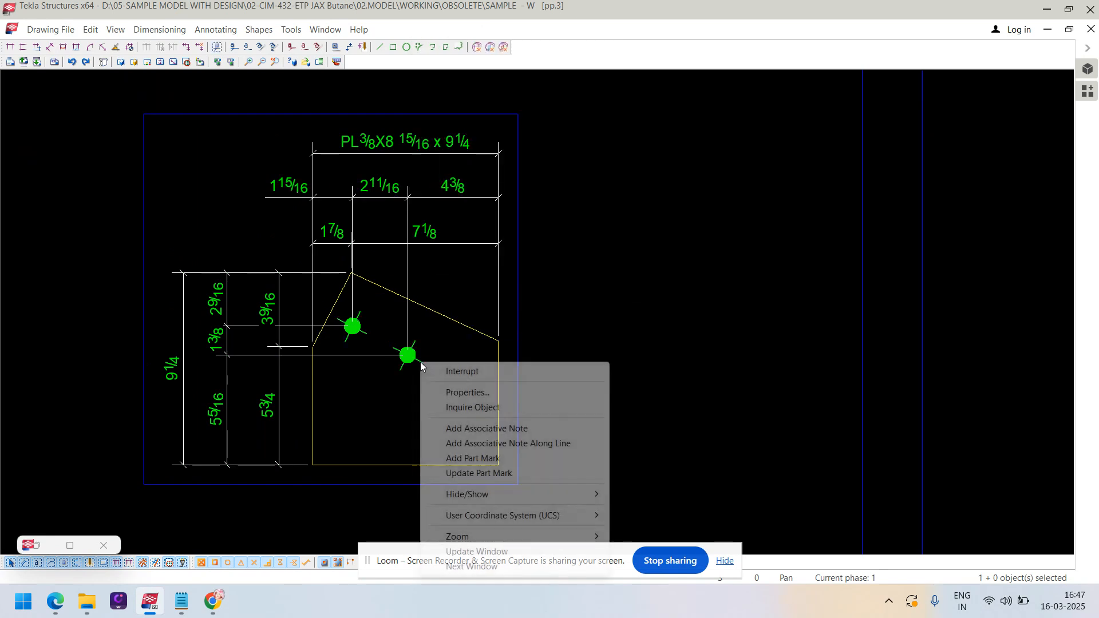
left_click(458, 457)
scroll(469, 346, "down", 1)
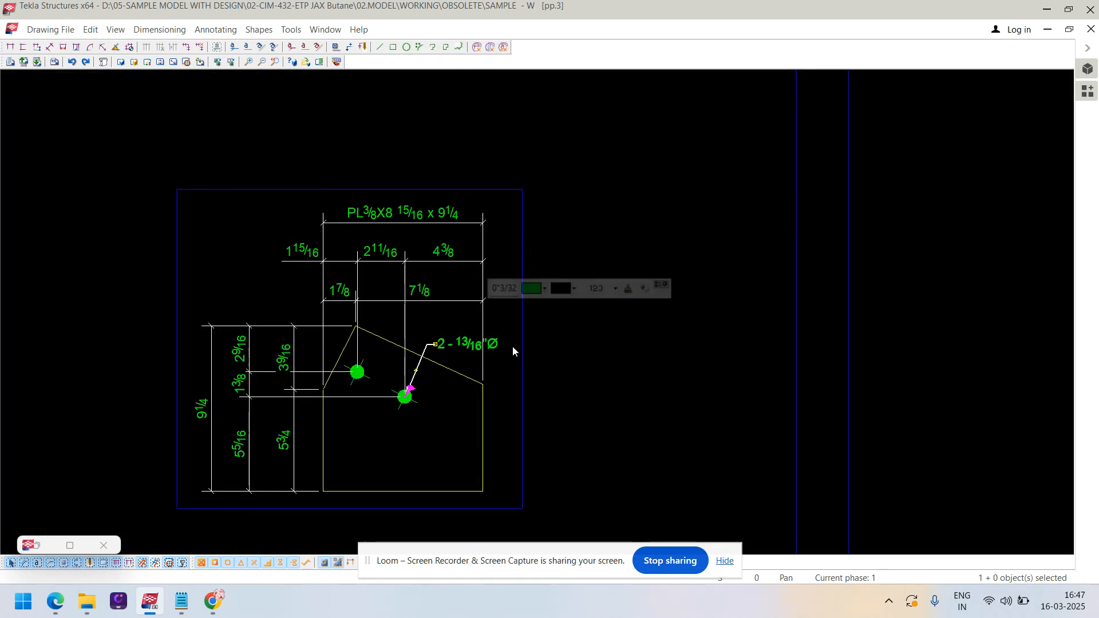
left_click_drag(513, 346, 523, 346)
left_click(541, 396)
- Add a slope-triangle angle dimension along the line through the two hole centres
scroll(601, 349, "down", 5)
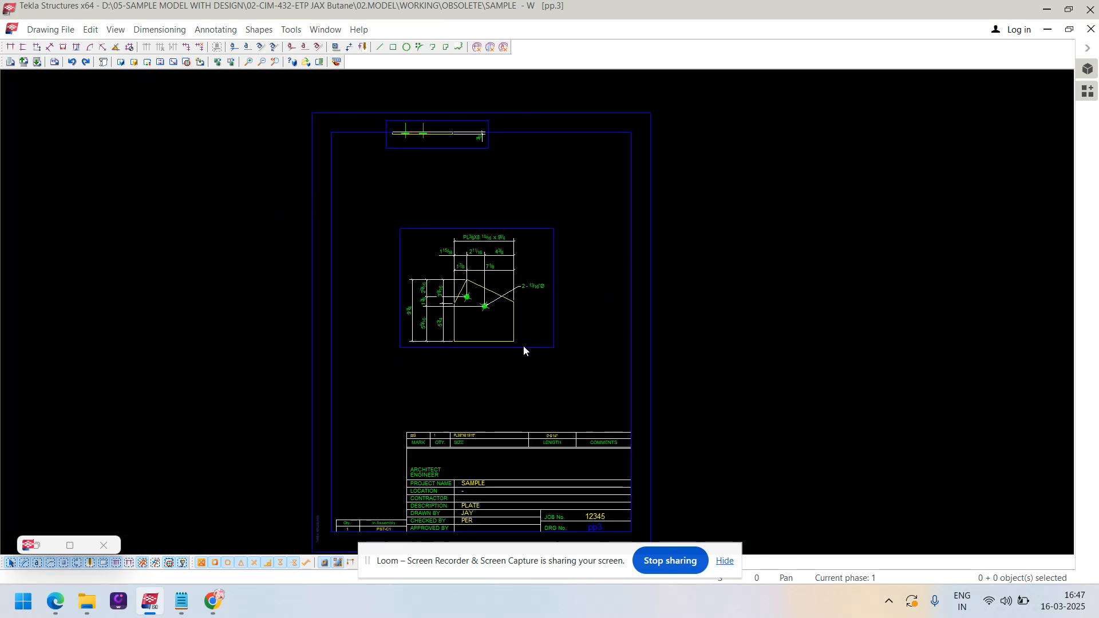
scroll(521, 346, "up", 4)
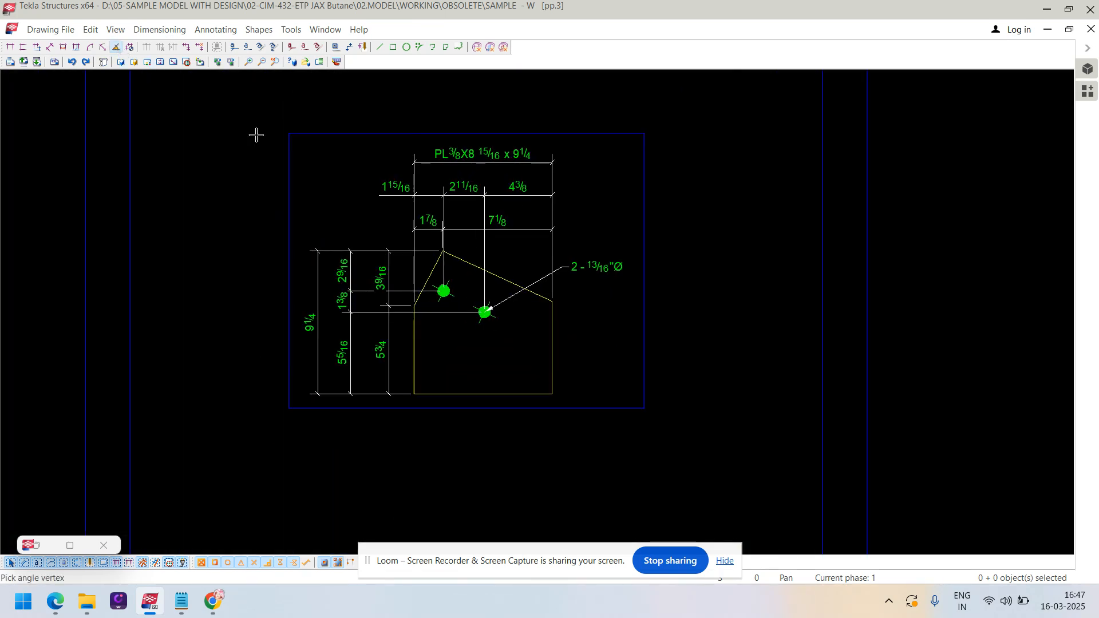
scroll(422, 302, "up", 3)
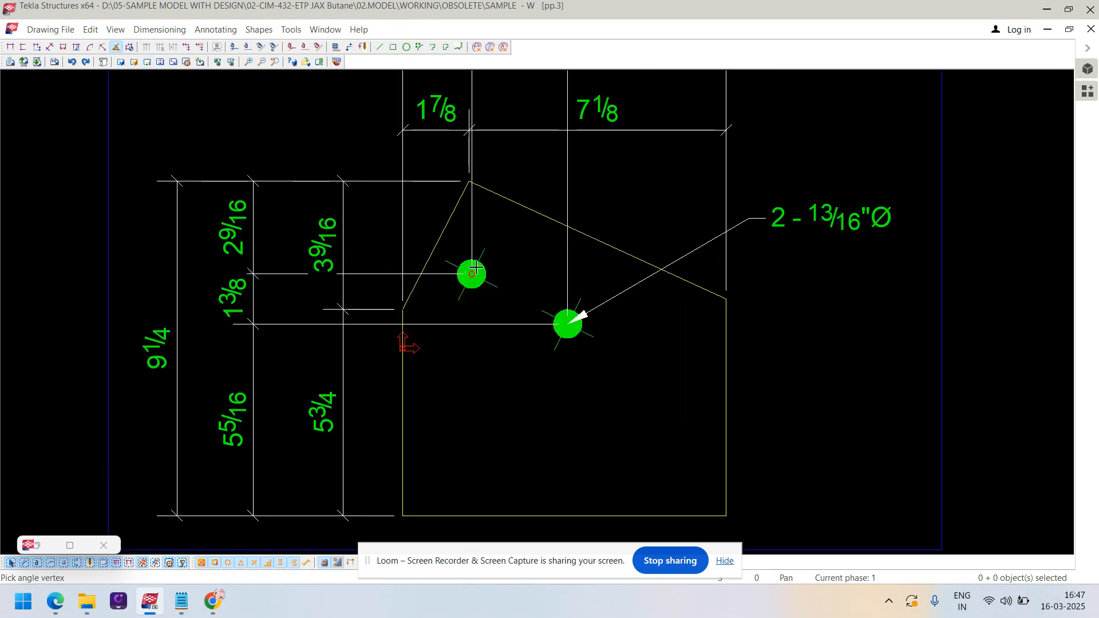
left_click(117, 49)
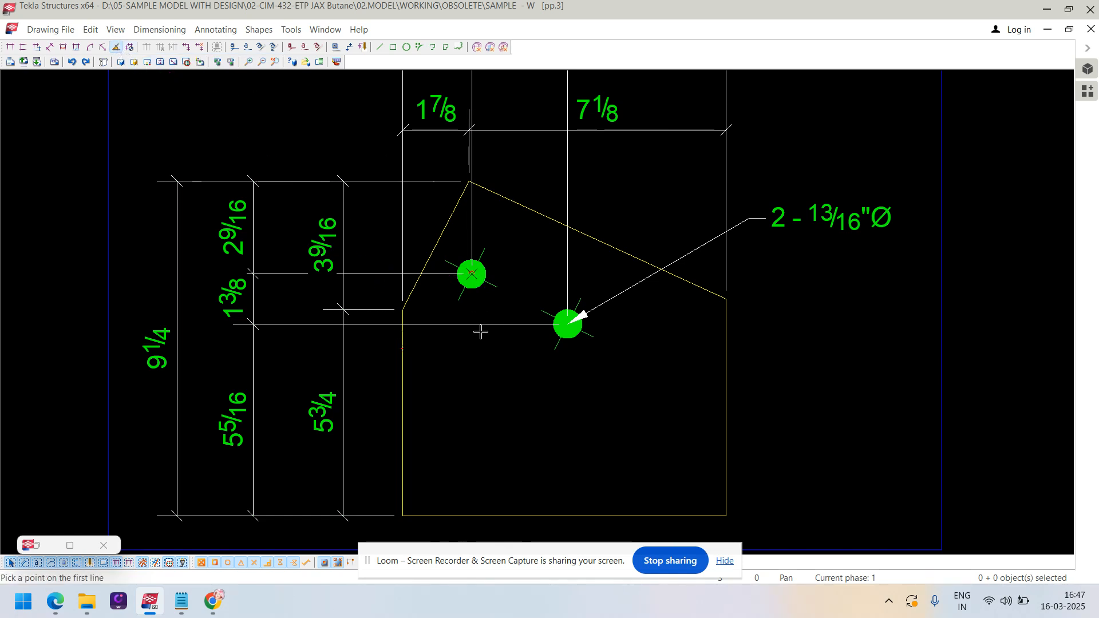
right_click(472, 383)
left_click(503, 303)
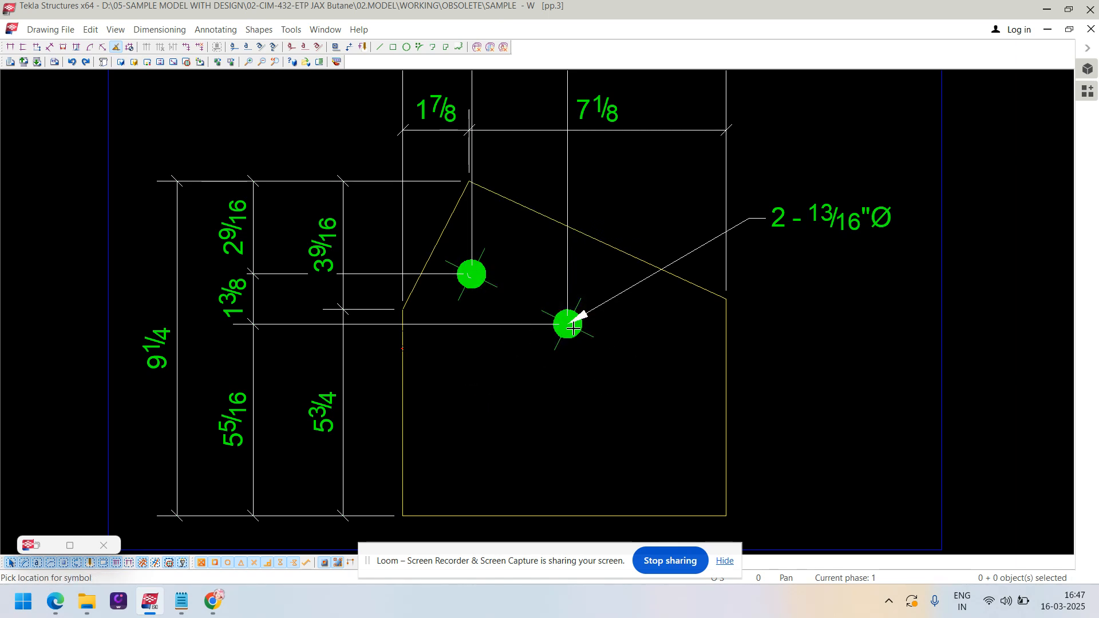
left_click(785, 447)
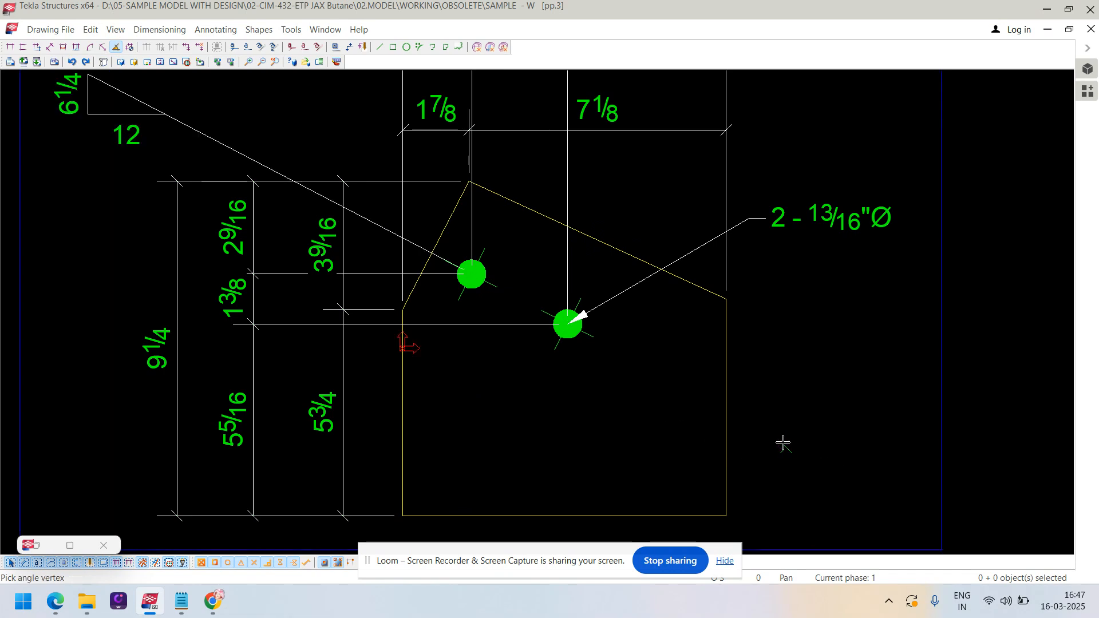
scroll(782, 444, "down", 2)
middle_click_drag(773, 366, 393, 261)
right_click(391, 251)
left_click(413, 260)
scroll(465, 296, "down", 4)
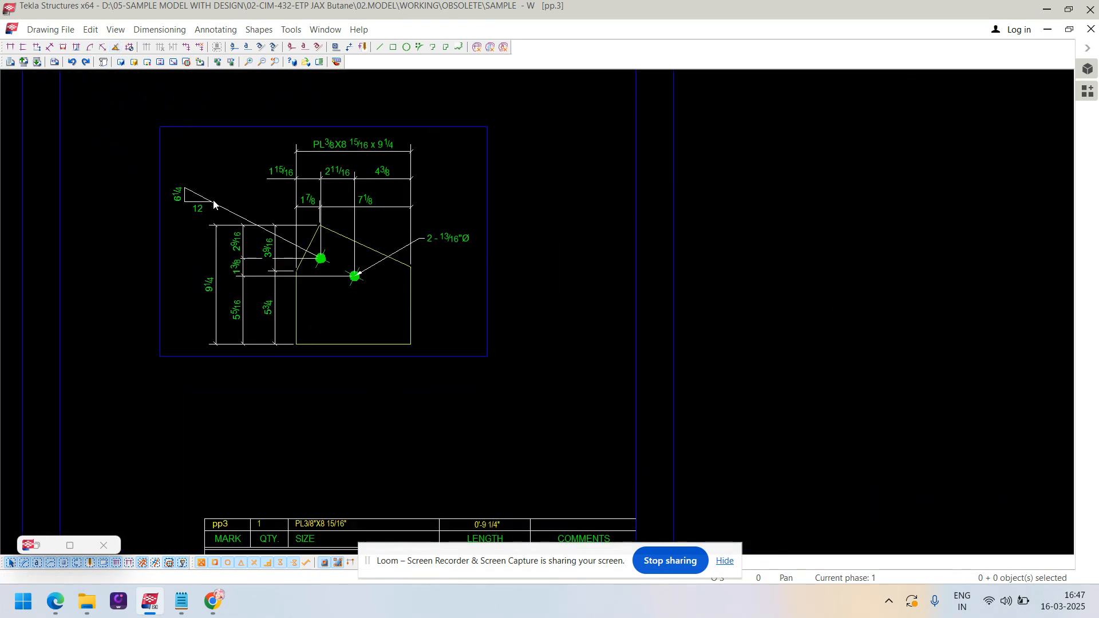
- Move the slope-triangle dimension to the lower right of the plate, outside its right edge
scroll(197, 207, "up", 2)
left_click_drag(196, 208, 591, 393)
left_click(605, 348)
- Move the plate's edge view down so it sits just above the front view
mouse_move(610, 351)
middle_mouse_down()
mouse_move(541, 358)
mouse_move(516, 399)
mouse_move(562, 312)
middle_mouse_up()
scroll(540, 360, "down", 2)
scroll(563, 310, "down", 5)
scroll(478, 142, "up", 2)
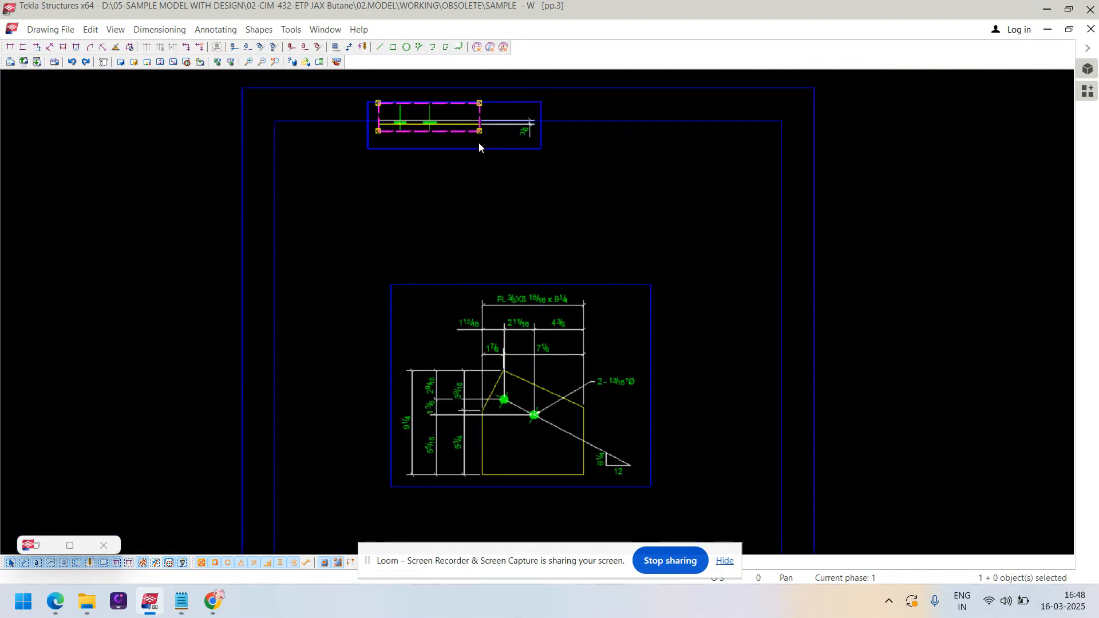
mouse_move(486, 148)
left_mouse_down()
mouse_move(601, 260)
mouse_move(601, 278)
left_mouse_up()
left_click(699, 300)
- Delete the 3/8 thickness dimension at the right end of the edge view
scroll(654, 257, "up", 4)
left_click(637, 272)
scroll(635, 272, "up", 2)
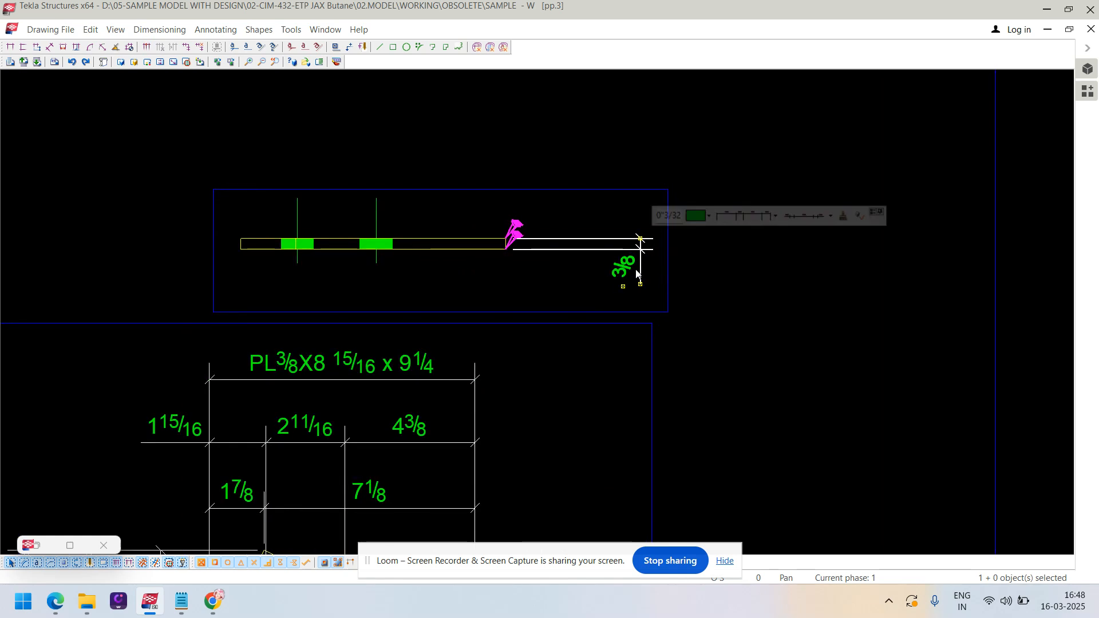
key("Delete")
- Add a vertical thickness dimension at the left end of the plate in the edge view
middle_click_drag(310, 298, 477, 309)
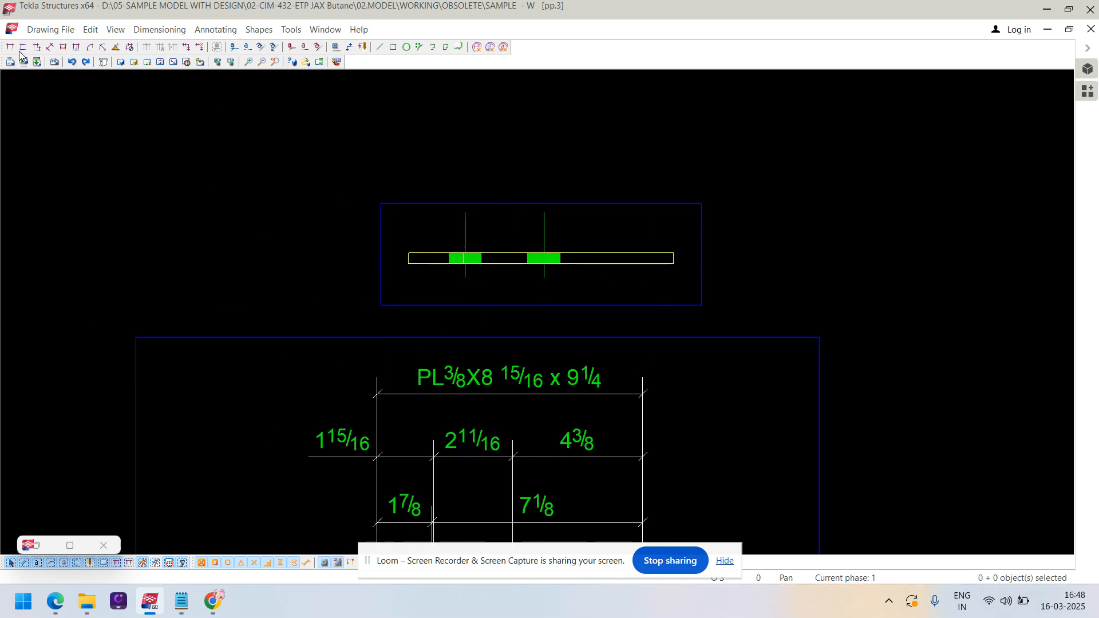
scroll(416, 265, "up", 2)
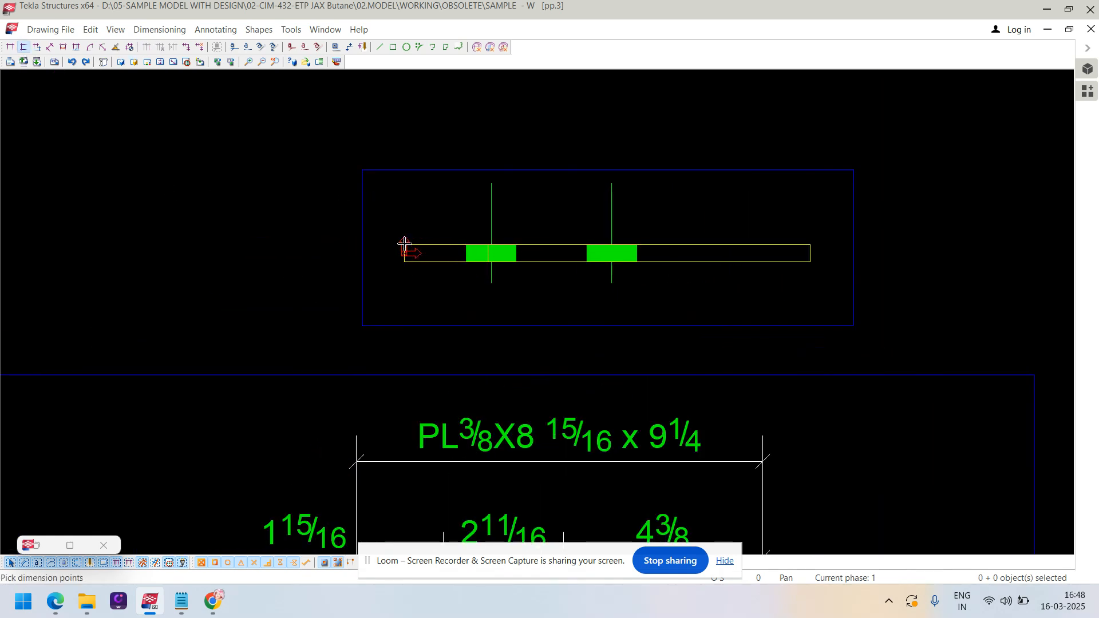
left_click(346, 251)
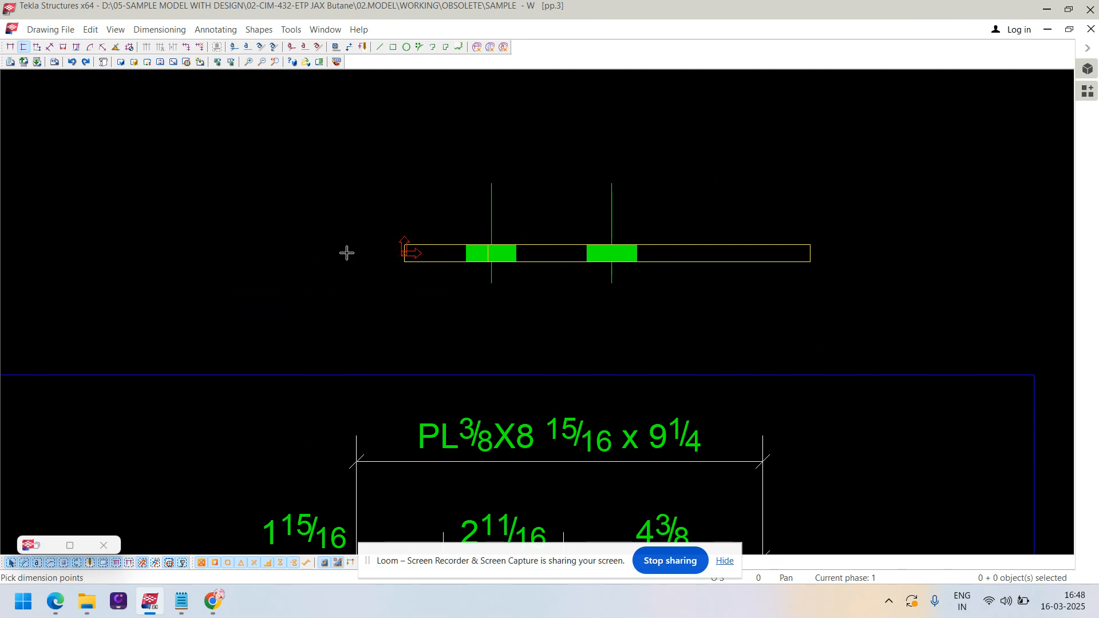
right_click(335, 189)
left_click(355, 194)
- Move the thickness dimension closer to the plate's left end and flip its outside text above the dimension lines
left_click(183, 293)
left_click_drag(183, 293, 312, 294)
right_click(312, 292)
left_click(379, 445)
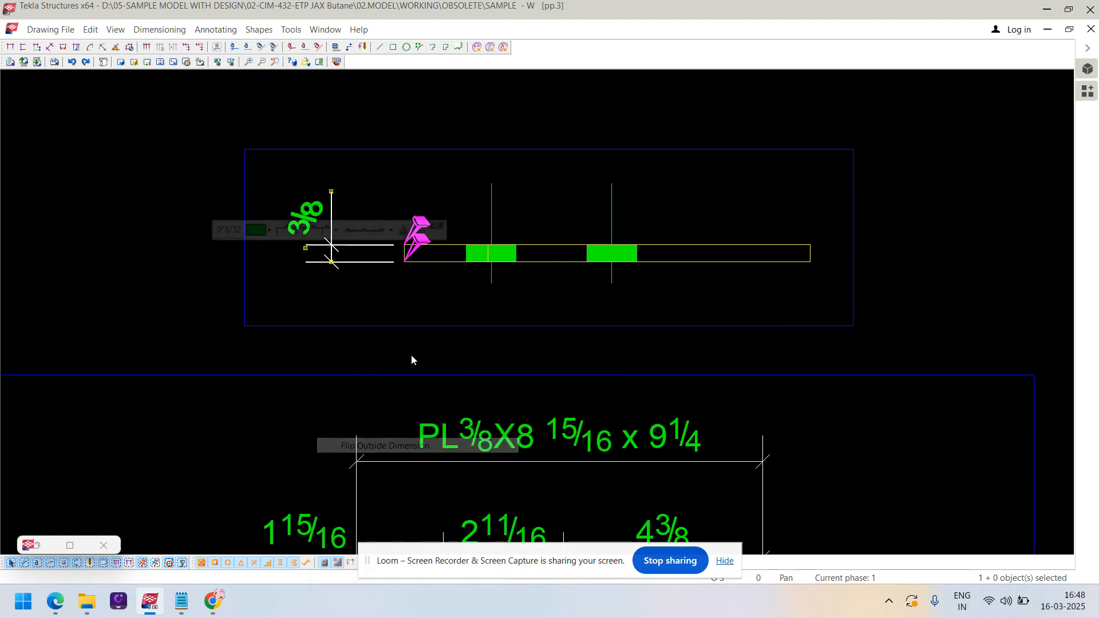
left_click(534, 310)
scroll(517, 250, "down", 3)
scroll(521, 256, "down", 5)
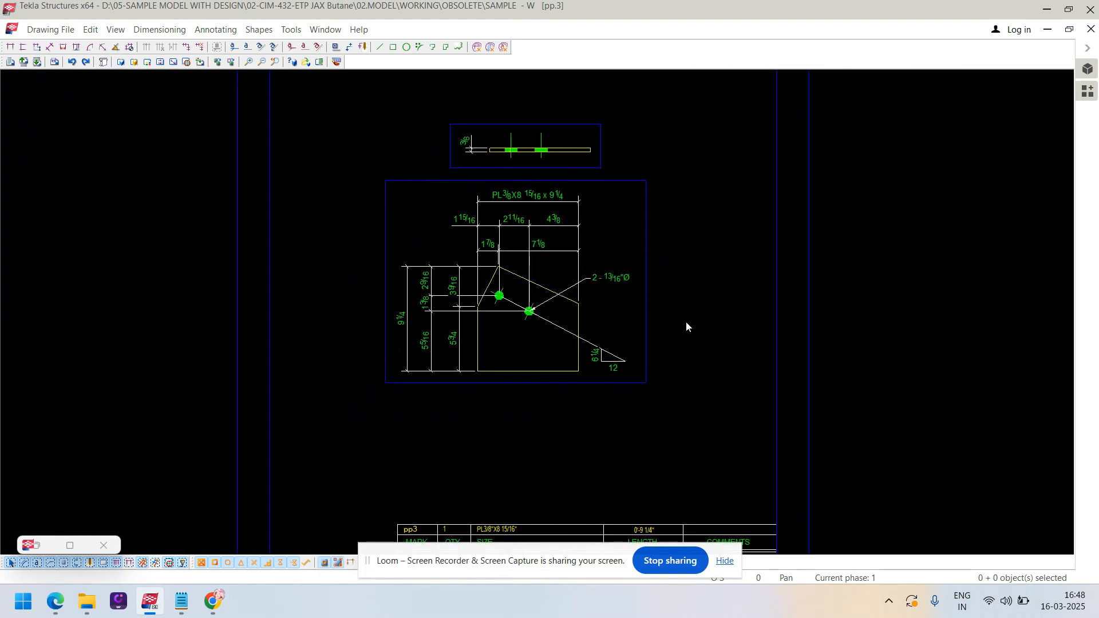
- Align the edge view vertically with the front view, using the plate's right end and right edge as alignment points
scroll(590, 216, "up", 5)
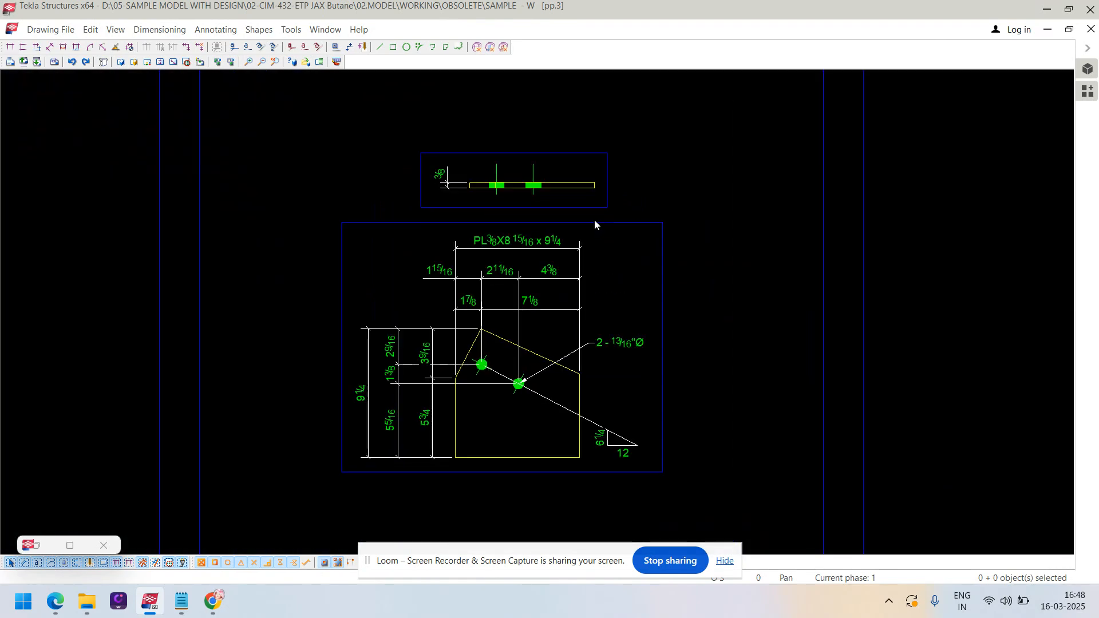
right_click(598, 197)
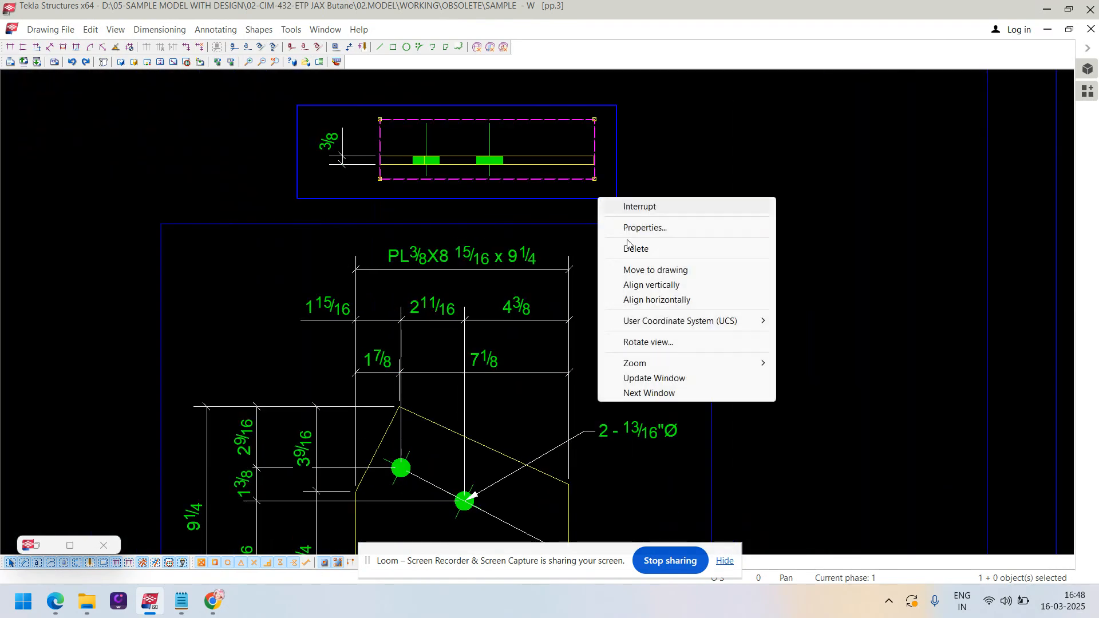
left_click(637, 286)
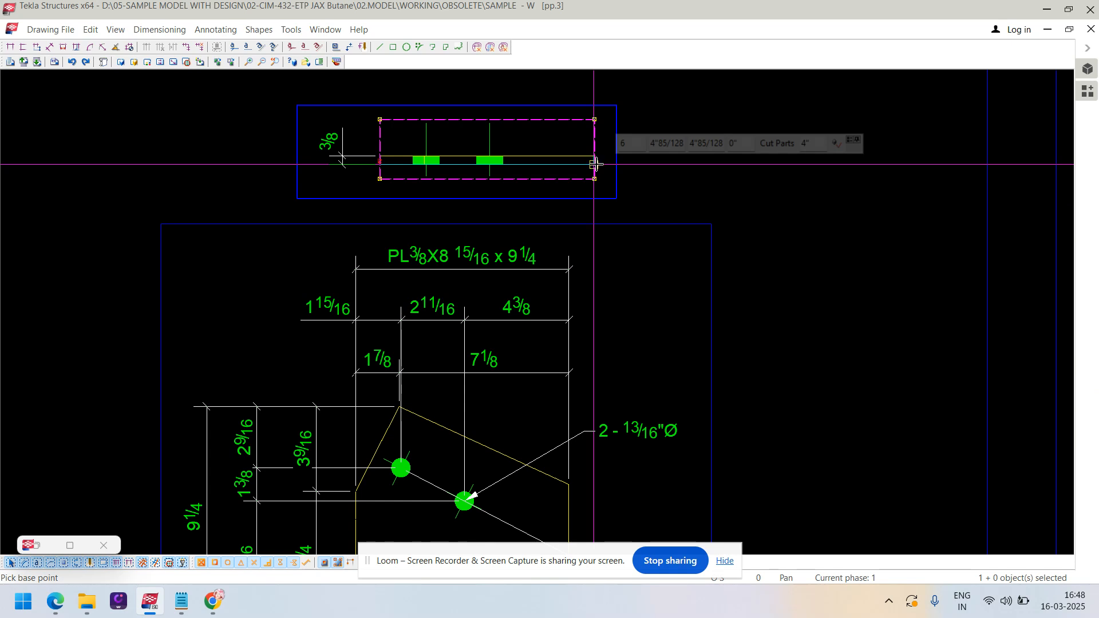
left_click(596, 164)
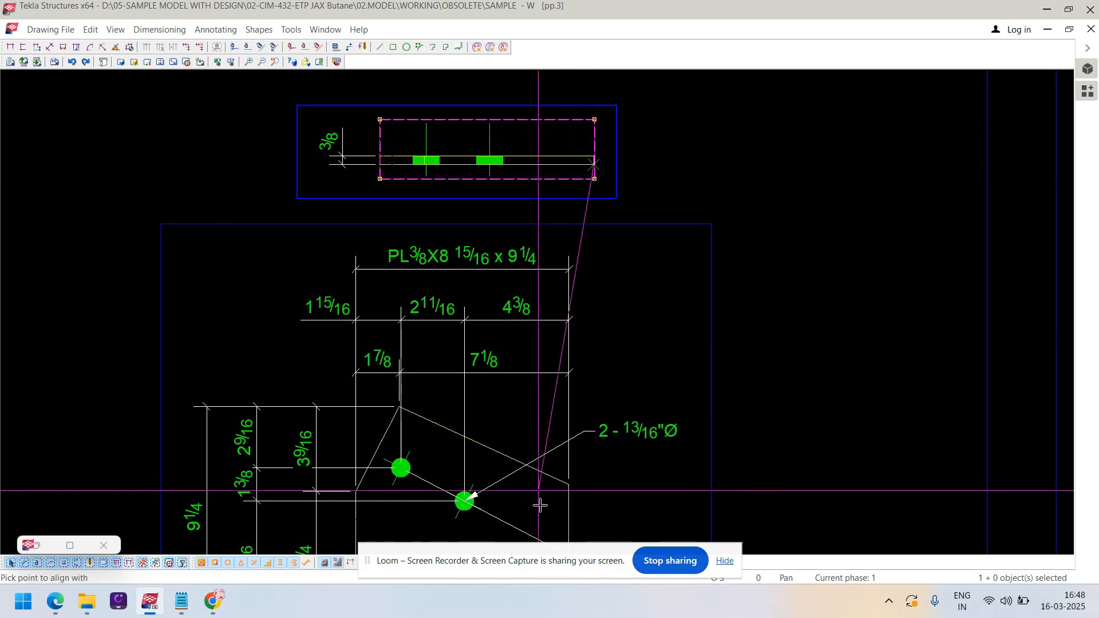
left_click(567, 486)
scroll(650, 321, "down", 2)
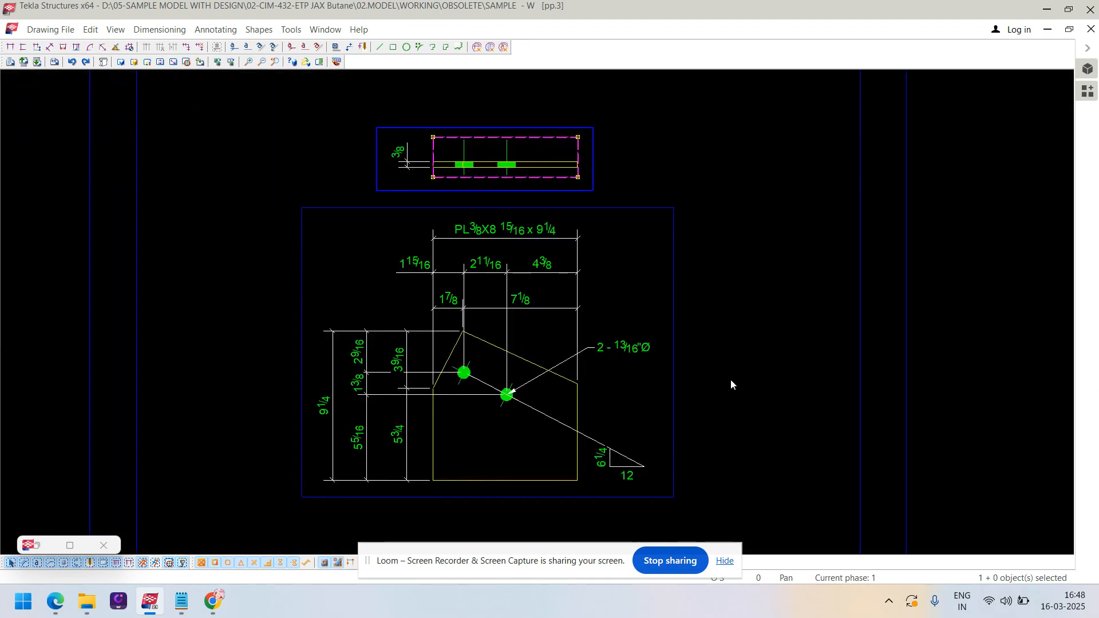
- Shift the hole mark text slightly closer to the plate's right edge and review the whole pp.3 sheet
scroll(616, 349, "up", 2)
left_click(616, 349)
mouse_move(617, 349)
left_mouse_down()
mouse_move(487, 319)
mouse_move(601, 344)
left_mouse_up()
left_click(593, 395)
scroll(600, 350, "down", 3)
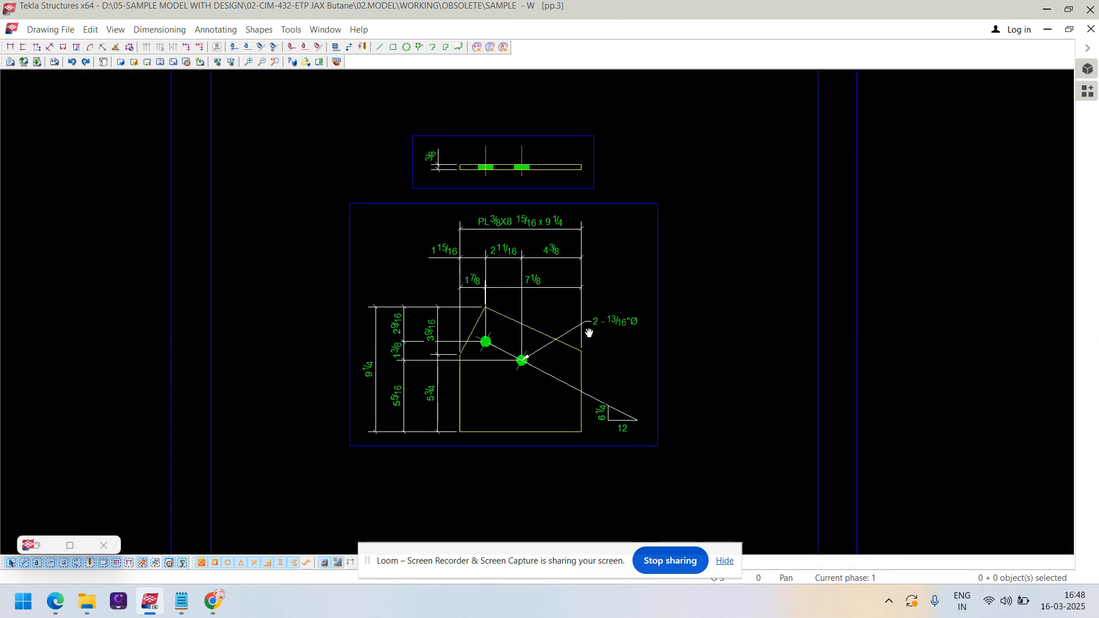
scroll(589, 333, "down", 5)
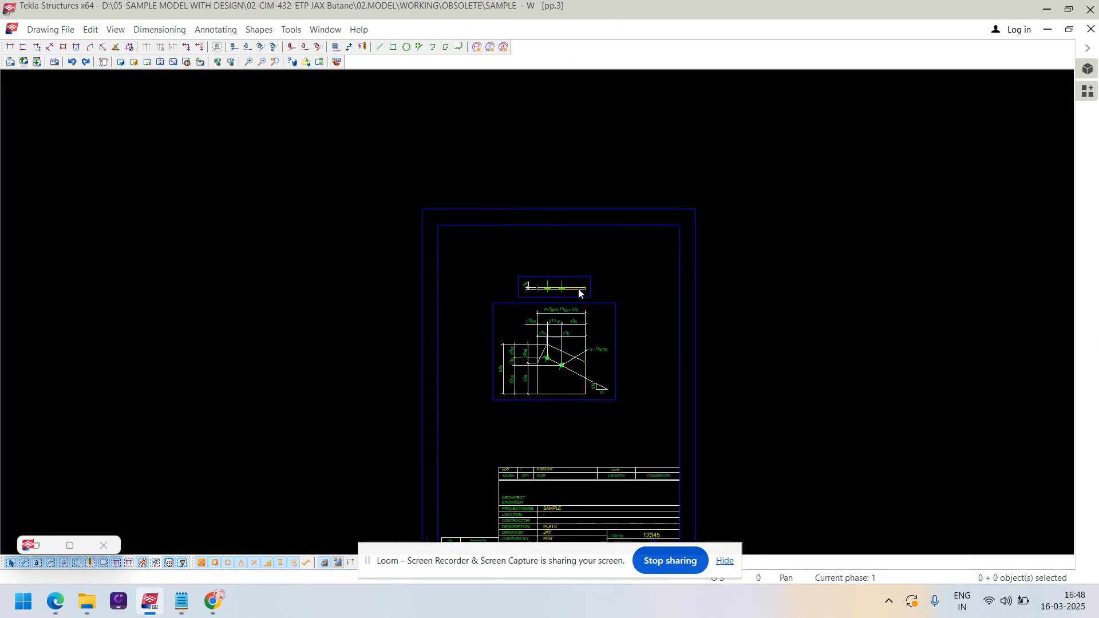
scroll(485, 327, "up", 5)
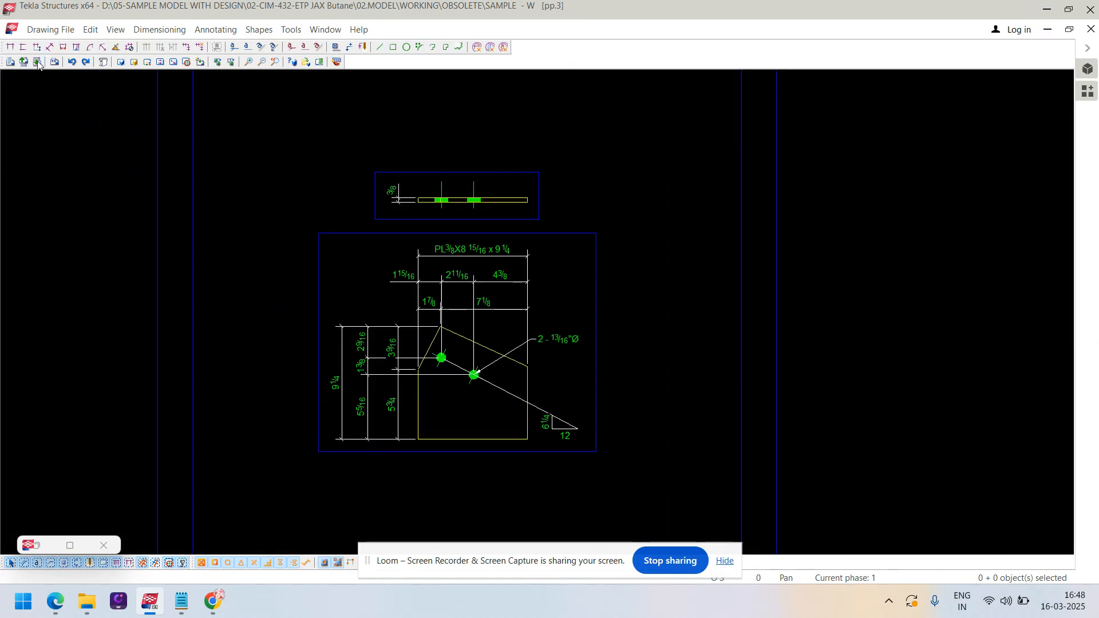
- Switch from drawing pp.3 to drawing pp.103 in a maximized window and check it in the drawing list
key("ctrl+w")
left_click(312, 275)
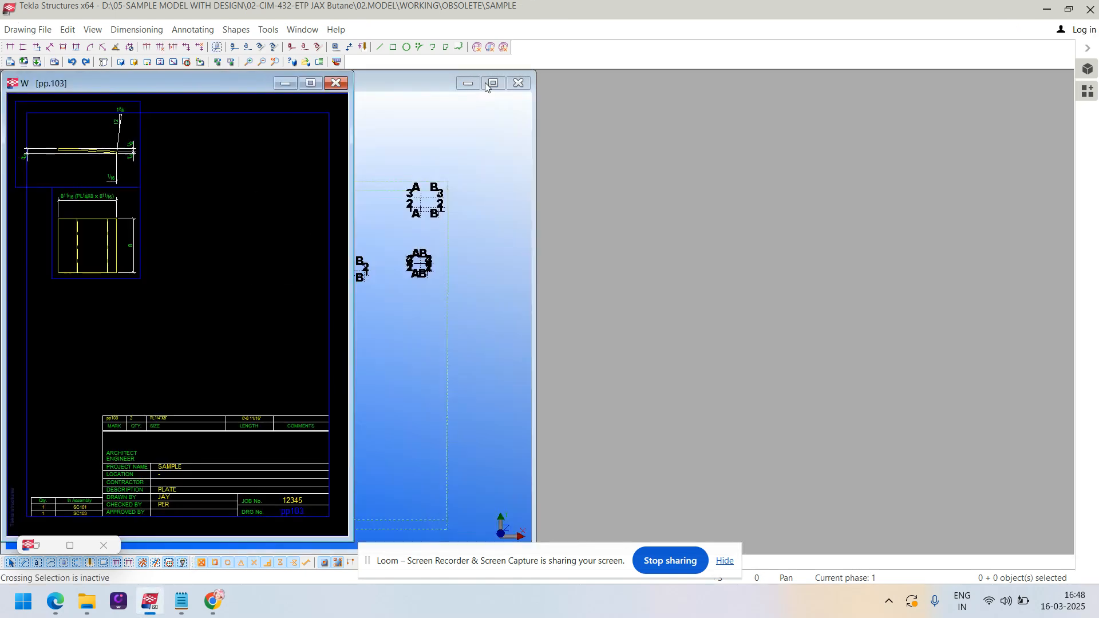
left_click(310, 83)
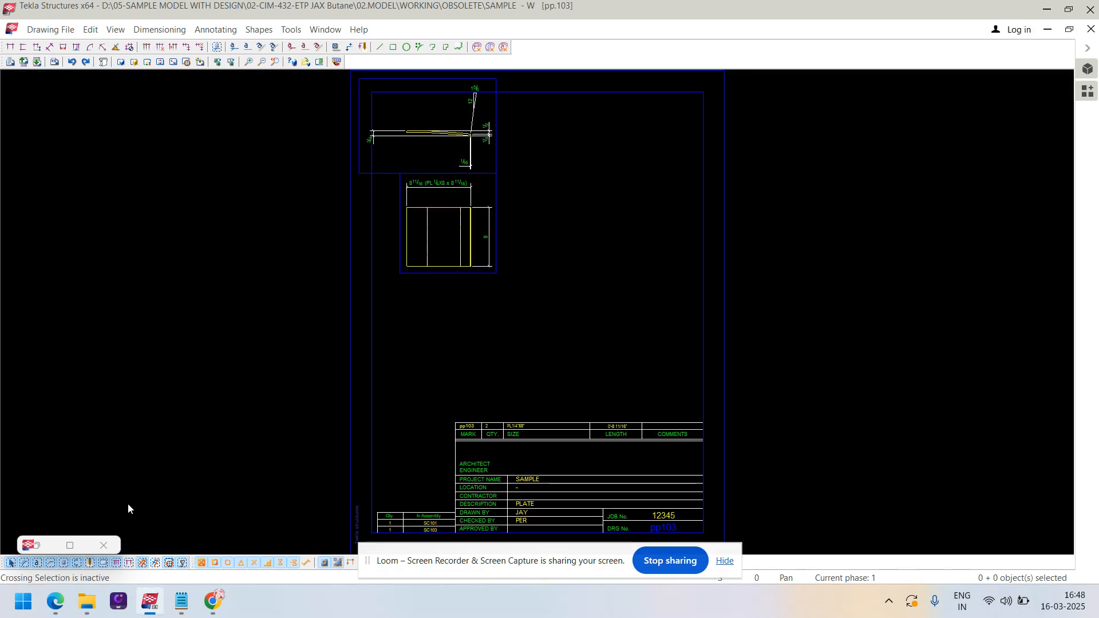
left_click(70, 545)
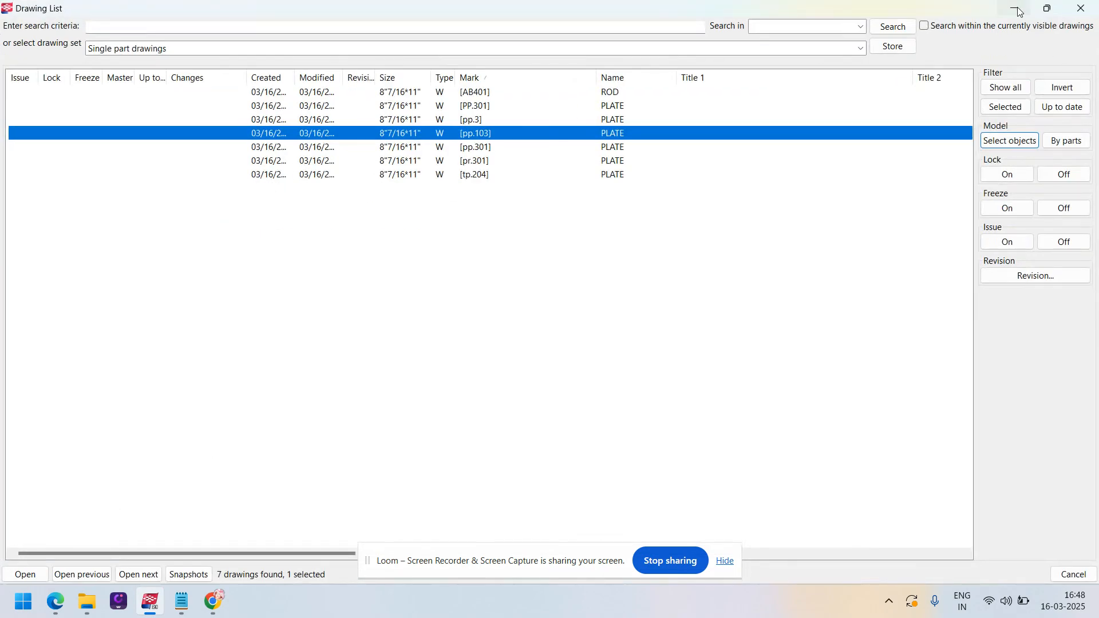
left_click(1018, 11)
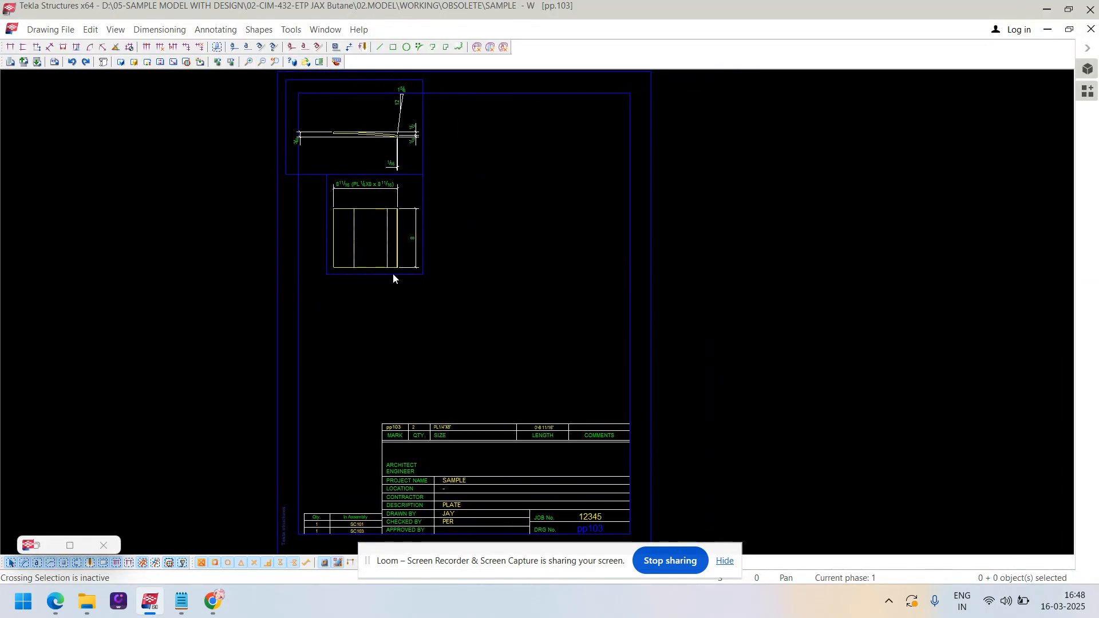
- Move the pp.103 front view down and to the right, into the middle of the sheet
scroll(392, 274, "up", 2)
left_click(393, 274)
mouse_move(392, 274)
left_mouse_down()
mouse_move(503, 391)
mouse_move(548, 406)
mouse_move(520, 422)
mouse_move(520, 401)
left_mouse_up()
left_click(532, 408)
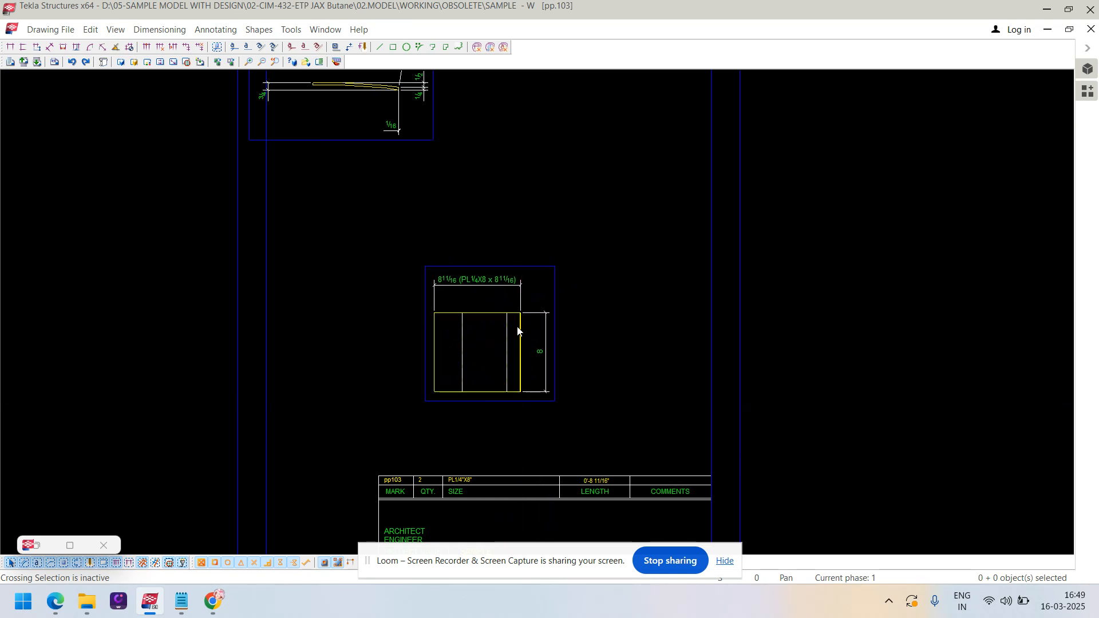
- Try removing the plate's height dimension and moving the overall length dimension closer to the plate's top edge
scroll(534, 333, "up", 3)
scroll(679, 369, "down", 2)
left_click(679, 370)
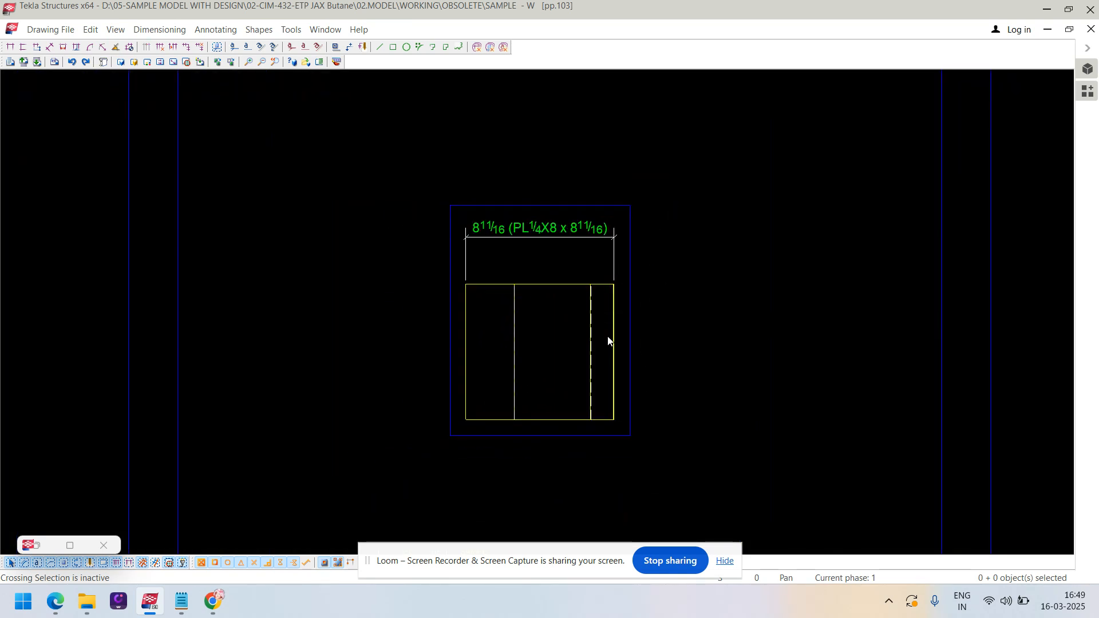
scroll(545, 245, "down", 2)
scroll(545, 245, "up", 1)
scroll(532, 230, "up", 5)
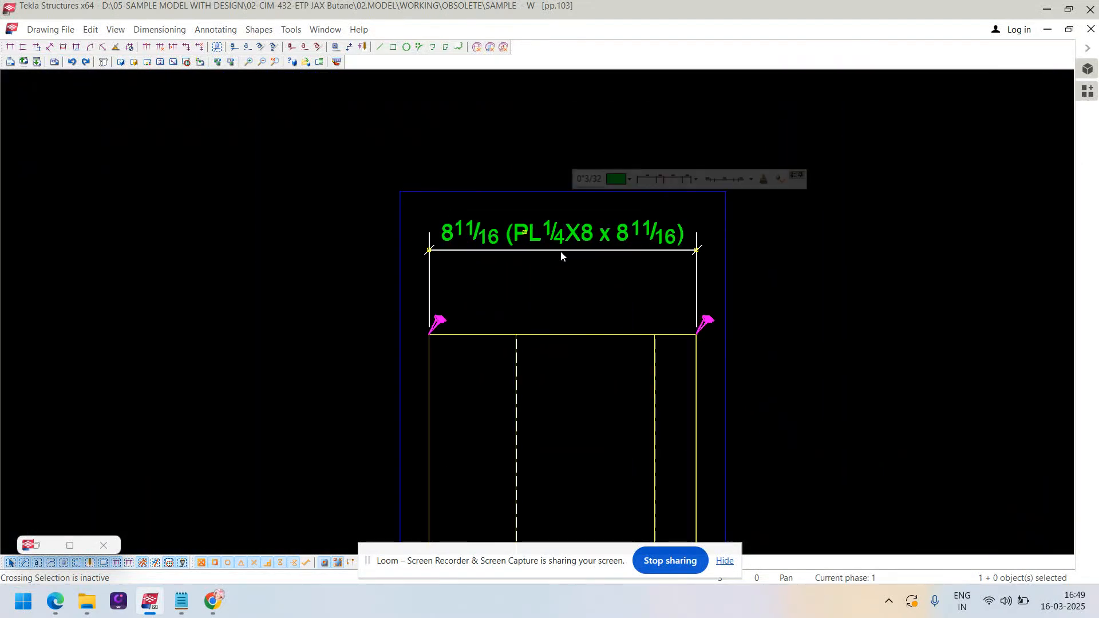
left_click(553, 239)
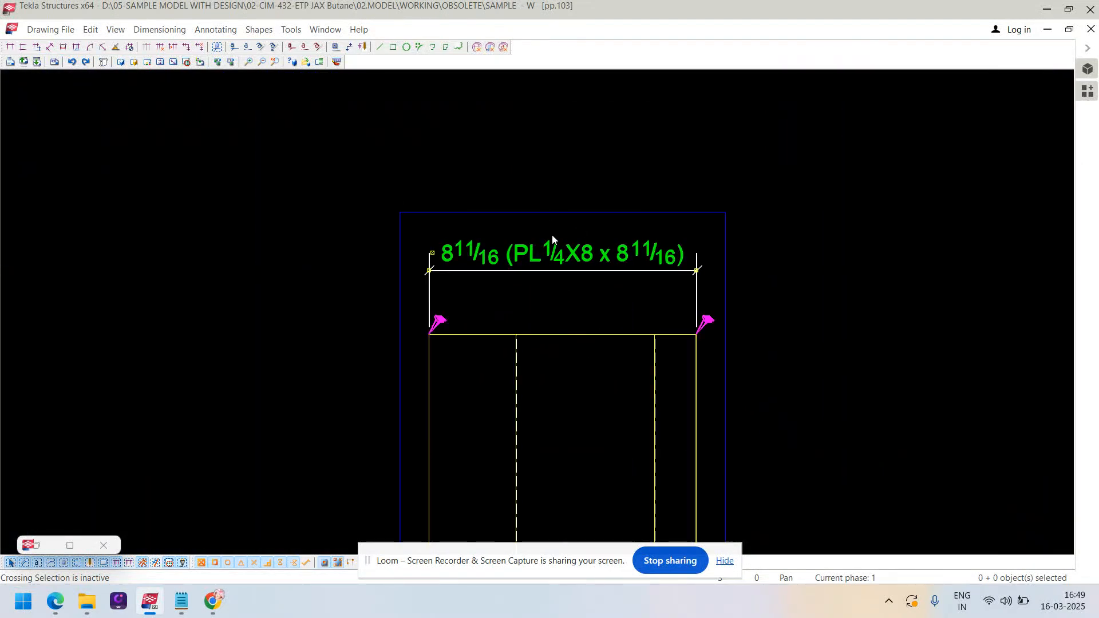
left_click(160, 30)
left_click(83, 251)
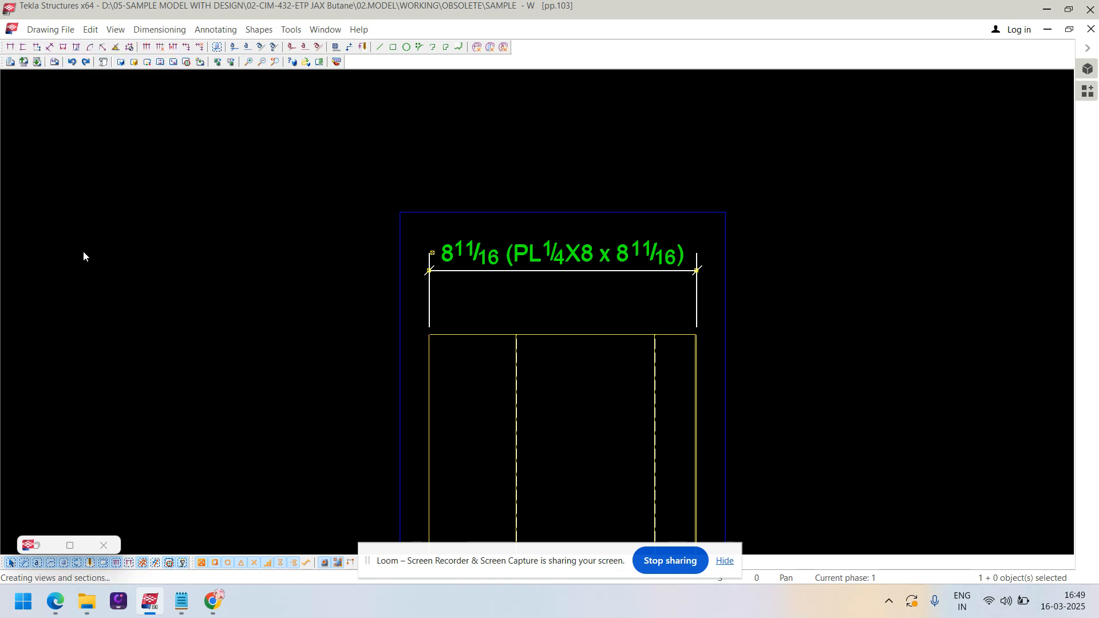
- Delete the height dimension on the right side of the front view
middle_click_drag(698, 419, 688, 314)
scroll(688, 314, "down", 2)
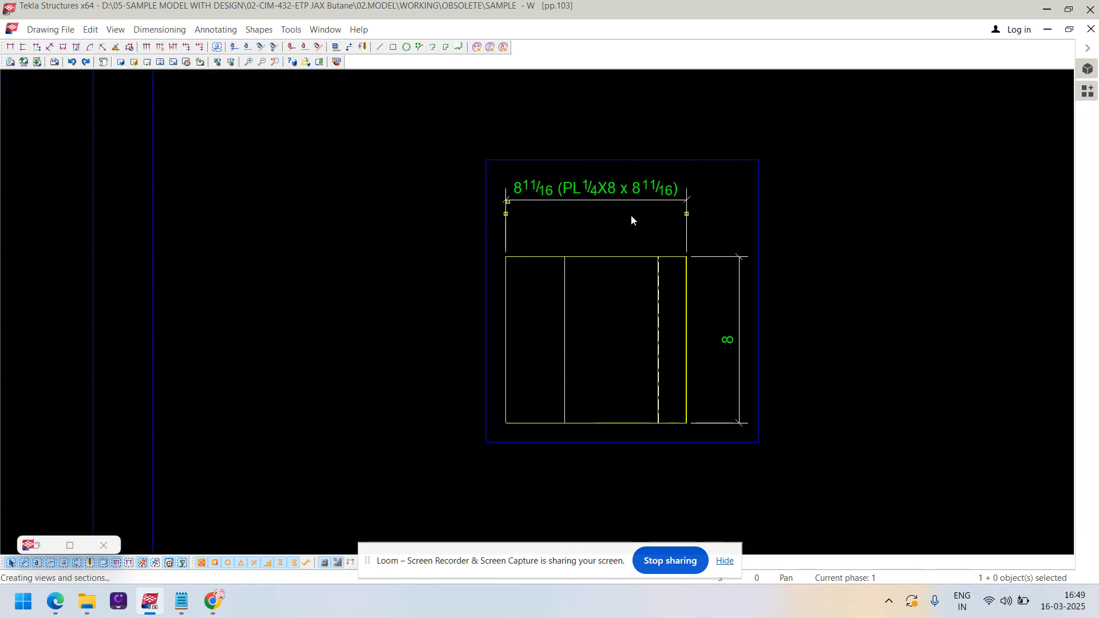
left_click(743, 278)
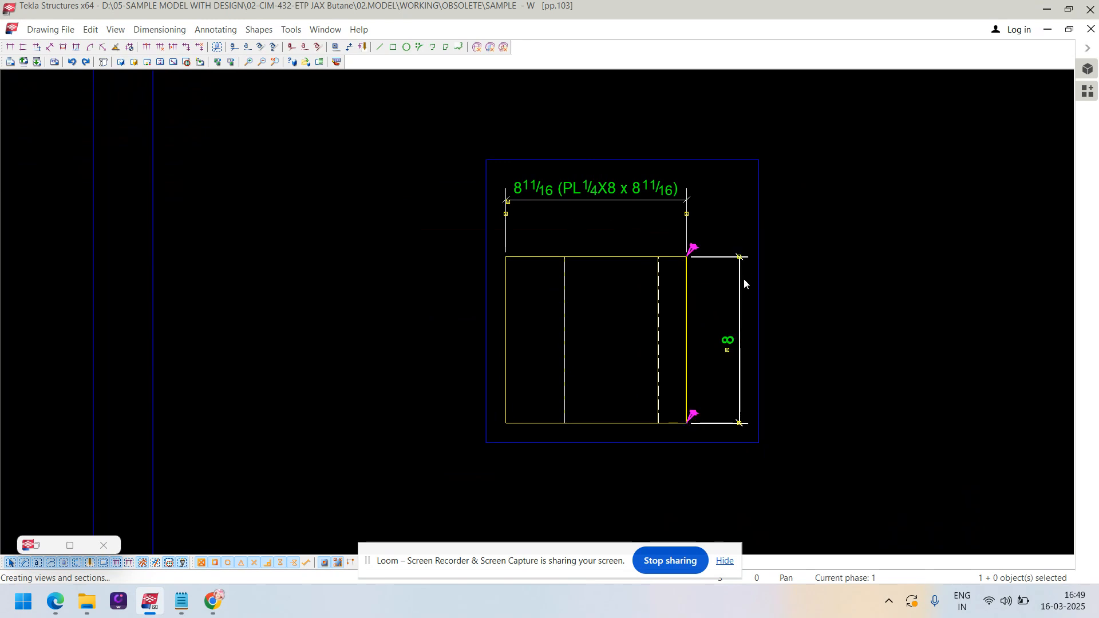
scroll(654, 342, "down", 2)
key("Delete")
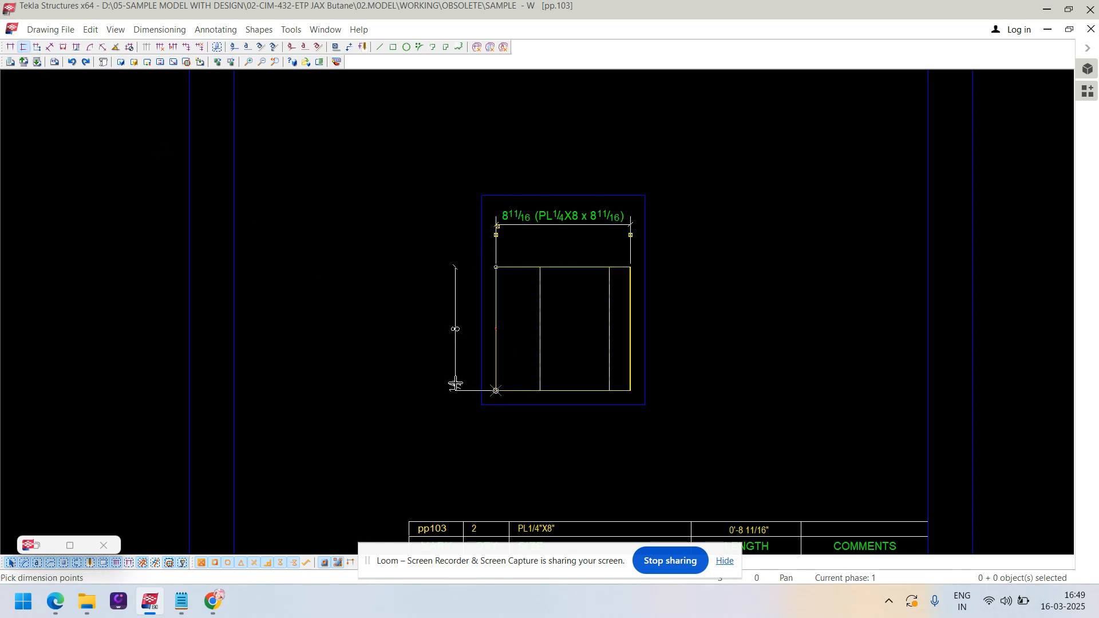
- Dimension the plate's height along its left edge and place the dimension line close to the plate
middle_click(456, 383)
right_click(444, 279)
left_click(460, 292)
left_click(421, 340)
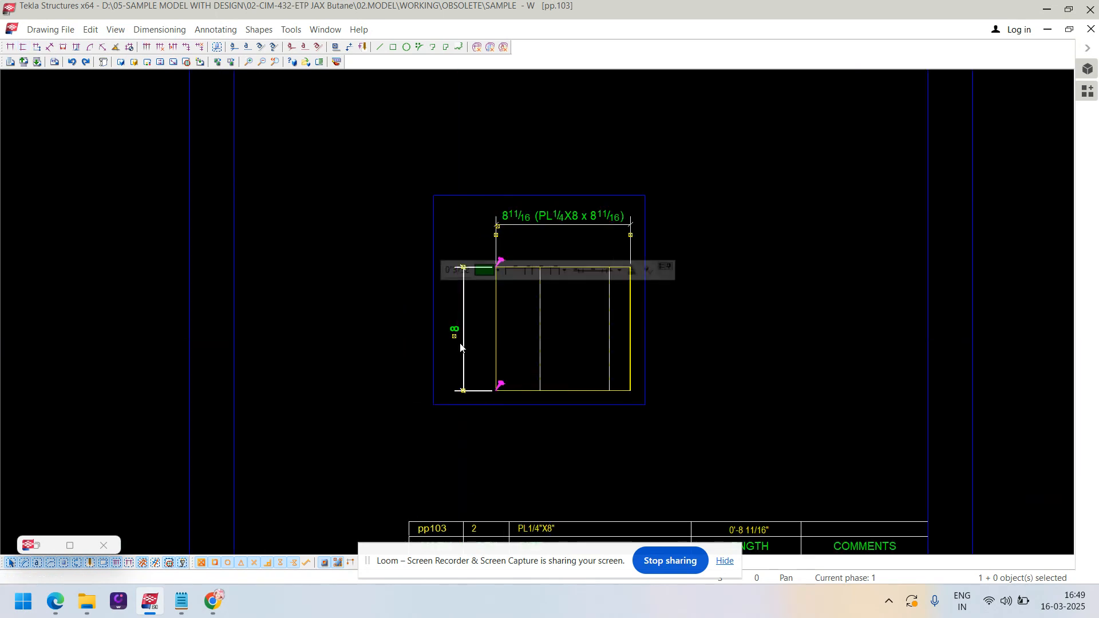
left_click(558, 317)
- Move the bent plate's edge view down and to the right, directly above the front view
scroll(395, 339, "down", 4)
mouse_move(569, 326)
middle_mouse_down()
mouse_move(389, 336)
mouse_move(628, 444)
middle_mouse_up()
scroll(537, 270, "up", 3)
scroll(508, 235, "up", 2)
mouse_move(511, 235)
left_mouse_down()
mouse_move(854, 553)
mouse_move(842, 523)
left_mouse_up()
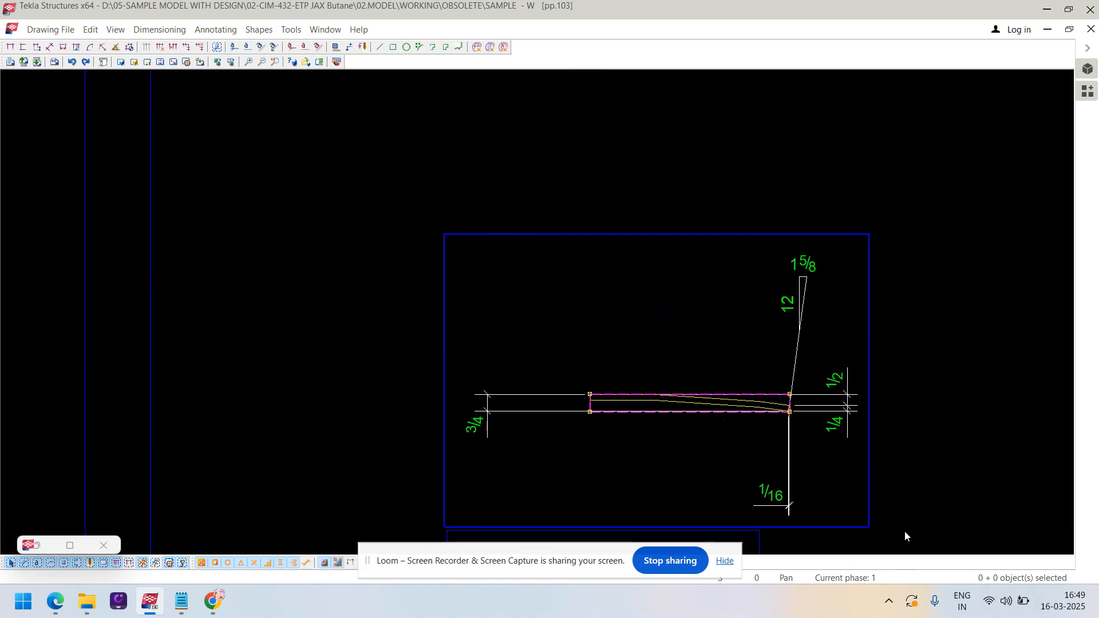
- Delete the 1/16 horizontal dimension below the right end of the edge view
middle_click_drag(905, 532, 557, 376)
scroll(475, 365, "up", 1)
middle_click_drag(476, 361, 421, 342)
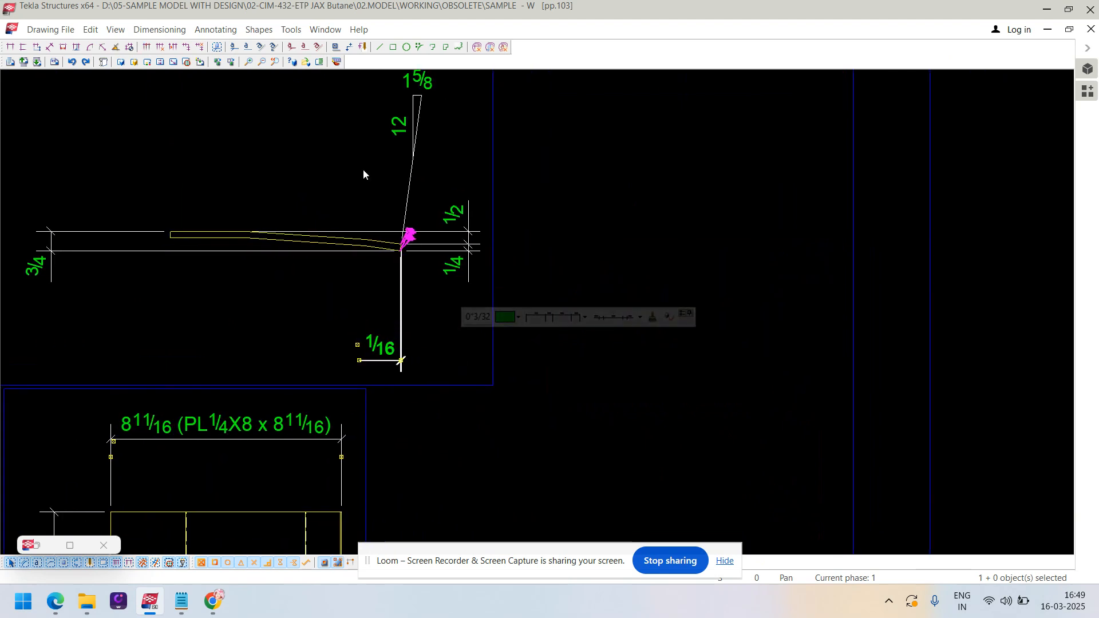
key("Delete")
- Add the plate's lower-left corner as a point to the 3/4 dimension in the edge view
middle_click_drag(288, 250, 490, 189)
scroll(490, 189, "down", 1)
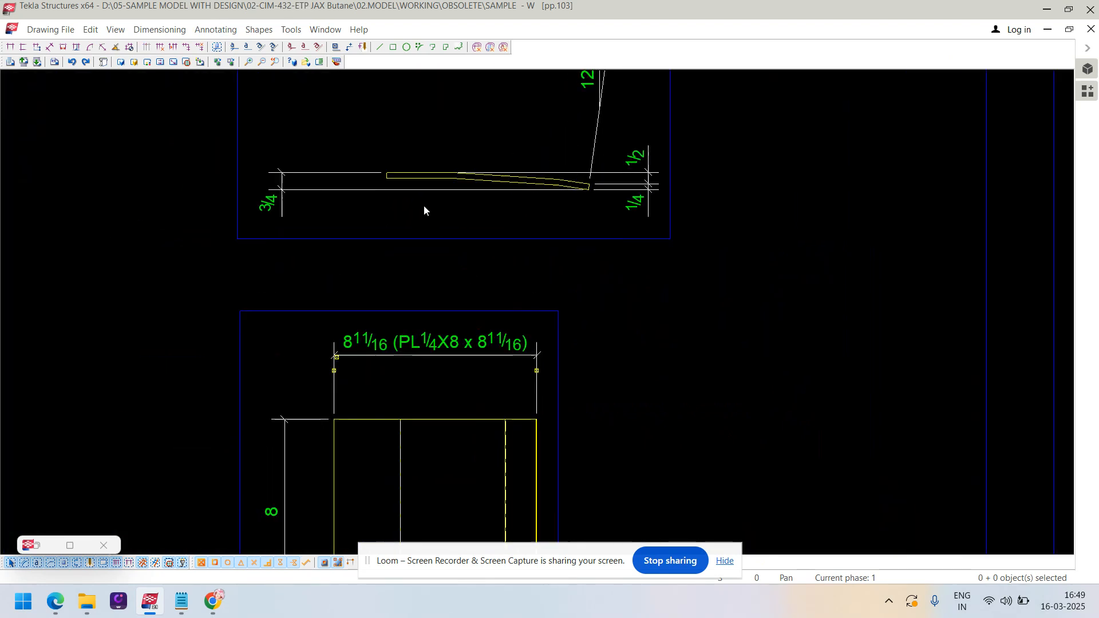
scroll(423, 205, "up", 3)
left_click(387, 182)
middle_click_drag(350, 225, 270, 262)
right_click(309, 119)
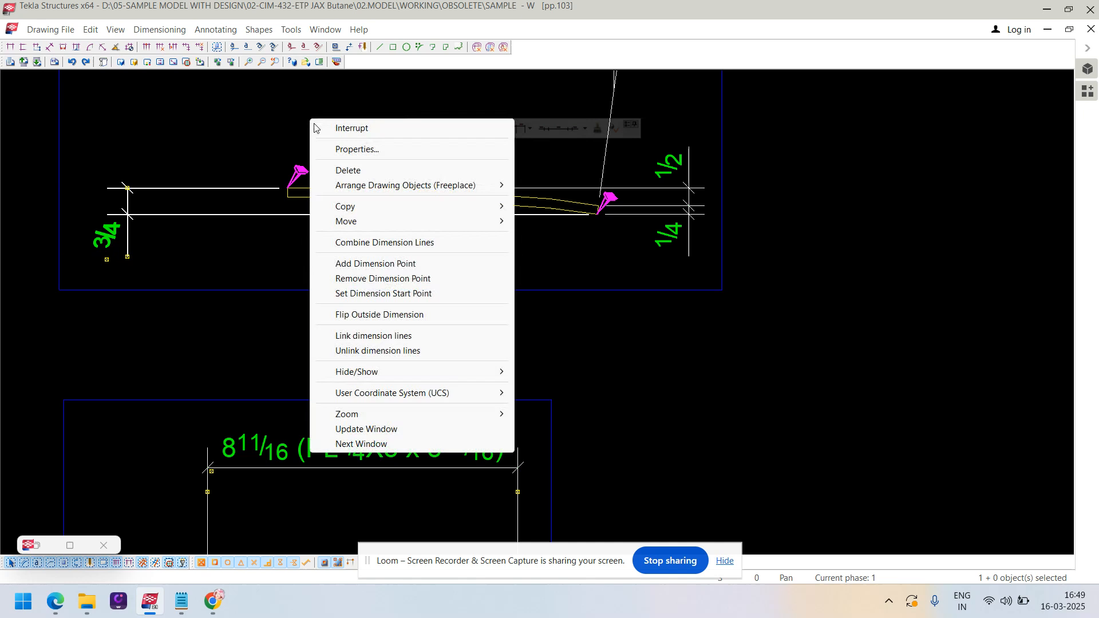
left_click(375, 264)
scroll(350, 194, "up", 1)
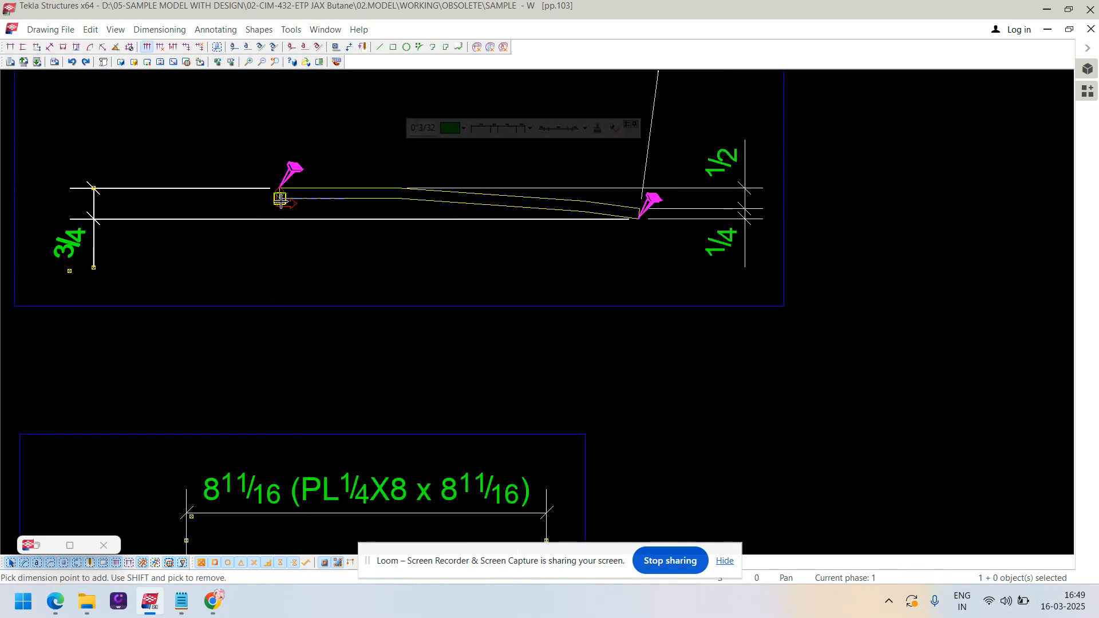
left_click(280, 199)
- Remove the point at the plate's lower-right end from the edge view's left dimension, leaving only the thickness
scroll(110, 351, "down", 2)
scroll(440, 259, "up", 1)
scroll(441, 259, "up", 1)
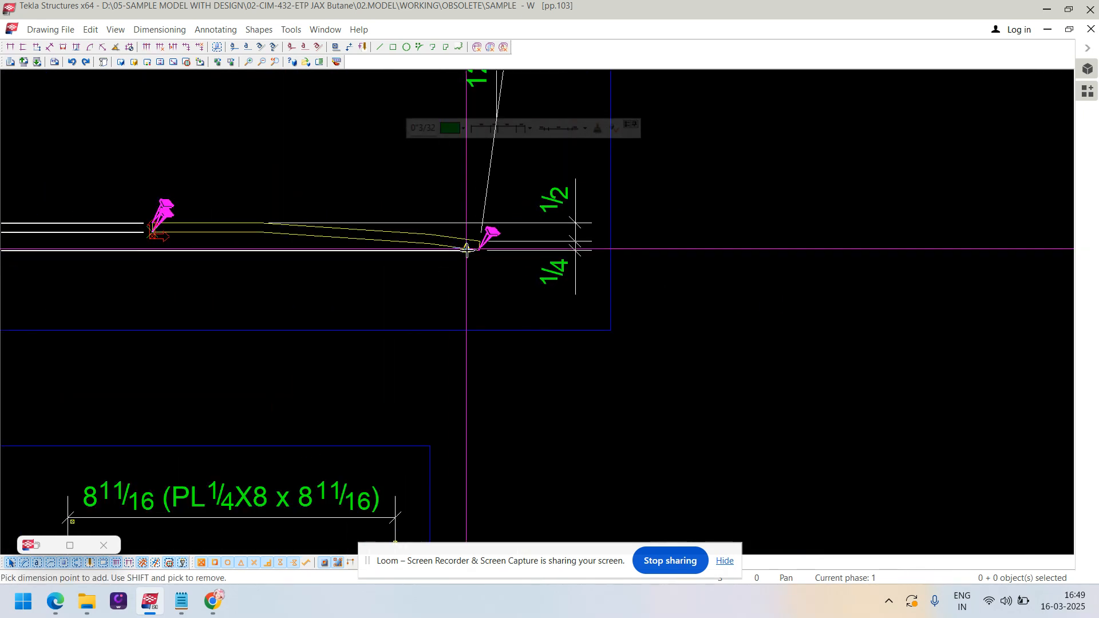
left_click(467, 250)
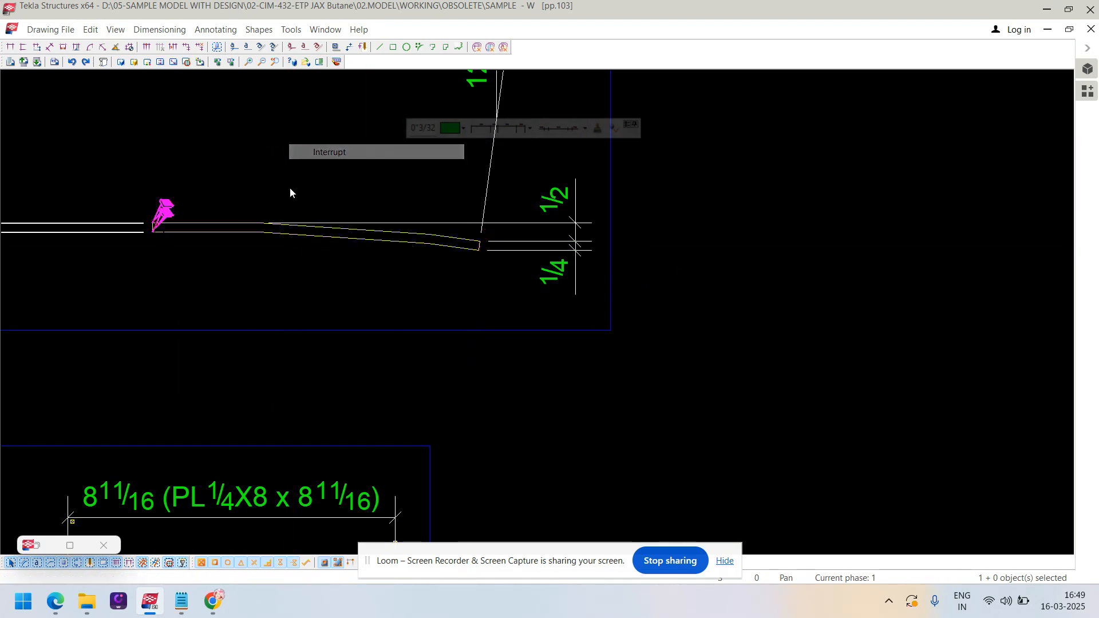
- Move the 1/4 thickness dimension closer to the bent plate's left end in the edge view
scroll(289, 240, "down", 2)
scroll(288, 296, "down", 2)
scroll(152, 327, "up", 3)
scroll(137, 315, "up", 2)
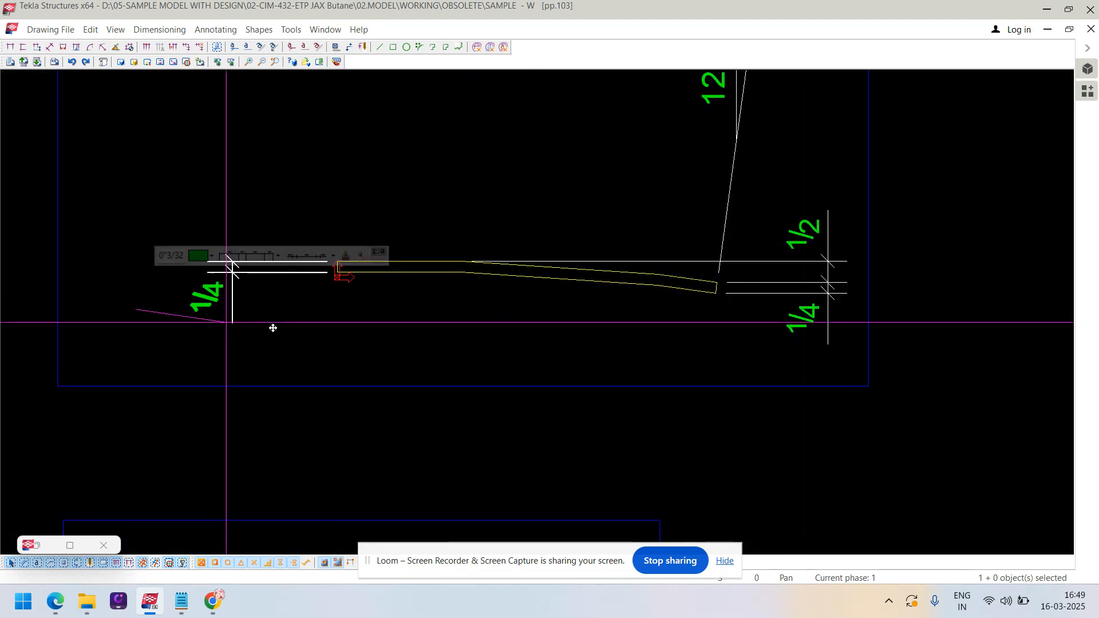
right_click(284, 248)
left_click(307, 300)
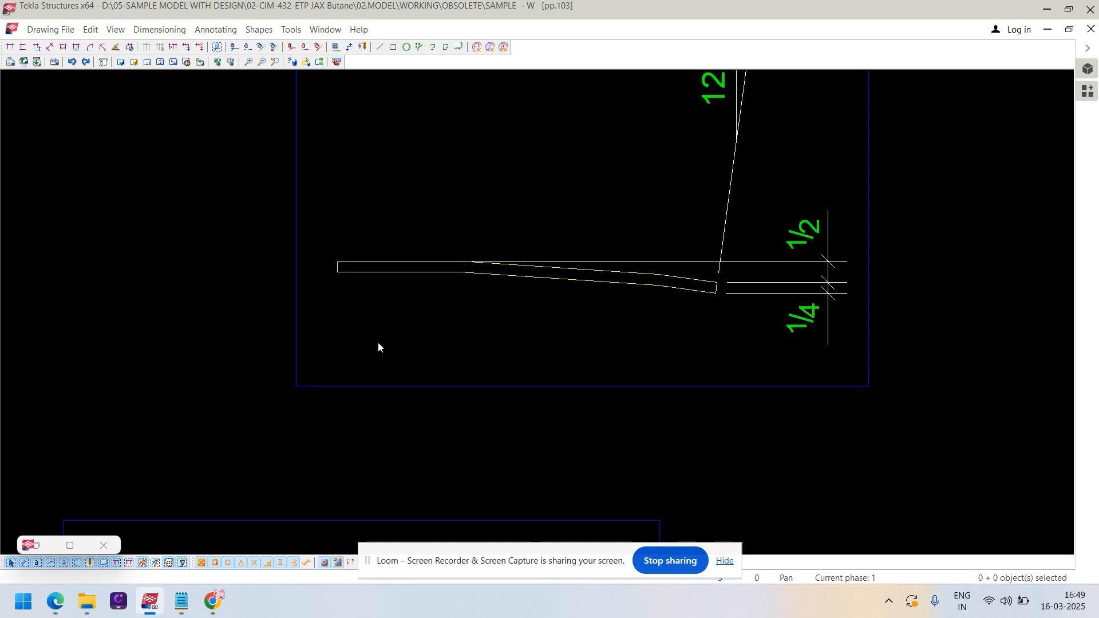
key("ctrl+z")
- Flip the outside text of the left-end thickness dimension to the upper side of the plate
left_click(289, 309)
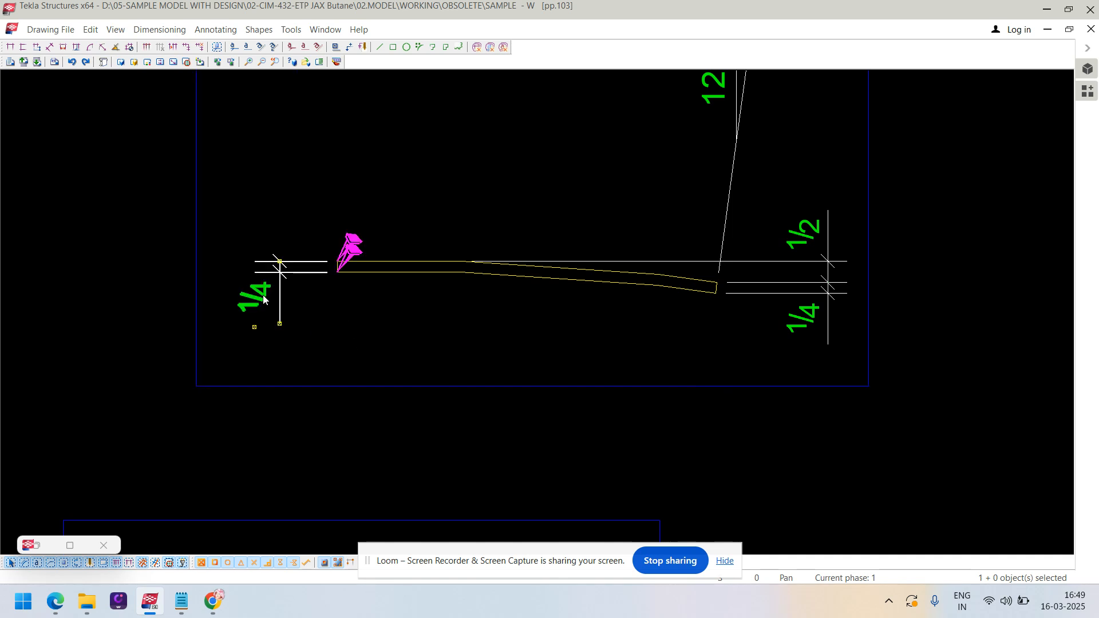
right_click(276, 313)
left_click(326, 446)
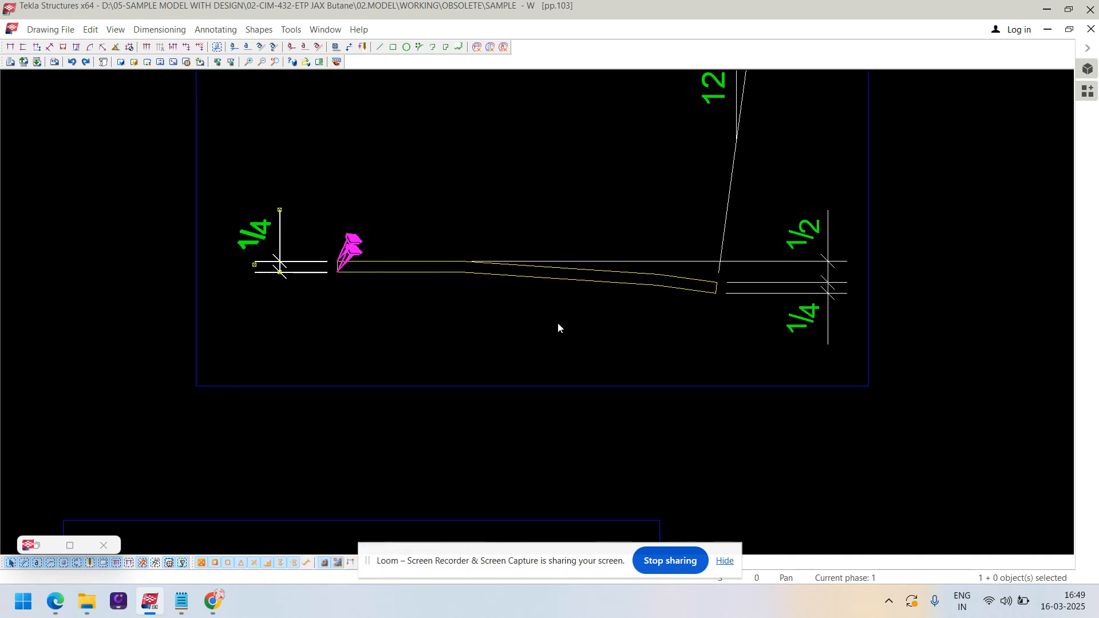
- Delete the combined 1/2 and 1/4 vertical dimension at the plate's right end in the edge view
middle_click_drag(715, 277, 493, 287)
scroll(493, 287, "down", 2)
middle_click_drag(575, 290, 476, 287)
scroll(477, 287, "up", 3)
left_click(469, 266)
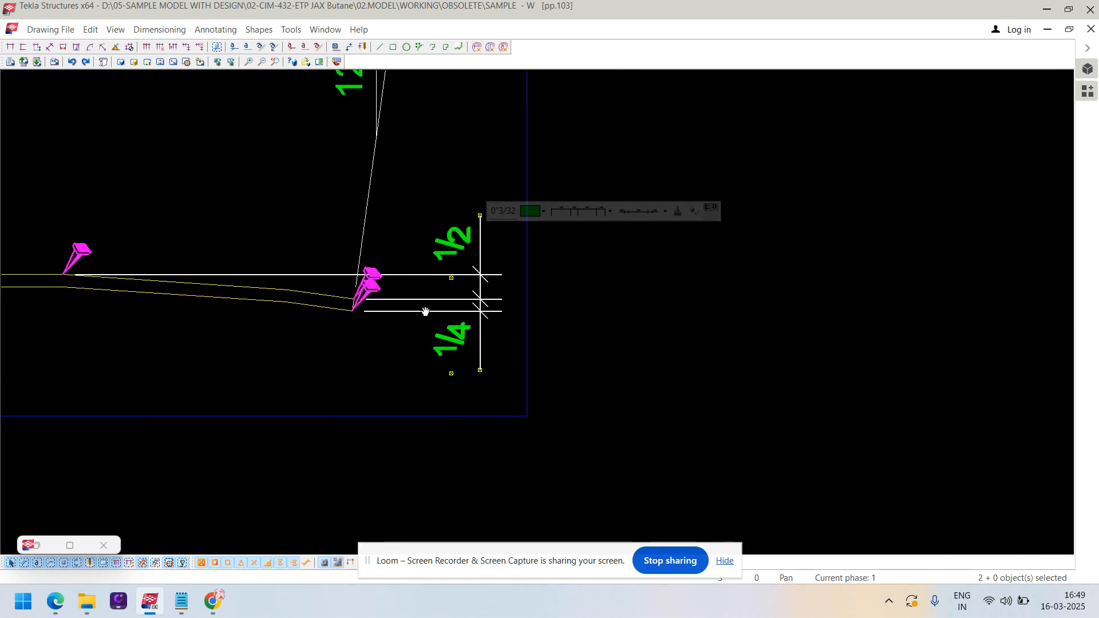
scroll(416, 321, "down", 2)
key("Delete")
- Add a horizontal dimension above the plate's flat segment, from its upper-left corner to the first bend
middle_click_drag(174, 318, 310, 303)
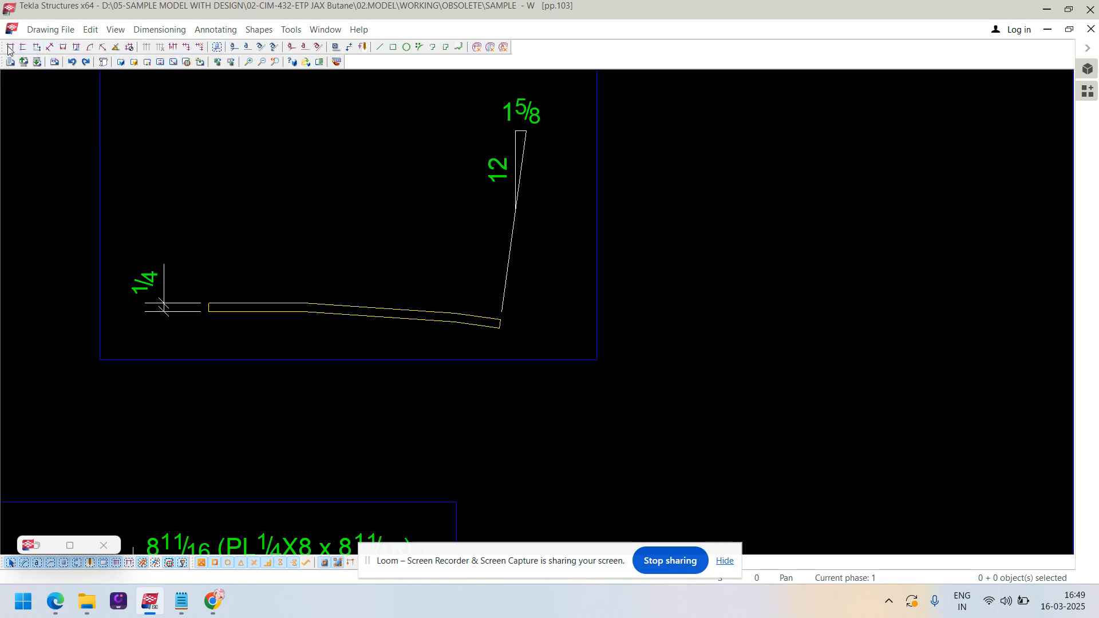
scroll(224, 315, "up", 4)
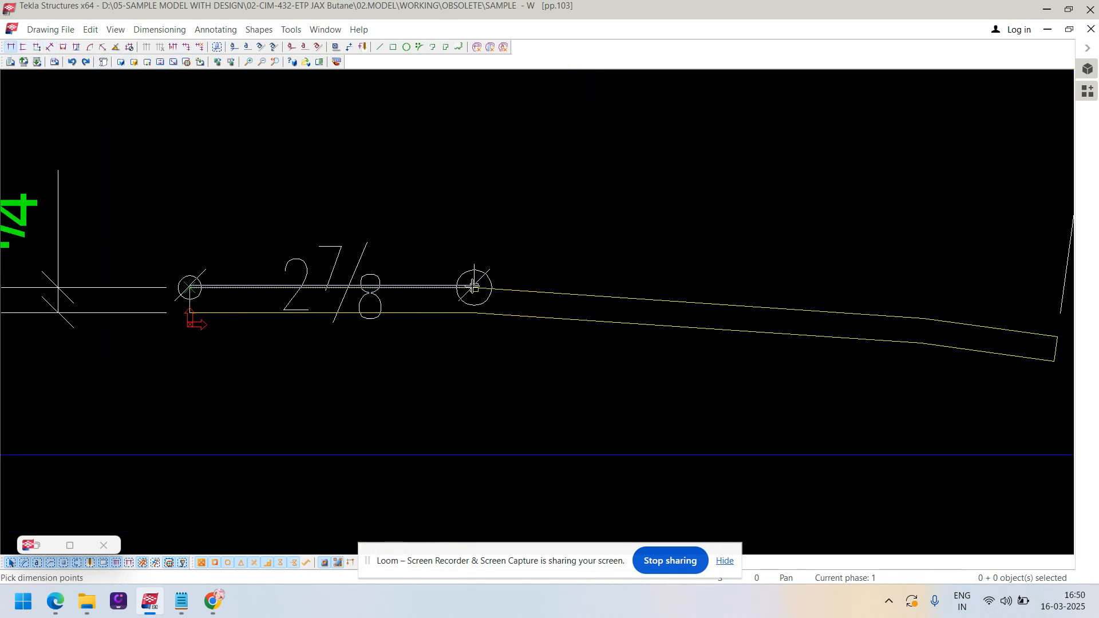
middle_click(449, 179)
scroll(434, 177, "down", 3)
right_click(435, 177)
left_click(458, 191)
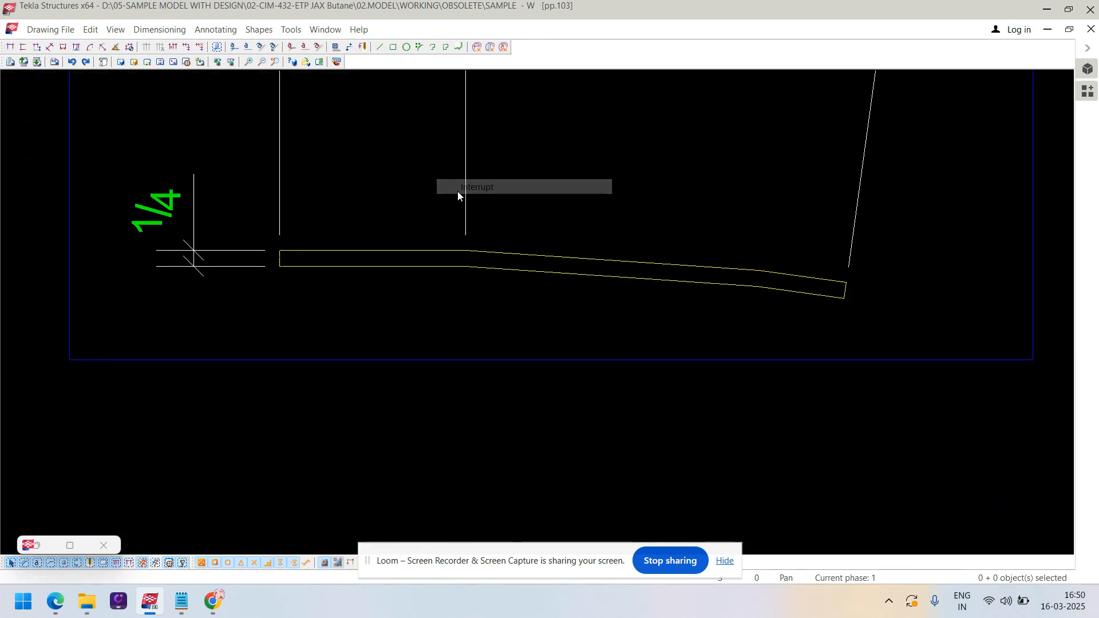
- Move the flat segment's horizontal dimension line down, closer to the plate
middle_click_drag(447, 230, 405, 314)
scroll(405, 315, "down", 2)
scroll(368, 181, "up", 1)
left_click(349, 279)
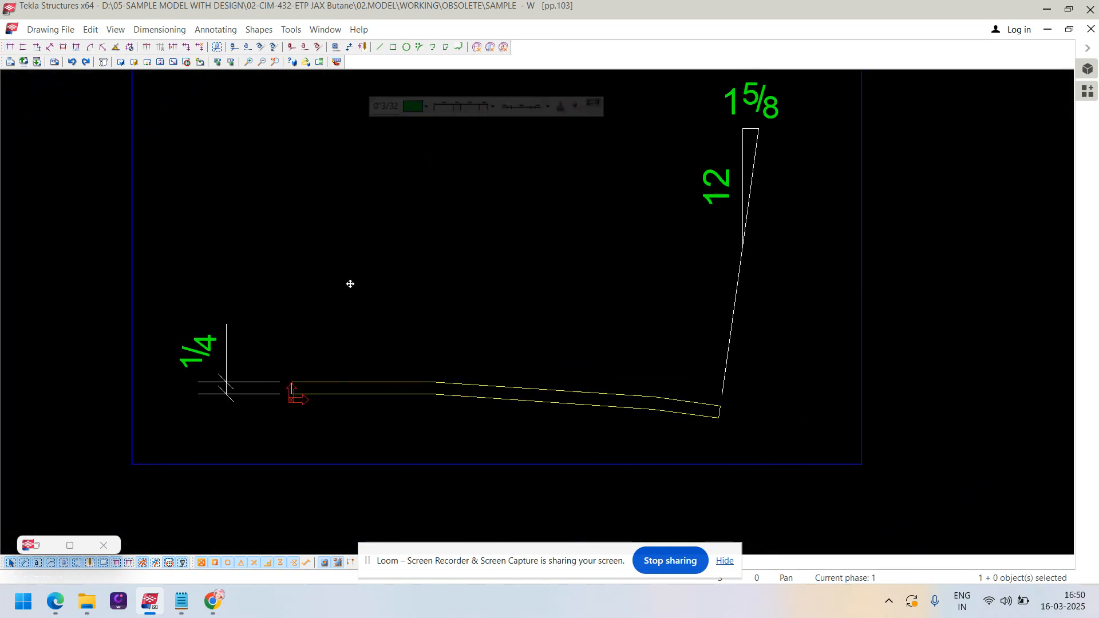
- Add a parallel dimension along the upper edge of the sloped middle segment, from the first bend to the second
left_click(65, 49)
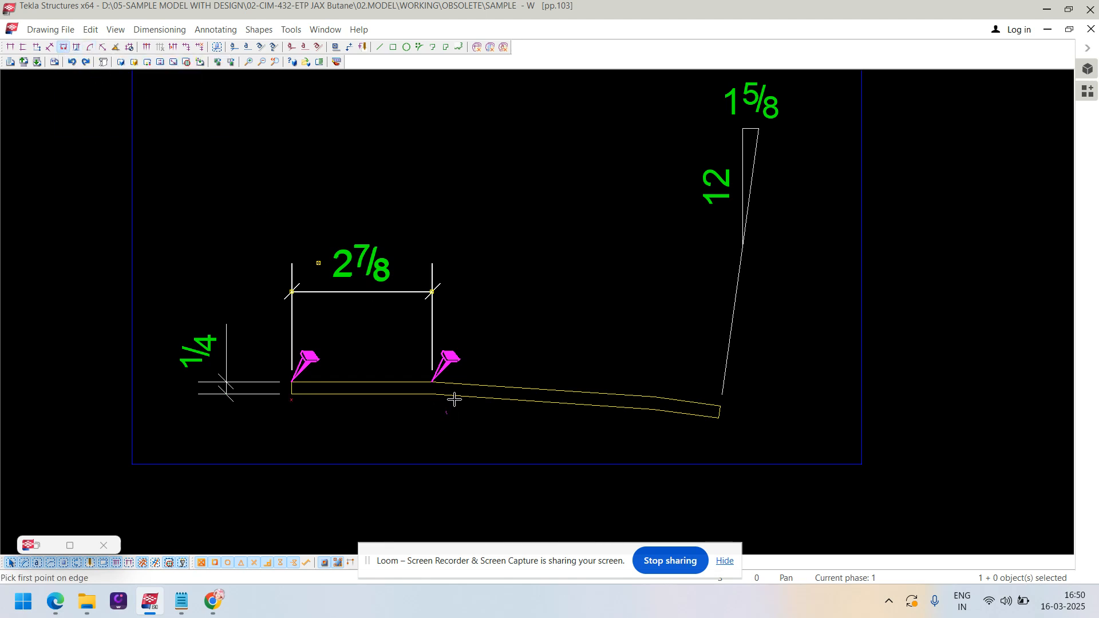
scroll(454, 399, "up", 2)
left_click(432, 367)
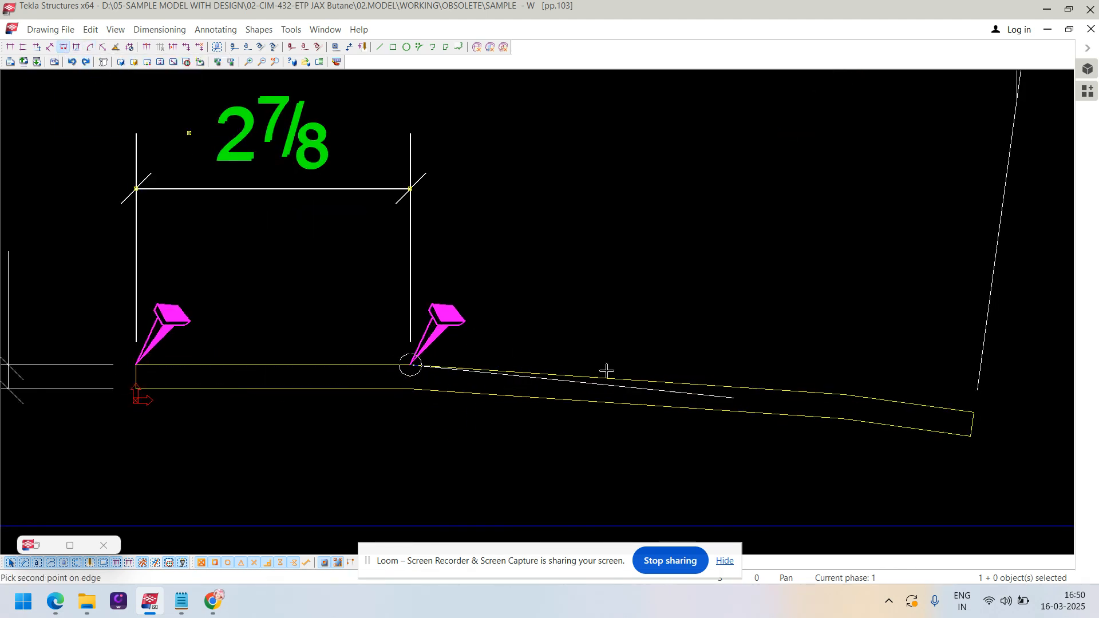
middle_click_drag(802, 346, 537, 334)
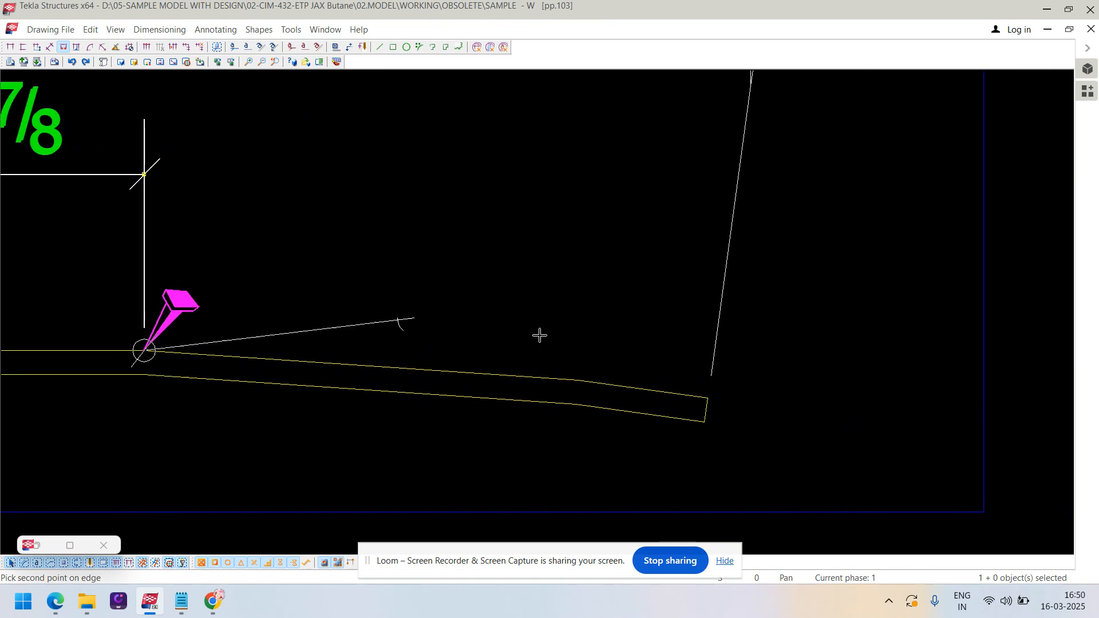
left_click(578, 381)
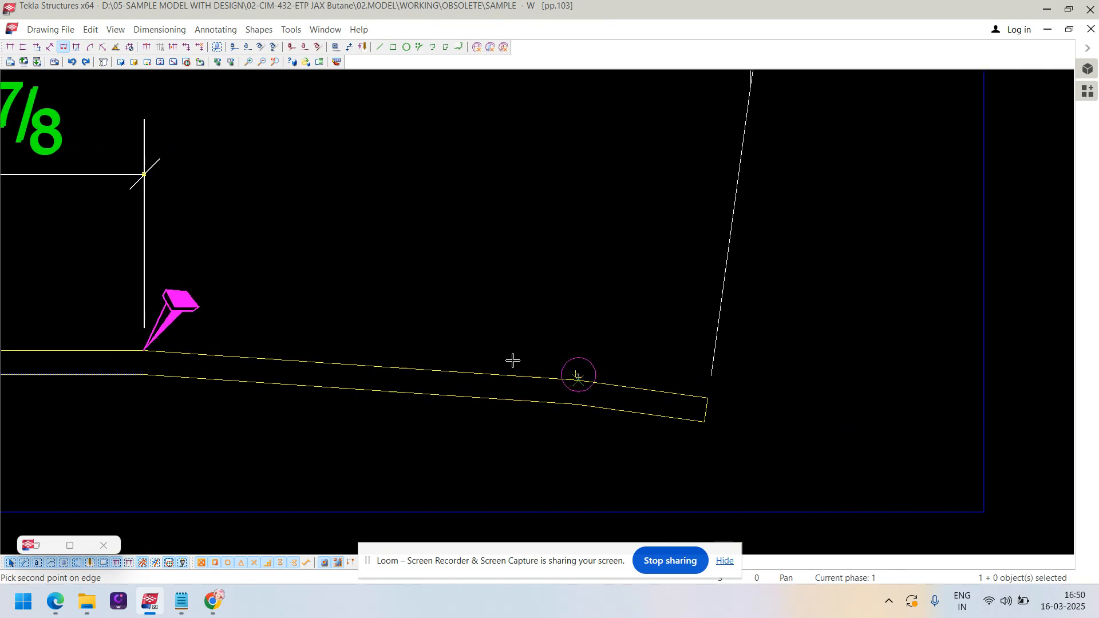
left_click(148, 350)
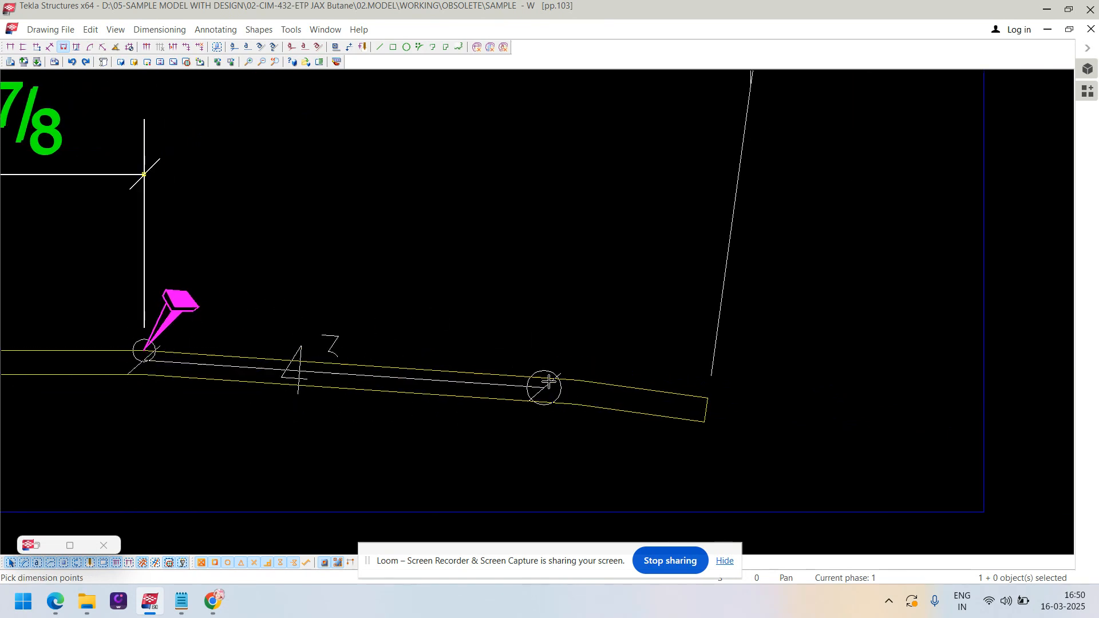
left_click(578, 380)
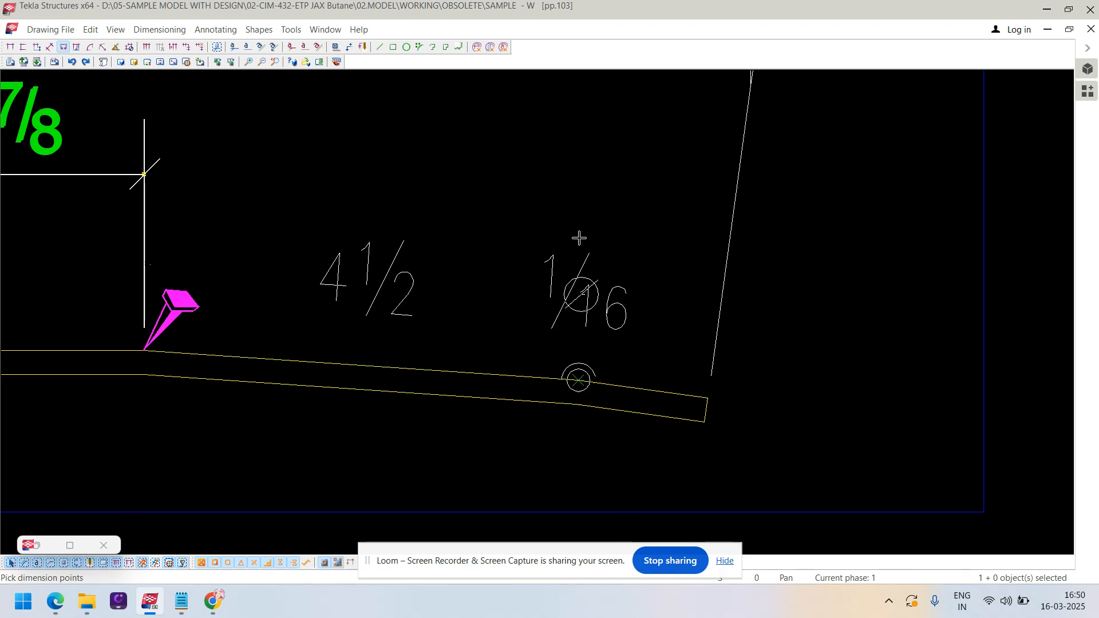
middle_click(580, 238)
scroll(486, 344, "down", 2)
scroll(486, 343, "down", 2)
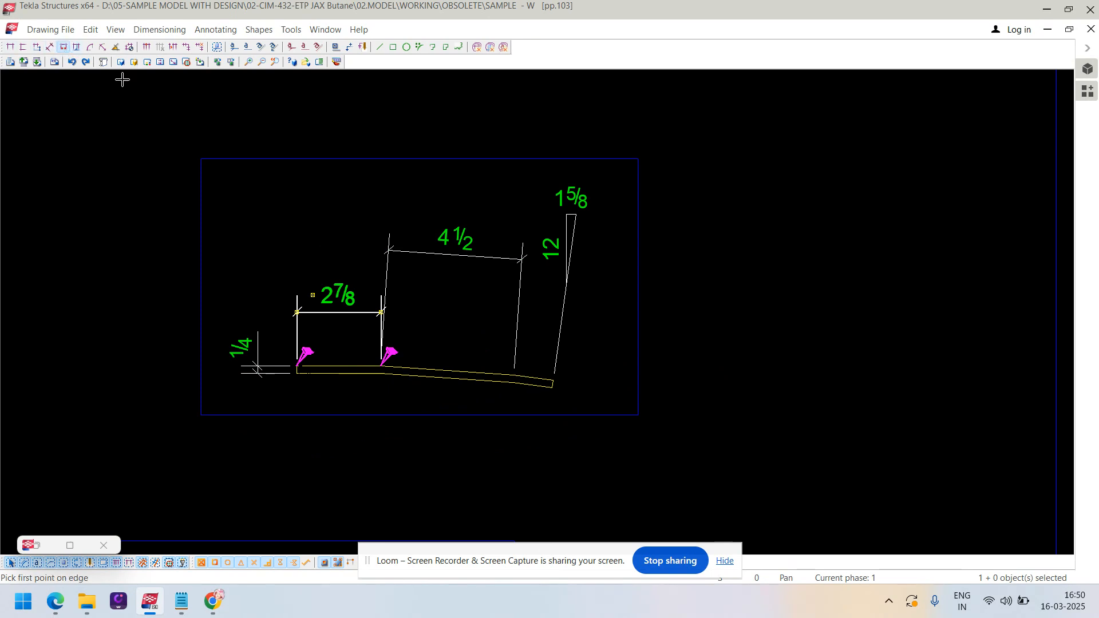
- Add a parallel dimension along the short end segment's upper edge, from the second bend to the plate's end corner
middle_click_drag(635, 447, 454, 378)
scroll(328, 304, "up", 3)
scroll(292, 287, "up", 1)
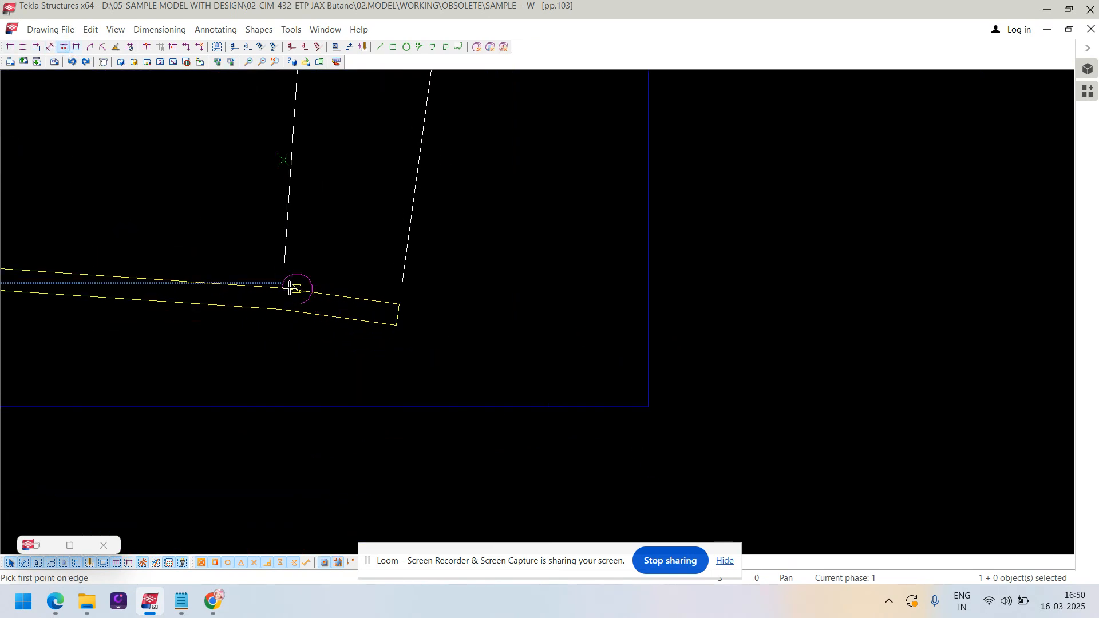
left_click(335, 294)
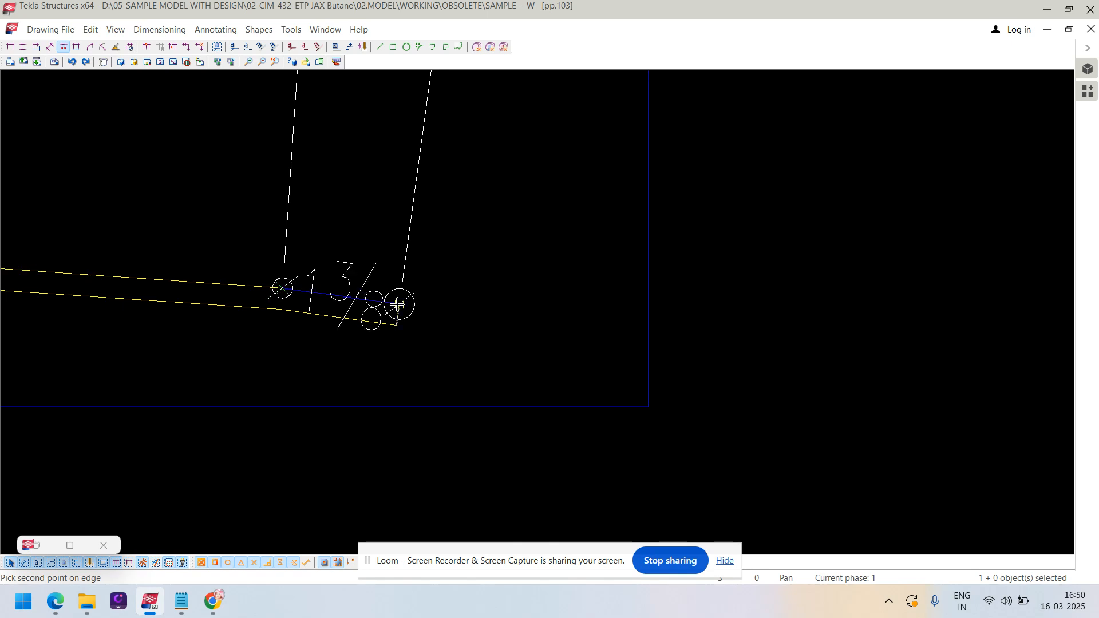
left_click(398, 305)
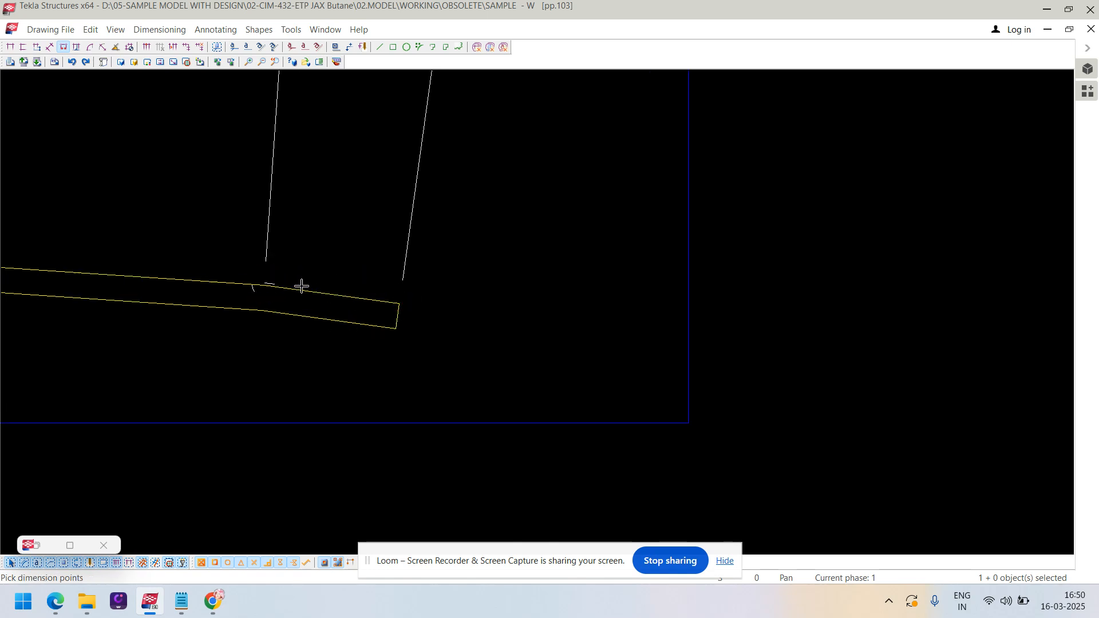
left_click(264, 285)
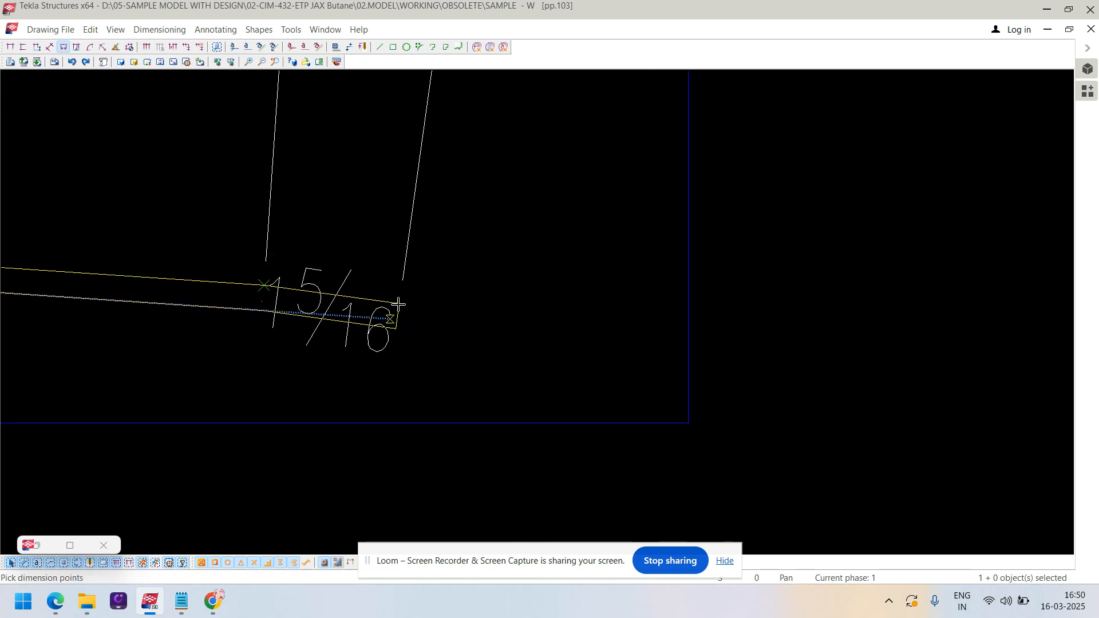
scroll(441, 187, "down", 2)
right_click(441, 187)
left_click(487, 196)
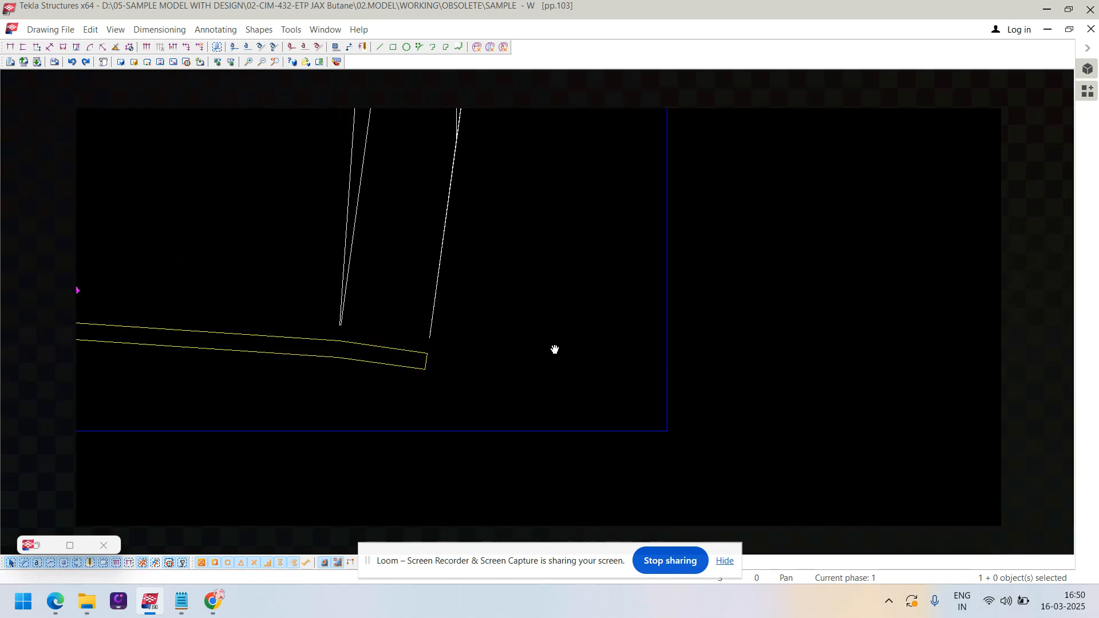
- Move the 12 by 1 5/8 slope triangle from above the plate's right end to below it
scroll(493, 263, "down", 3)
scroll(529, 259, "up", 2)
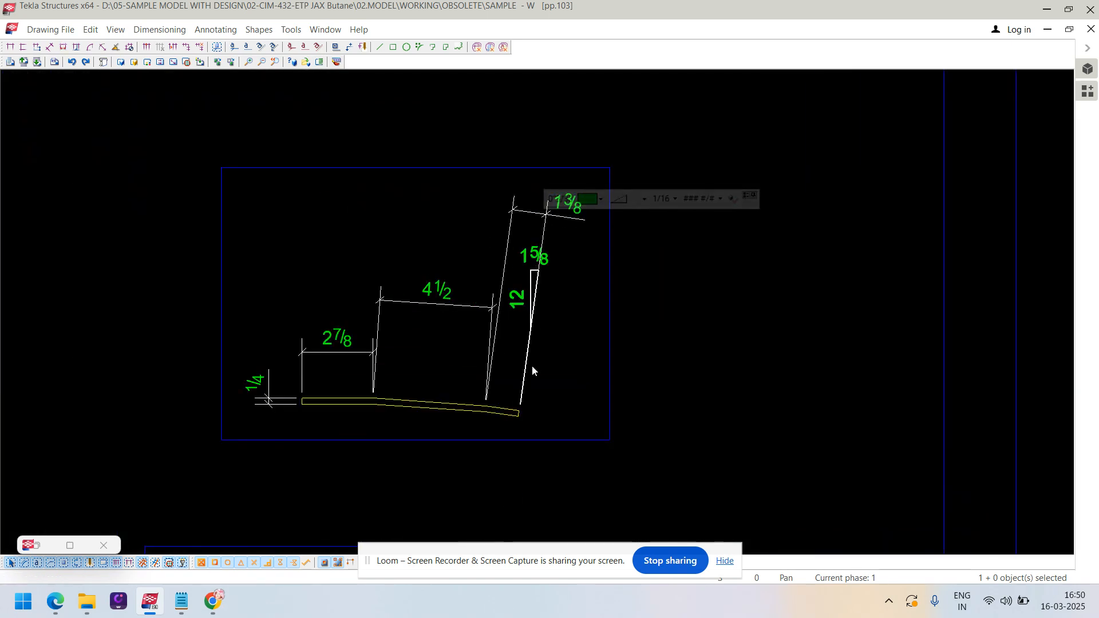
left_click_drag(530, 372, 515, 461)
scroll(571, 219, "up", 2)
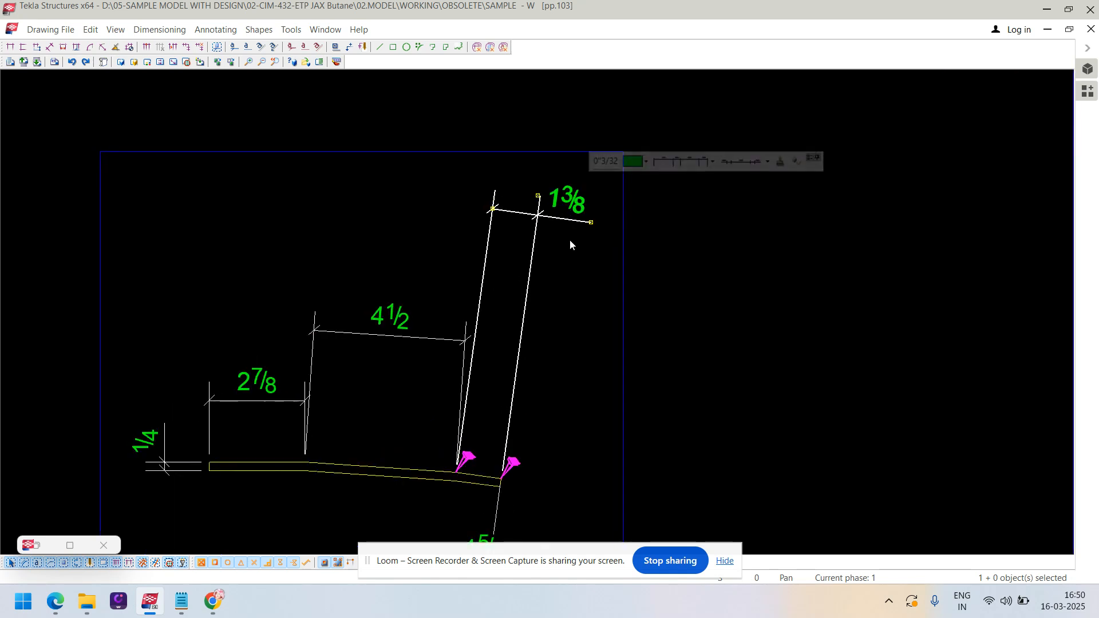
- Move the end segment's and the middle segment's parallel dimensions down, closer to the plate's upper edge
left_click_drag(569, 226, 561, 440)
left_click_drag(398, 334, 384, 393)
left_click(582, 445)
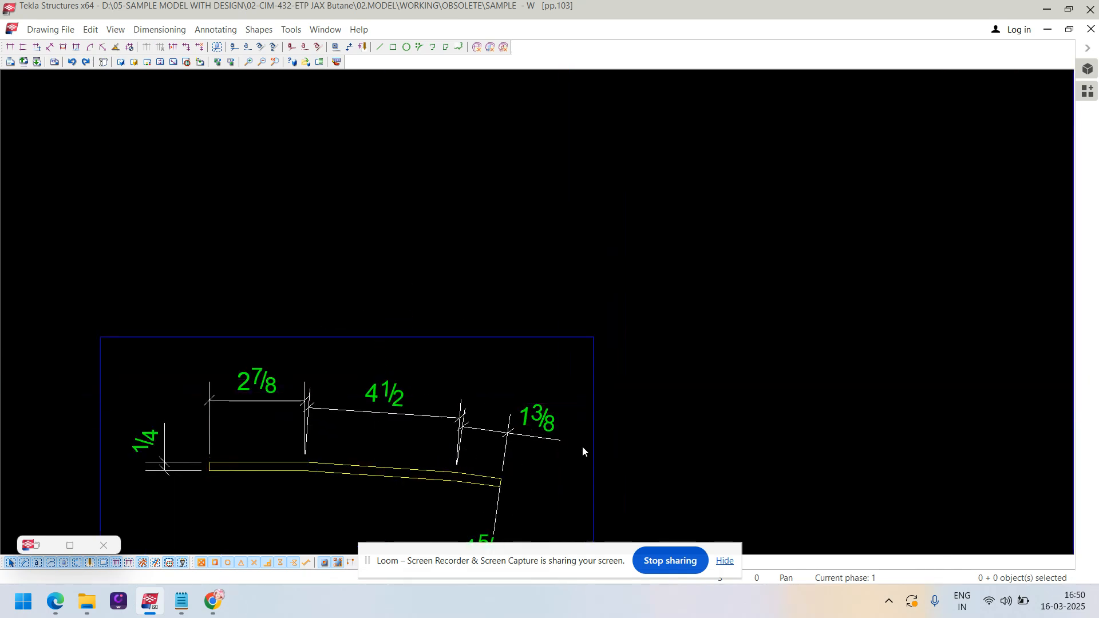
- Add a triangle angle dimension at the first bend's lower corner, between the horizontal and the sloped middle segment's lower edge
scroll(509, 350, "up", 3)
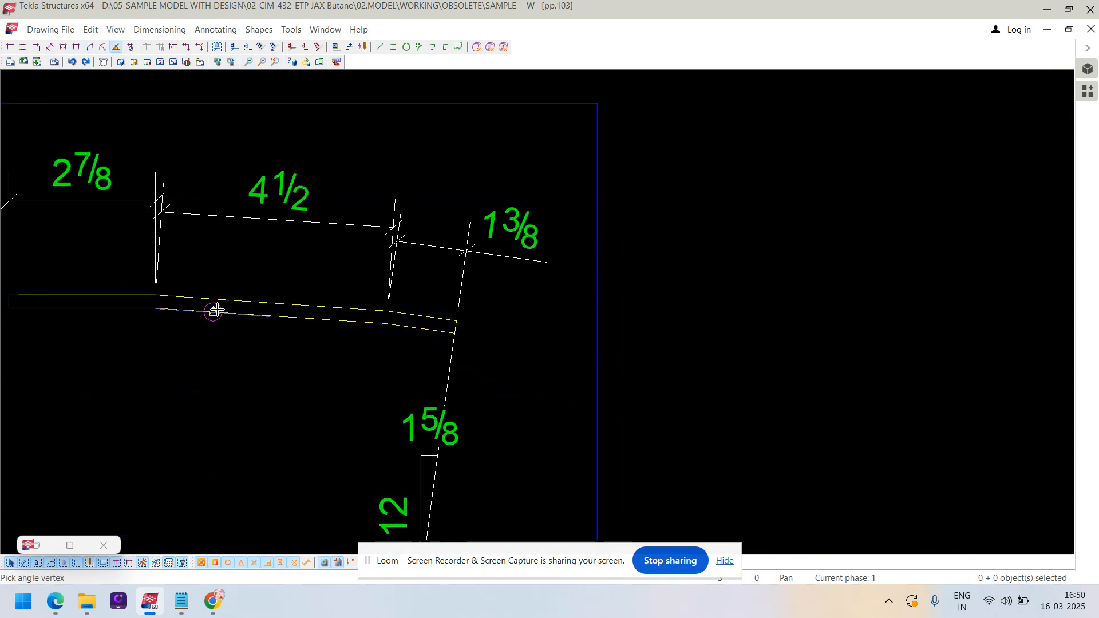
scroll(215, 310, "up", 2)
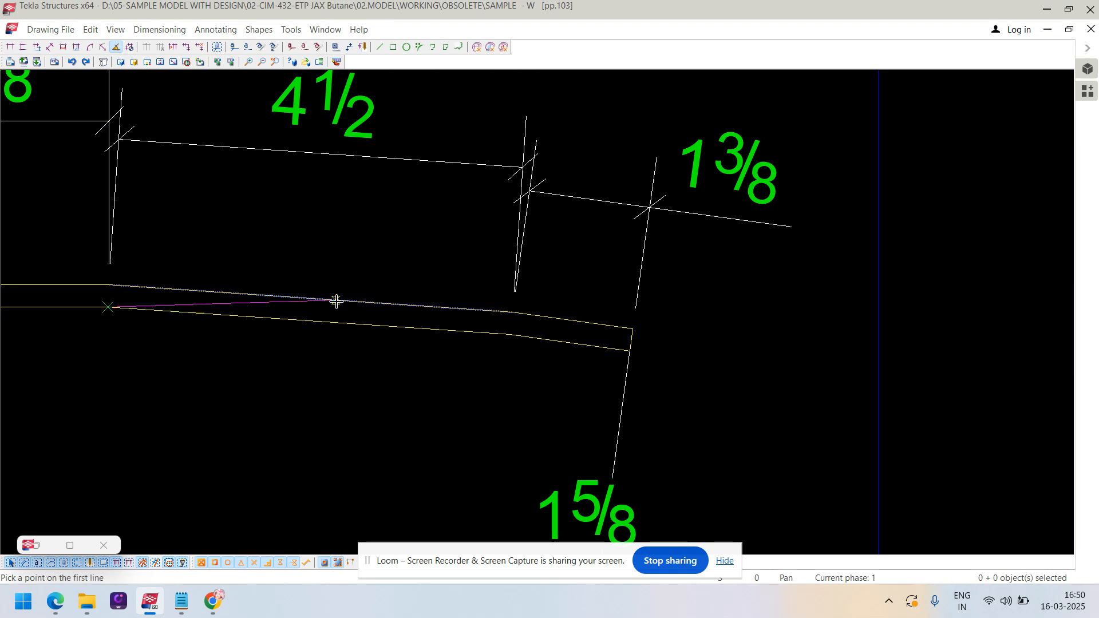
left_click(352, 309)
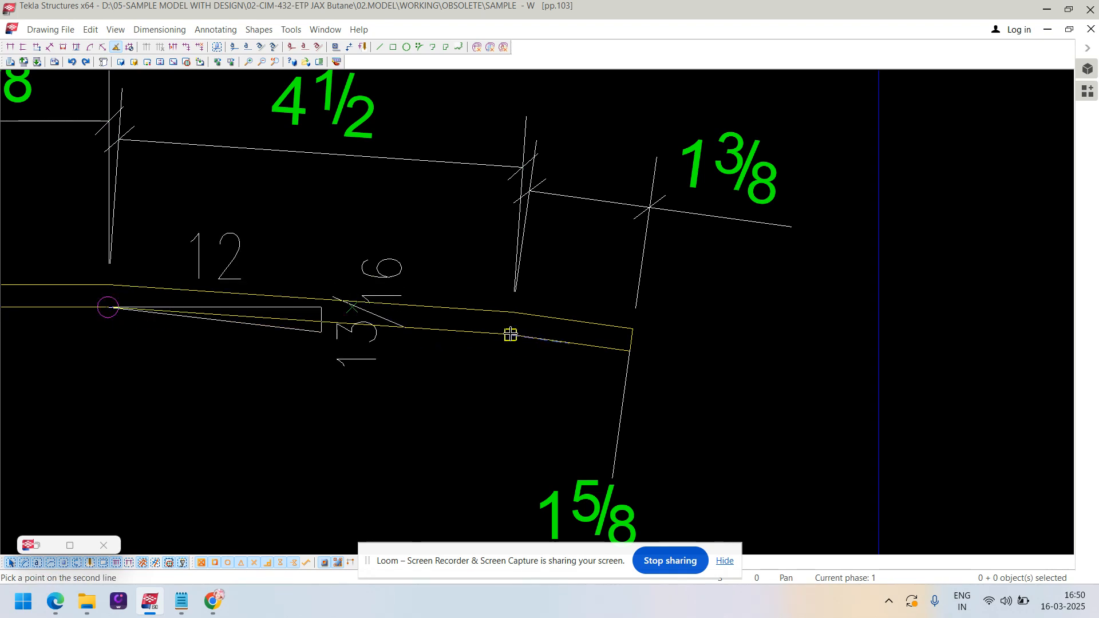
left_click(509, 332)
right_click(463, 280)
left_click(493, 289)
scroll(493, 289, "down", 4)
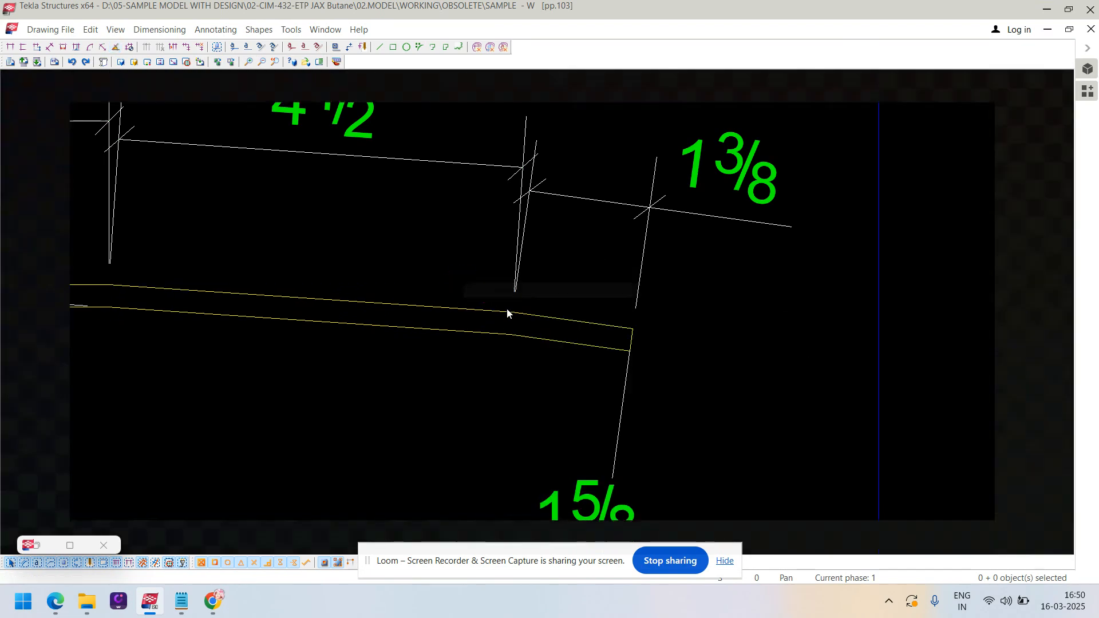
- Place a copy of the first bend's slope triangle below the middle segment and delete the original overlapping the plate
left_click_drag(97, 293, 473, 299)
scroll(240, 300, "up", 2)
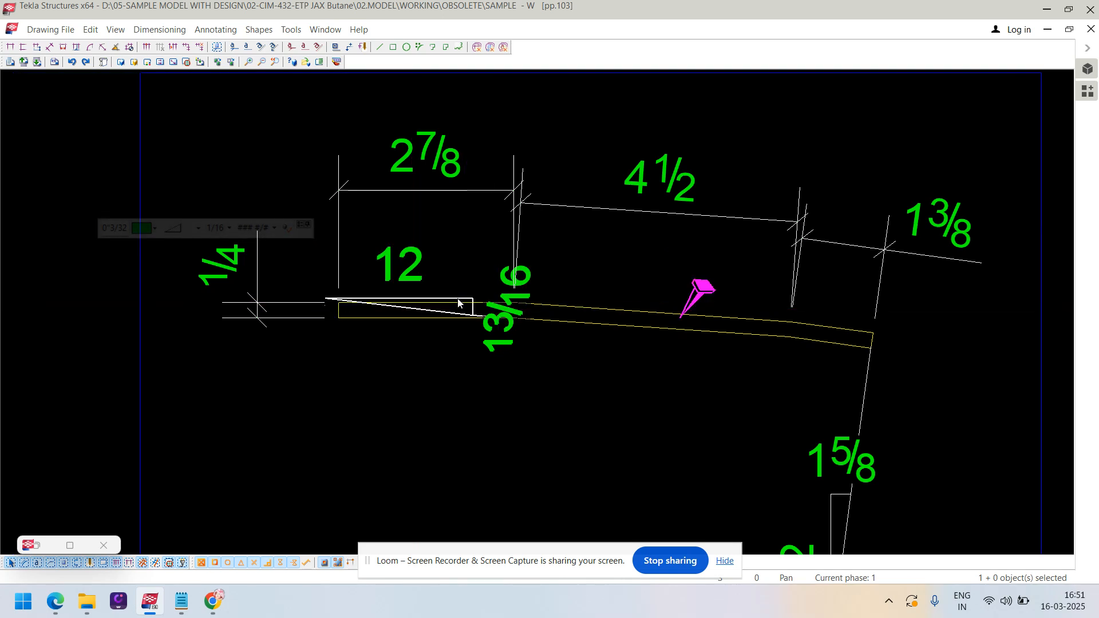
mouse_move(458, 304)
left_mouse_down()
mouse_move(593, 388)
mouse_move(569, 363)
mouse_move(637, 391)
mouse_move(616, 380)
mouse_move(616, 392)
left_mouse_up()
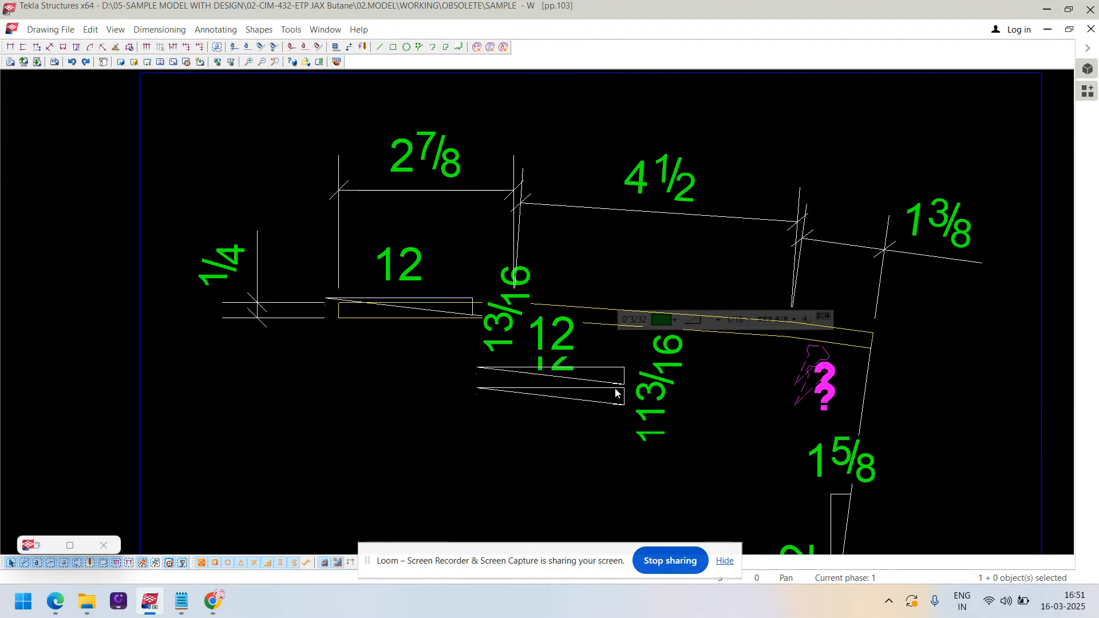
left_click(626, 381)
middle_click_drag(618, 365, 427, 279)
scroll(427, 278, "down", 1)
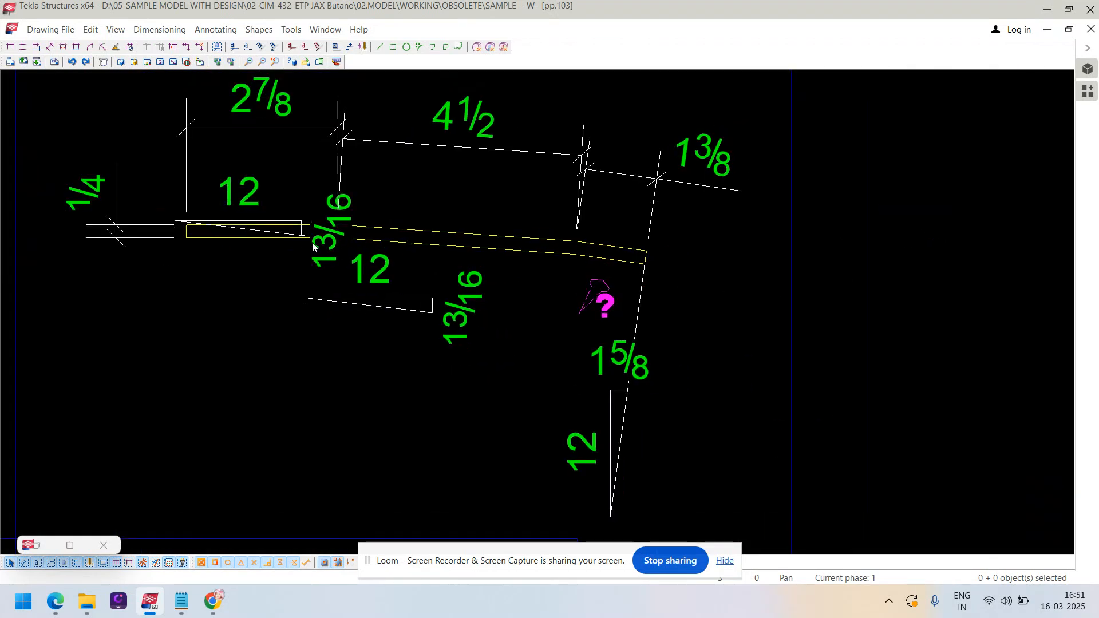
key("Delete")
- Add a triangle angle dimension at the second bend's lower corner, between the horizontal and the end segment's lower edge, placed beyond the plate end
middle_click_drag(513, 322, 283, 228)
scroll(284, 227, "down", 3)
middle_click_drag(439, 189, 439, 268)
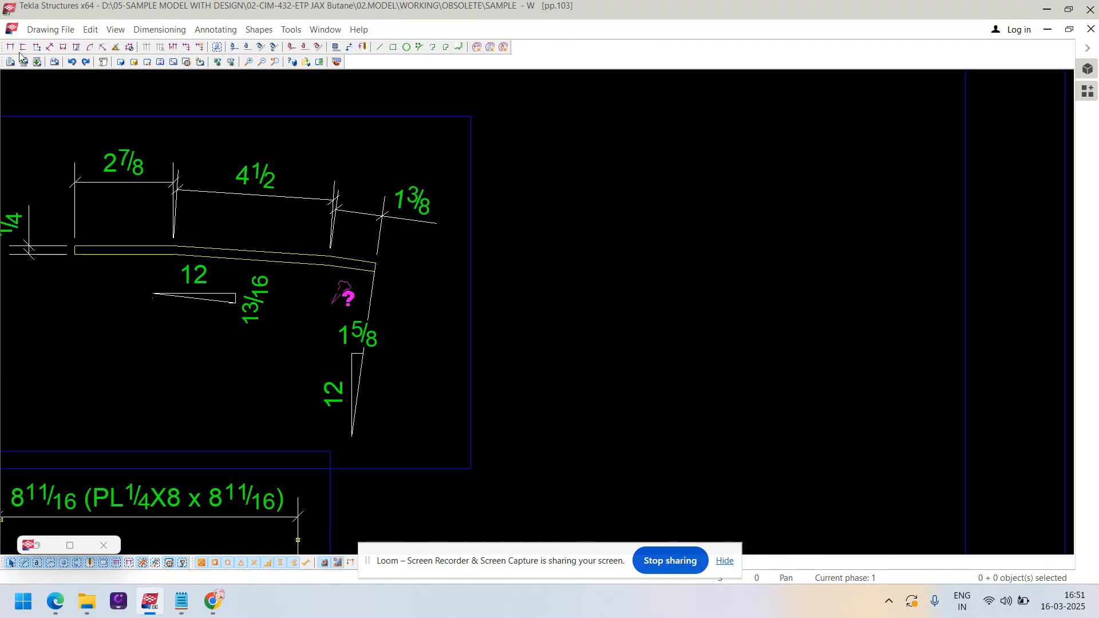
scroll(382, 263, "up", 2)
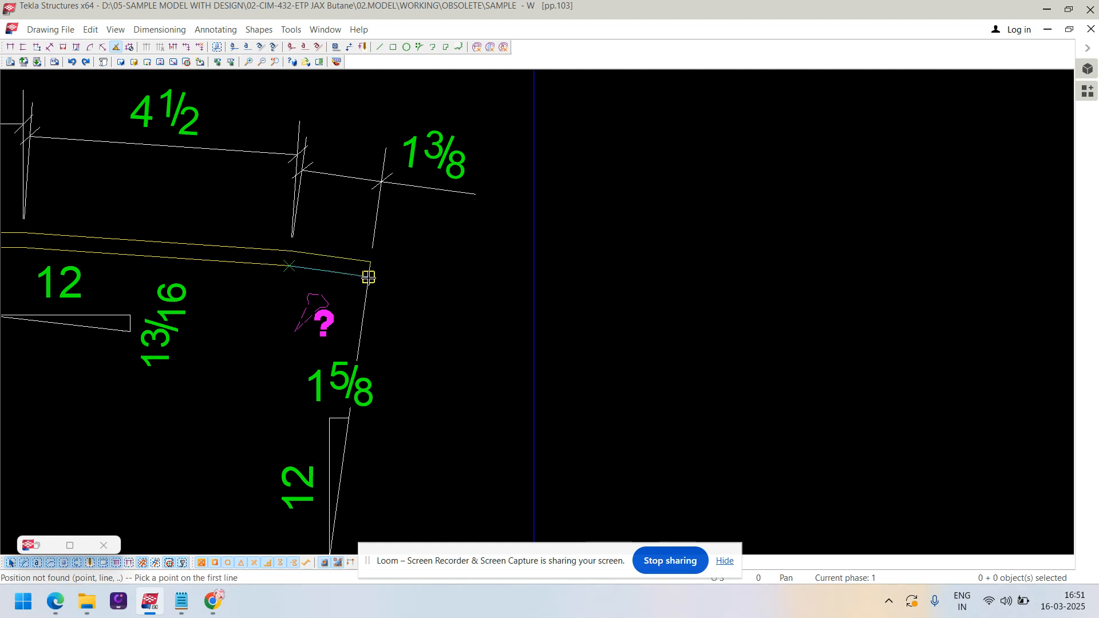
right_click(414, 269)
left_click(453, 420)
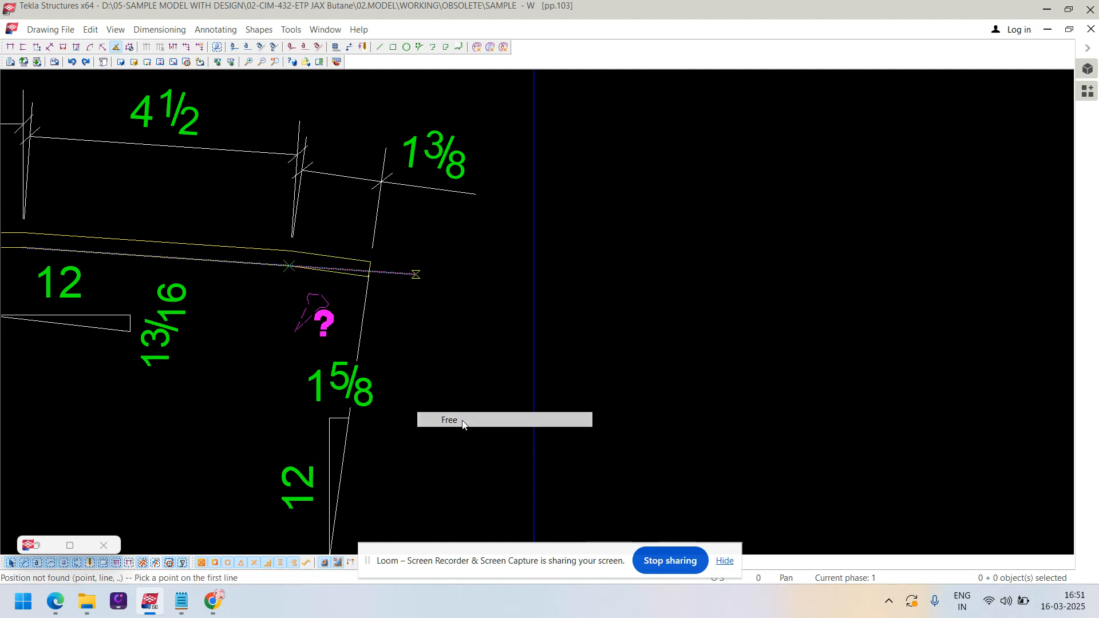
left_click(400, 265)
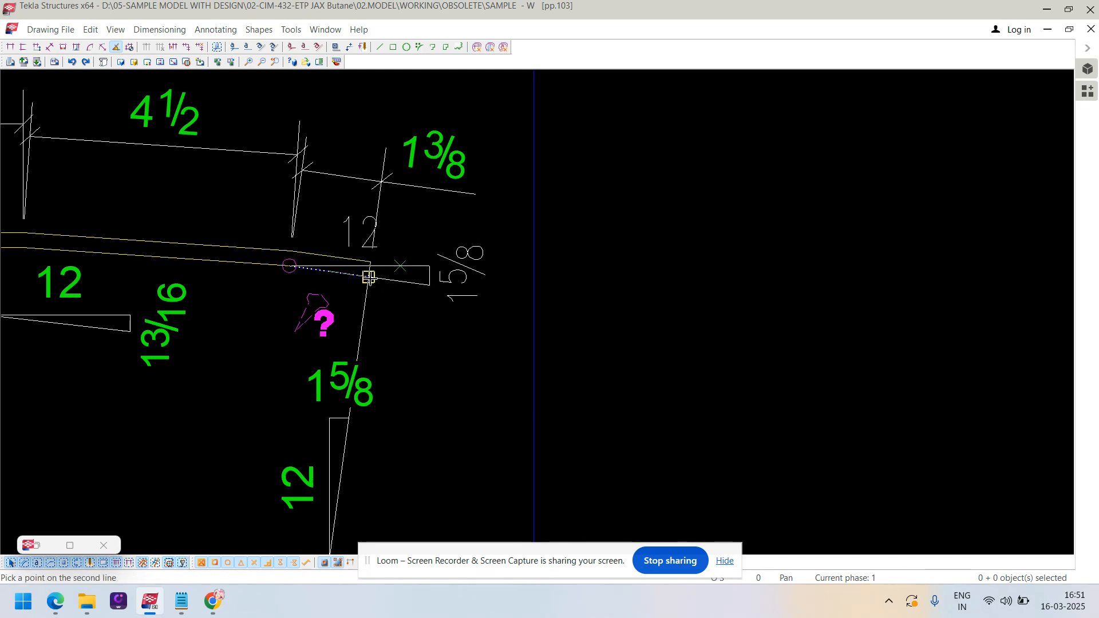
scroll(369, 277, "down", 2)
right_click(391, 229)
left_click(404, 233)
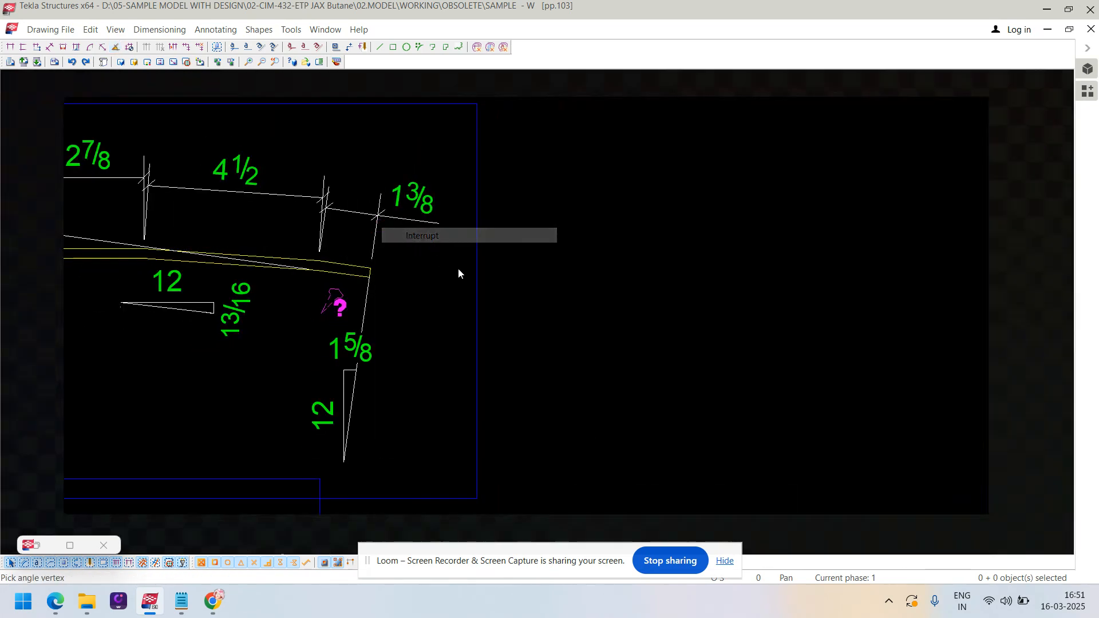
scroll(457, 268, "down", 1)
scroll(200, 245, "up", 2)
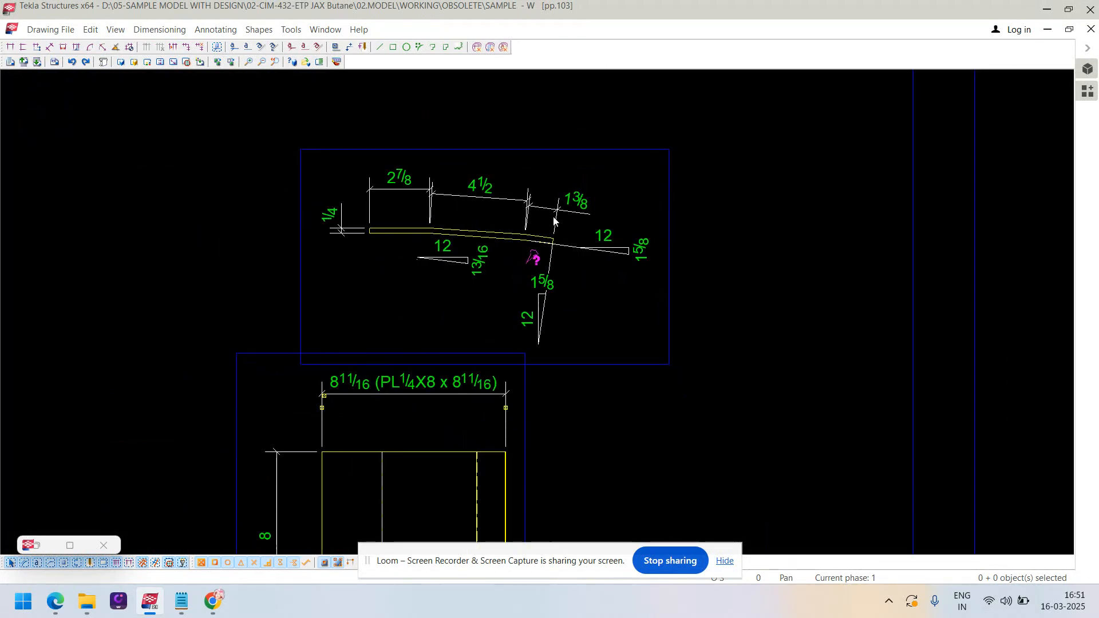
scroll(544, 205, "up", 4)
left_click(548, 206)
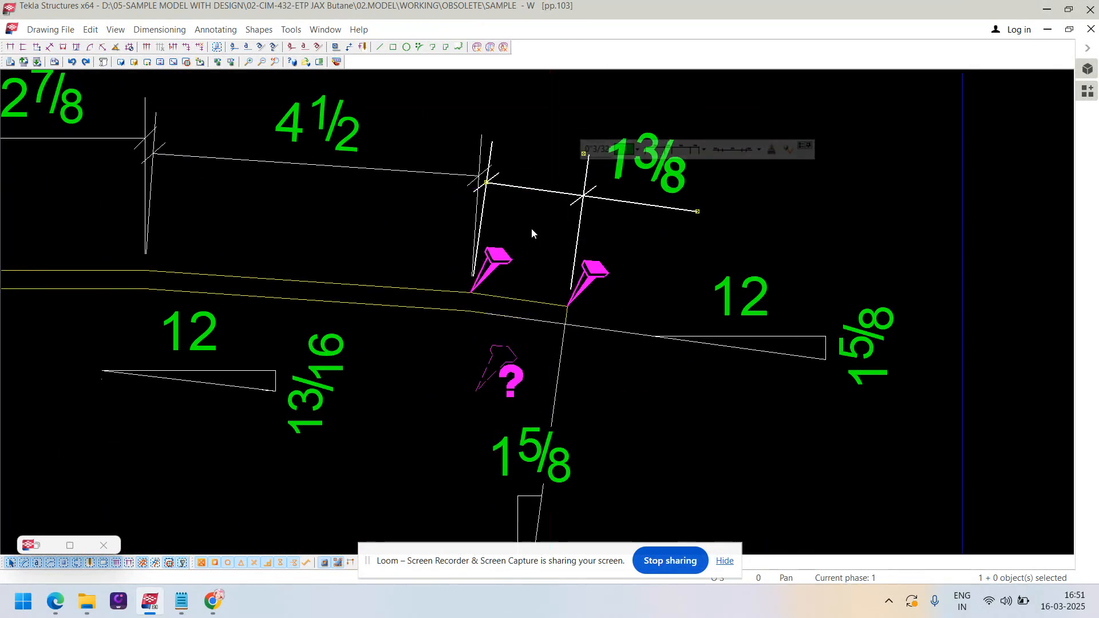
scroll(610, 232, "down", 4)
left_click(520, 364)
scroll(630, 320, "down", 2)
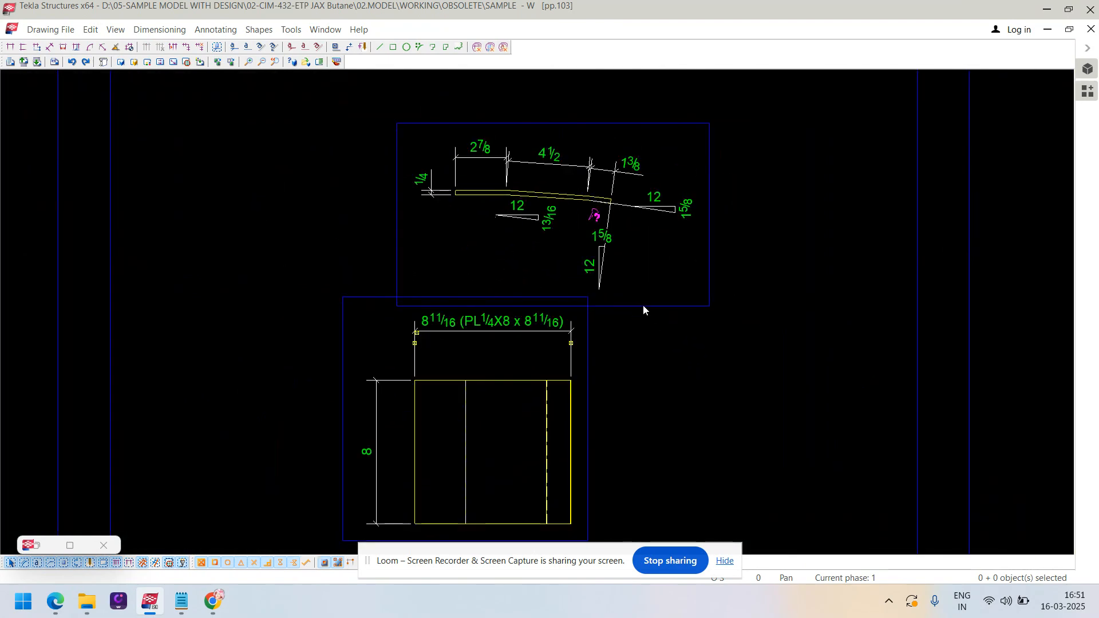
- Shift the edge view clear of the front view and align it vertically, matching the plate's left end to the front view's upper-left corner
mouse_move(664, 305)
left_mouse_down()
mouse_move(638, 277)
mouse_move(645, 292)
left_mouse_up()
right_click(646, 293)
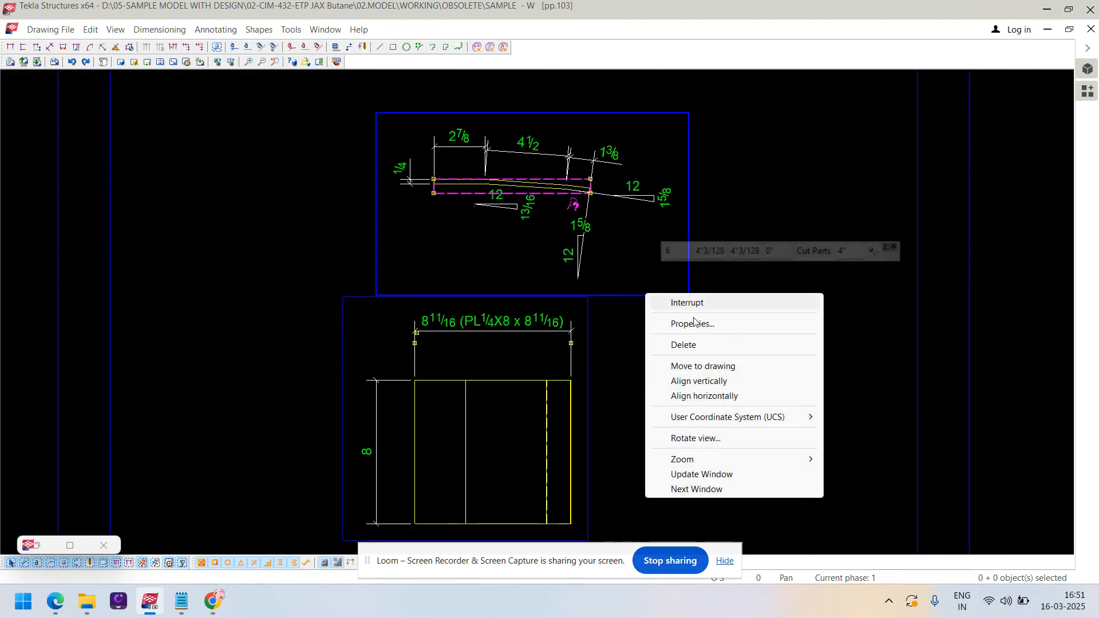
left_click(699, 381)
scroll(432, 175, "up", 5)
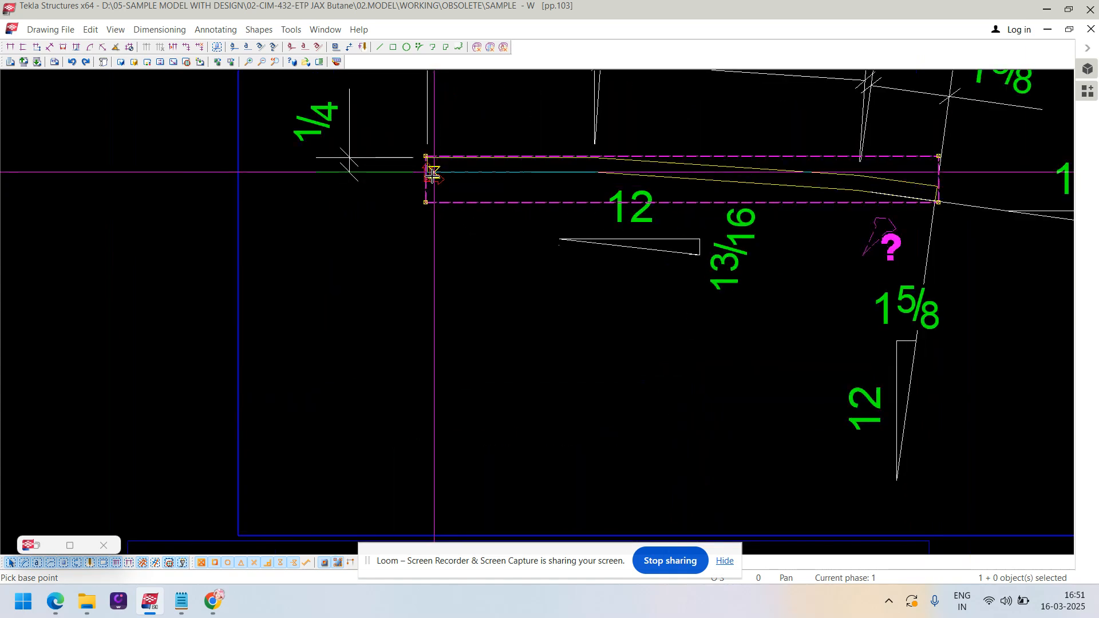
left_click(432, 175)
scroll(432, 174, "down", 5)
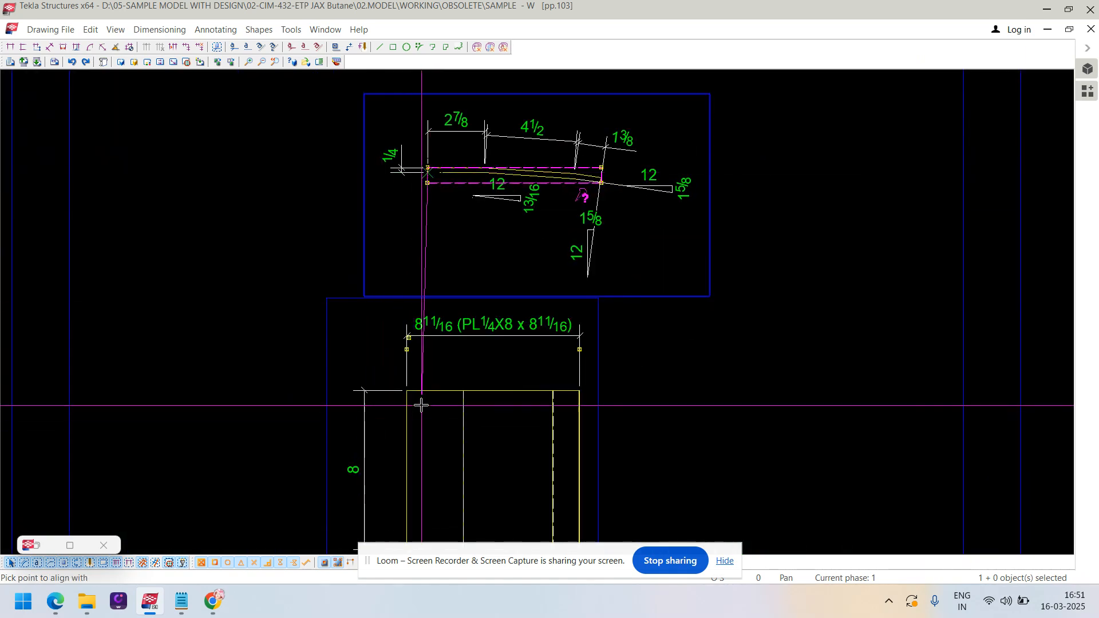
left_click(406, 391)
scroll(695, 362, "down", 3)
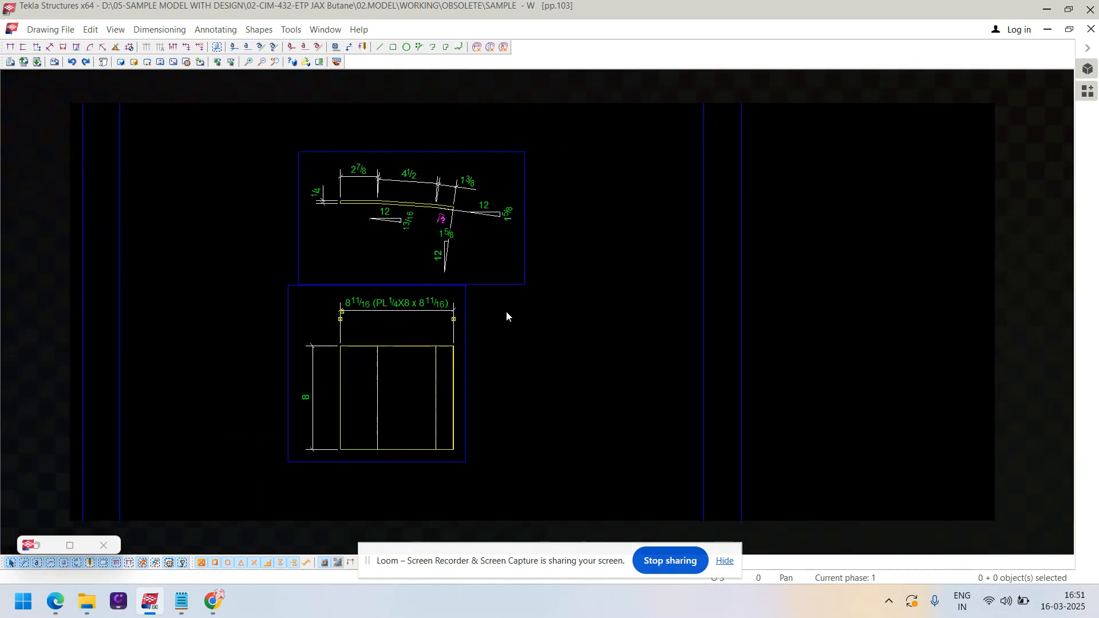
- Open the next drawing, pp.301, and maximize its window
scroll(506, 316, "down", 4)
scroll(502, 324, "up", 4)
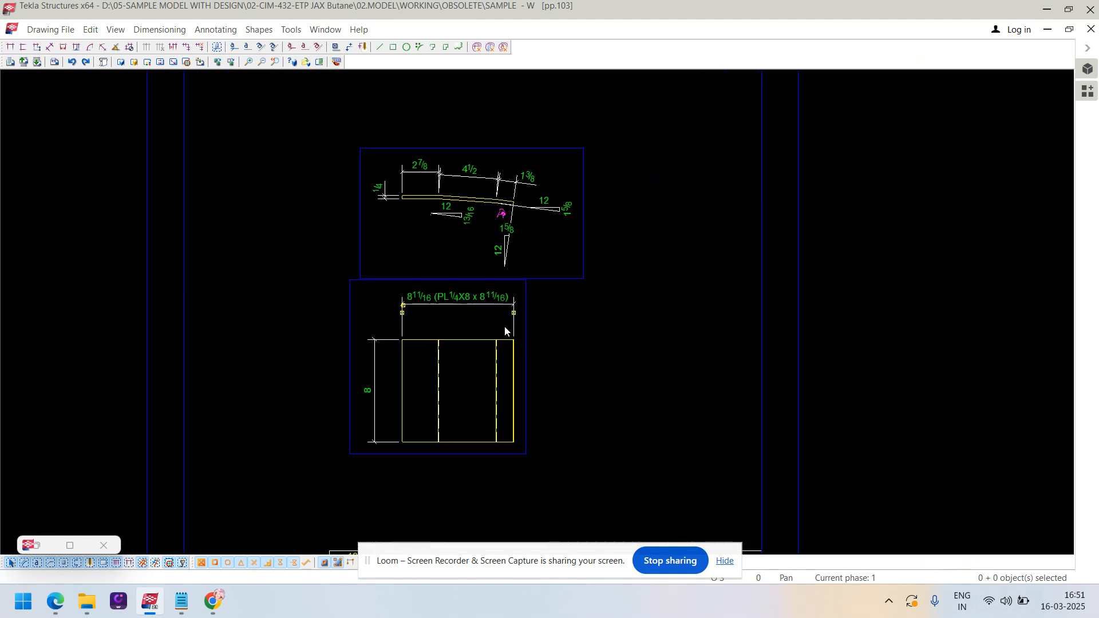
middle_click_drag(621, 333, 621, 361)
scroll(561, 234, "down", 3)
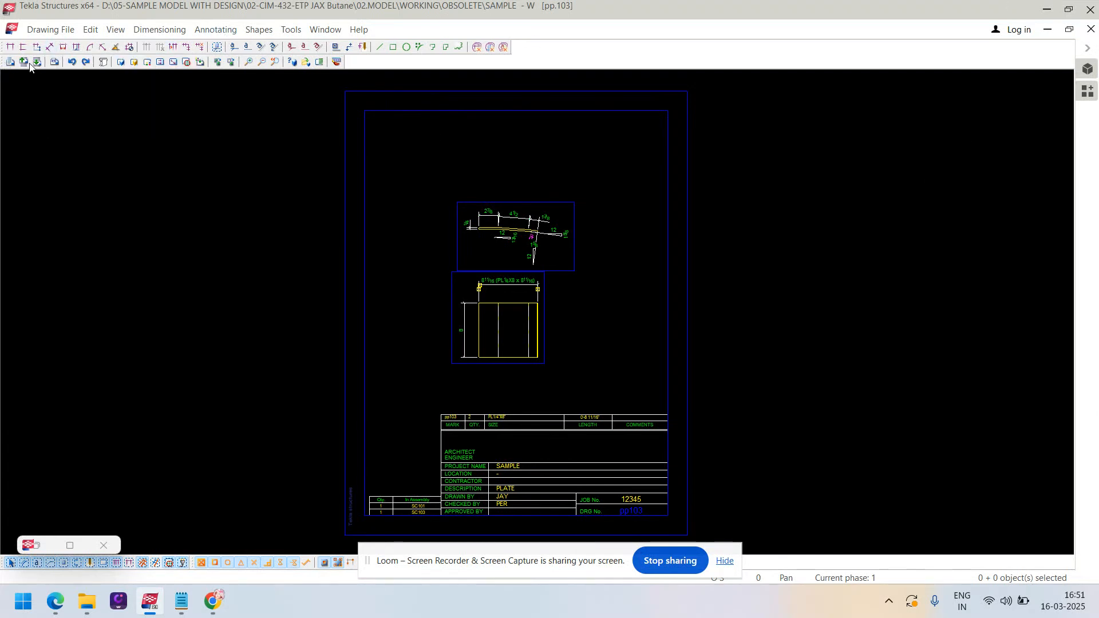
left_click(42, 63)
left_click(310, 276)
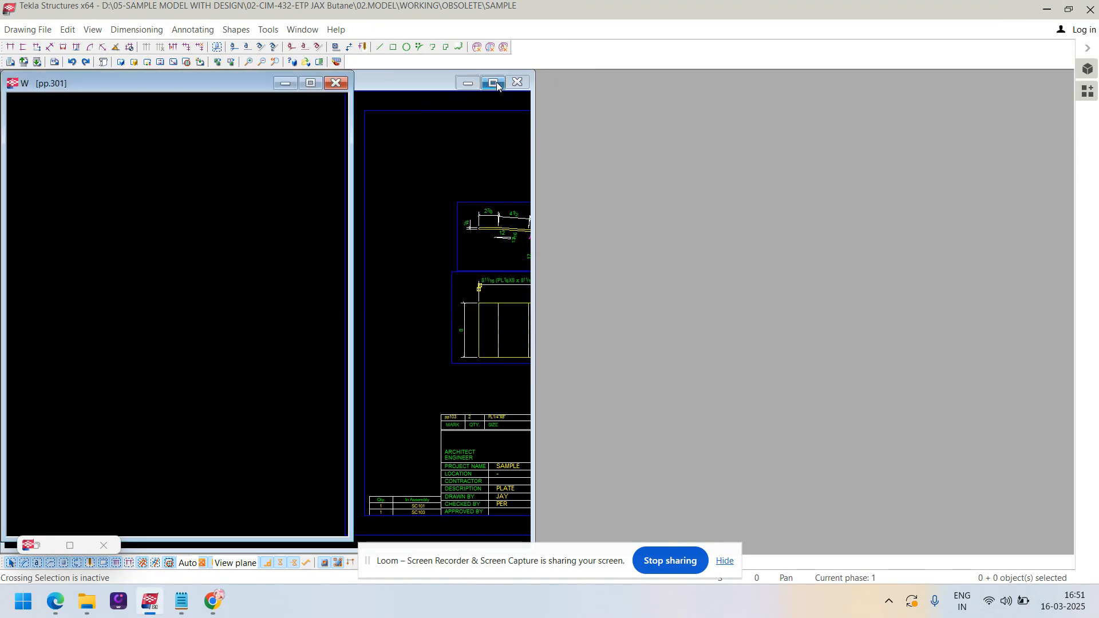
left_click(311, 81)
- Move pp.301's front view with the hole down and right, toward the middle of the sheet
mouse_move(272, 256)
middle_mouse_down()
mouse_move(623, 193)
mouse_move(329, 223)
mouse_move(368, 242)
mouse_move(272, 189)
mouse_move(169, 181)
middle_mouse_up()
mouse_move(163, 180)
left_mouse_down()
mouse_move(252, 309)
mouse_move(248, 326)
mouse_move(252, 315)
left_mouse_up()
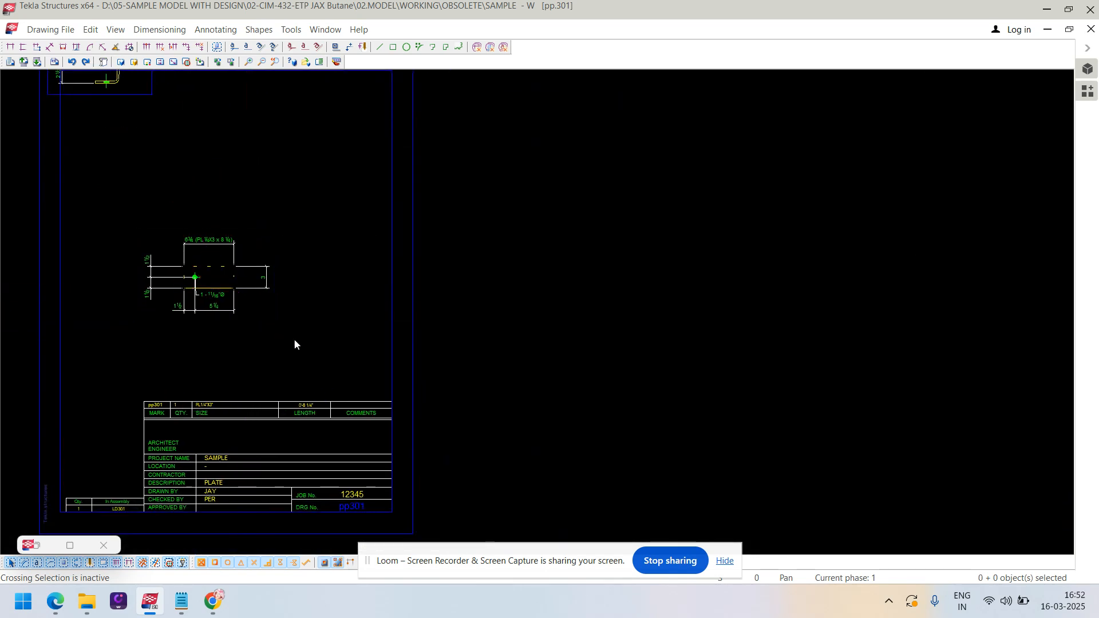
middle_click_drag(293, 338, 529, 260)
scroll(483, 208, "up", 4)
scroll(408, 260, "up", 3)
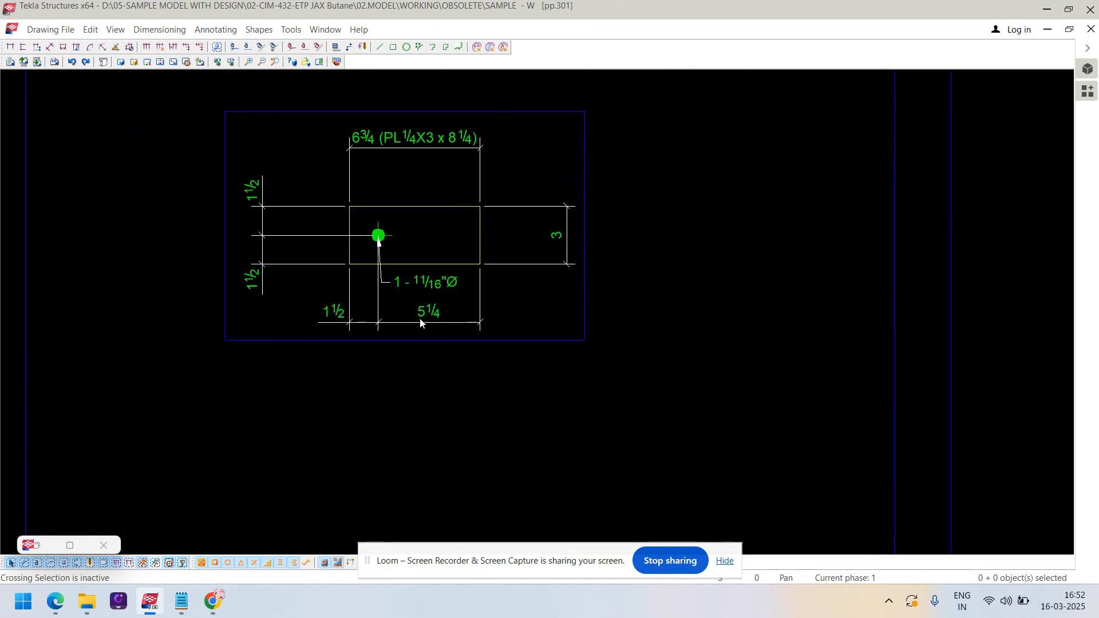
- Move the horizontal hole dimension chain from below the plate to between the plate and its overall length dimension
left_click_drag(432, 313, 428, 150)
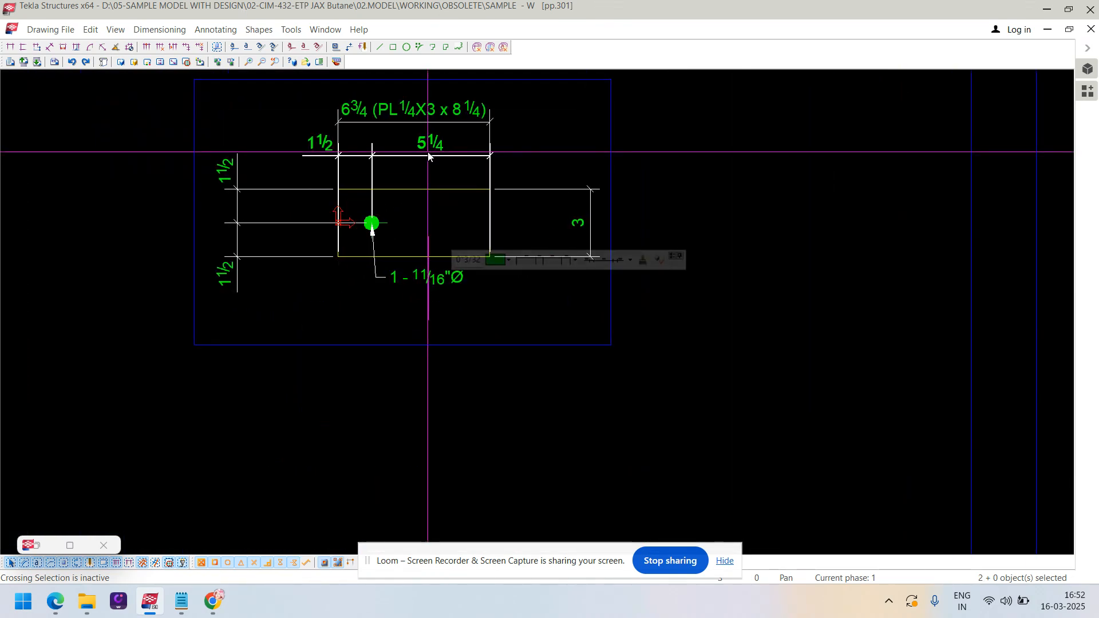
right_click(427, 151)
key("Escape")
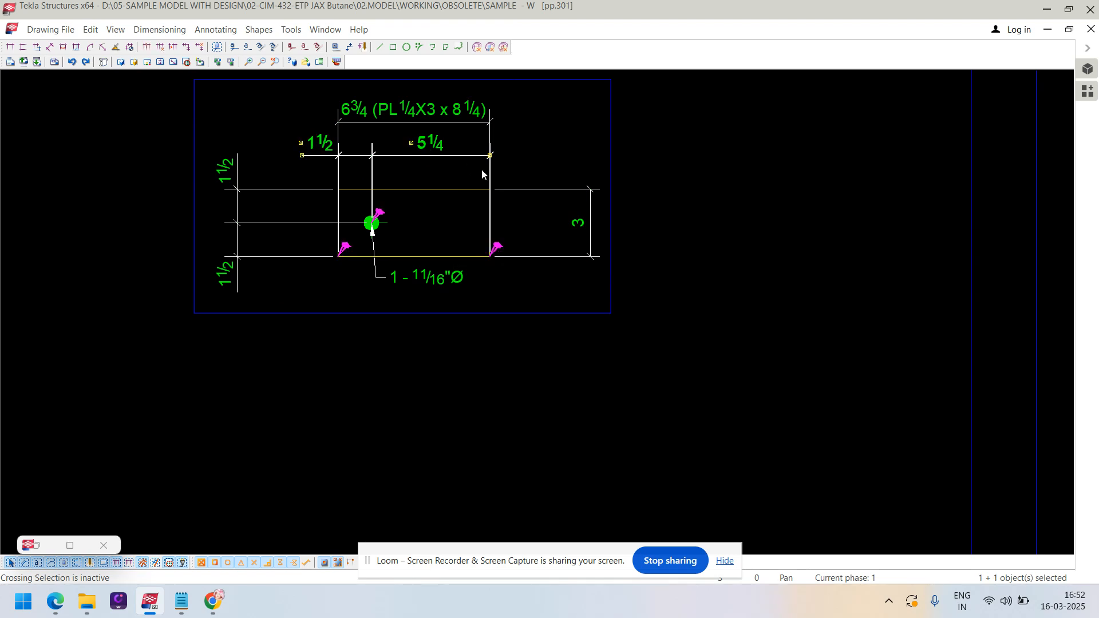
- Delete the horizontal hole dimension chain and the overall height dimension right of the plate
middle_click_drag(482, 171, 421, 191)
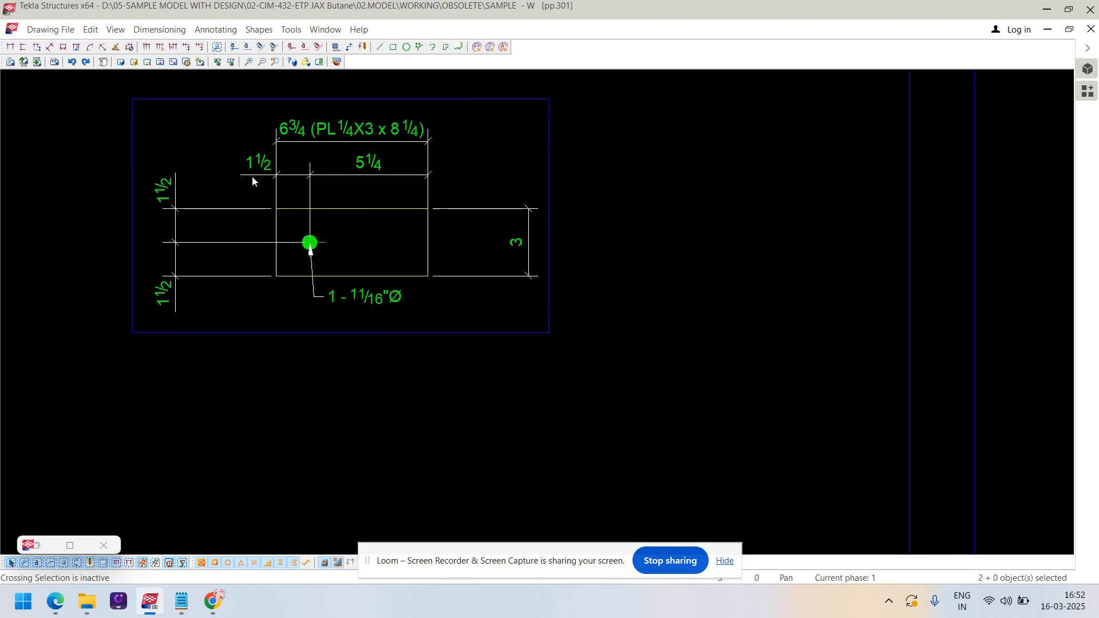
key("Delete")
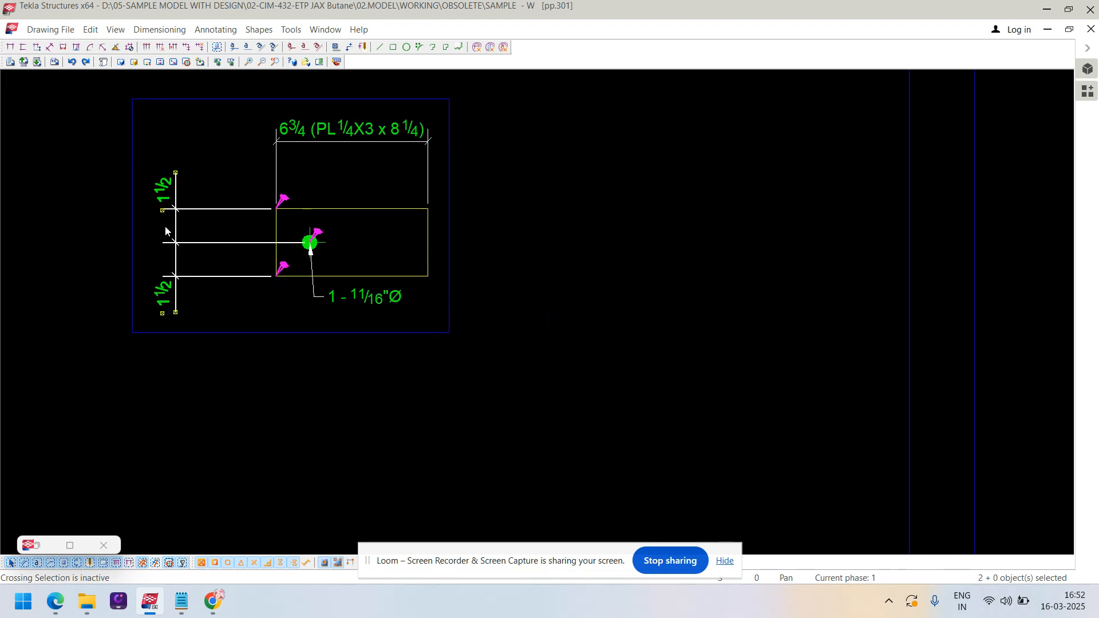
- Move the vertical hole dimension chain closer to the plate's left edge and the hole diameter label below the plate
left_click_drag(206, 206, 239, 204)
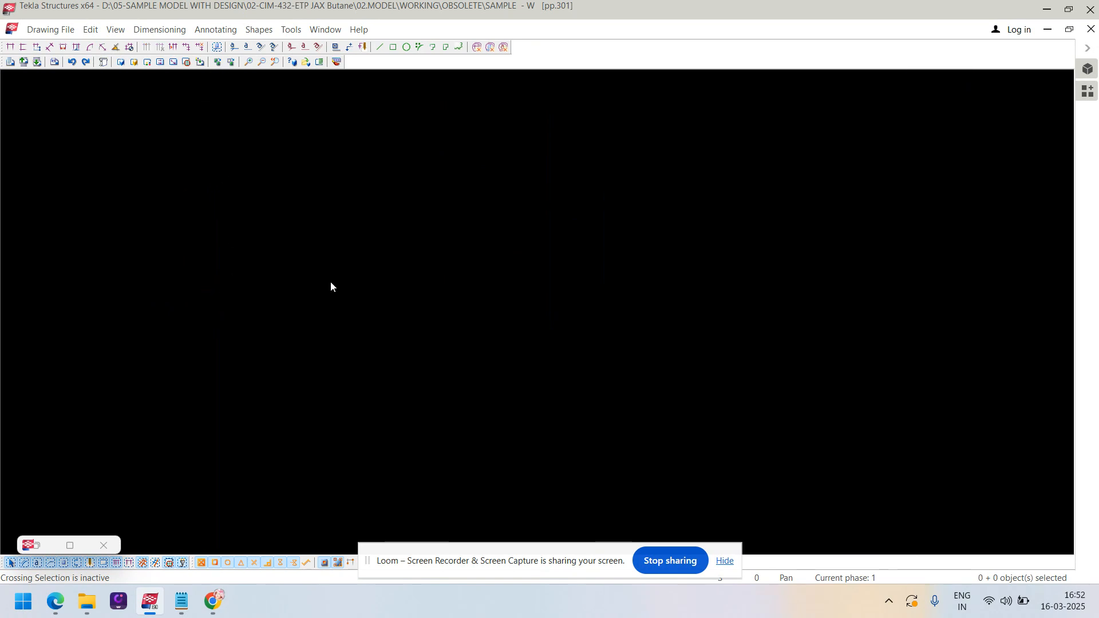
mouse_move(382, 310)
left_mouse_down()
mouse_move(411, 253)
mouse_move(427, 147)
mouse_move(538, 157)
mouse_move(425, 324)
mouse_move(453, 326)
mouse_move(427, 326)
left_mouse_up()
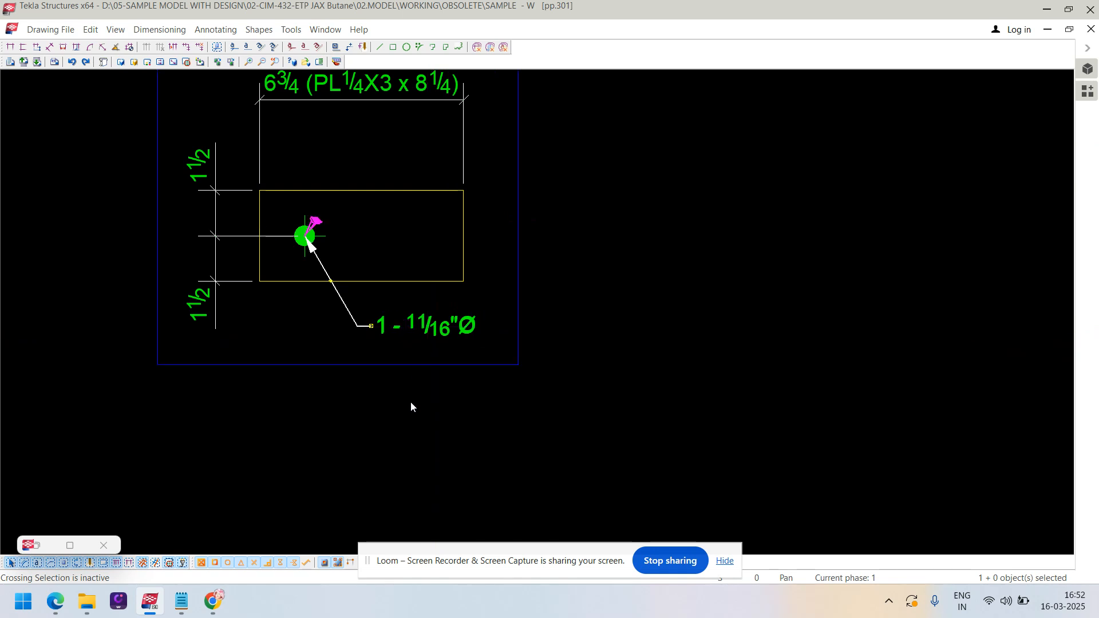
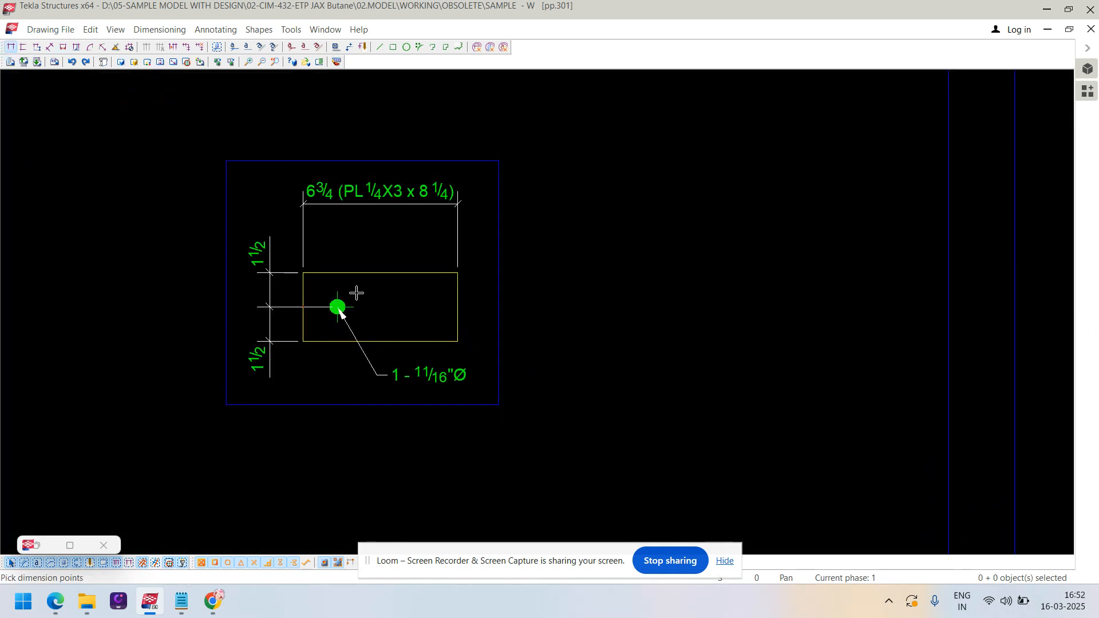
- Add a horizontal dimension chain through the plate's left edge, hole centre and right edge, placed between the plate and the overall length dimension
left_click(456, 243)
right_click(318, 208)
left_click(344, 216)
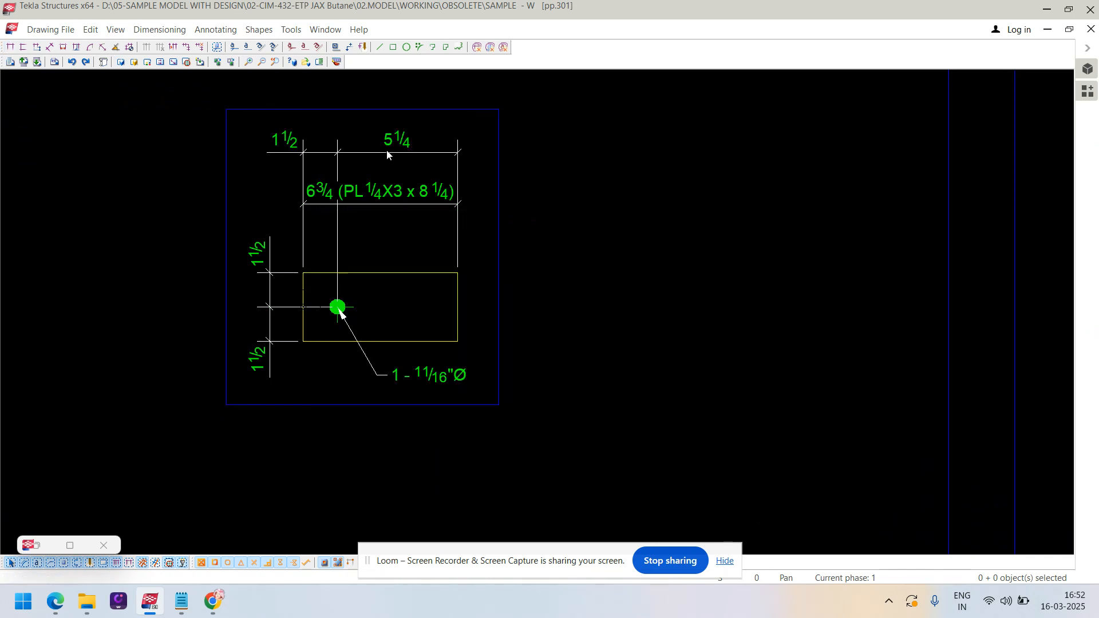
mouse_move(401, 152)
left_mouse_down()
mouse_move(400, 250)
mouse_move(412, 228)
left_mouse_up()
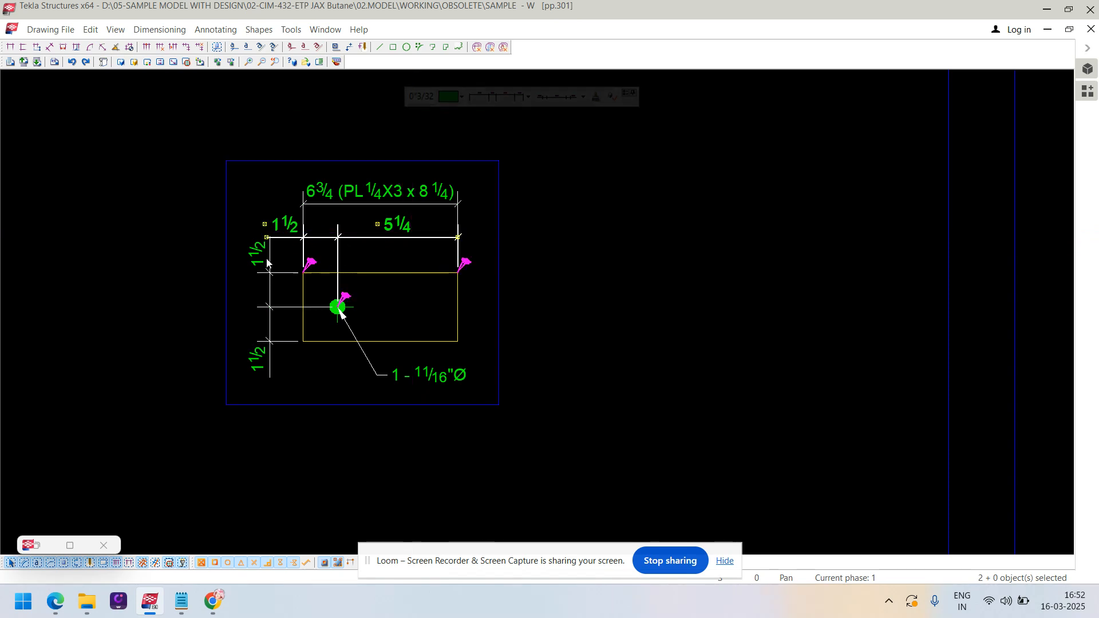
- Move the vertical hole dimension chain slightly left and add an overall plate height dimension just outside it
scroll(262, 256, "up", 2)
mouse_move(235, 259)
left_mouse_down()
mouse_move(197, 261)
mouse_move(214, 259)
left_mouse_up()
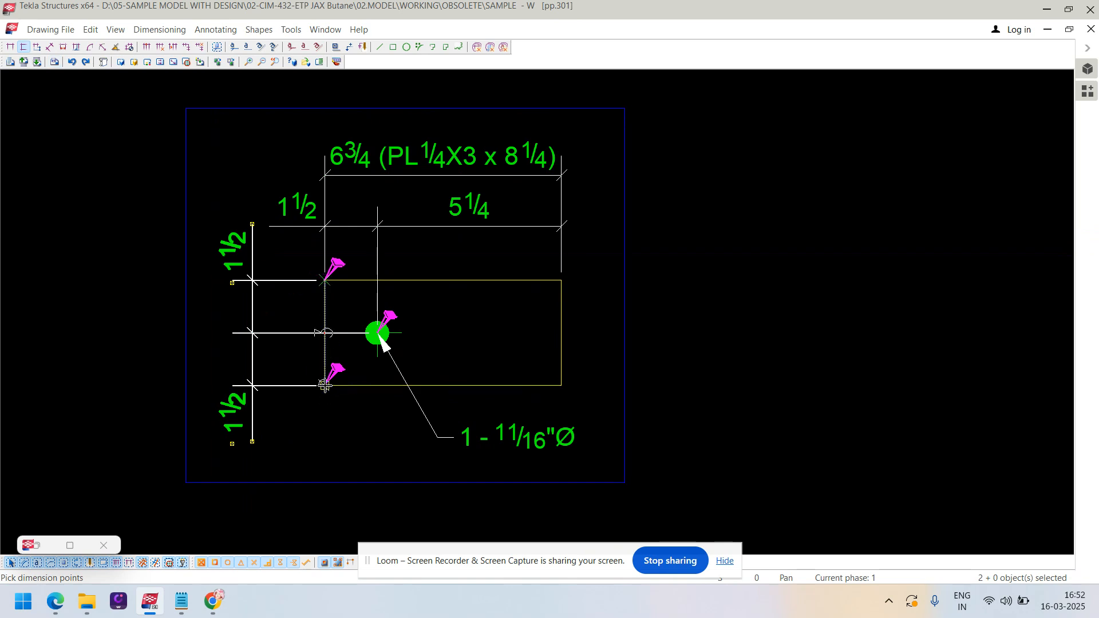
left_click(189, 360)
right_click(187, 235)
left_click(217, 250)
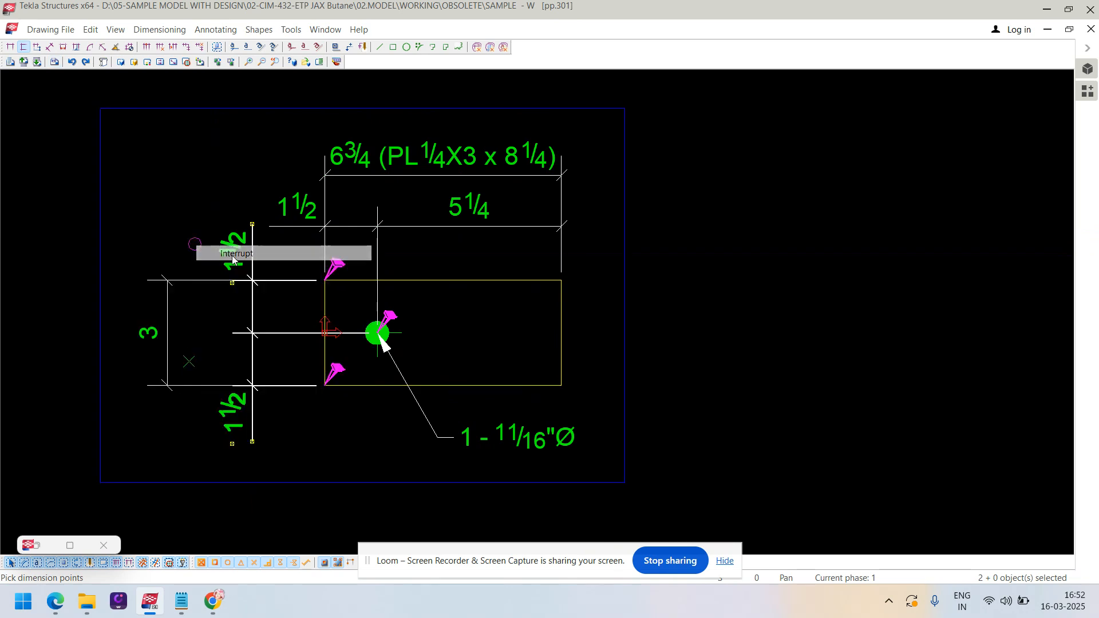
left_click_drag(167, 327, 193, 327)
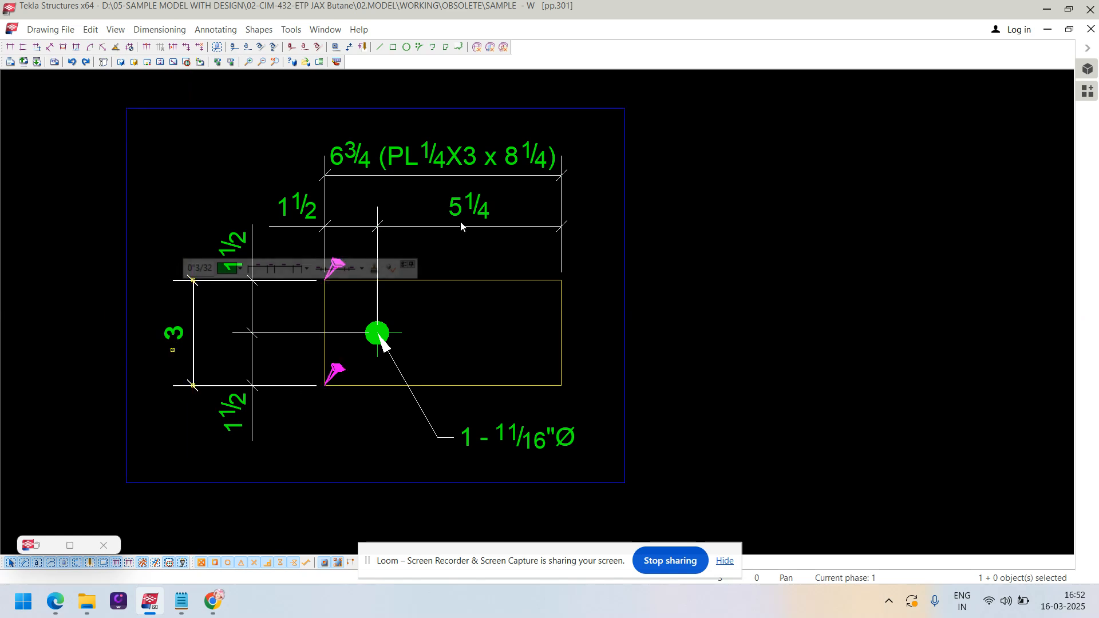
mouse_move(487, 141)
left_mouse_down()
mouse_move(418, 231)
mouse_move(465, 188)
mouse_move(465, 209)
left_mouse_up()
key("Escape")
scroll(464, 209, "down", 3)
middle_click_drag(465, 209, 307, 131)
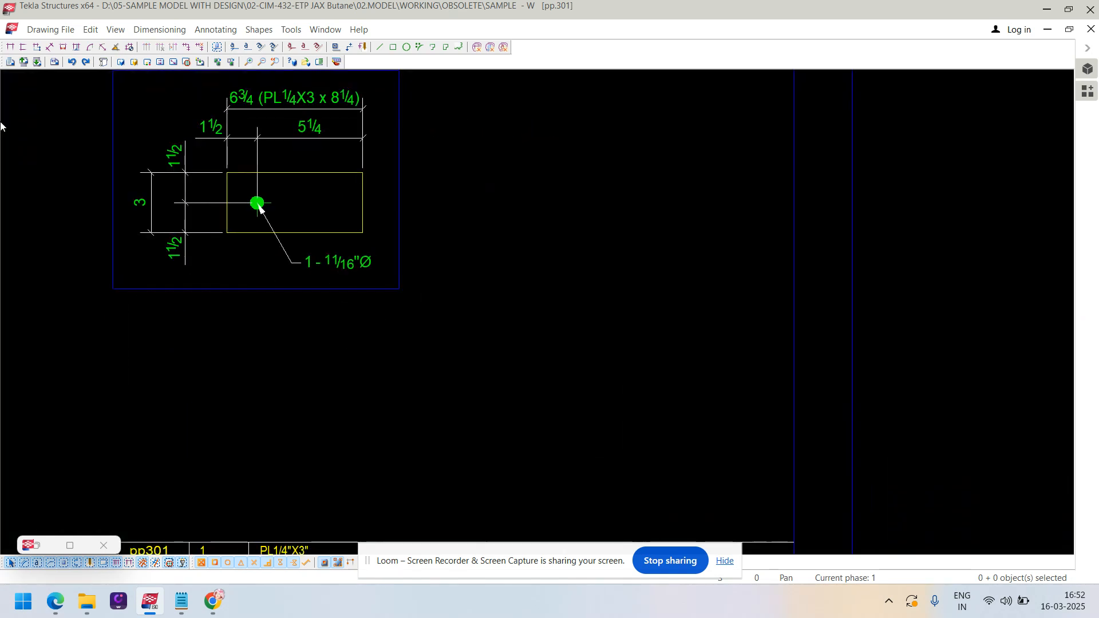
- Move the bent plate's edge view from the sheet's upper-left corner to directly above the front view
middle_click_drag(409, 260, 532, 375)
scroll(533, 375, "down", 3)
middle_click_drag(549, 218, 572, 316)
scroll(474, 210, "down", 3)
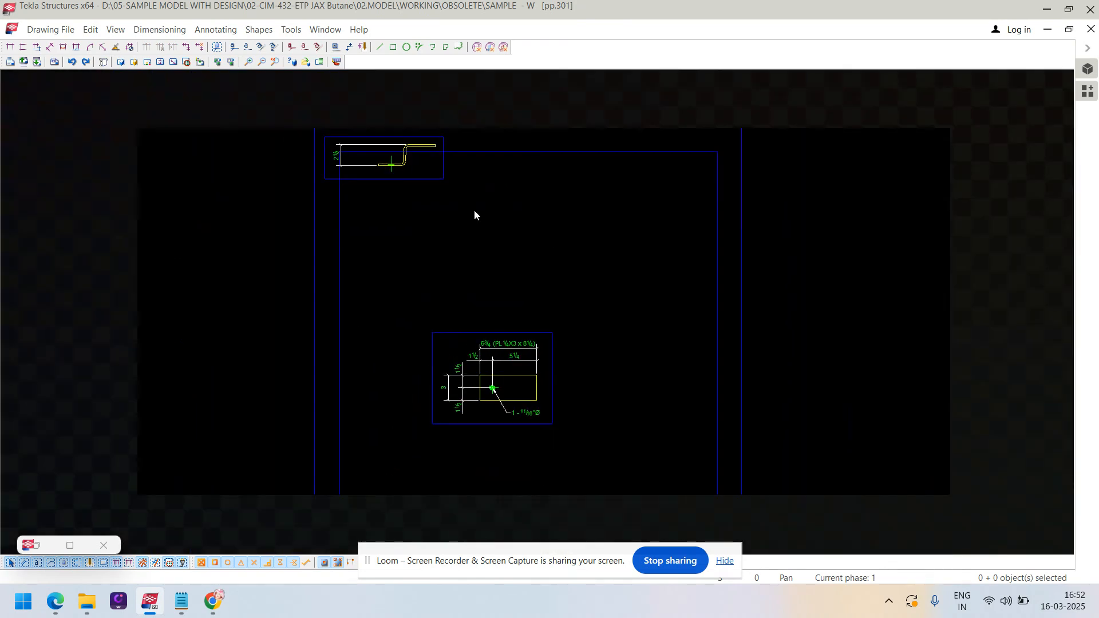
scroll(470, 209, "up", 1)
left_click(459, 212)
scroll(459, 211, "up", 2)
mouse_move(458, 215)
left_mouse_down()
mouse_move(545, 292)
mouse_move(640, 478)
left_mouse_up()
- Add a vertical plate thickness dimension at the lower leg's left end and move it close to the plate
middle_click_drag(666, 371, 559, 232)
scroll(465, 324, "up", 5)
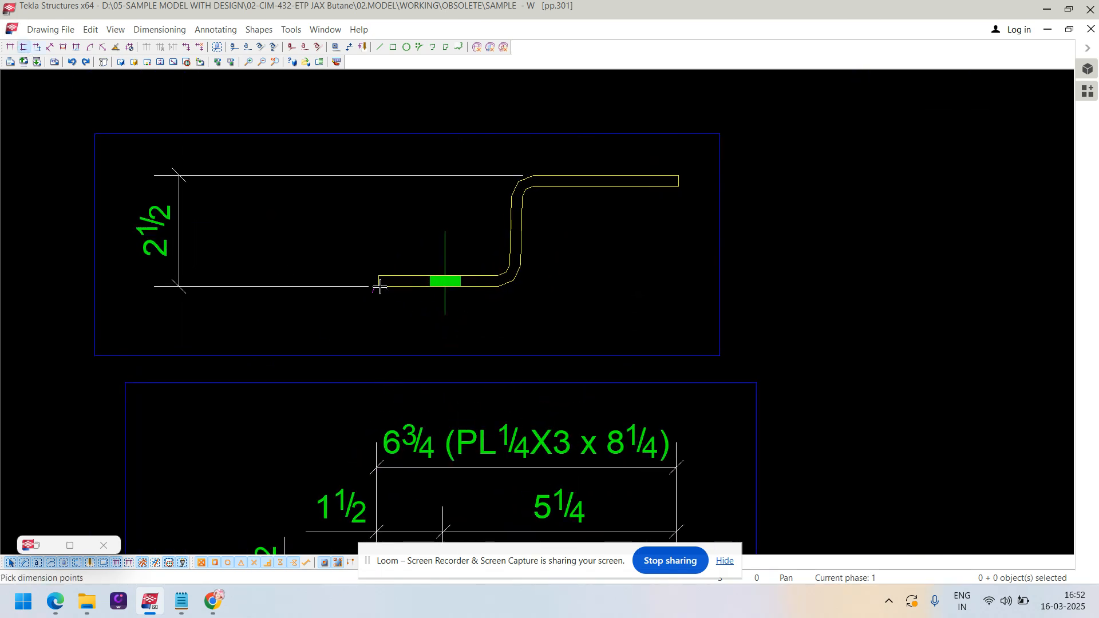
scroll(379, 287, "up", 3)
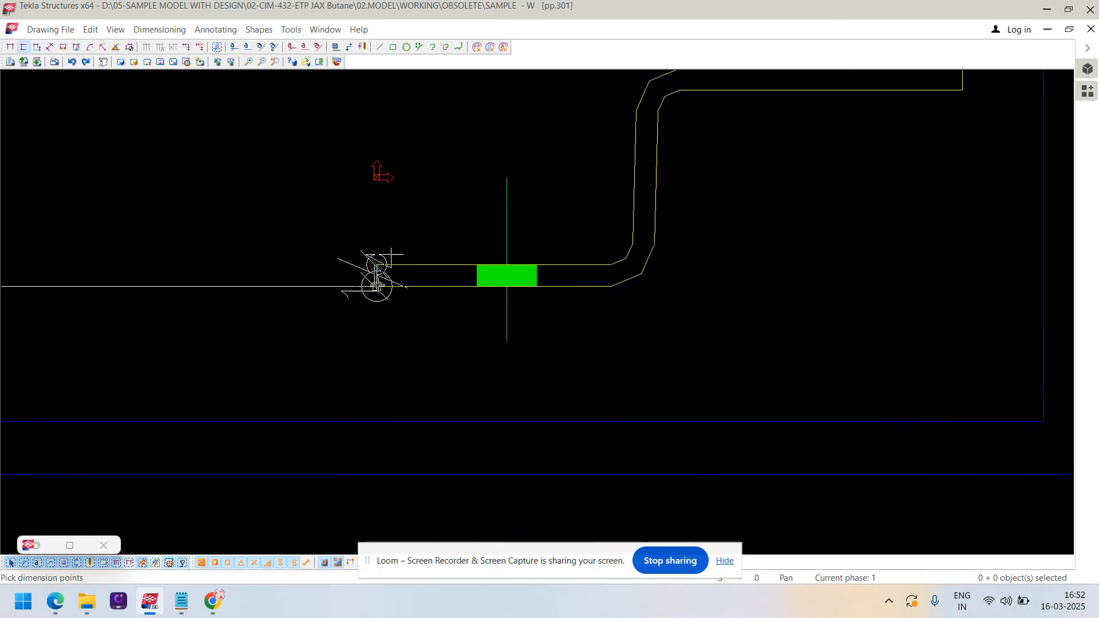
right_click(290, 195)
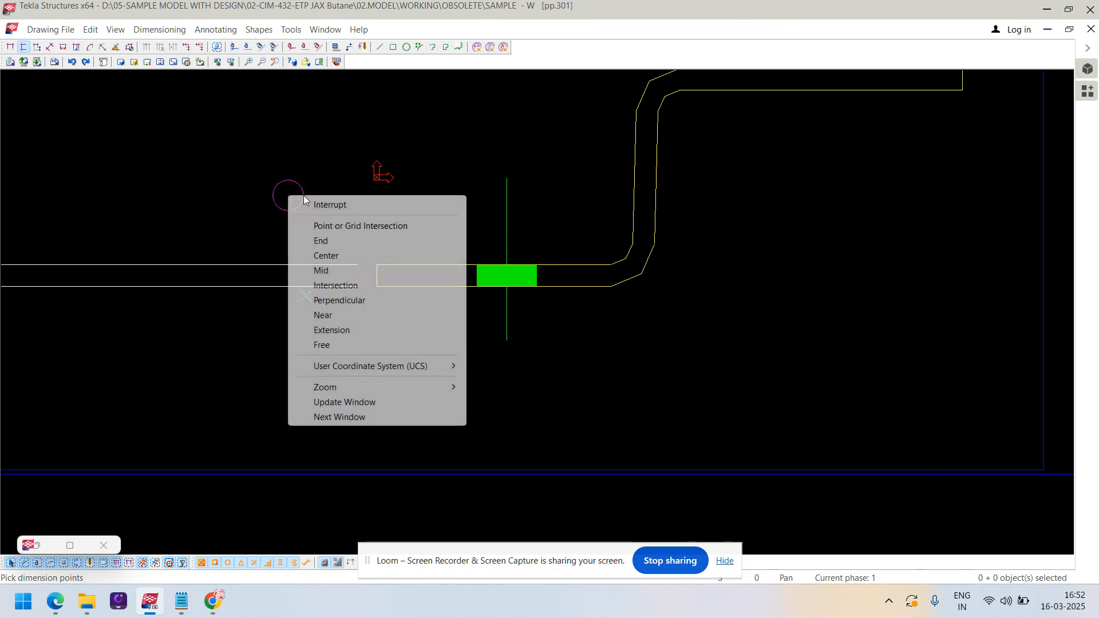
left_click(306, 204)
scroll(432, 278, "down", 4)
left_click_drag(194, 298, 376, 298)
left_click(269, 236)
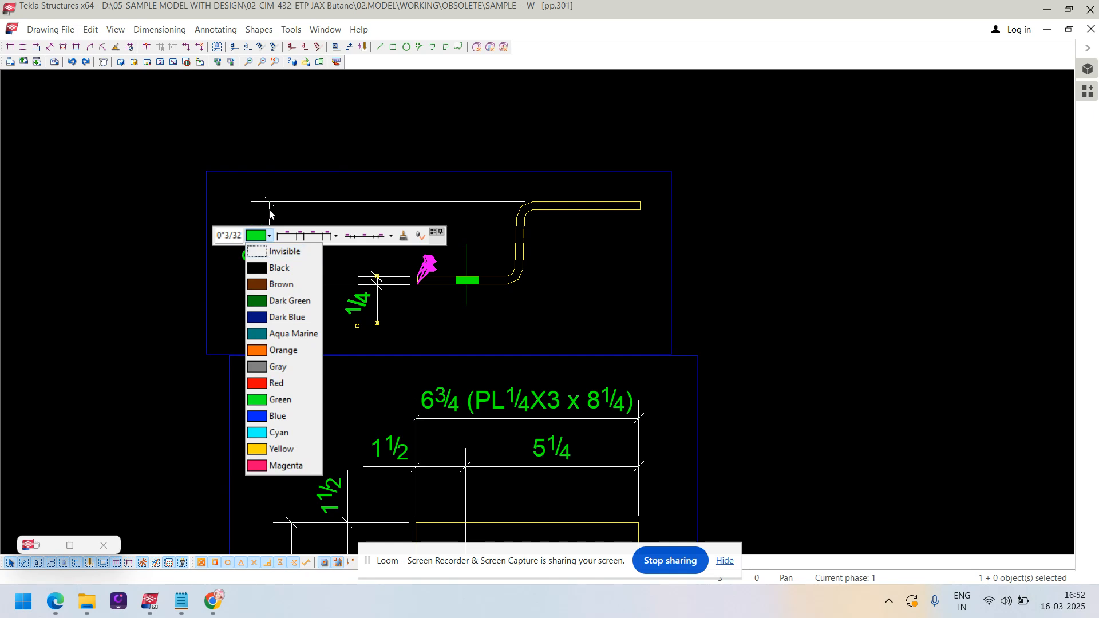
- Add a vertical dimension chain through the edge view's bottom edge, upper bend start and top edge, and move it between the overall height dimension and the plate
scroll(270, 214, "up", 3)
scroll(319, 229, "down", 1)
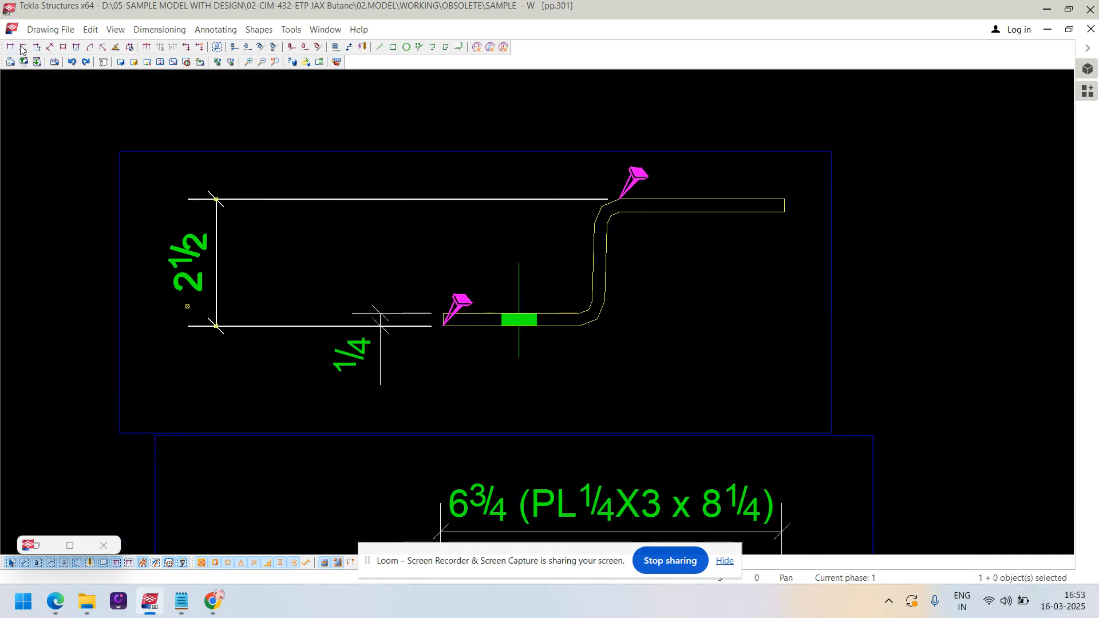
scroll(634, 189, "up", 3)
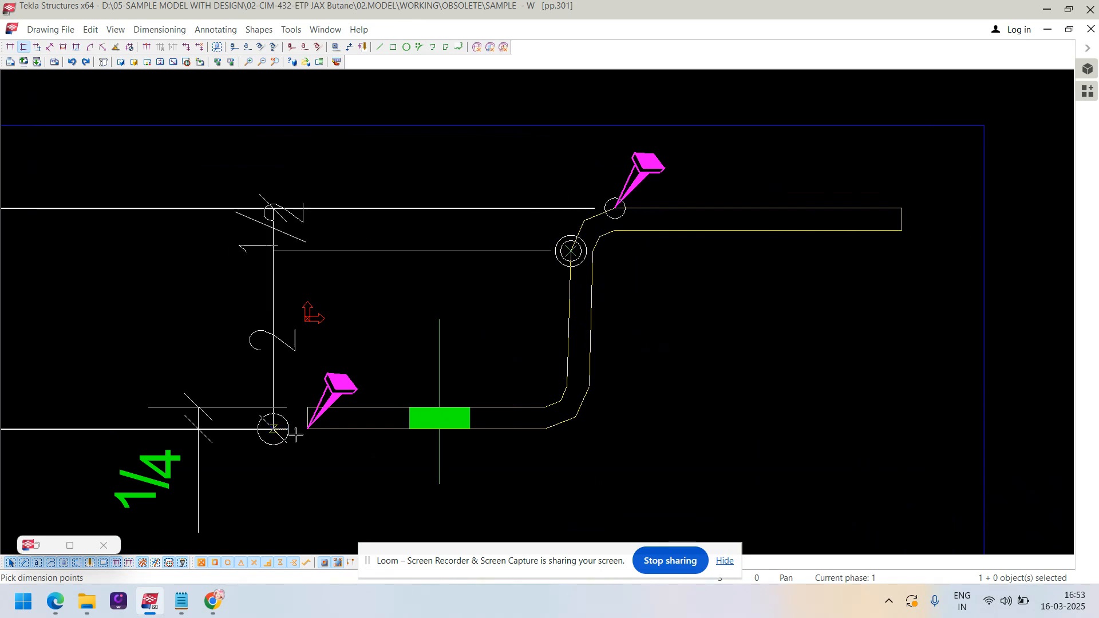
left_click(306, 427)
middle_click_drag(189, 403, 534, 405)
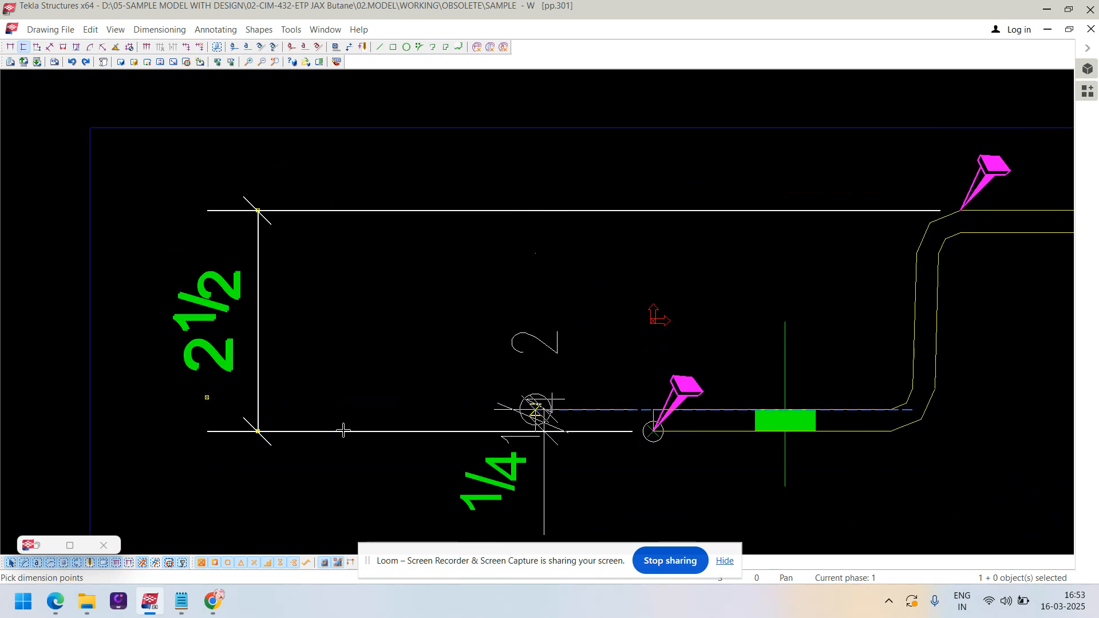
scroll(398, 440, "down", 1)
right_click(275, 225)
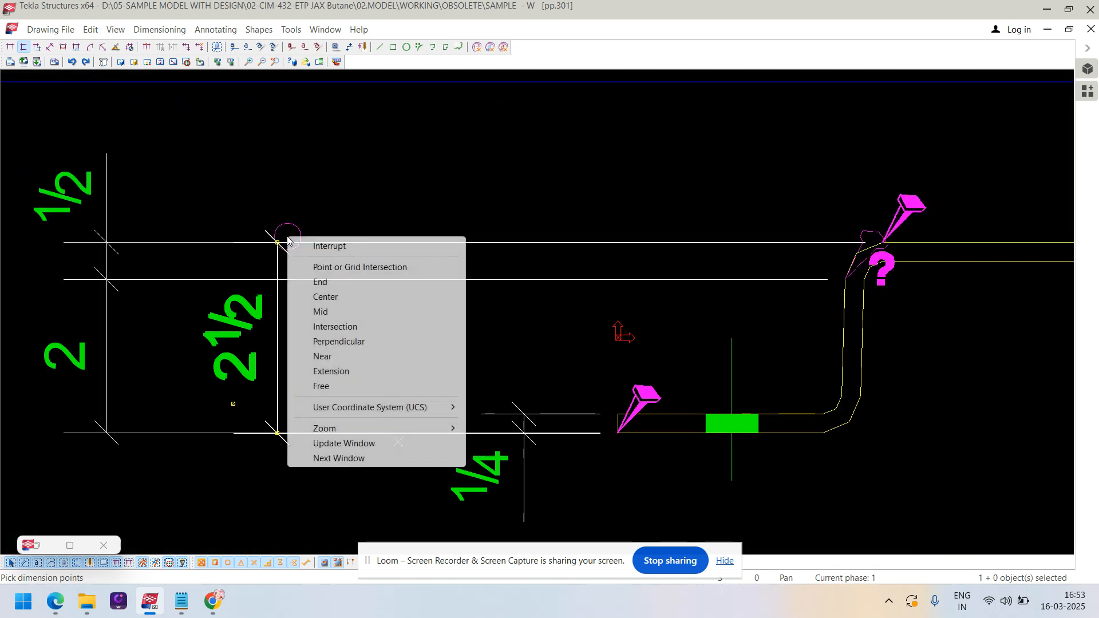
left_click(320, 246)
left_click_drag(64, 211, 367, 228)
left_click(511, 170)
- Add an overall horizontal dimension above the edge view from the lower leg's left end to the upper leg's right end
left_click(11, 52)
middle_click_drag(117, 106, 13, 92)
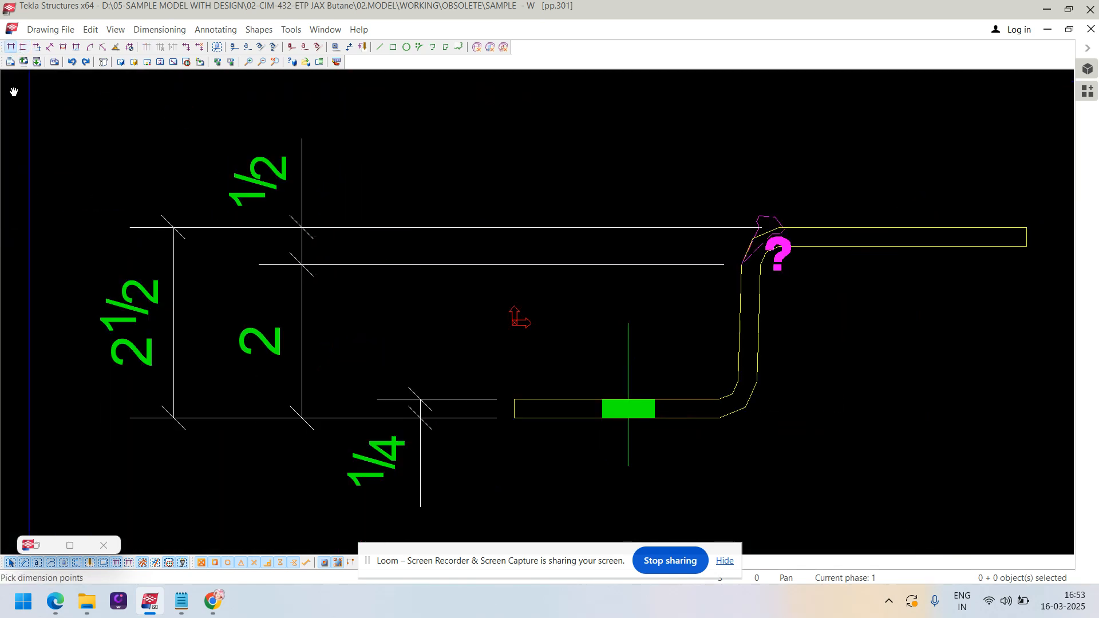
scroll(166, 202, "down", 2)
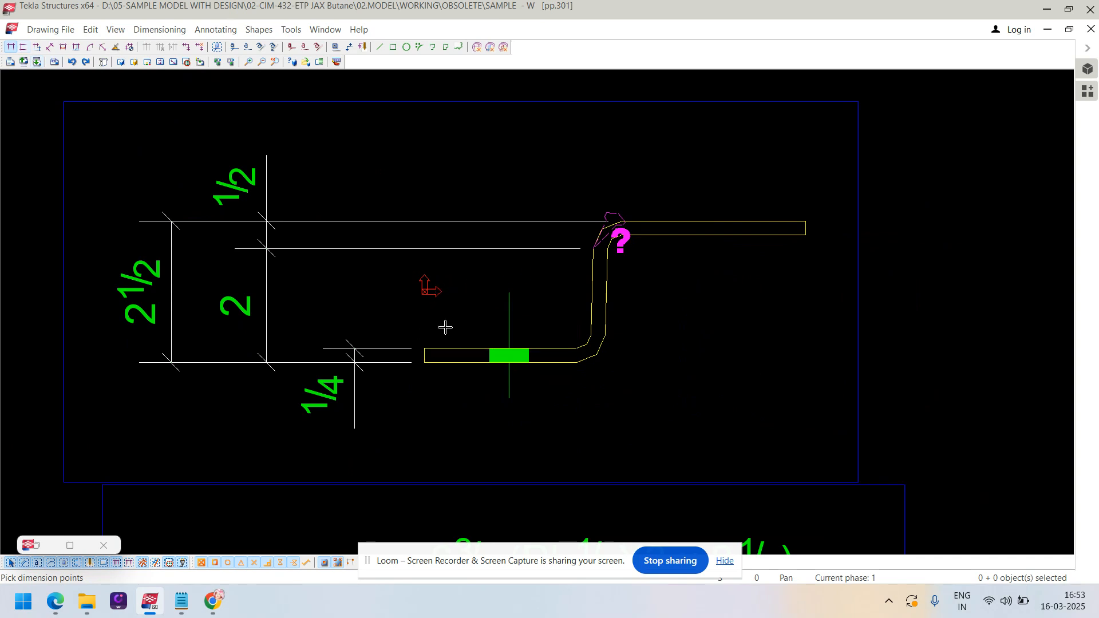
middle_click_drag(430, 275, 429, 280)
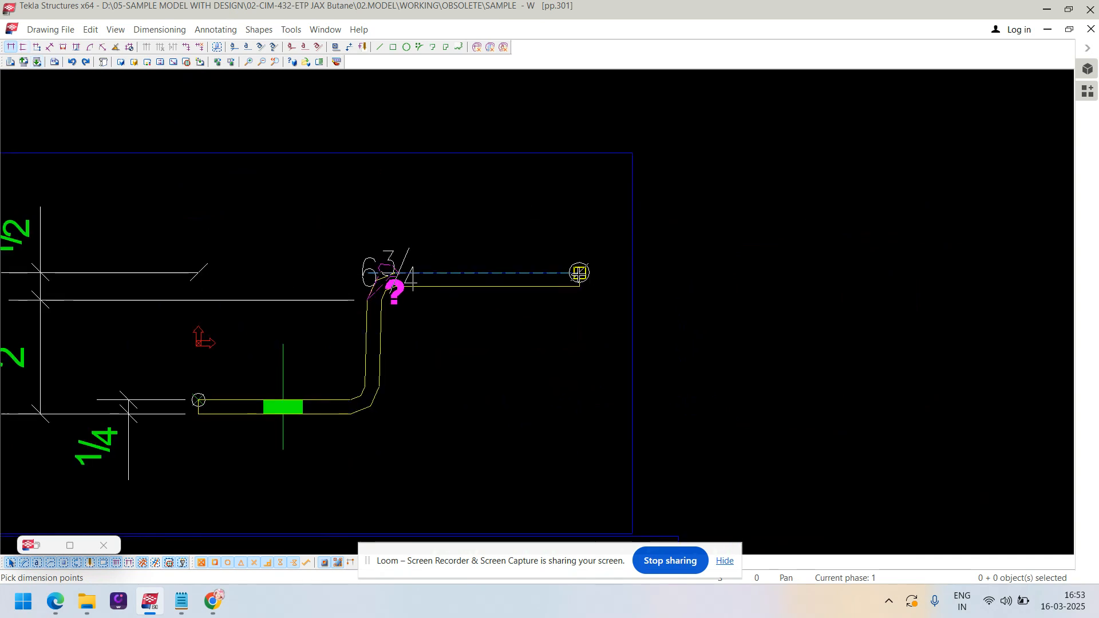
left_click(579, 273)
middle_click(575, 114)
right_click(547, 121)
left_click(572, 133)
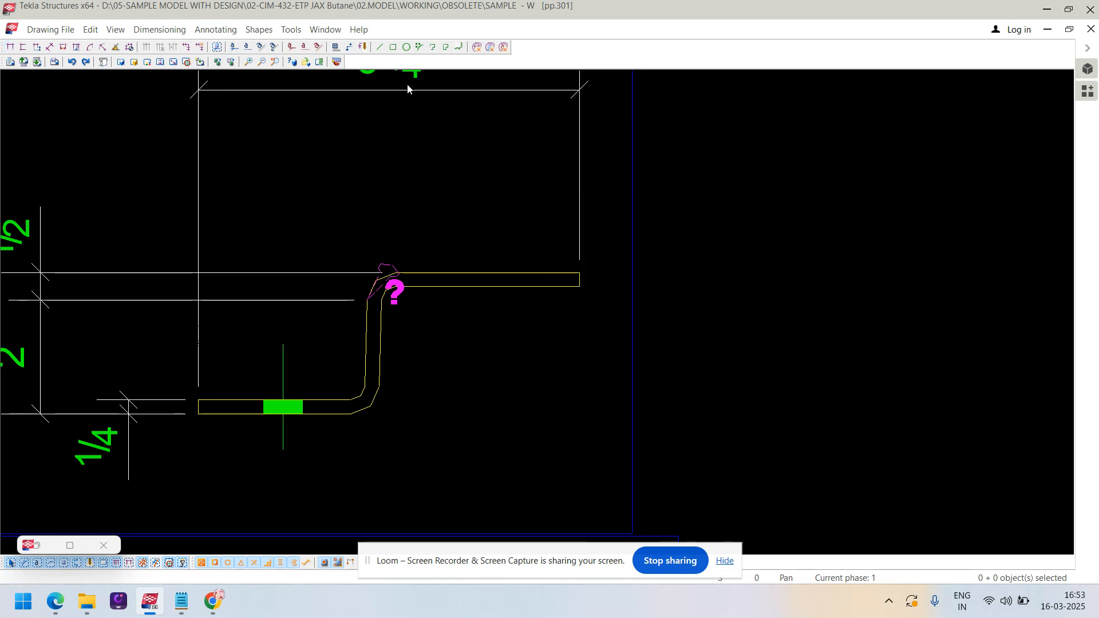
- Add the upper bend's outer start and end points to the horizontal dimension and move the resulting chain closer to the plate
right_click(408, 89)
left_click(441, 217)
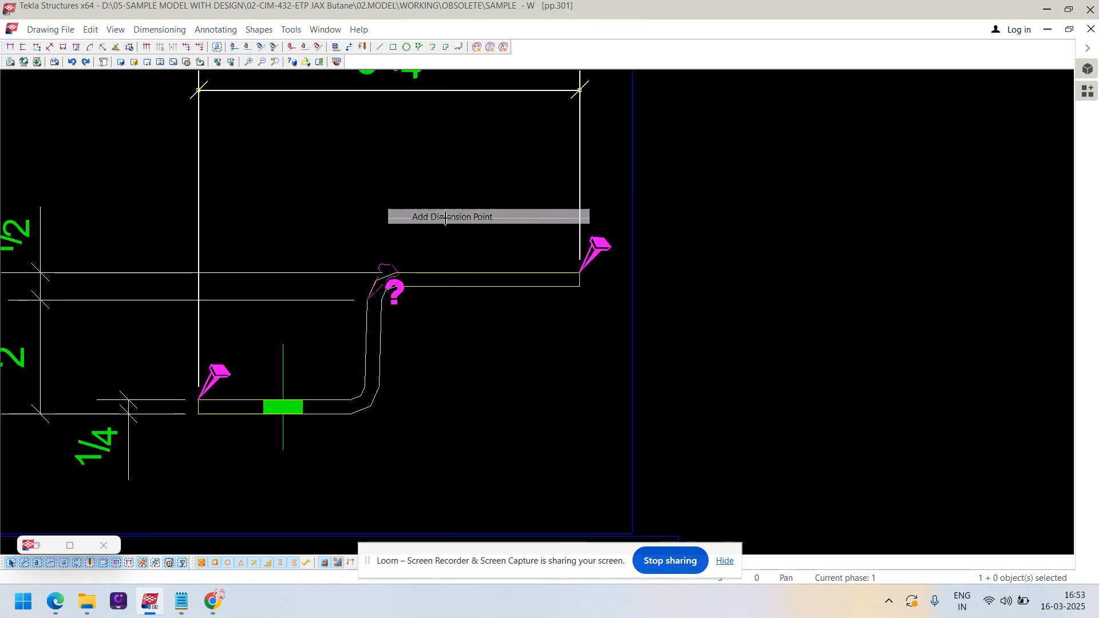
scroll(367, 301, "up", 2)
left_click(367, 297)
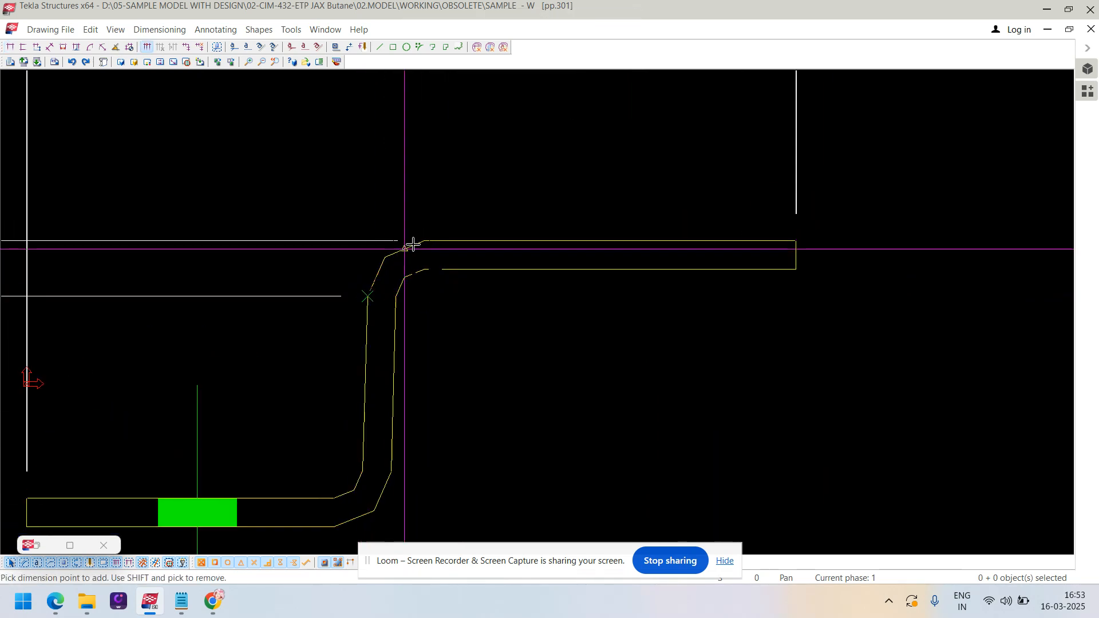
scroll(424, 241, "down", 3)
right_click(533, 146)
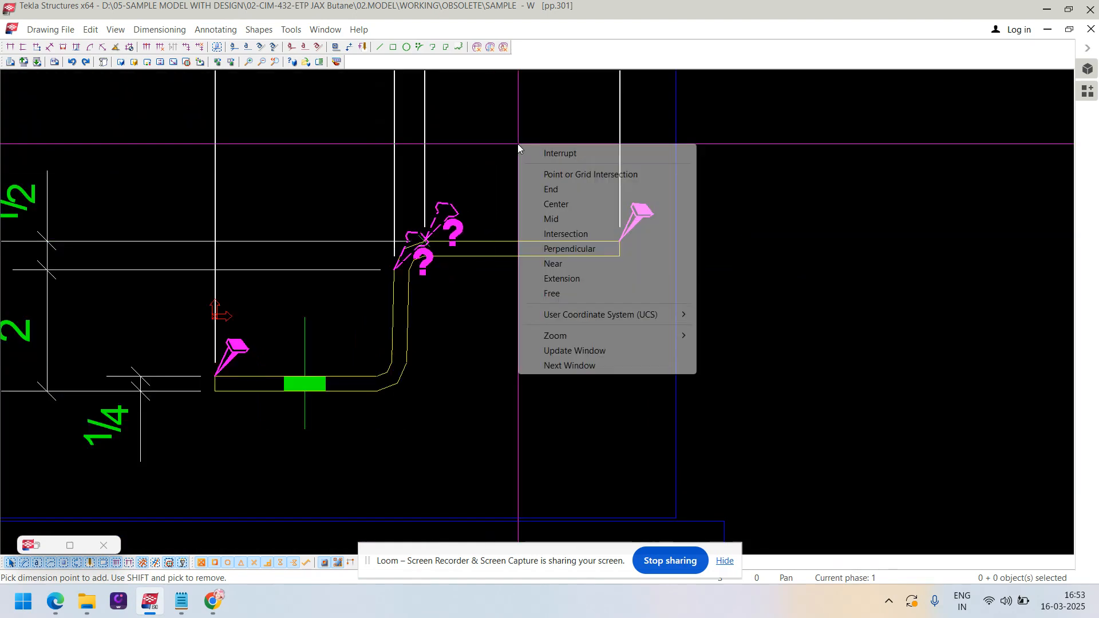
left_click(566, 152)
scroll(523, 258, "down", 2)
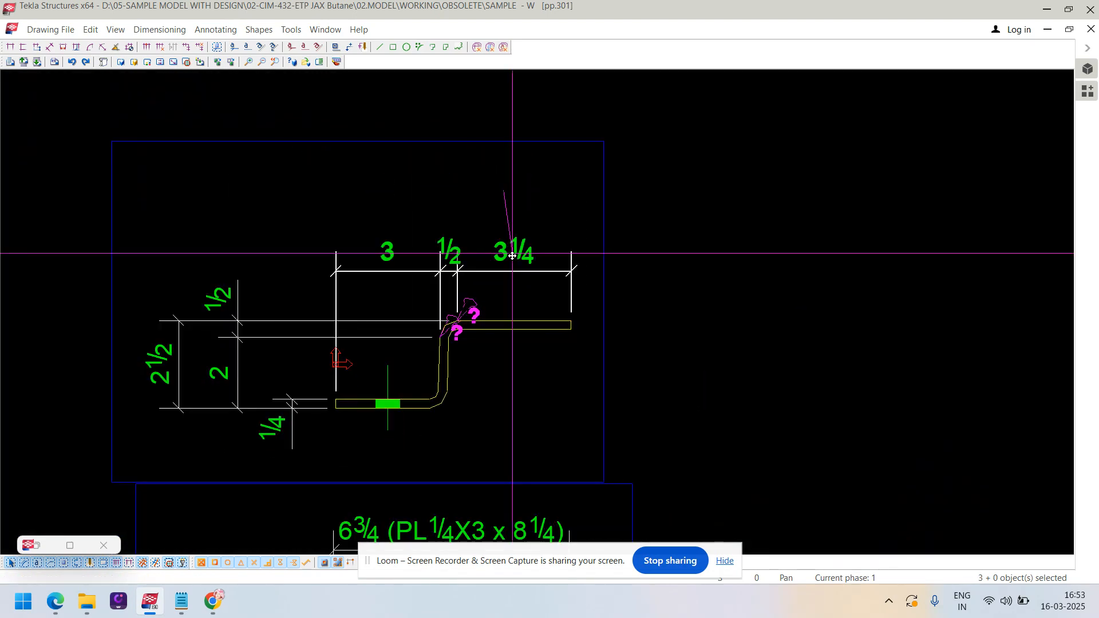
left_click(519, 305)
middle_click_drag(559, 328, 415, 234)
scroll(418, 234, "down", 1)
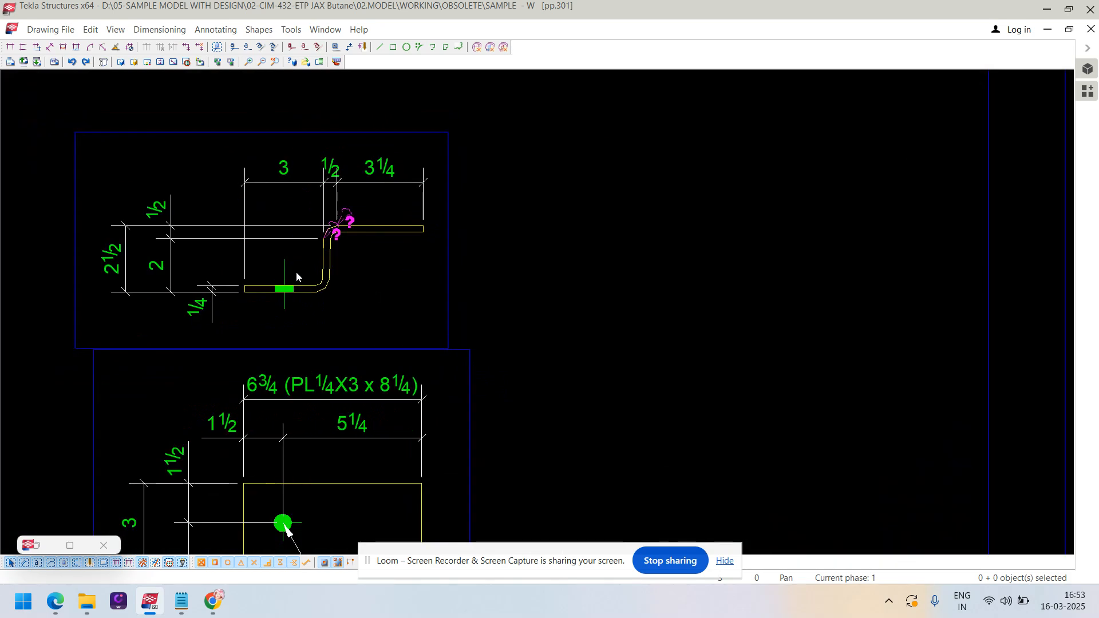
- Add a radius dimension through three points on the upper bend's inner curve, placed to the lower right of the plate
scroll(297, 289, "up", 2)
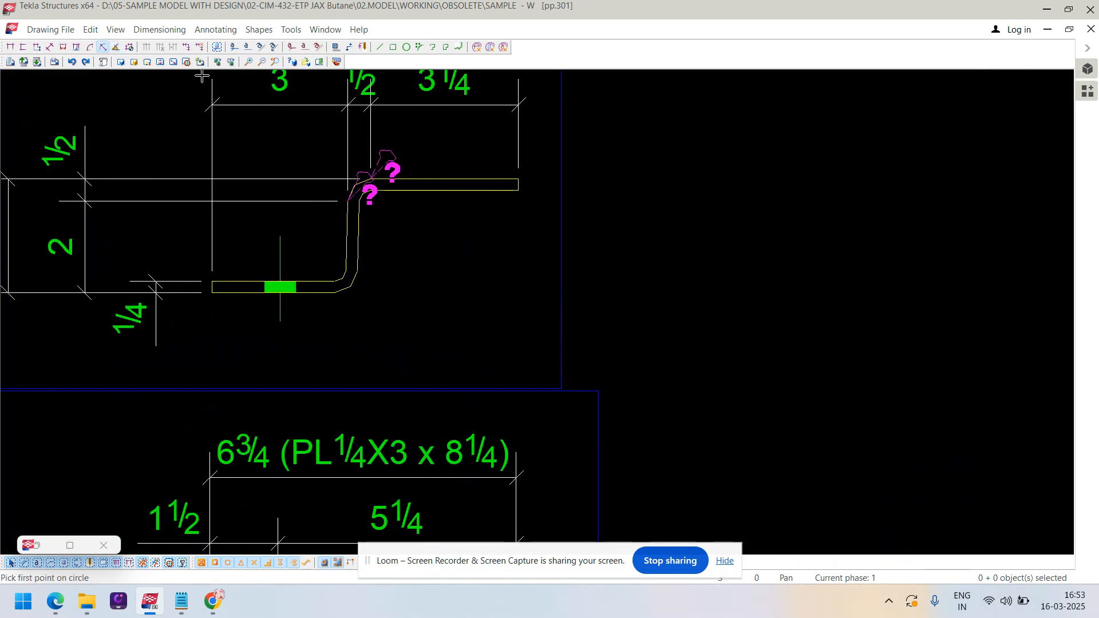
scroll(348, 205, "up", 2)
scroll(364, 213, "up", 3)
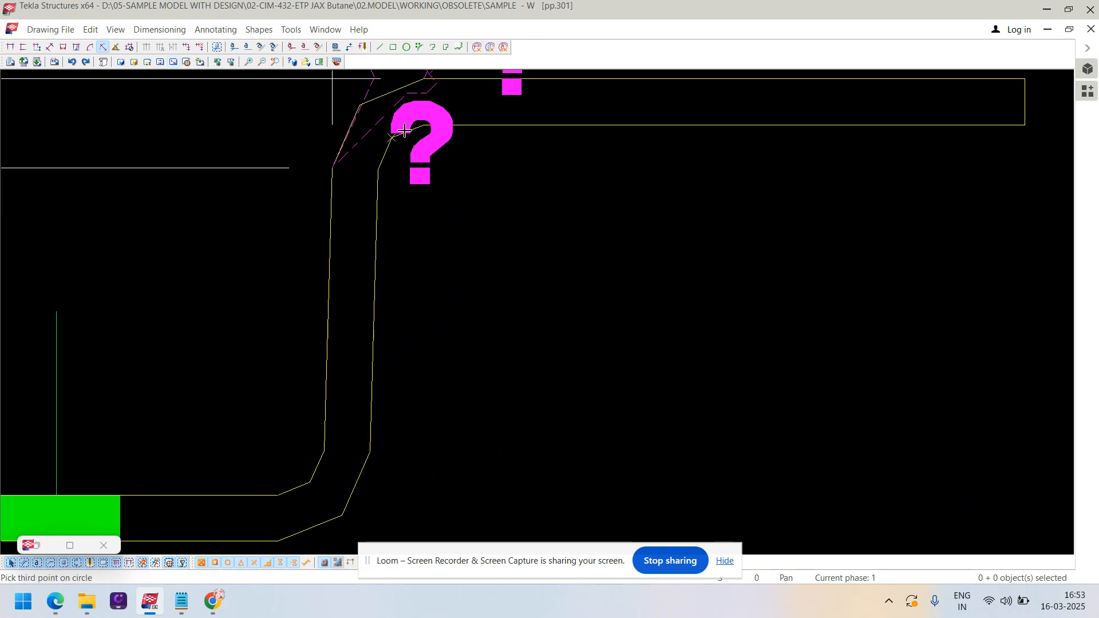
left_click(498, 235)
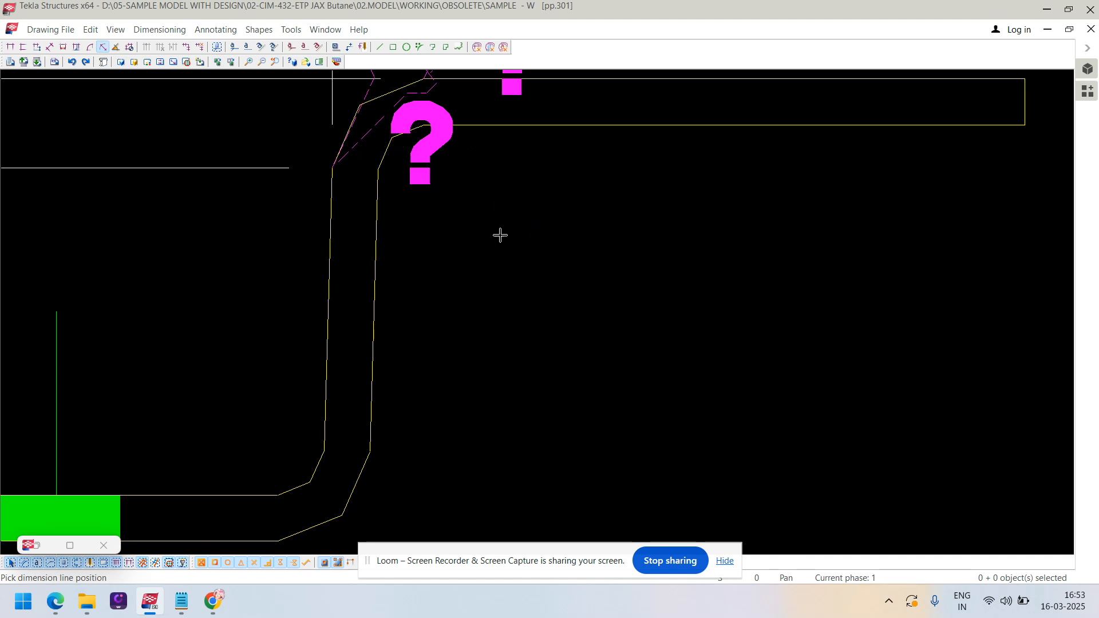
scroll(536, 220, "down", 1)
scroll(536, 220, "down", 1)
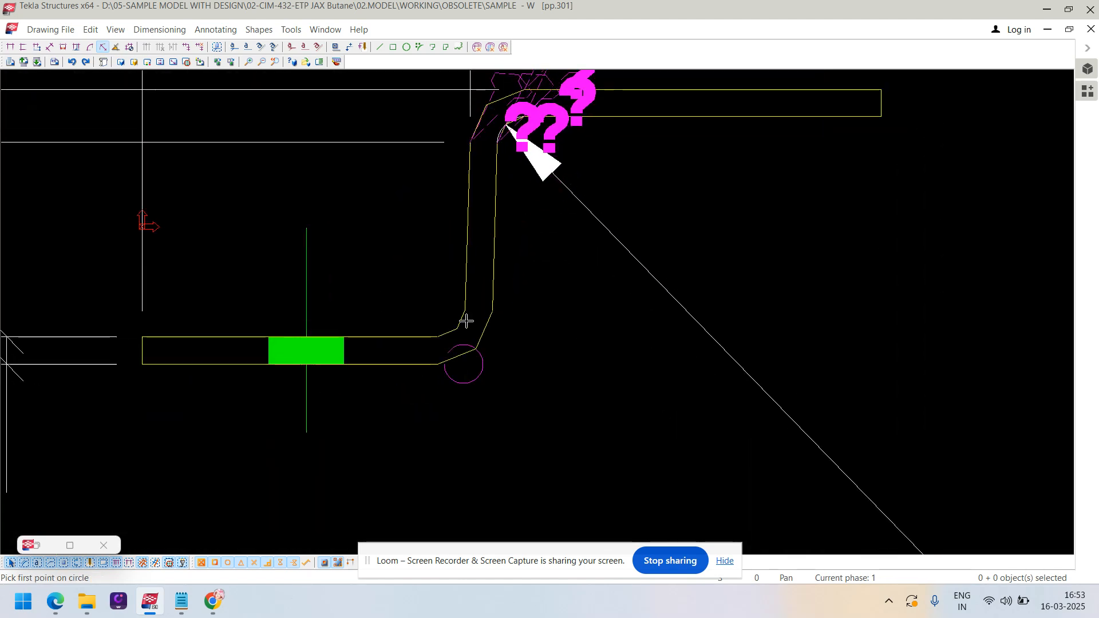
- Add a radius dimension through three points on the lower bend's inner curve, placed to the upper left beyond the horizontal chain
scroll(461, 294, "up", 4)
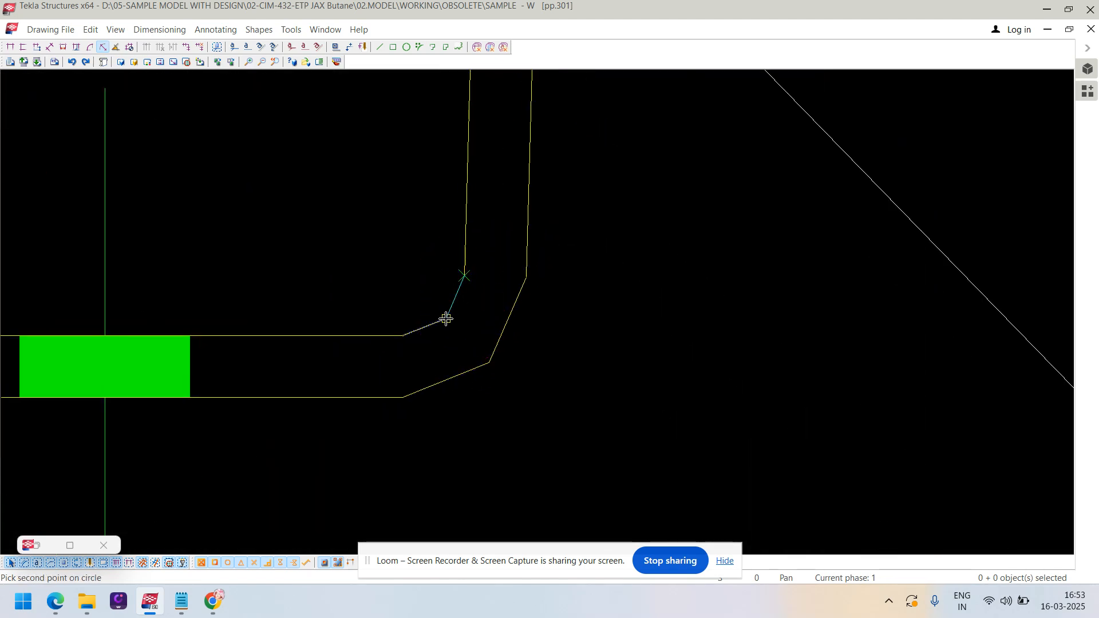
left_click(403, 335)
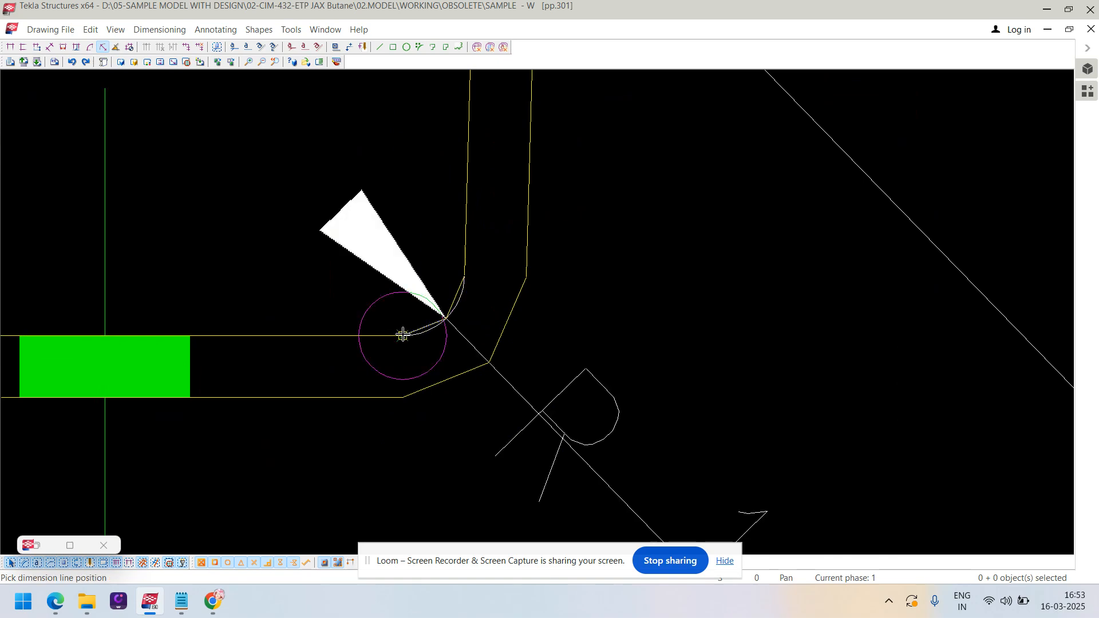
middle_click_drag(310, 236, 394, 350)
scroll(395, 350, "down", 1)
scroll(394, 349, "down", 3)
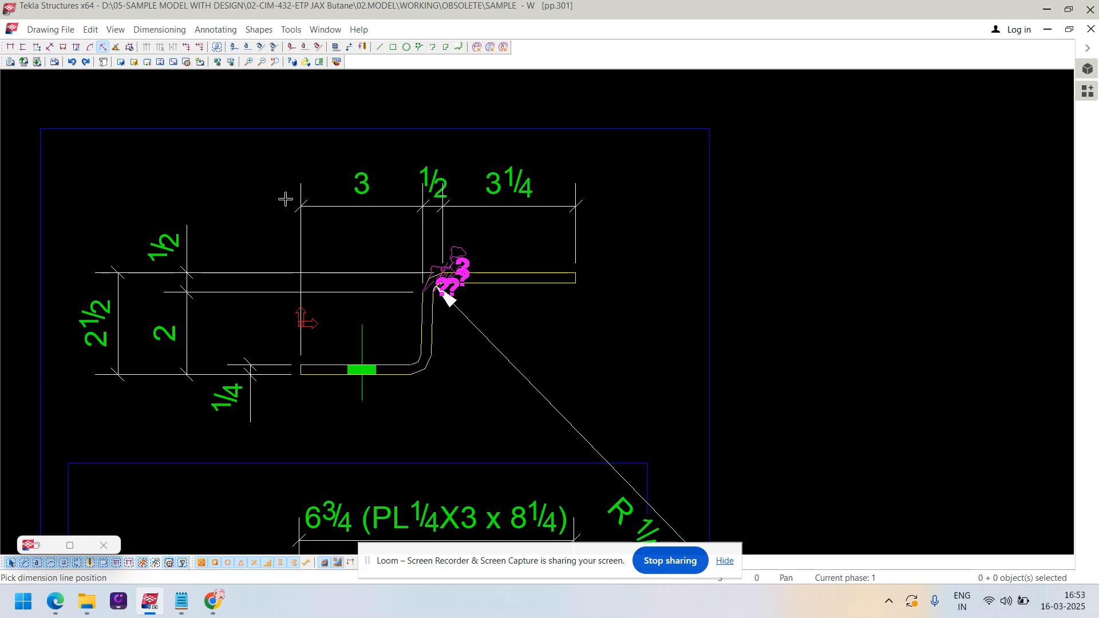
left_click(286, 199)
right_click(263, 156)
left_click(299, 168)
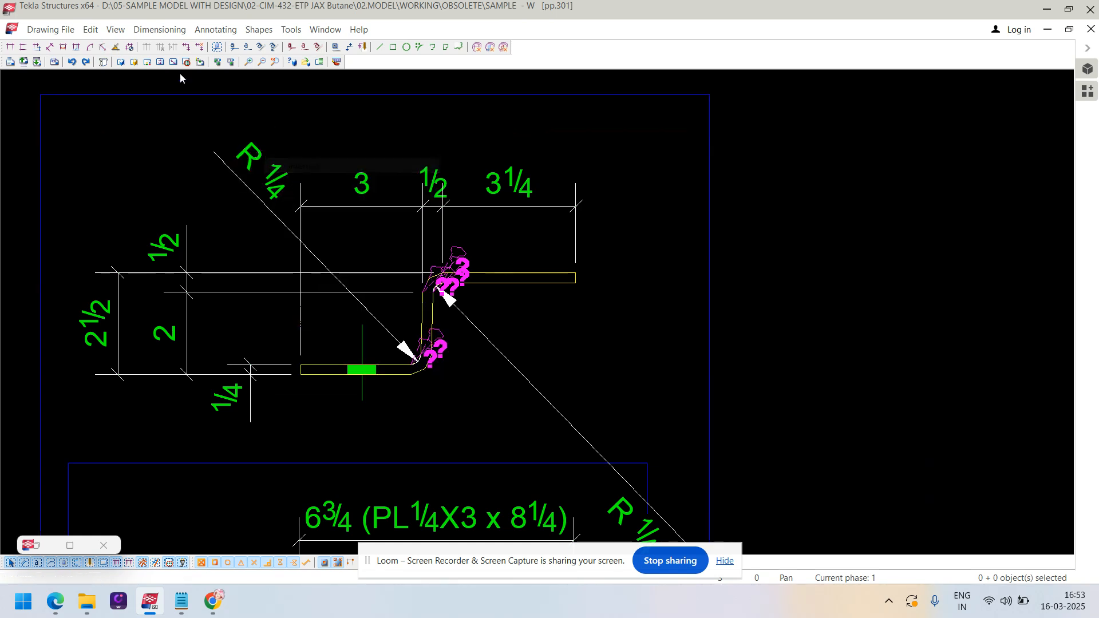
left_click(103, 48)
right_click(302, 137)
left_click(366, 147)
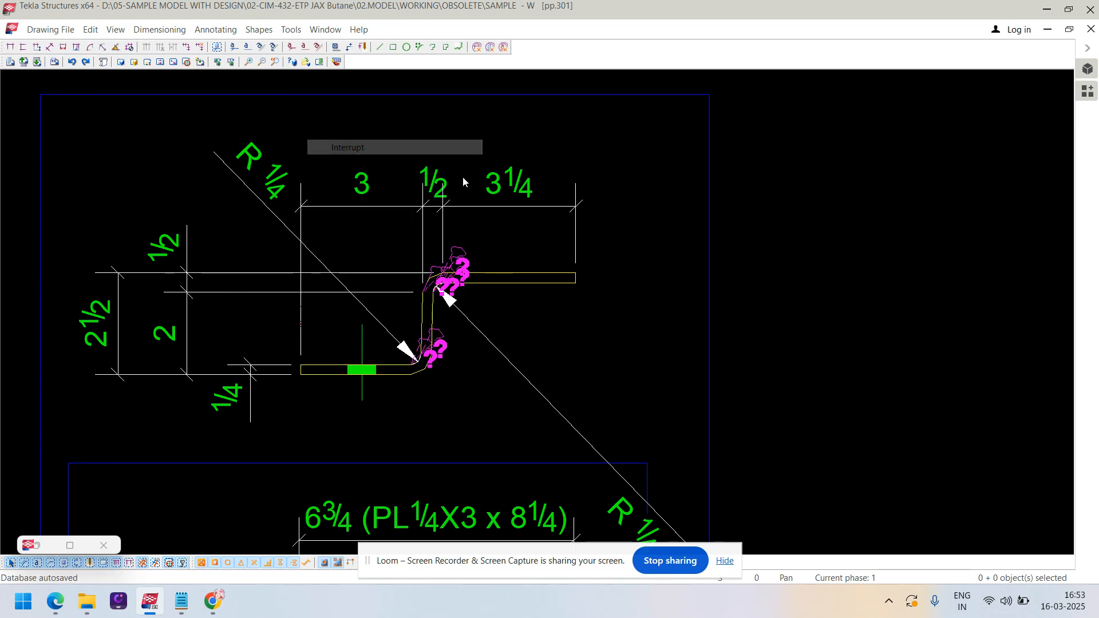
- Shorten the upper bend's radius leader by moving its text close to the bend, clear of the front view
middle_click_drag(656, 534, 596, 429)
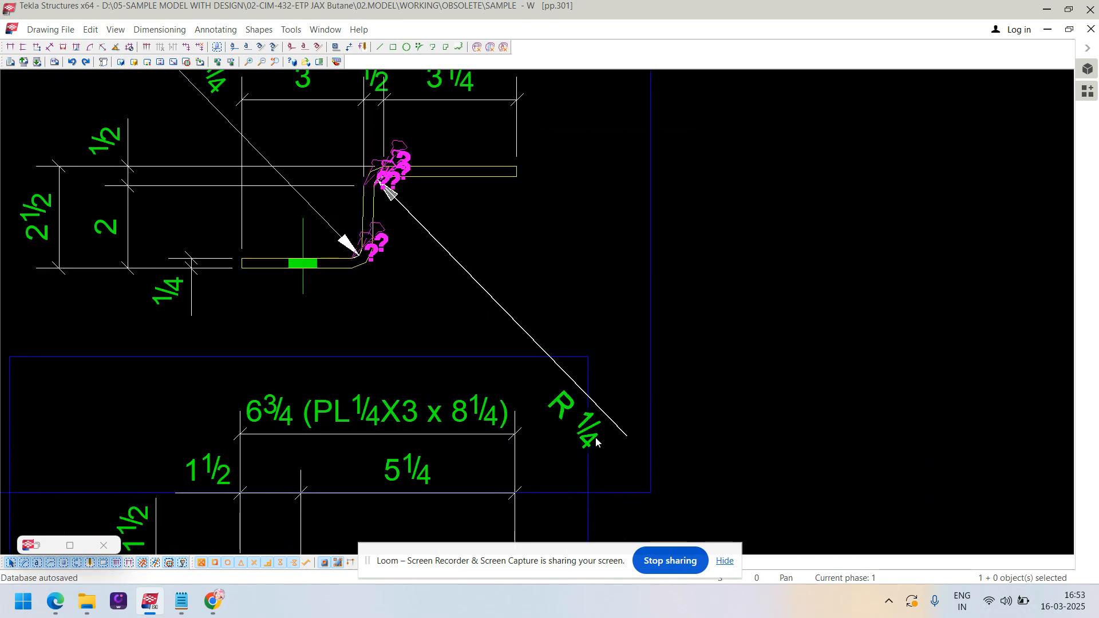
left_click_drag(595, 440, 475, 246)
left_click(513, 226)
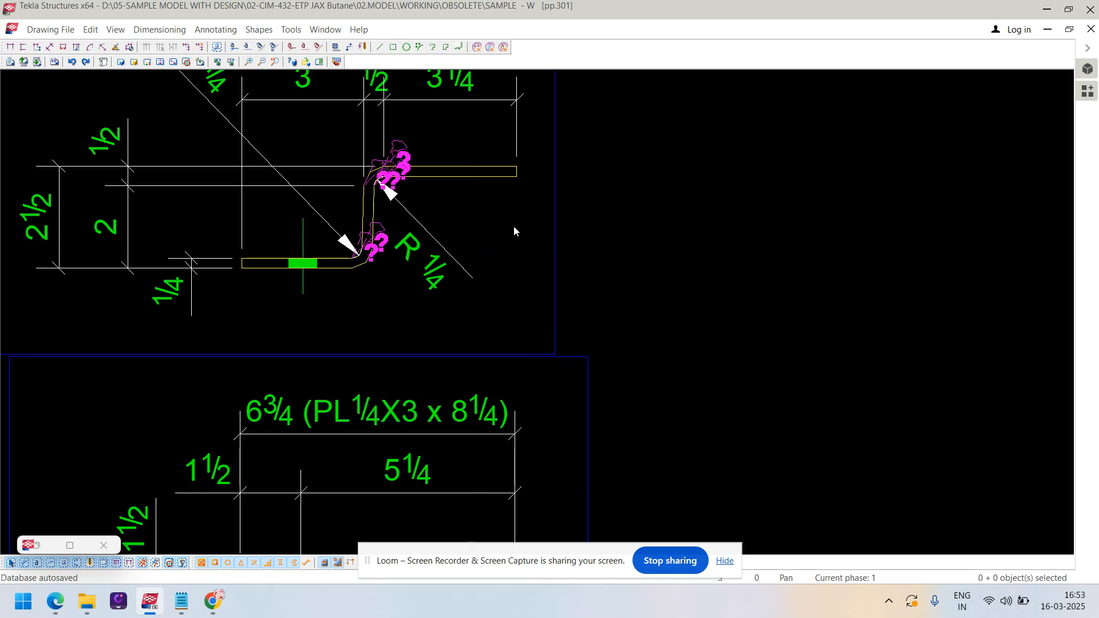
middle_click_drag(514, 226, 548, 269)
scroll(547, 269, "down", 2)
right_click(546, 263)
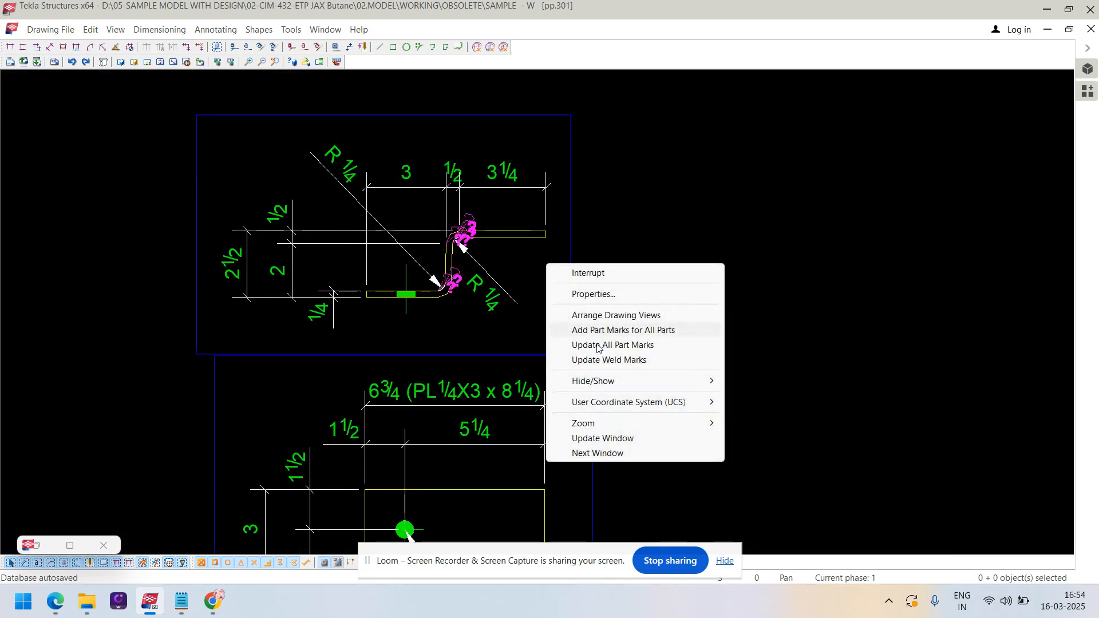
right_click(640, 195)
right_click(640, 195)
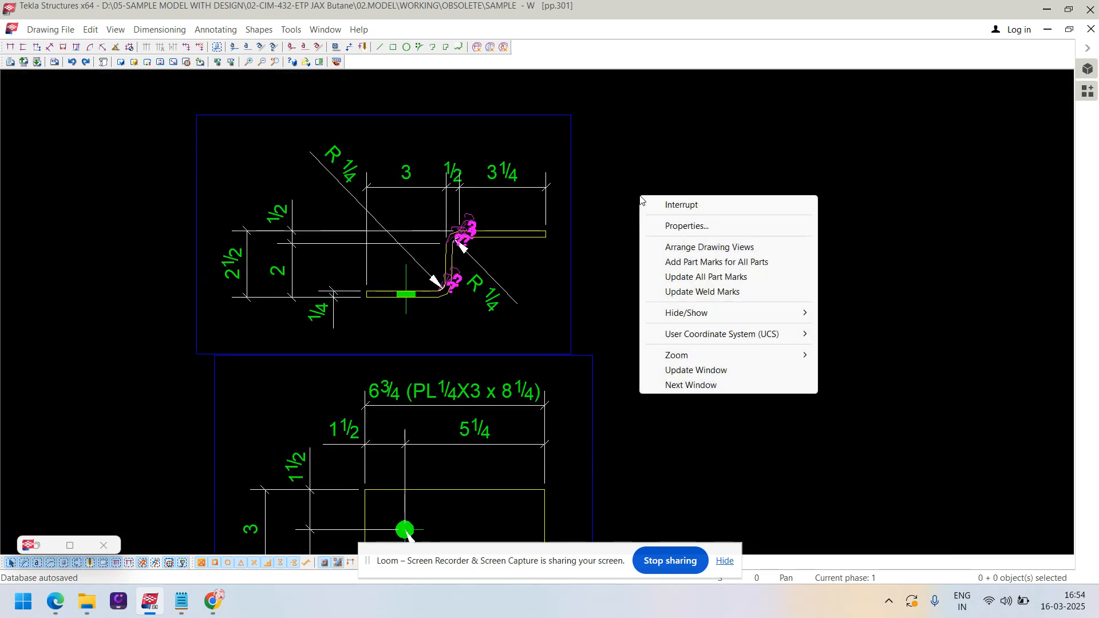
key("Escape")
scroll(465, 209, "up", 4)
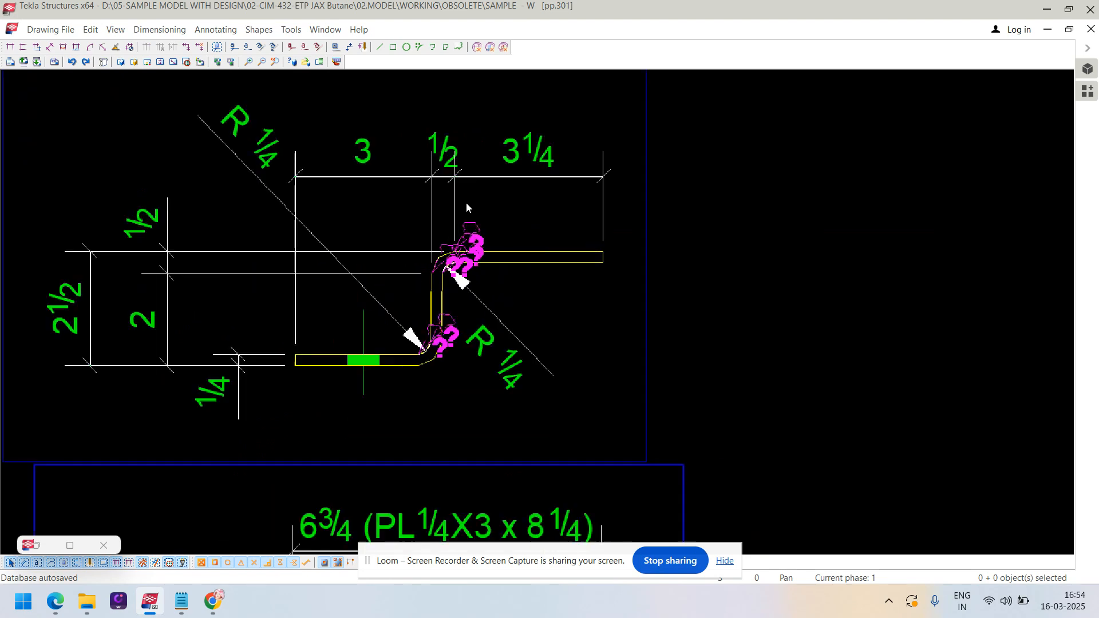
left_click(459, 226)
scroll(314, 233, "down", 2)
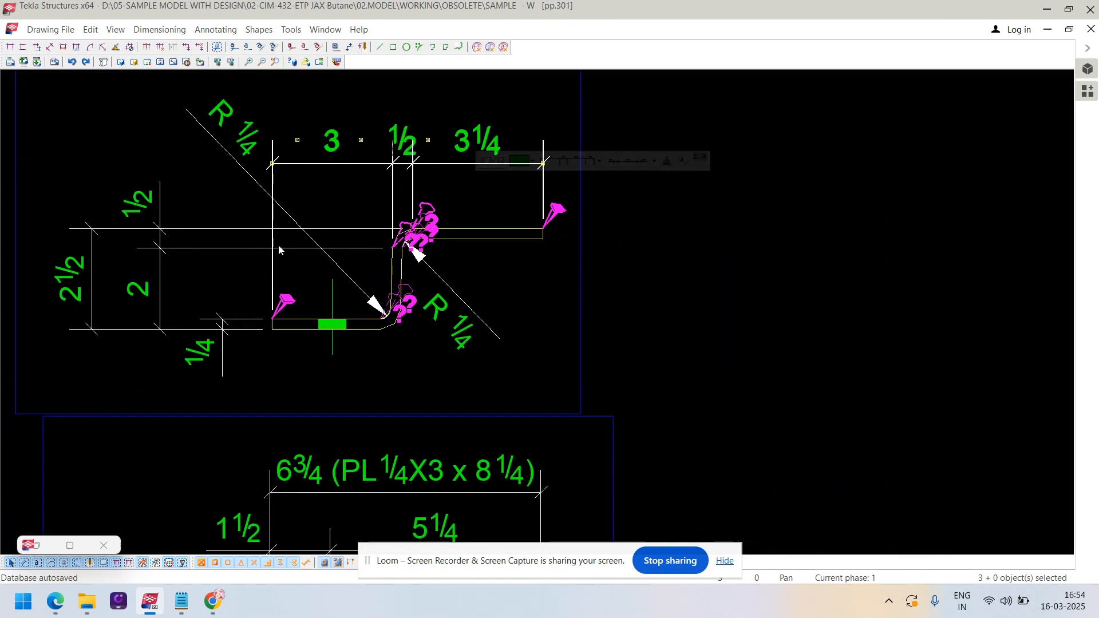
left_click(490, 282)
- Select both the edge view and the front view and move them together slightly to the right on the sheet
mouse_move(385, 336)
middle_mouse_down()
mouse_move(255, 295)
mouse_move(475, 256)
middle_mouse_up()
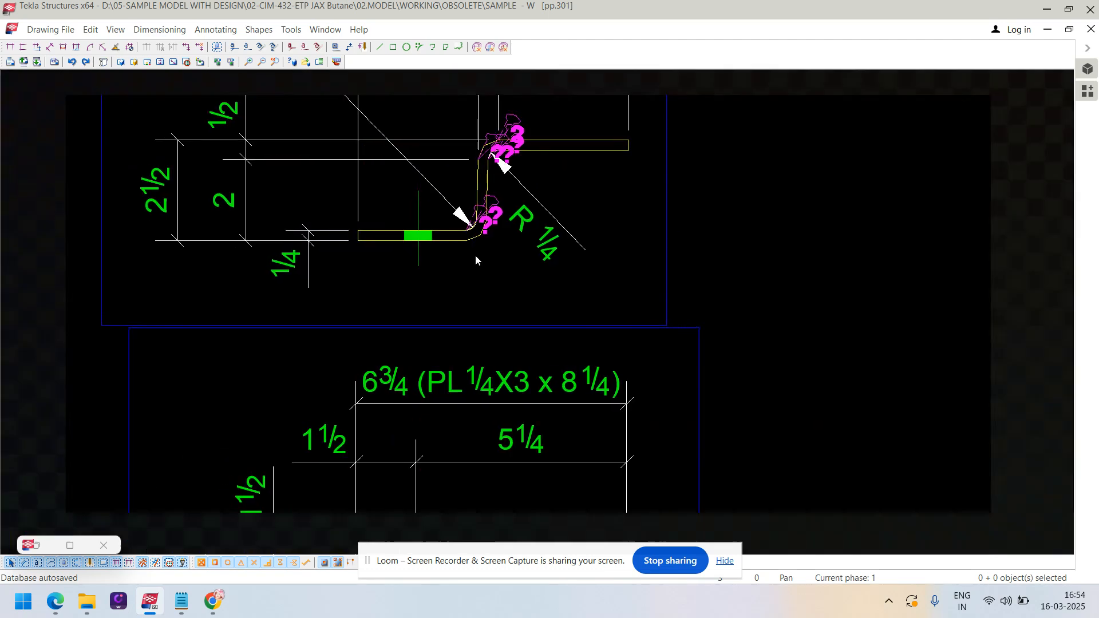
scroll(475, 256, "down", 3)
scroll(573, 214, "down", 1)
scroll(540, 191, "up", 1)
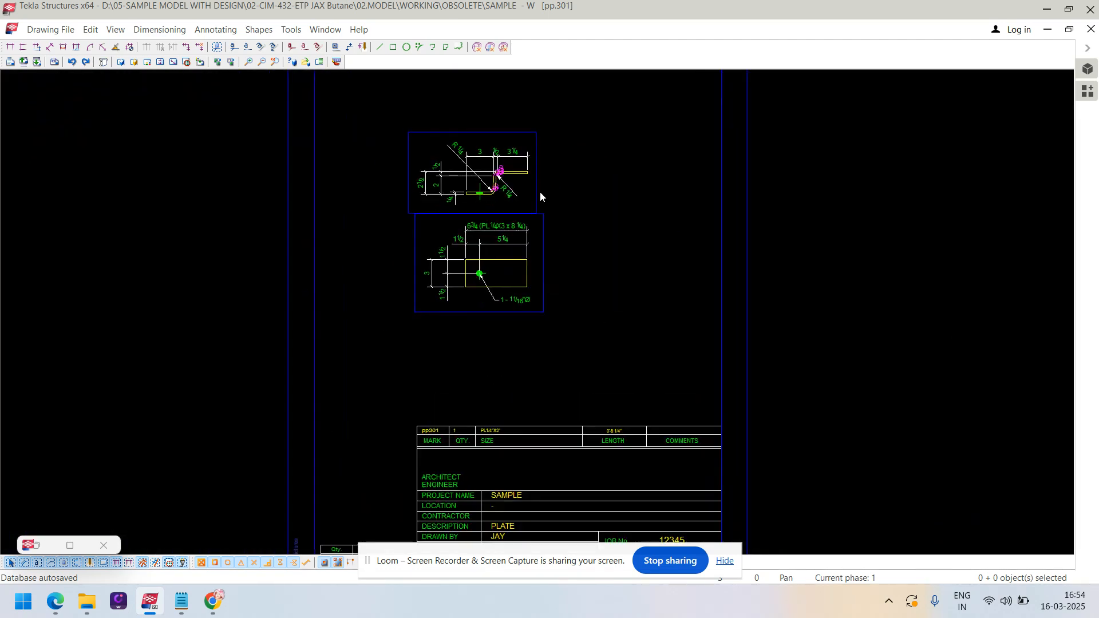
scroll(534, 190, "up", 2)
left_click(533, 189)
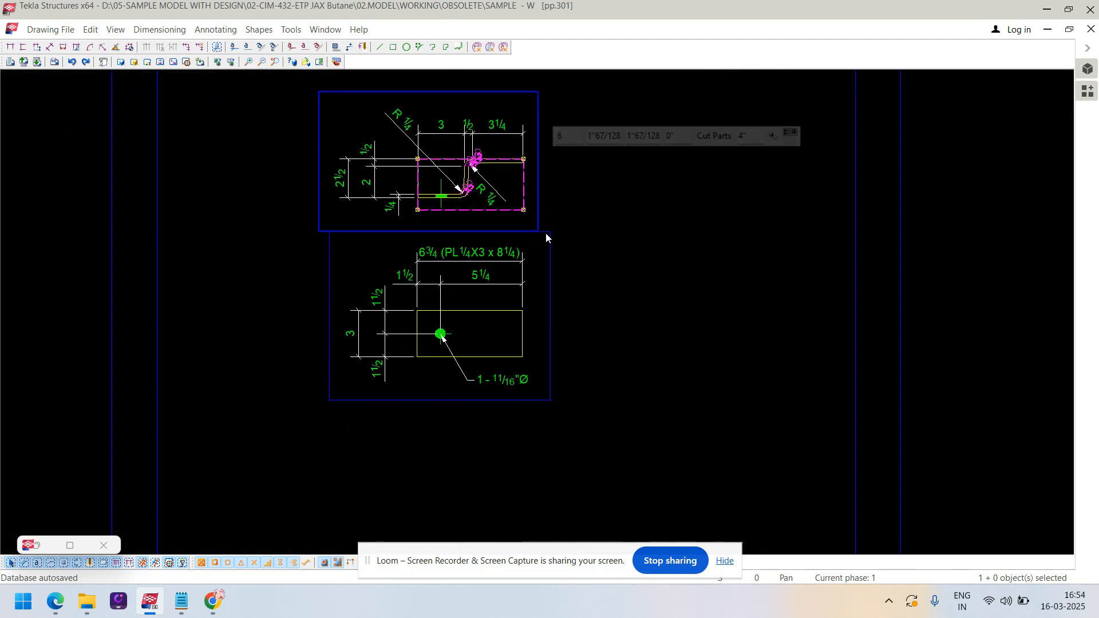
scroll(547, 233, "down", 2)
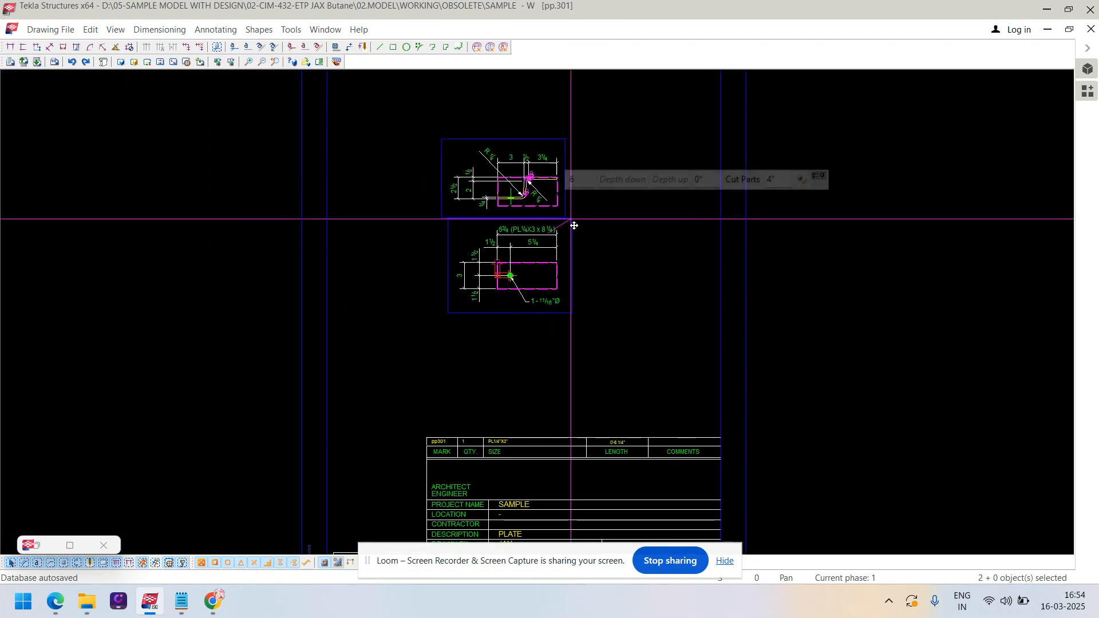
left_click_drag(574, 226, 578, 230)
- Align the edge view vertically with the front view using the plate's right end in both views
scroll(567, 217, "up", 4)
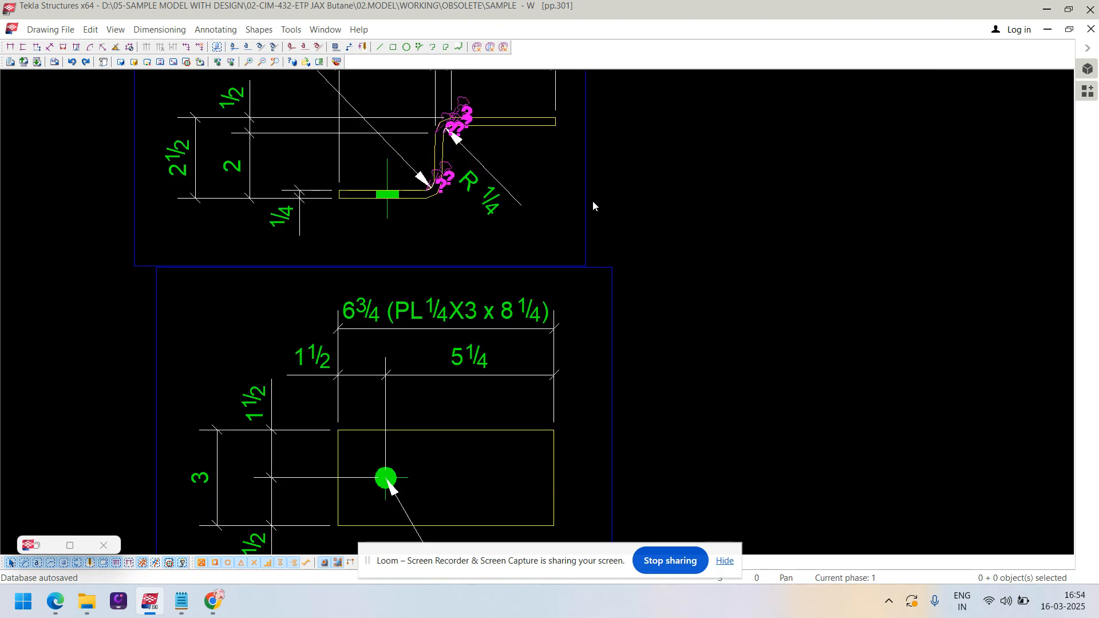
right_click(586, 201)
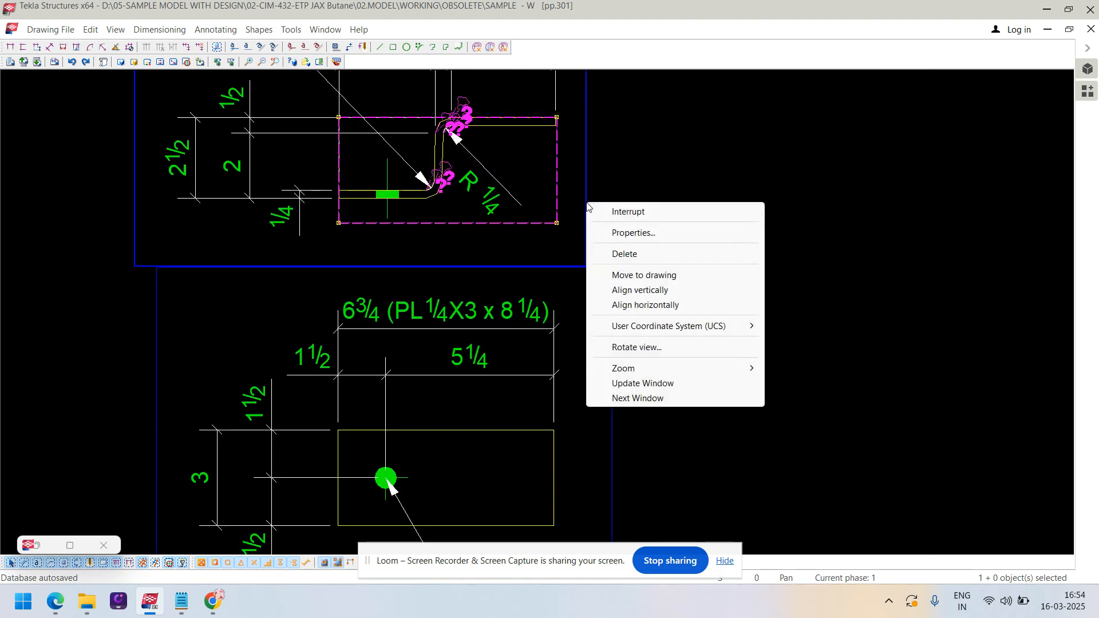
left_click(658, 290)
scroll(553, 115, "up", 3)
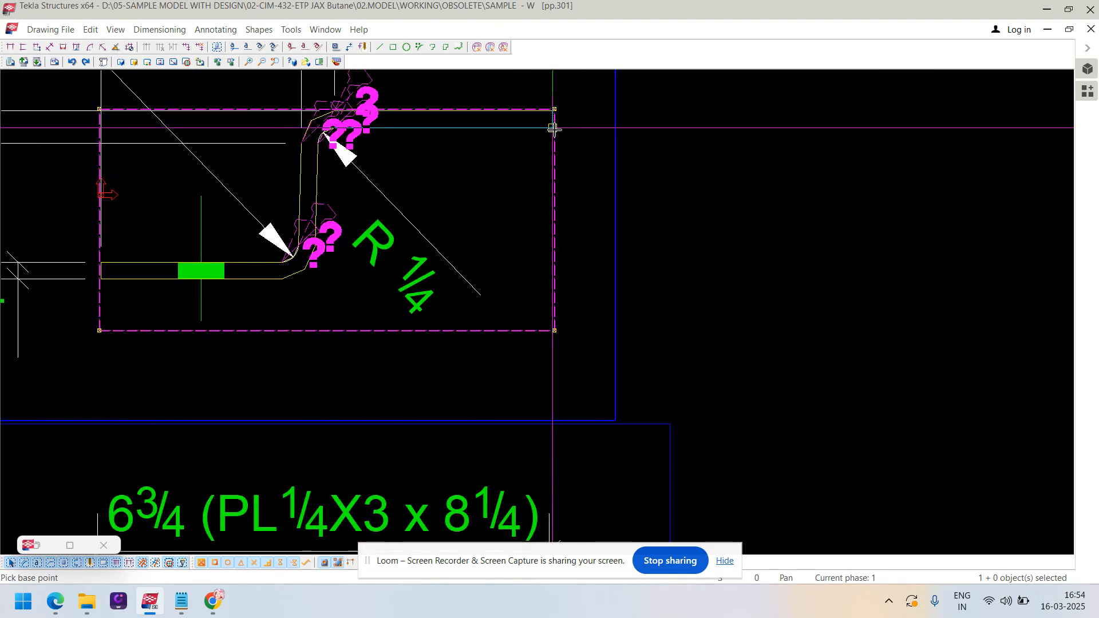
left_click(553, 128)
scroll(553, 129, "down", 3)
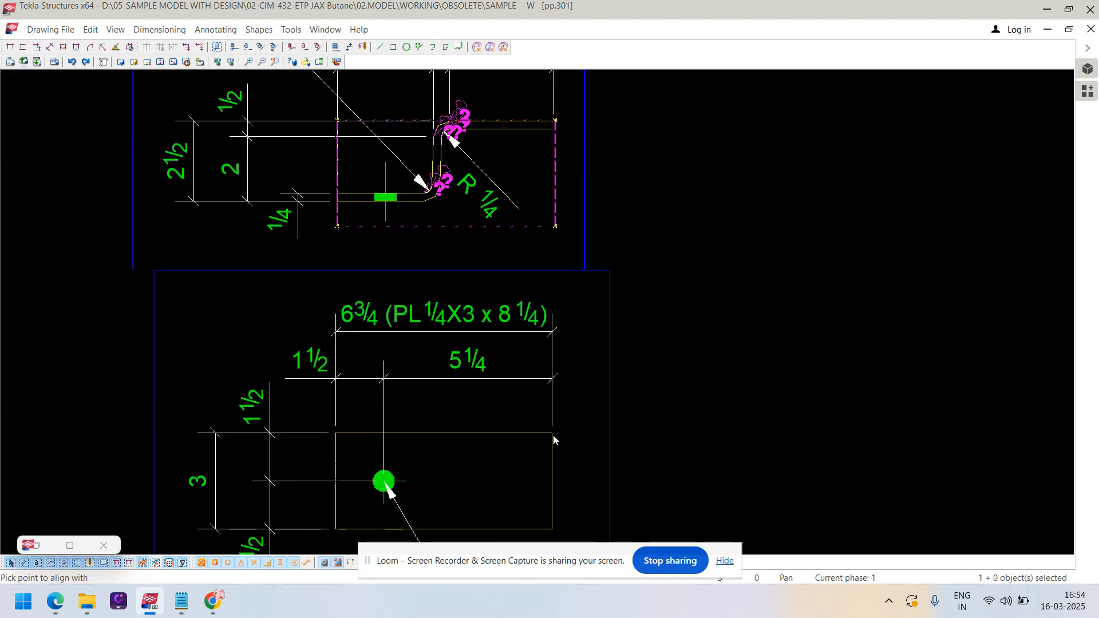
left_click(553, 439)
scroll(636, 314, "down", 3)
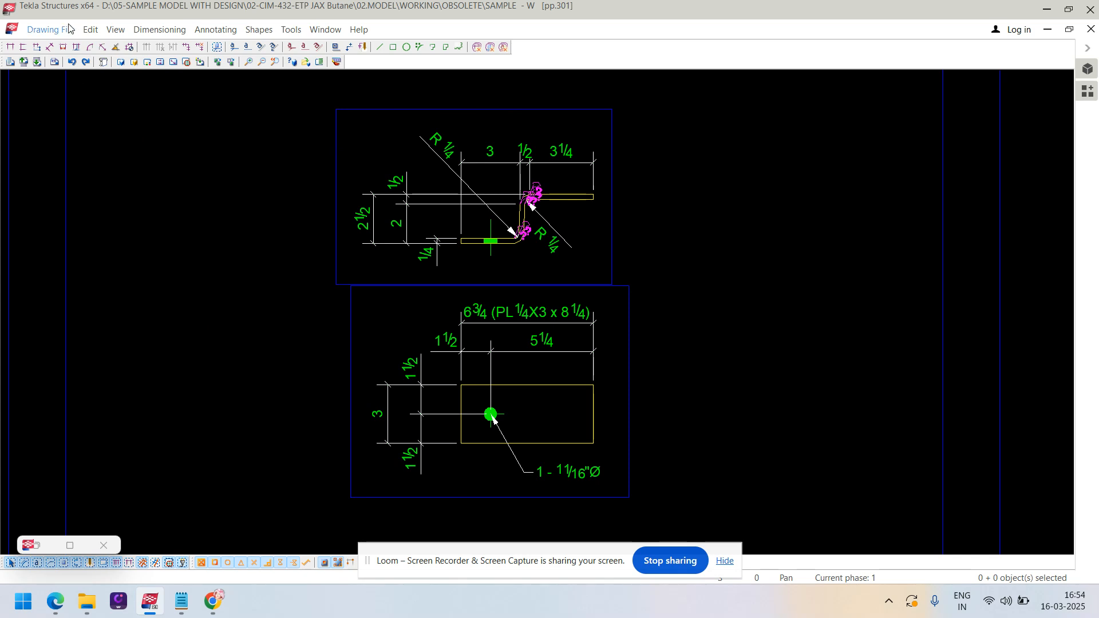
- Save and close drawing pp.301, keeping its changes, and maximize the pr.301 drawing
left_click(38, 63)
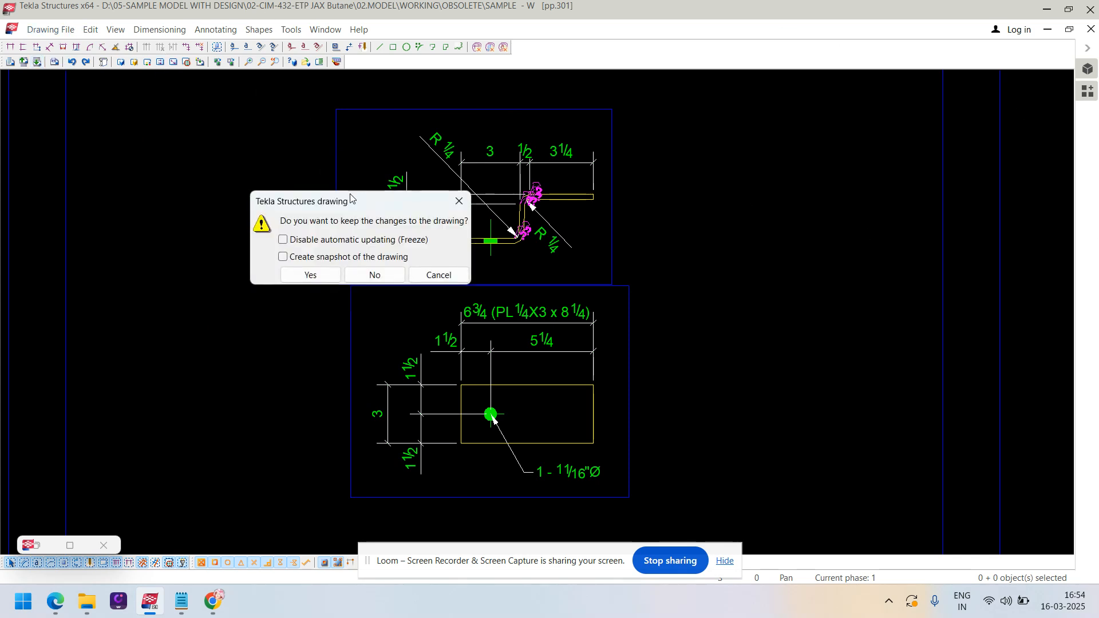
left_click(310, 275)
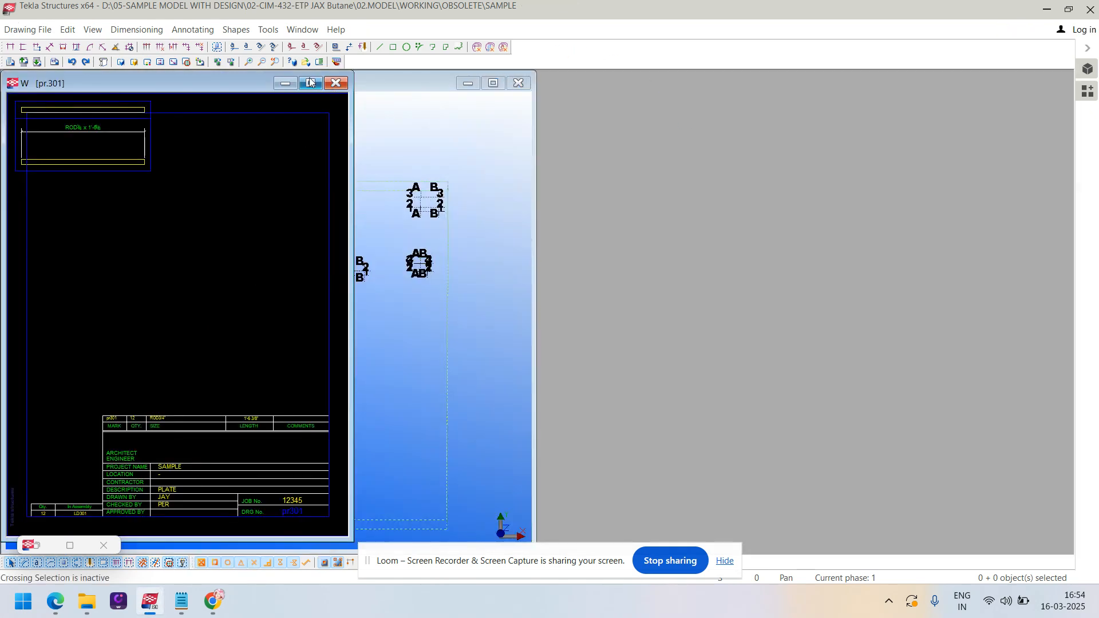
left_click(309, 82)
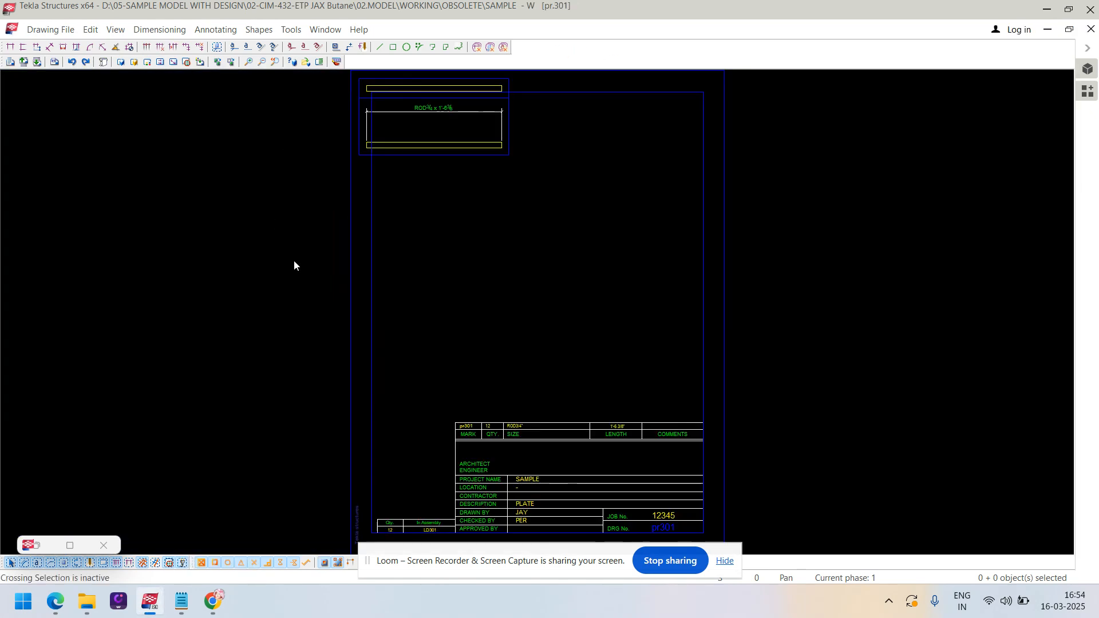
- Move the rod's dimensioned front view to the middle of the sheet, above the title block
left_click(619, 169)
mouse_move(611, 166)
left_mouse_down()
mouse_move(736, 314)
mouse_move(692, 322)
mouse_move(708, 333)
left_mouse_up()
scroll(678, 300, "up", 2)
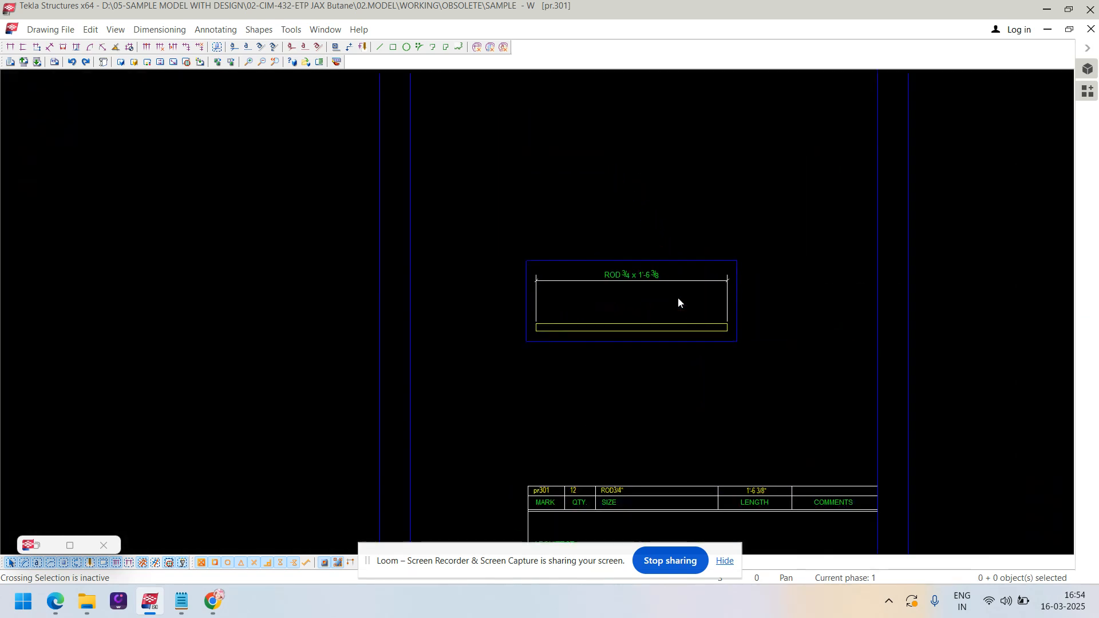
- Move the rod's overall length dimension closer to the rod and close drawing pr.301, keeping the changes
left_click(615, 280)
scroll(614, 277, "up", 4)
left_click_drag(628, 286, 628, 316)
scroll(609, 294, "down", 8)
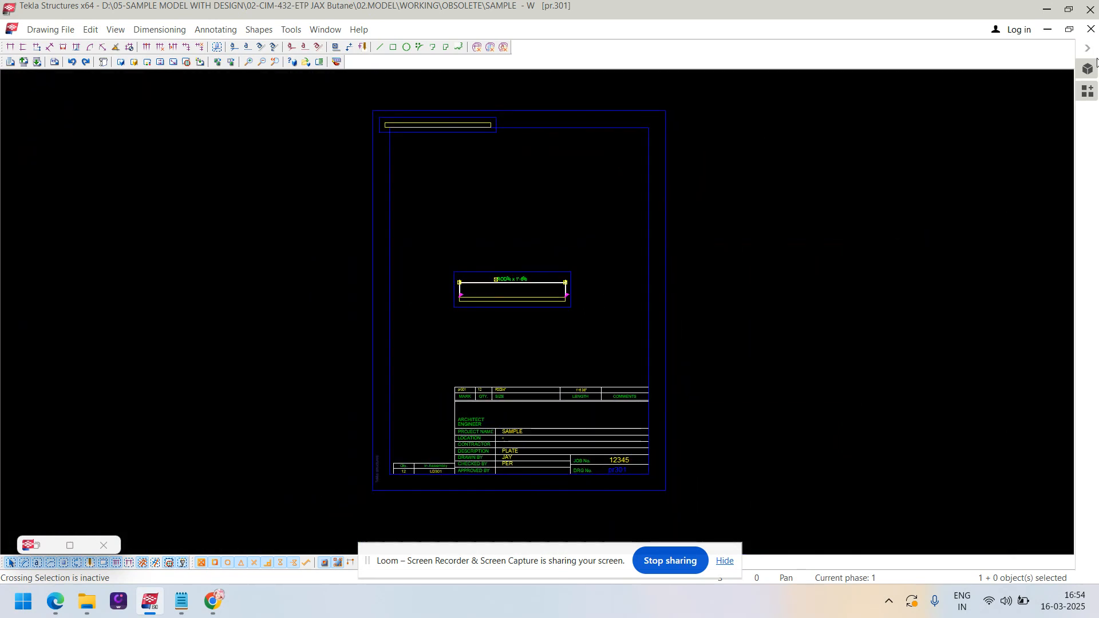
left_click(1092, 31)
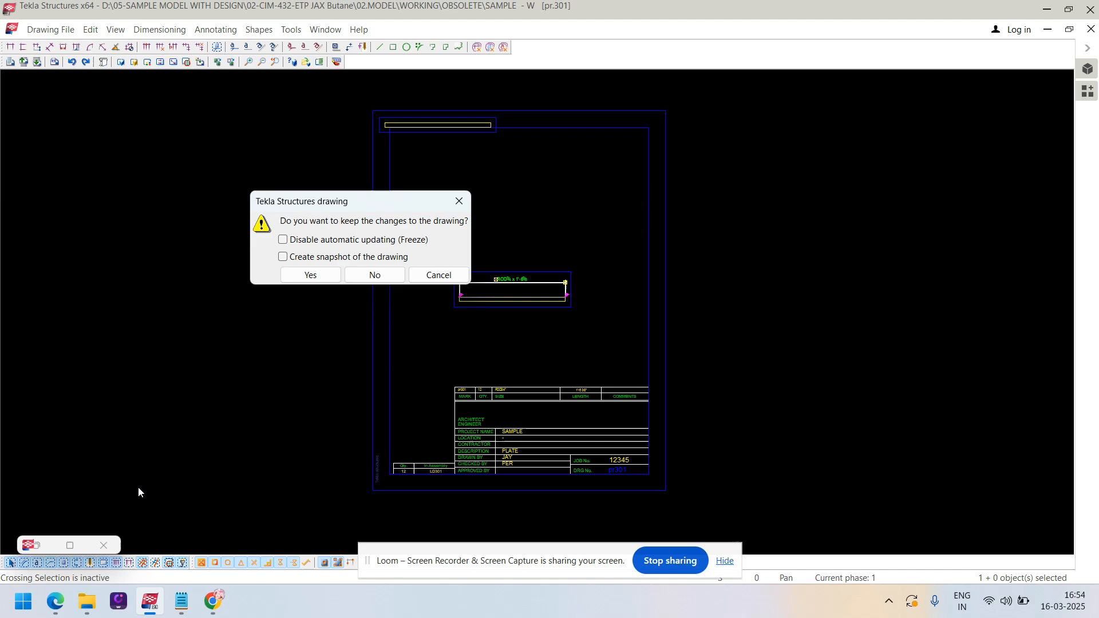
left_click(330, 279)
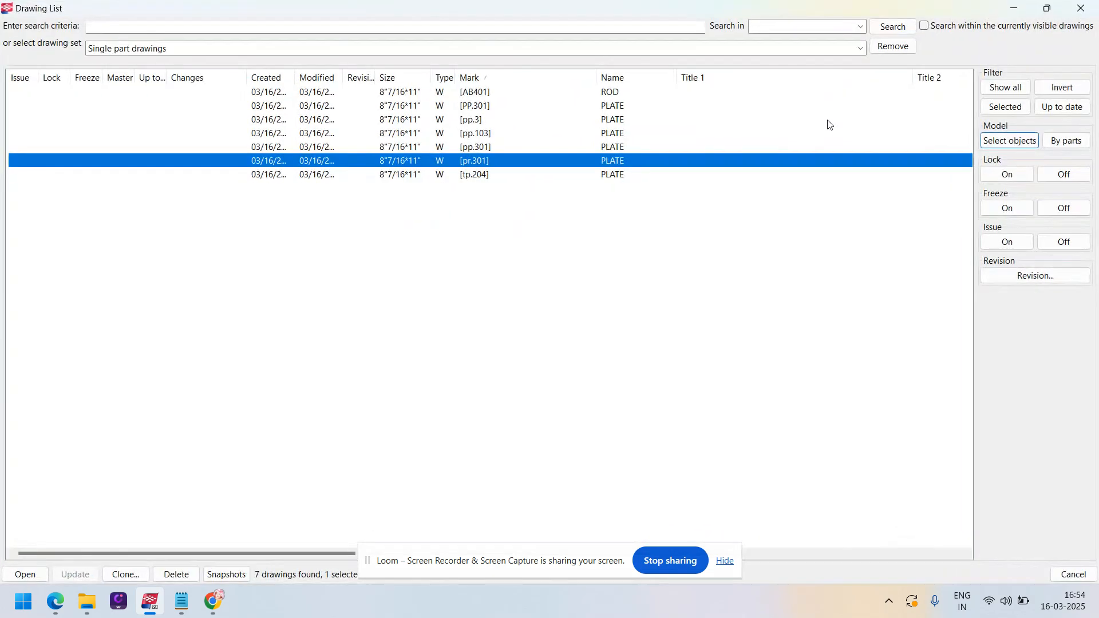
- Change only the name in drawing pr.301's properties to ROD
right_click(539, 165)
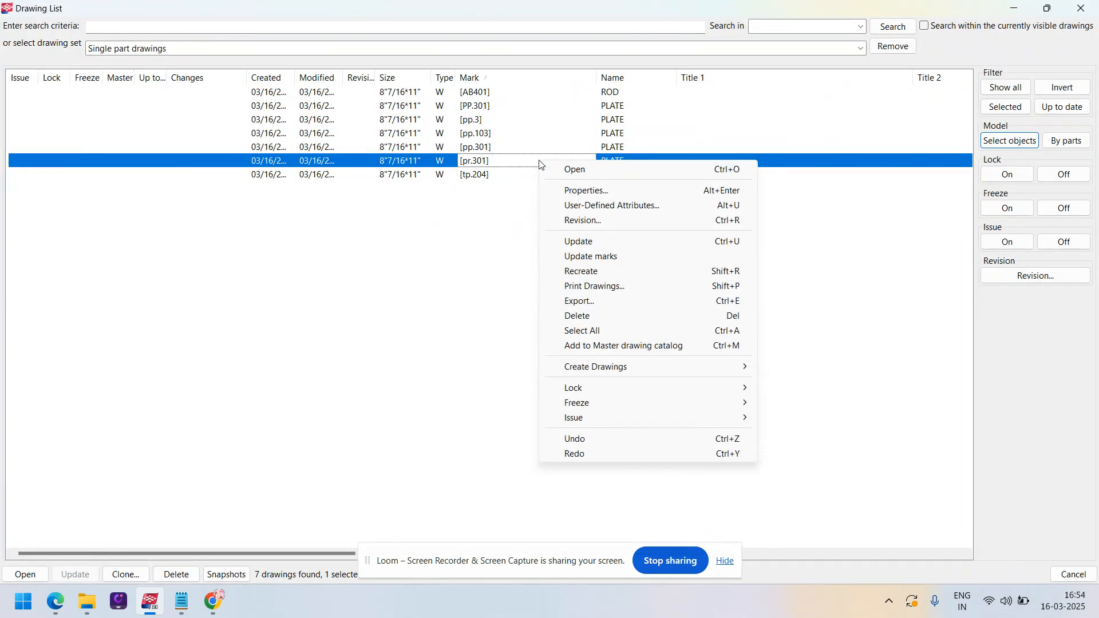
left_click(588, 192)
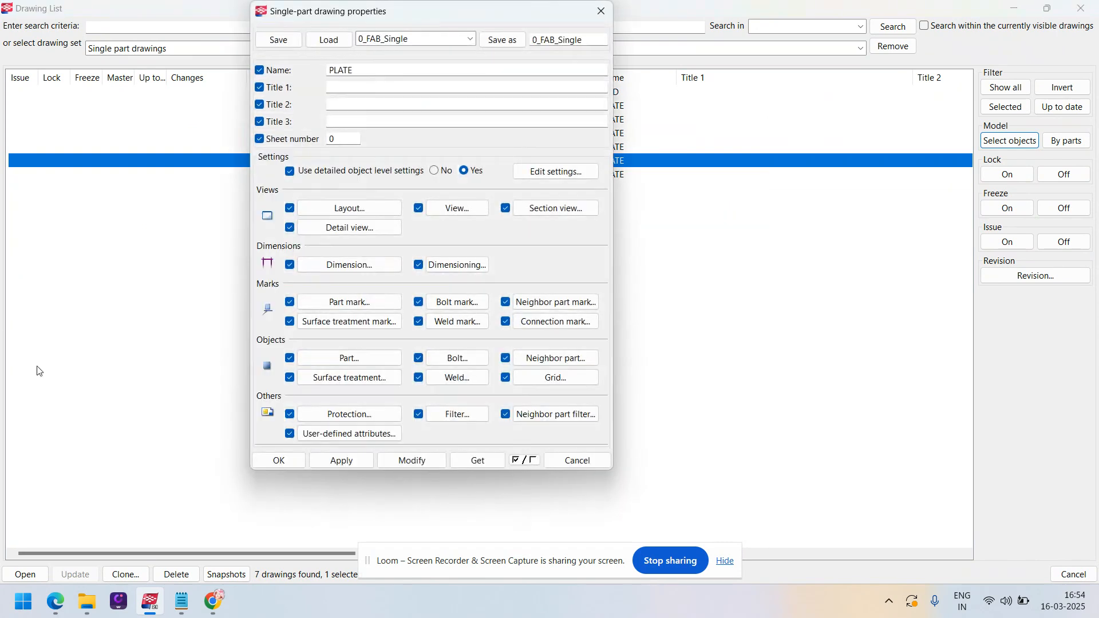
left_click(517, 462)
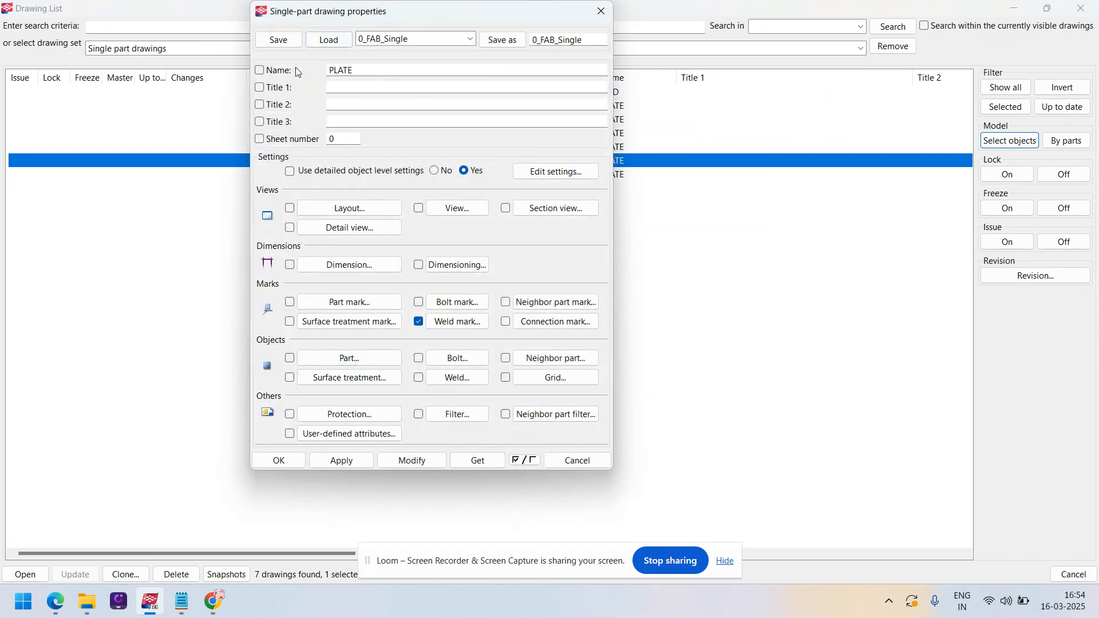
left_click_drag(365, 72, 310, 73)
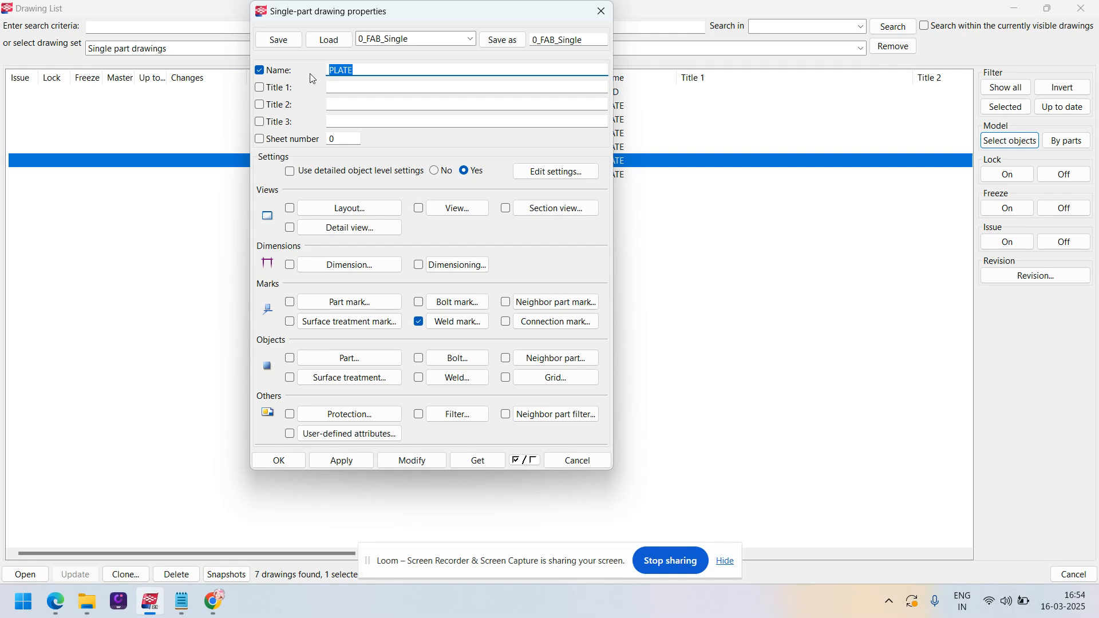
type("ROD")
left_click(427, 461)
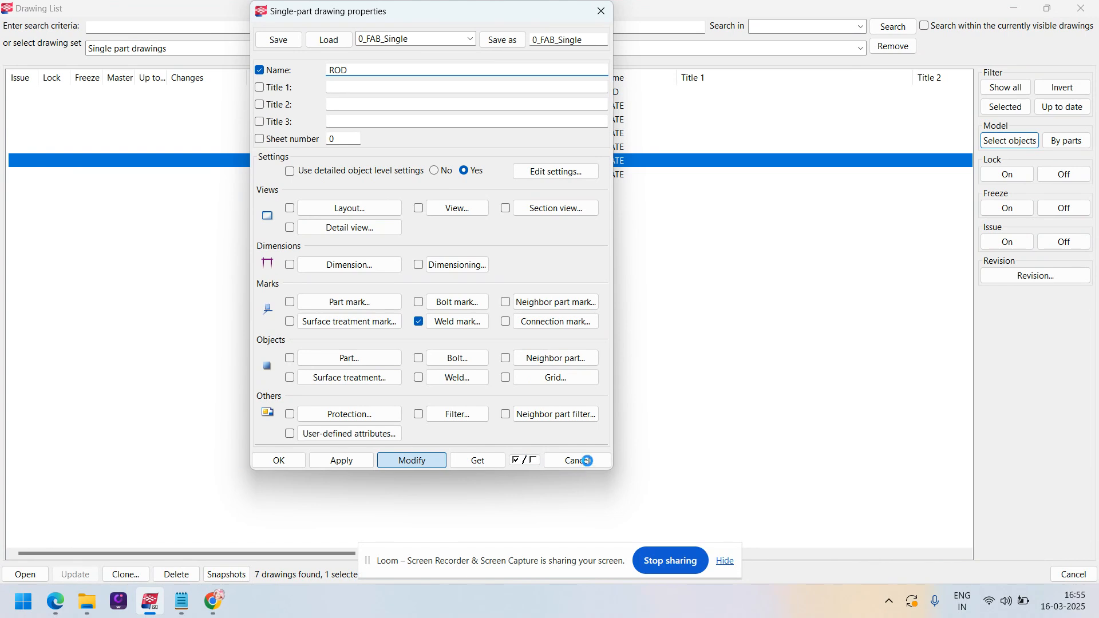
left_click(356, 460)
left_click(281, 463)
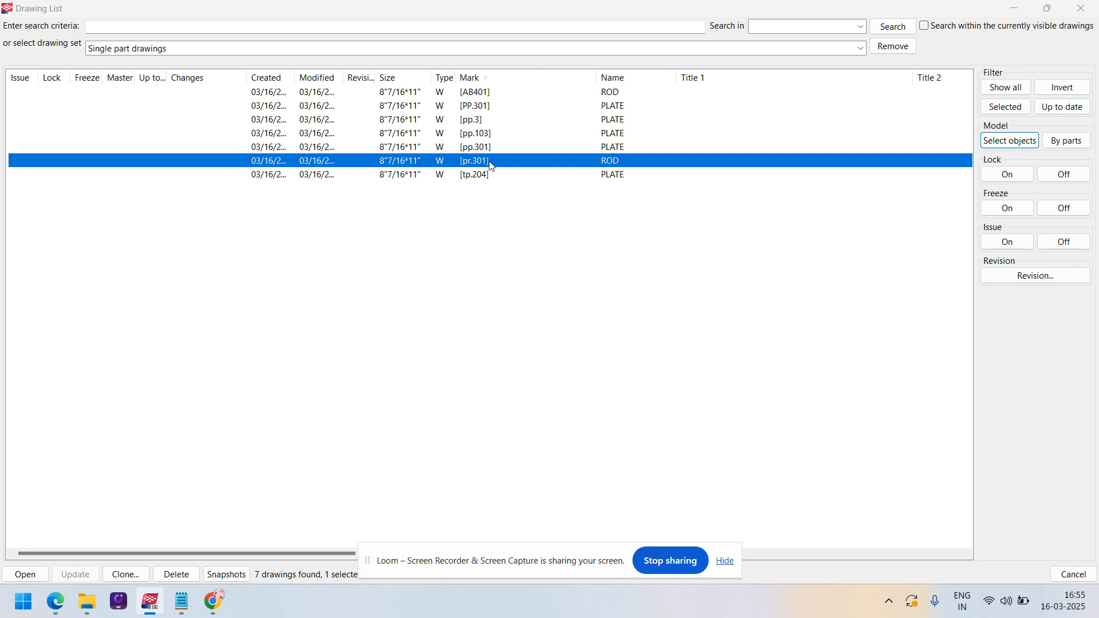
- Reopen drawing pr.301 from the drawing list and maximize its window
double_click(490, 166)
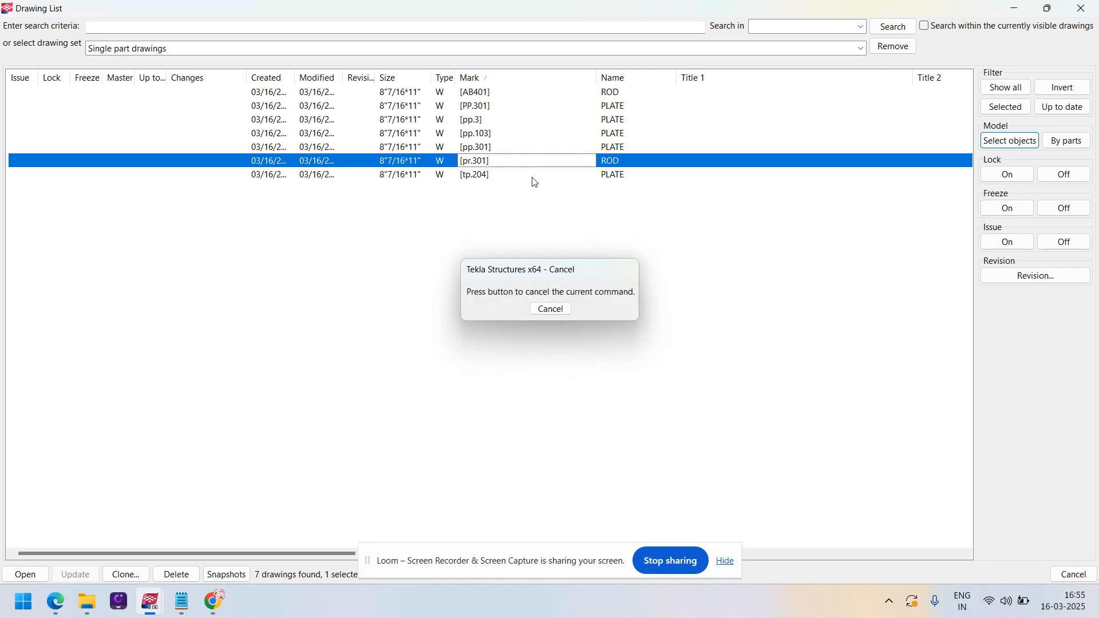
left_click(1017, 13)
left_click(311, 83)
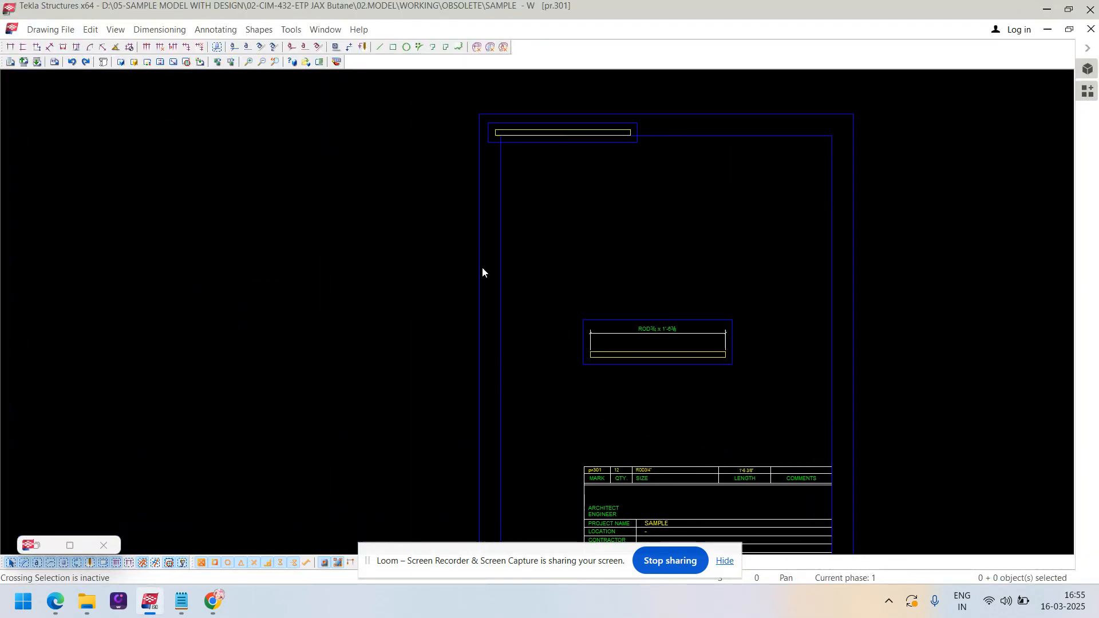
- Draw a rectangle exactly over the rod's outline in the front view, from its upper-left to lower-right corner
scroll(630, 149, "up", 2)
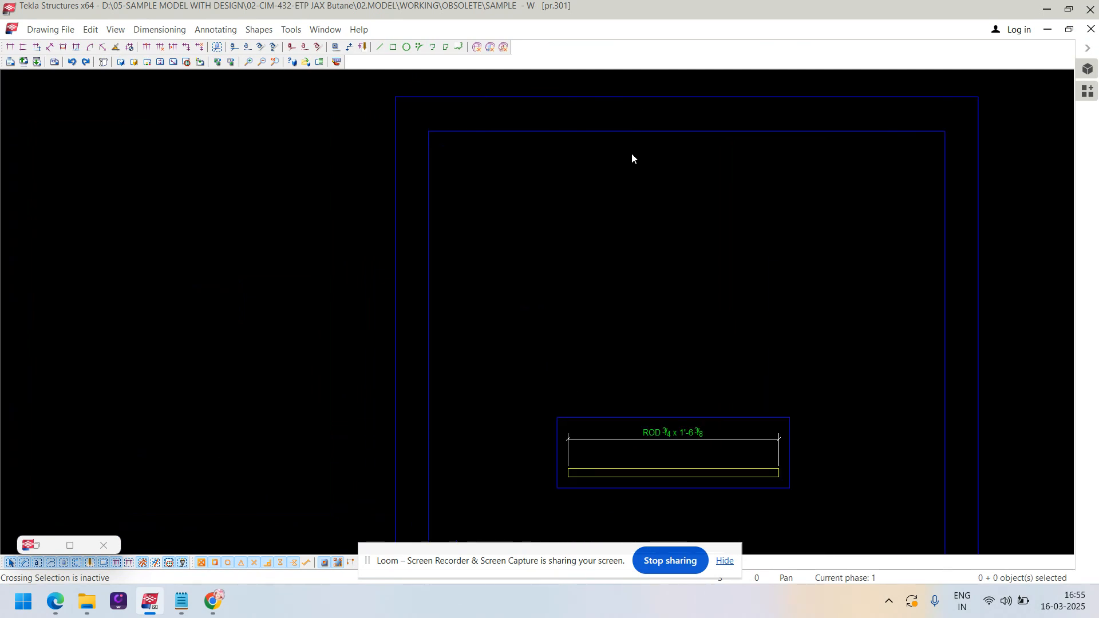
middle_click_drag(631, 153, 572, 199)
scroll(566, 361, "up", 2)
scroll(635, 357, "up", 2)
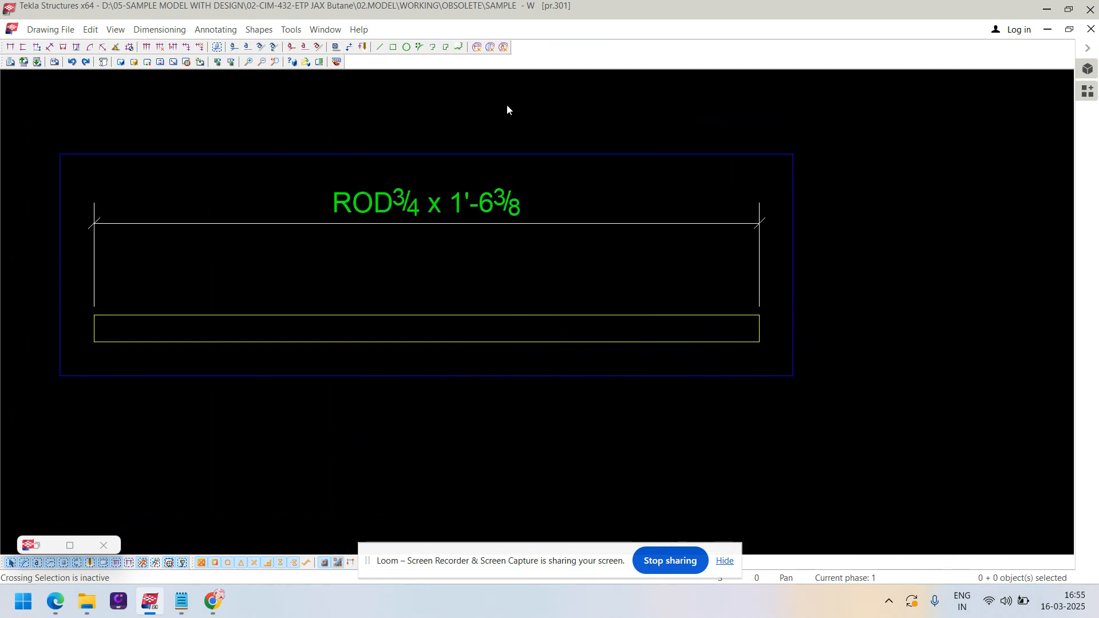
left_click(394, 48)
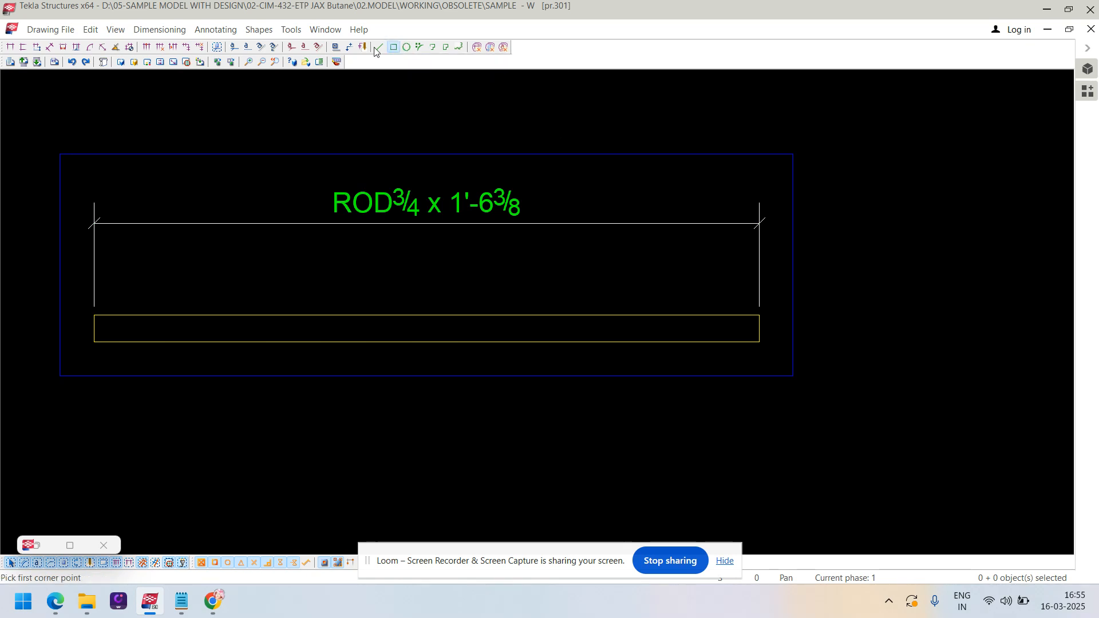
left_click(94, 315)
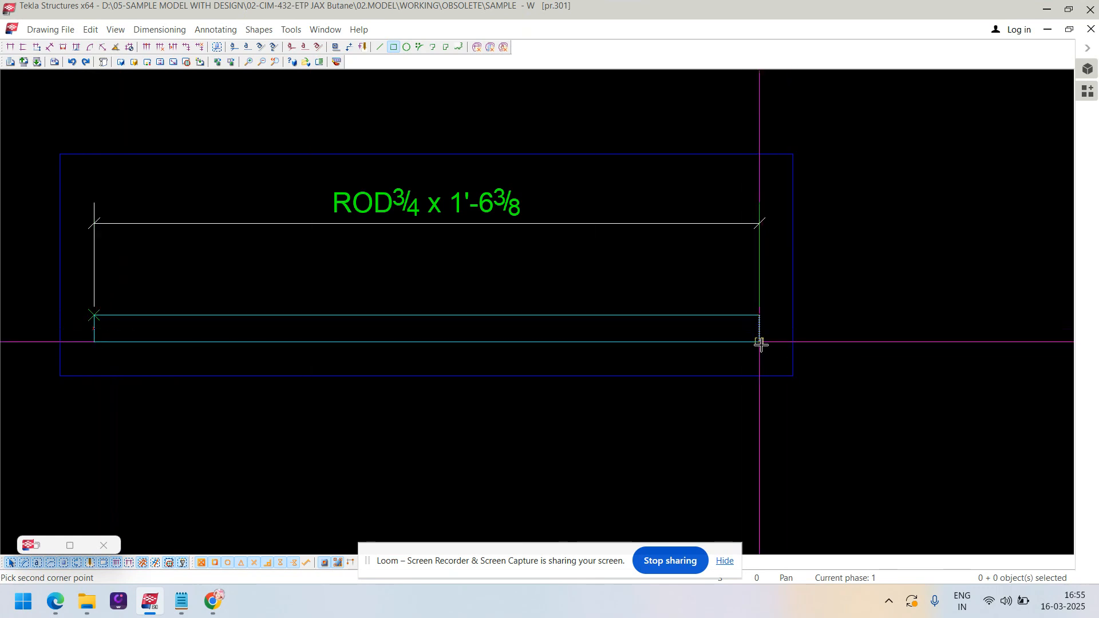
left_click(760, 342)
right_click(652, 266)
left_click(661, 278)
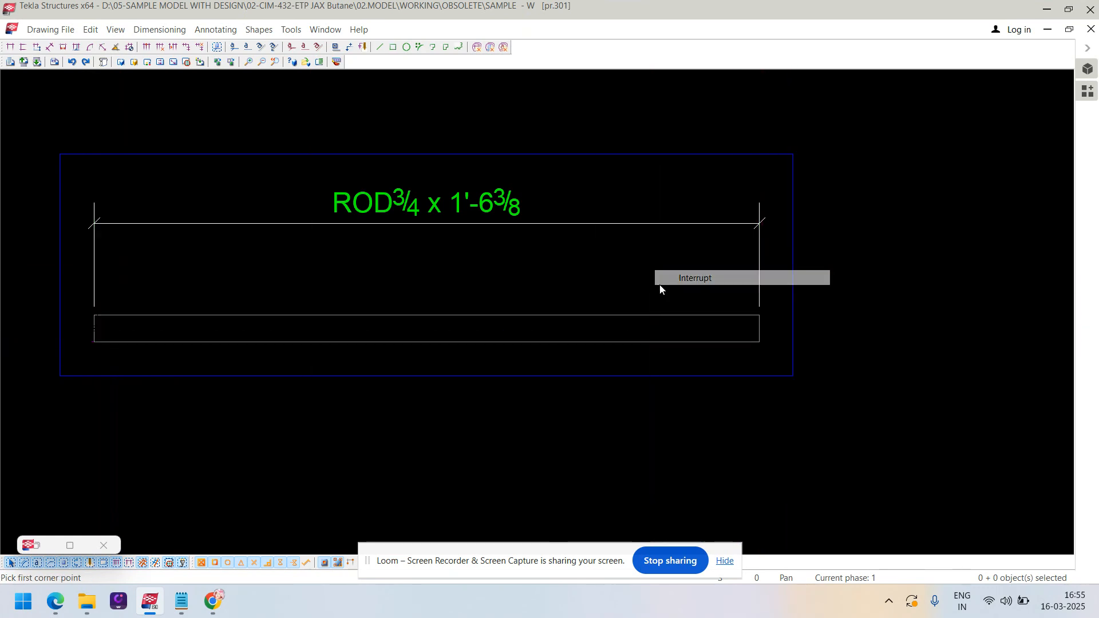
- Fill the rectangle over the rod with the ANSI31 hatch pattern
double_click(620, 341)
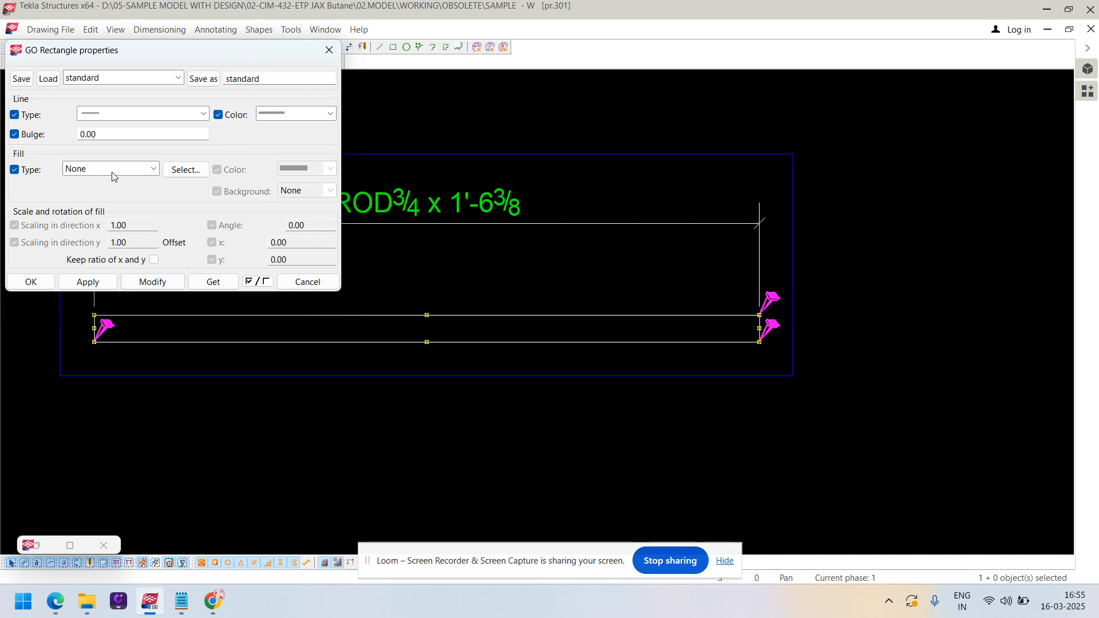
left_click(113, 172)
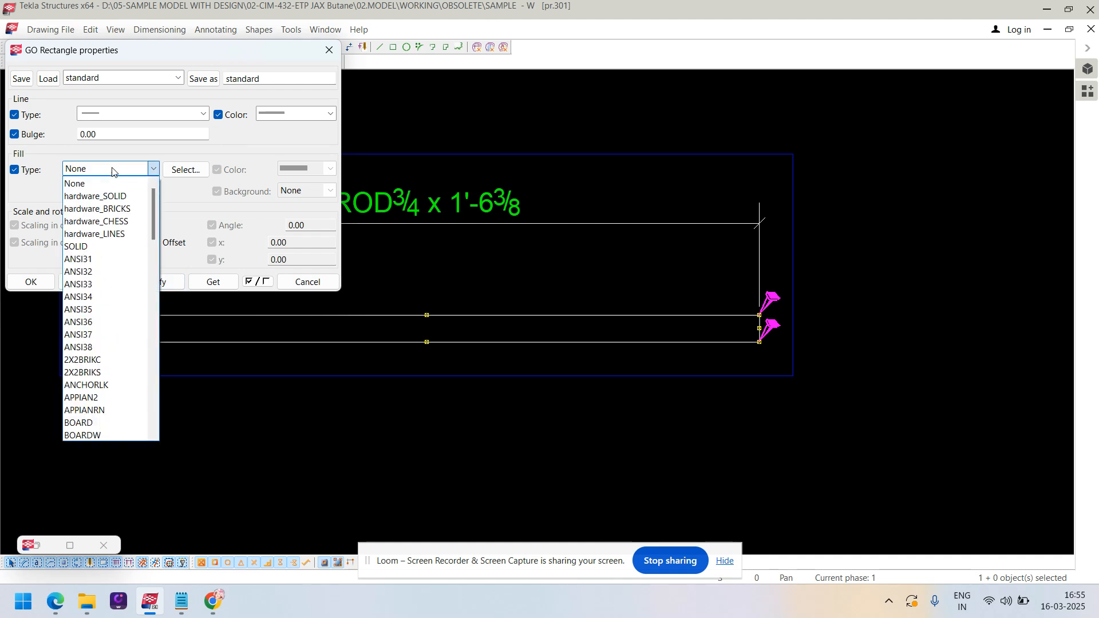
left_click(81, 258)
left_click(151, 282)
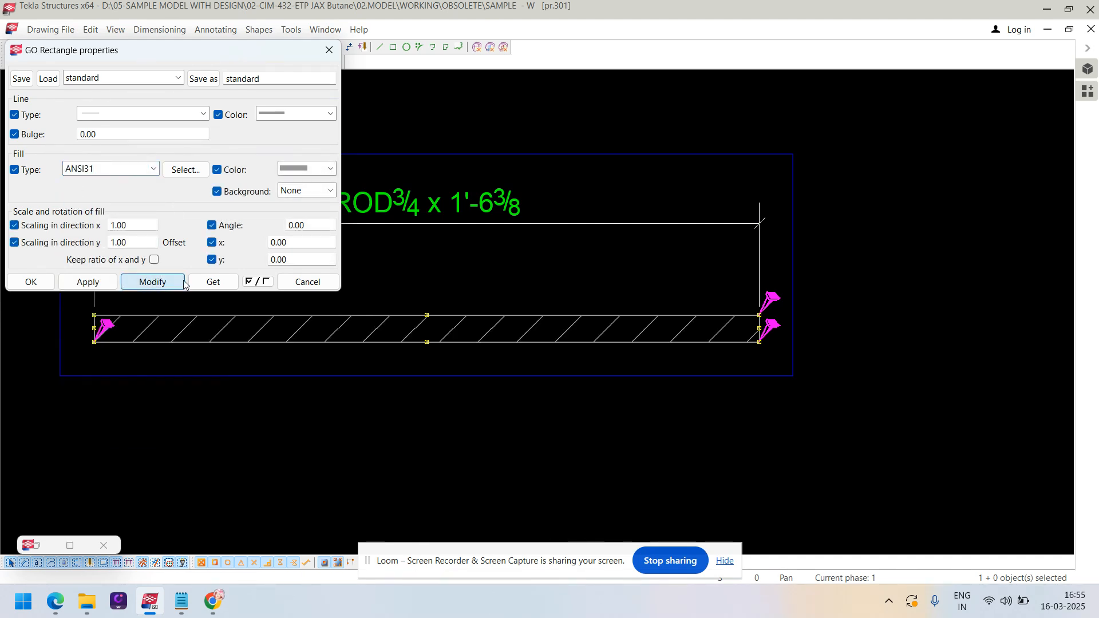
left_click(307, 282)
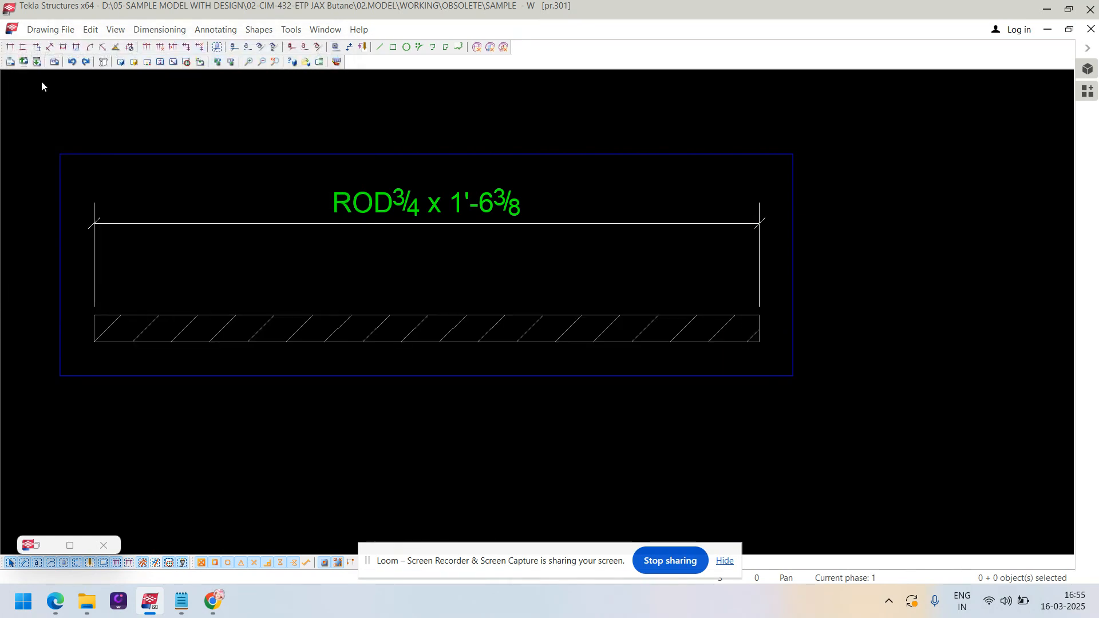
- Place a text note above the rod, change its text to FULLY THREADED and reset its angle to 0
left_click(362, 260)
right_click(363, 260)
left_click(378, 268)
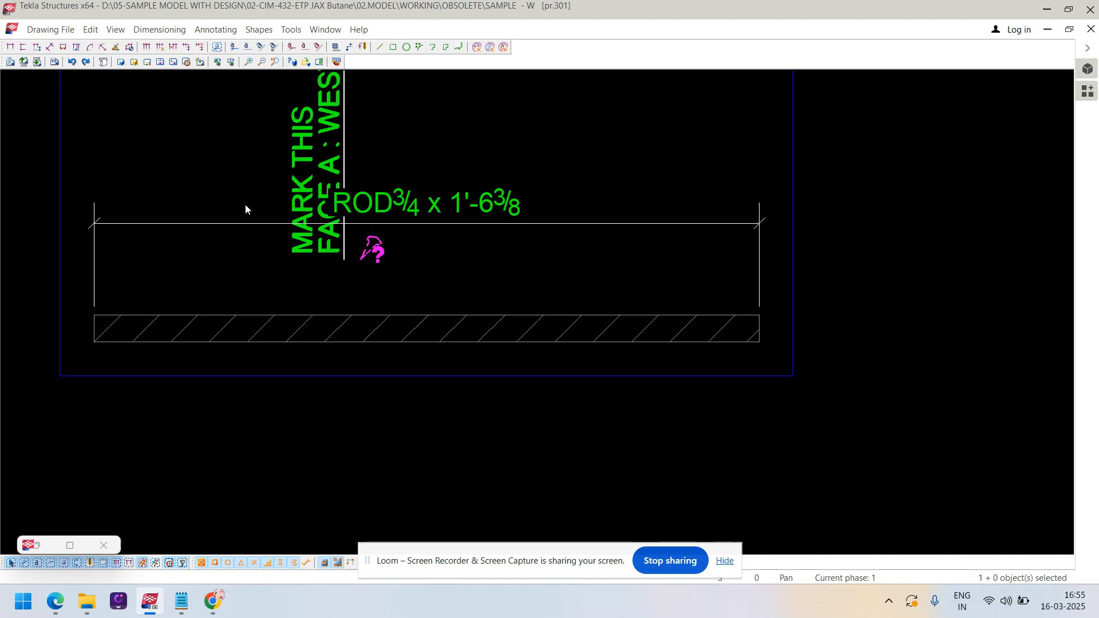
key("ctrl+a")
type("FU")
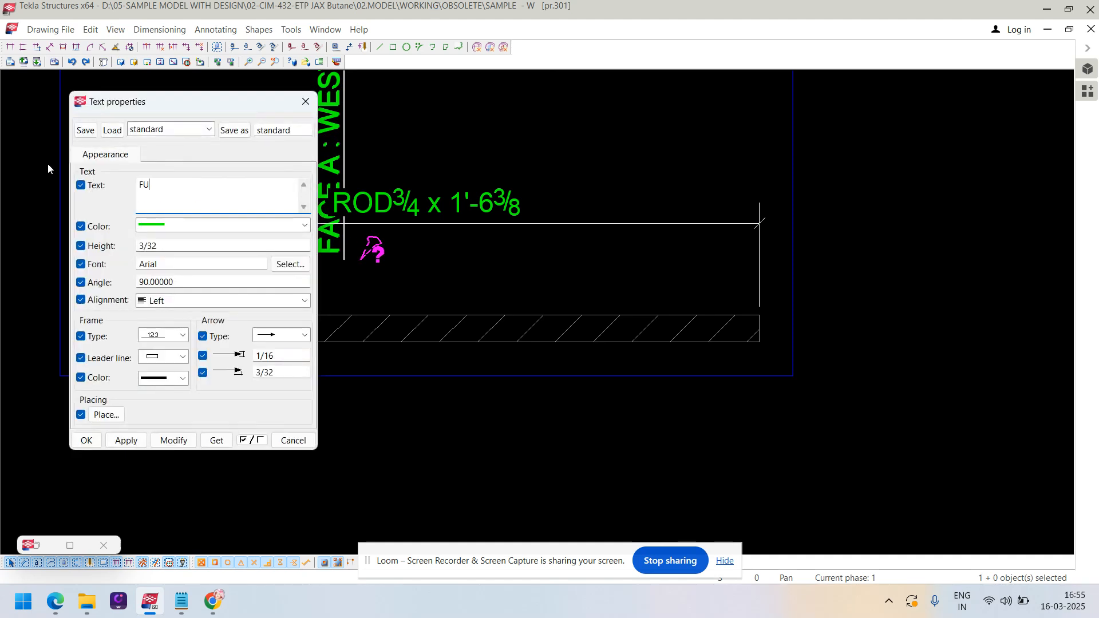
type("LLY THREADED")
double_click(186, 283)
key("Delete")
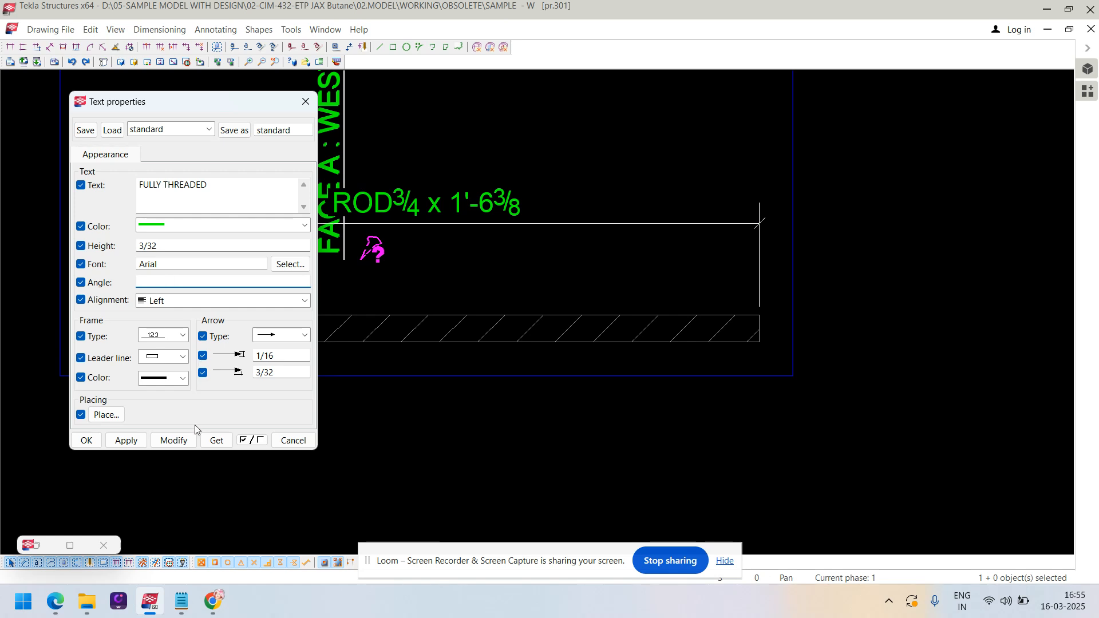
left_click(173, 440)
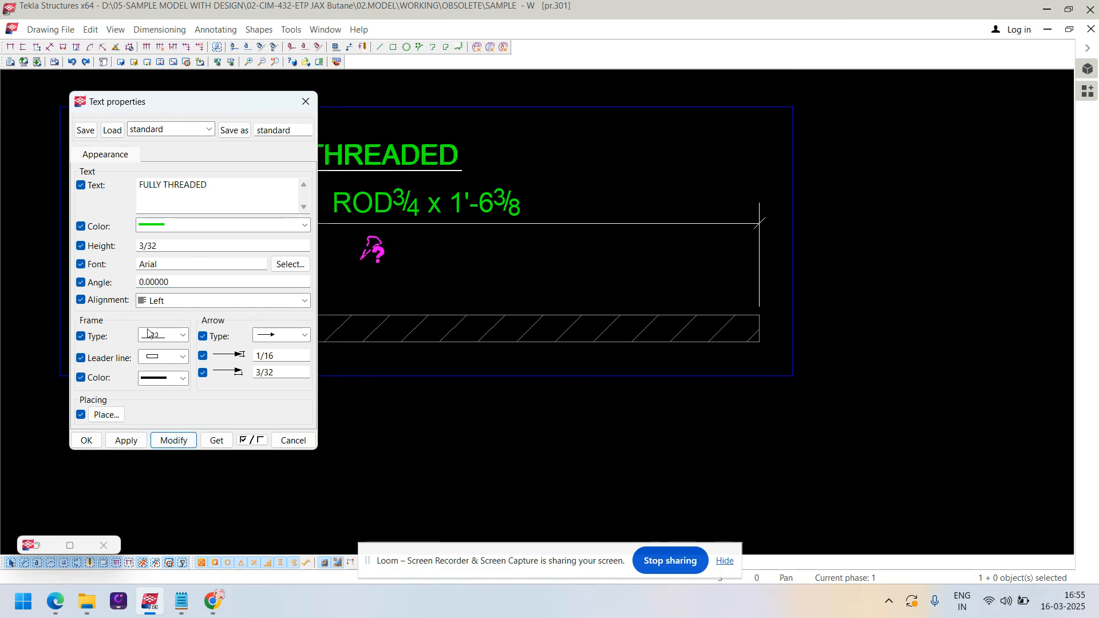
- Remove the underline frame from the FULLY THREADED note and move it between the dimension line and the rod
left_click(149, 334)
left_click(158, 349)
left_click(173, 440)
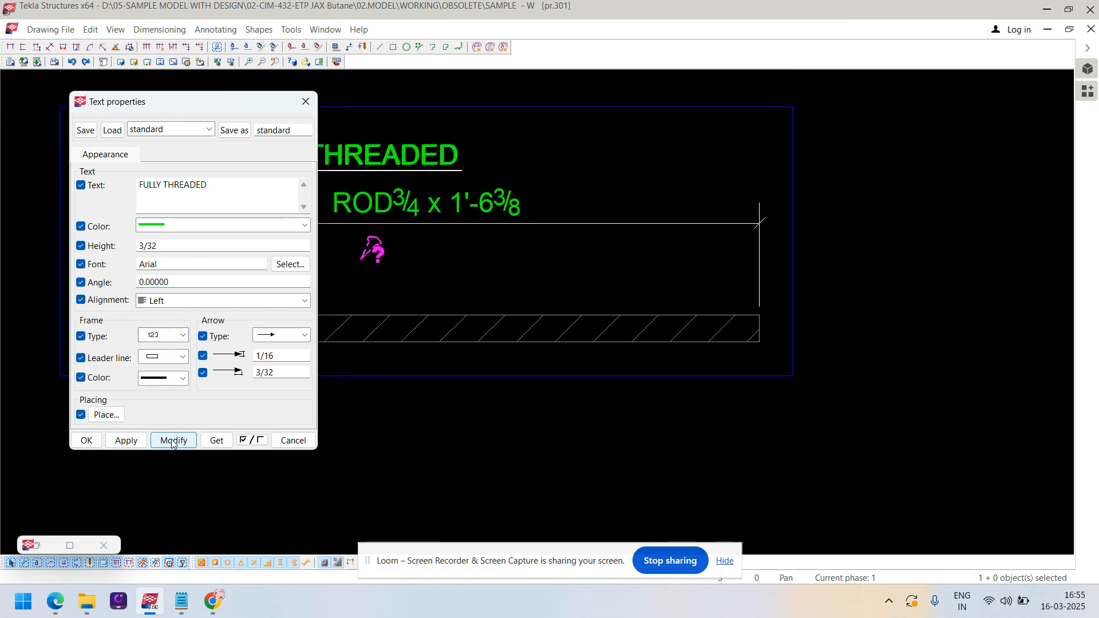
left_click_drag(389, 158, 469, 252)
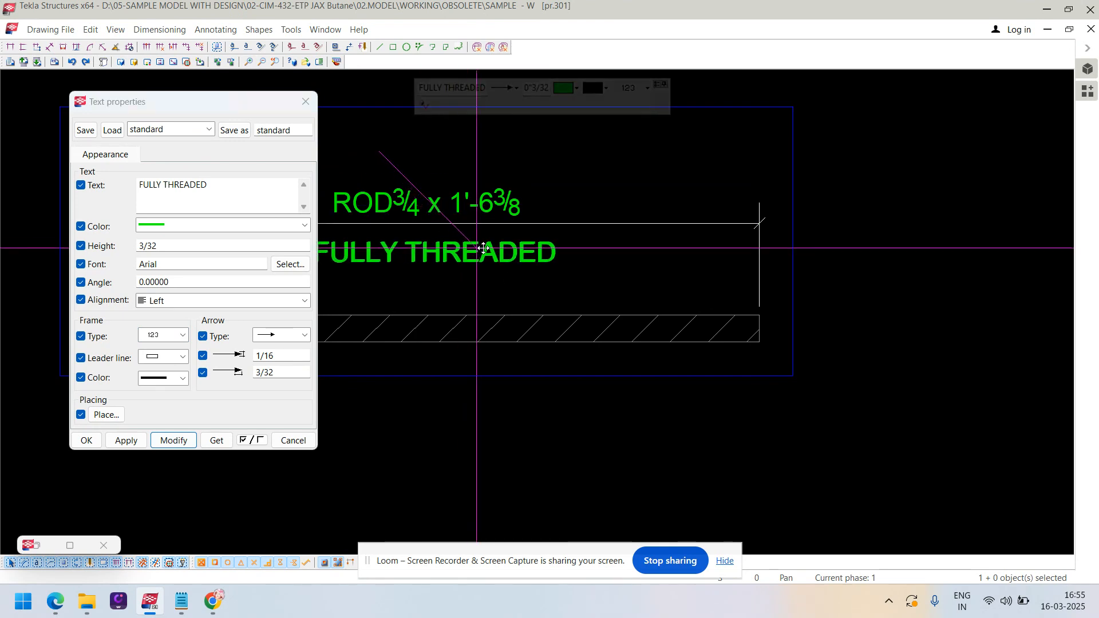
- Shift the FULLY THREADED note slightly toward the rod's left end, between the length dimension line and the rod
left_click(293, 440)
left_click(433, 395)
left_click_drag(472, 248, 451, 246)
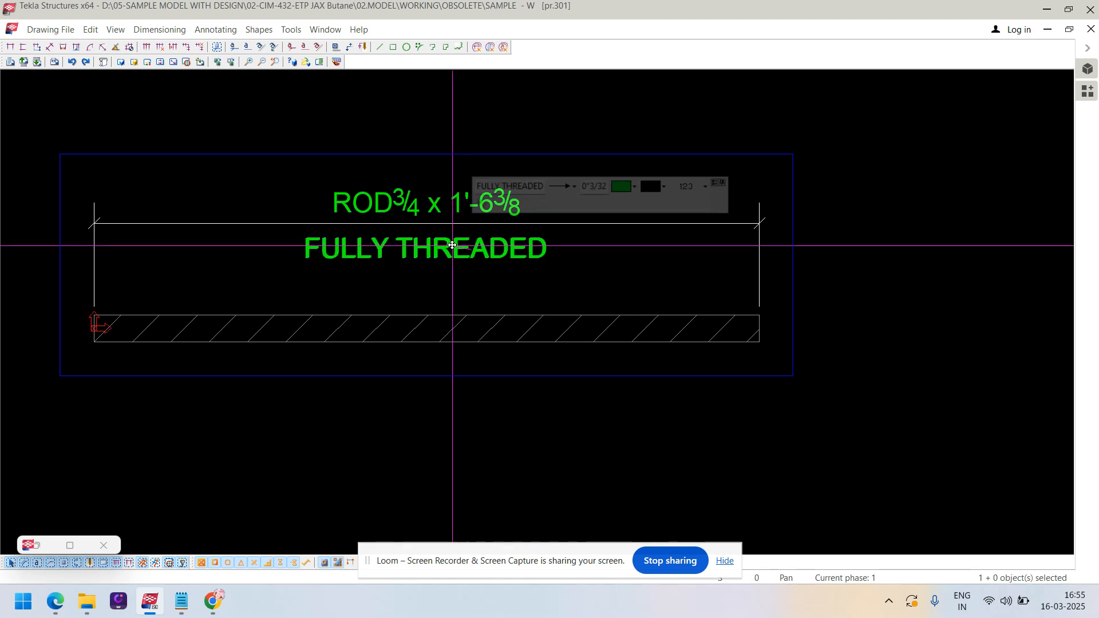
left_click(544, 400)
- Move the rod's front view slightly upward on the drawing sheet
scroll(550, 319, "down", 3)
scroll(550, 319, "down", 6)
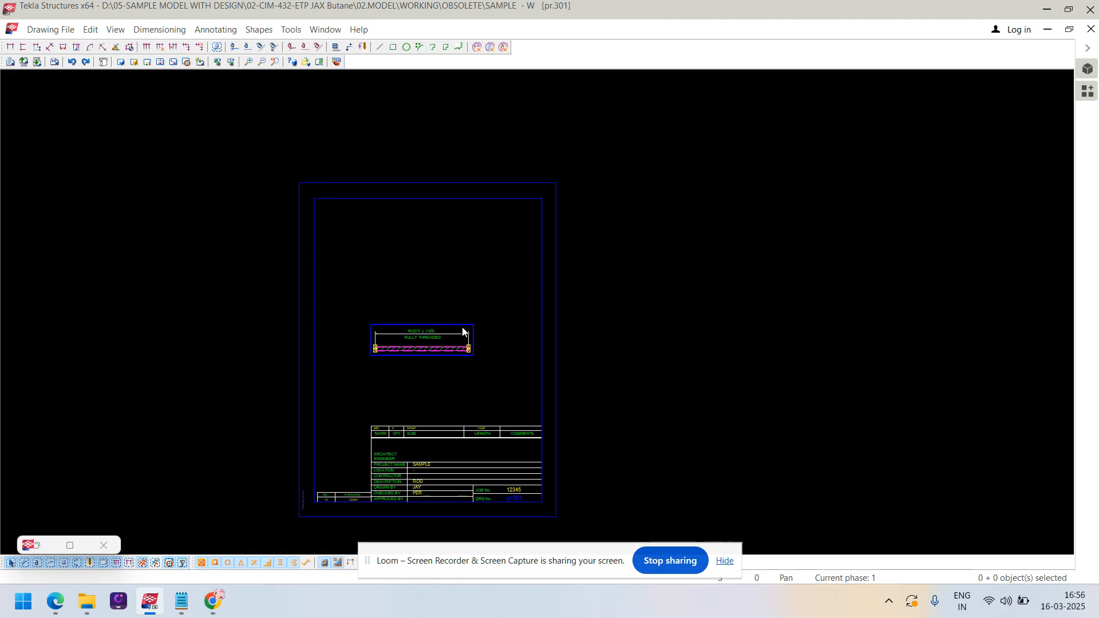
scroll(462, 326, "up", 2)
left_click(461, 326)
left_click_drag(461, 327, 460, 316)
left_click(466, 290)
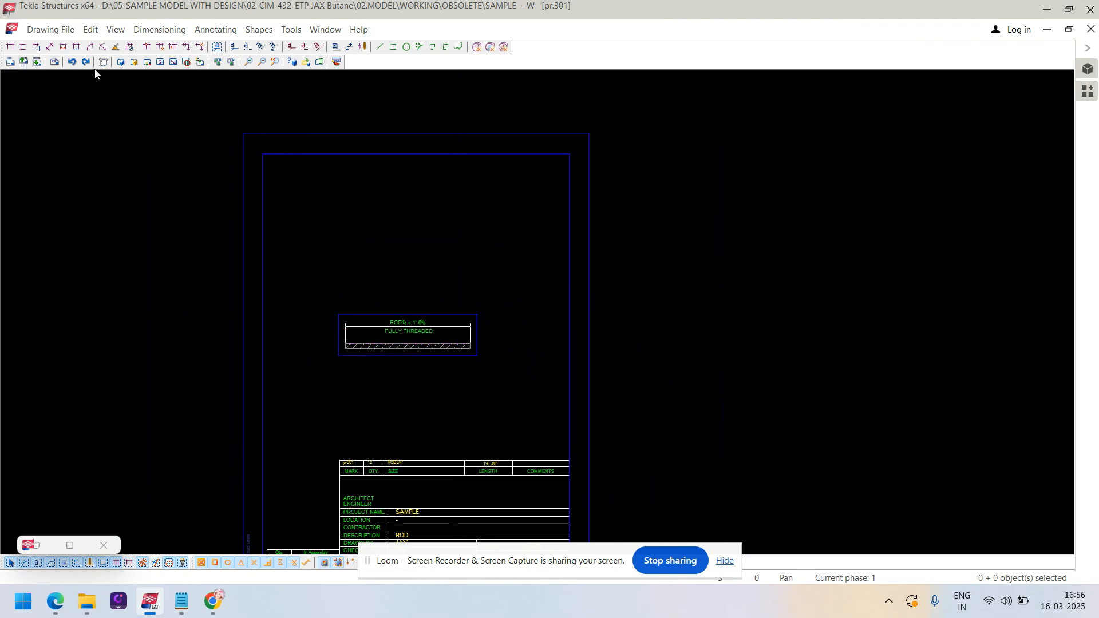
- Keep the changes to rod drawing pr.301 and bring plate drawing tp.204 up in a maximized window
left_click(37, 62)
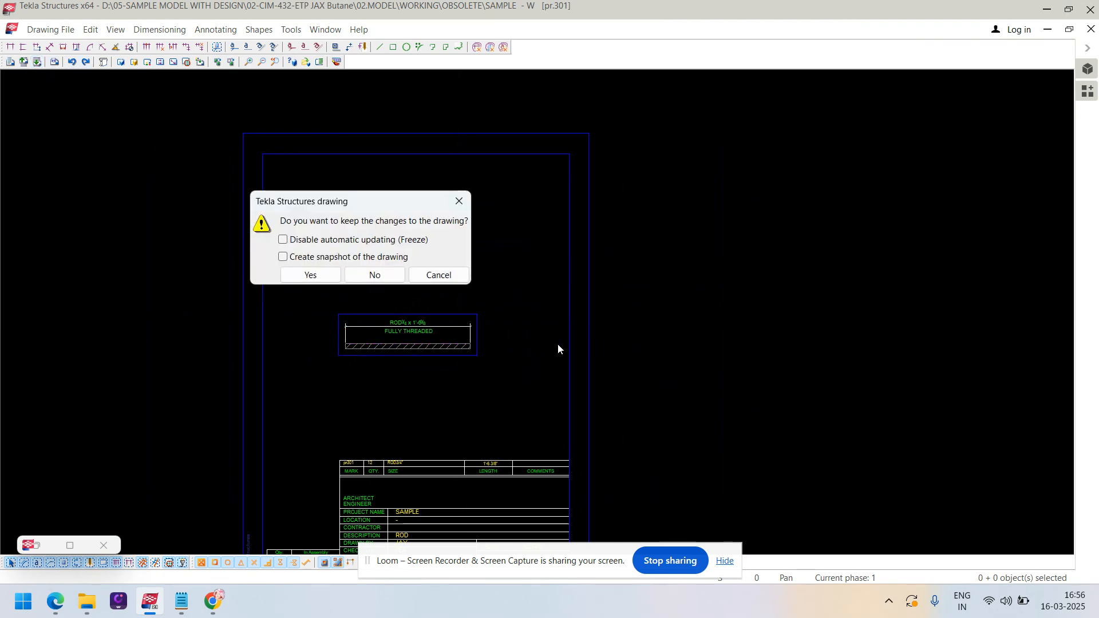
left_click(296, 276)
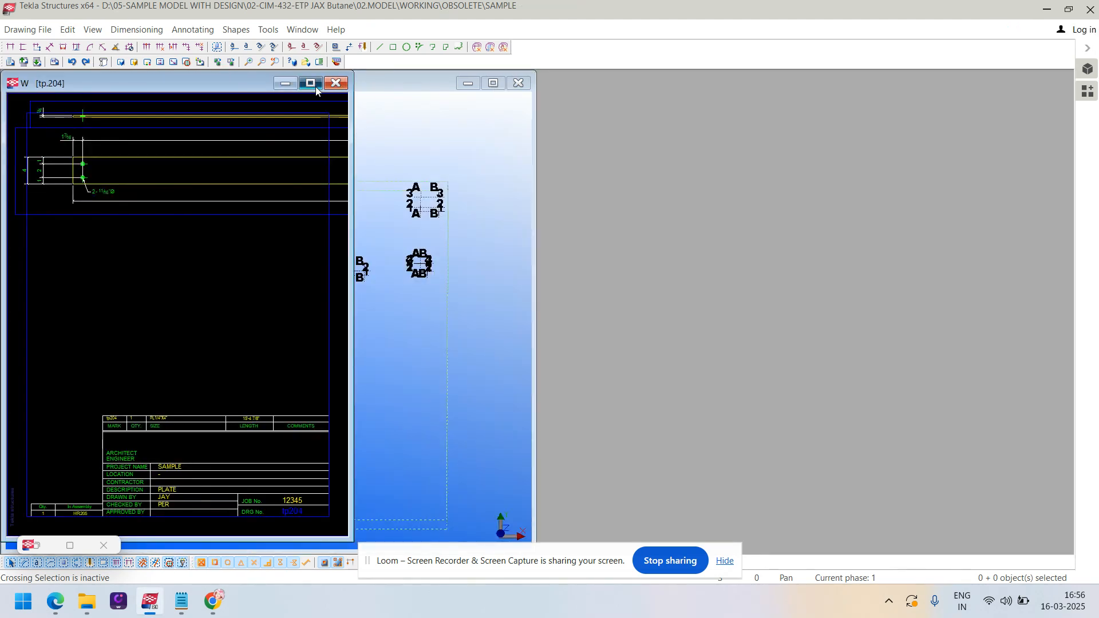
left_click(312, 85)
scroll(501, 417, "down", 2)
middle_click_drag(552, 327, 387, 337)
scroll(388, 339, "down", 1)
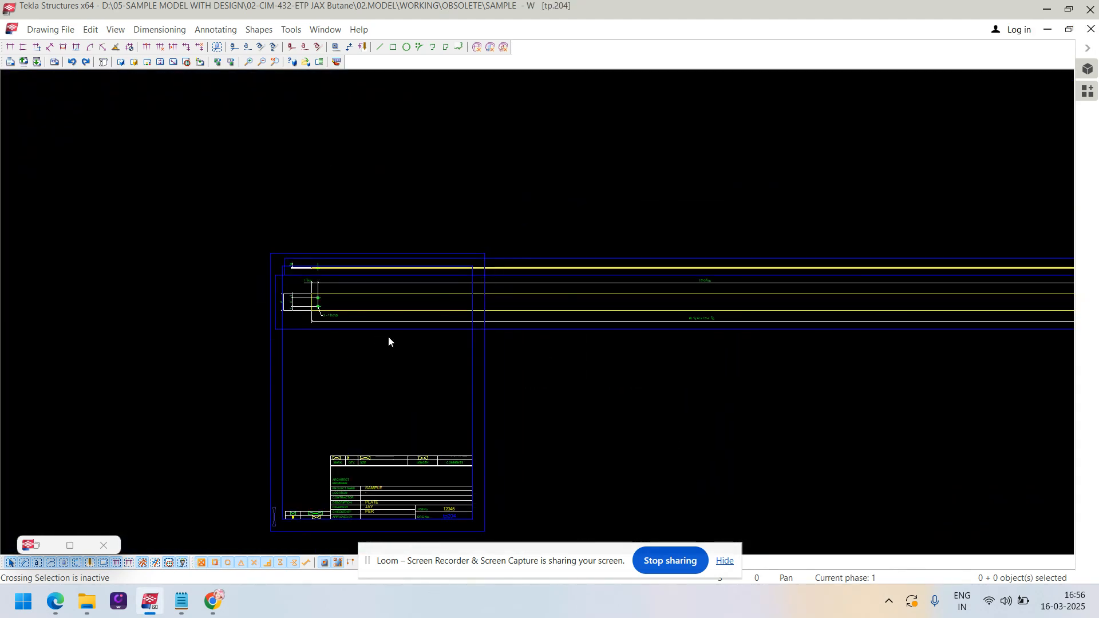
scroll(715, 355, "down", 2)
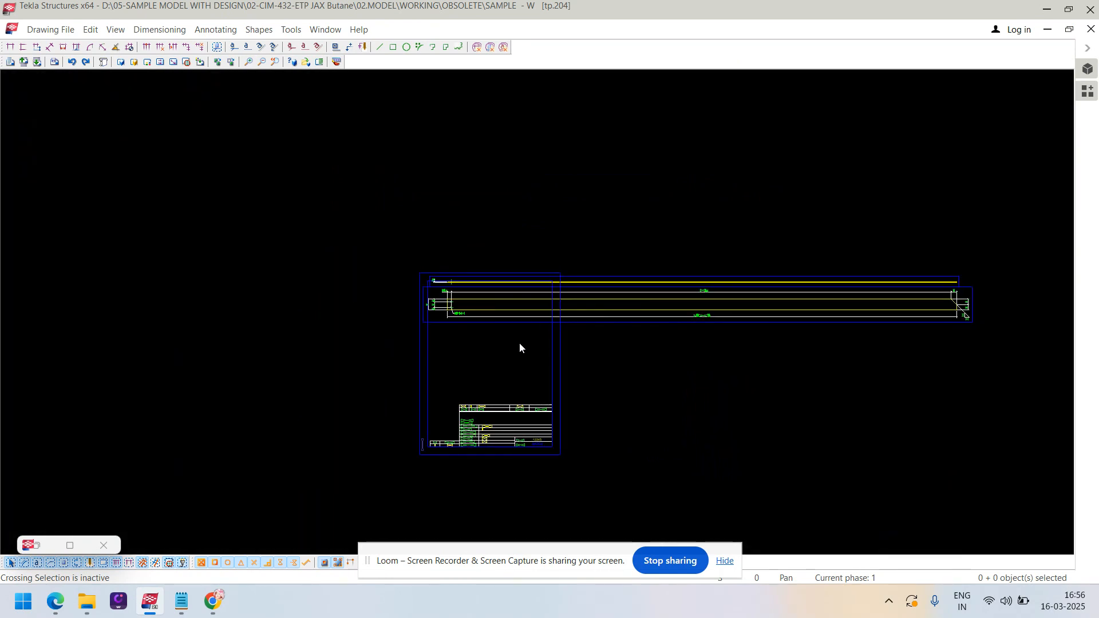
- Set Cut parts to Yes in the view shortening settings of tp.204's single-part drawing properties and apply the change
double_click(520, 343)
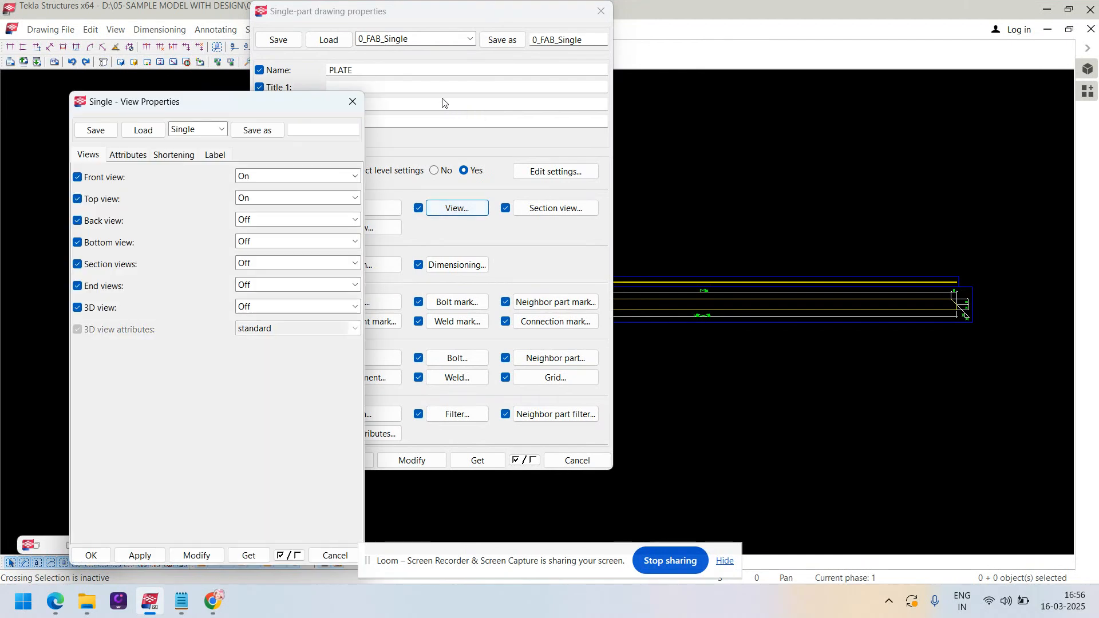
left_click(129, 157)
left_click(172, 156)
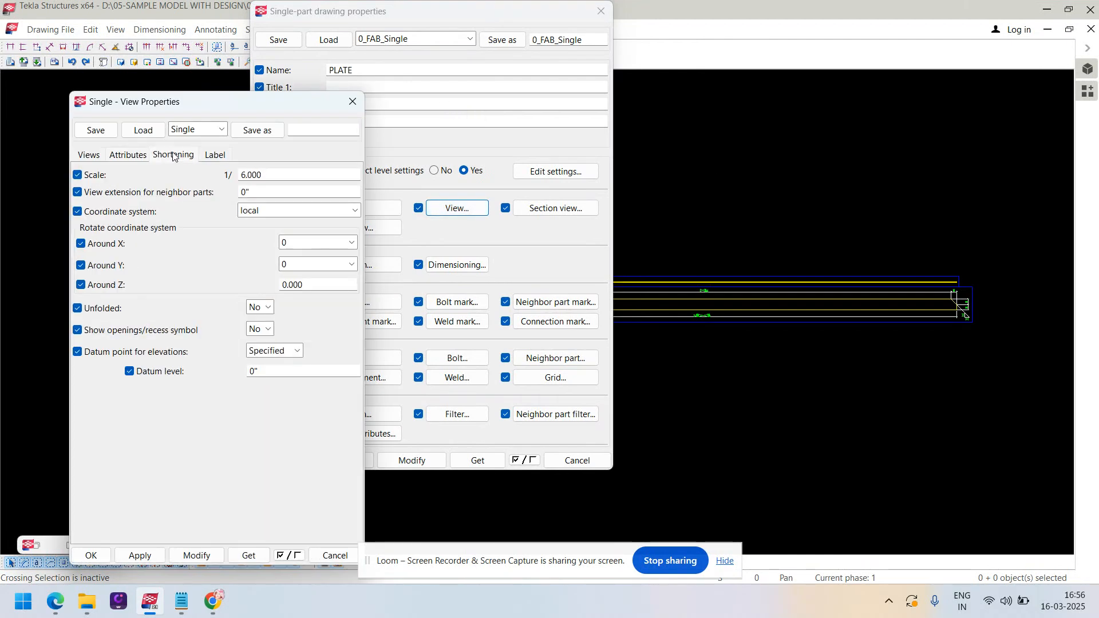
left_click(239, 189)
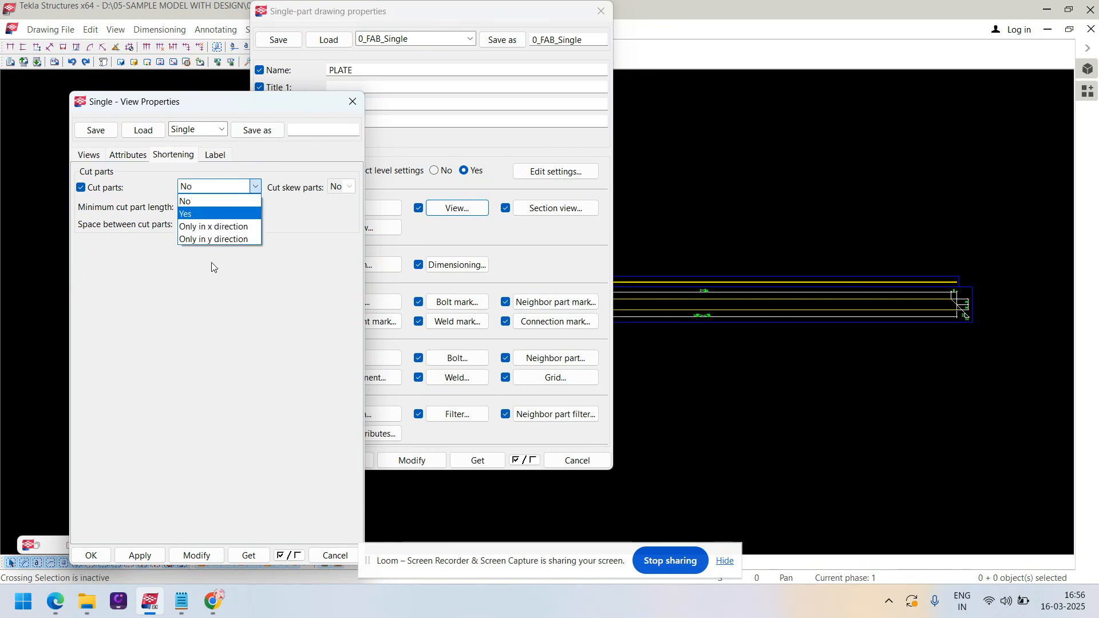
left_click(186, 216)
left_click(197, 553)
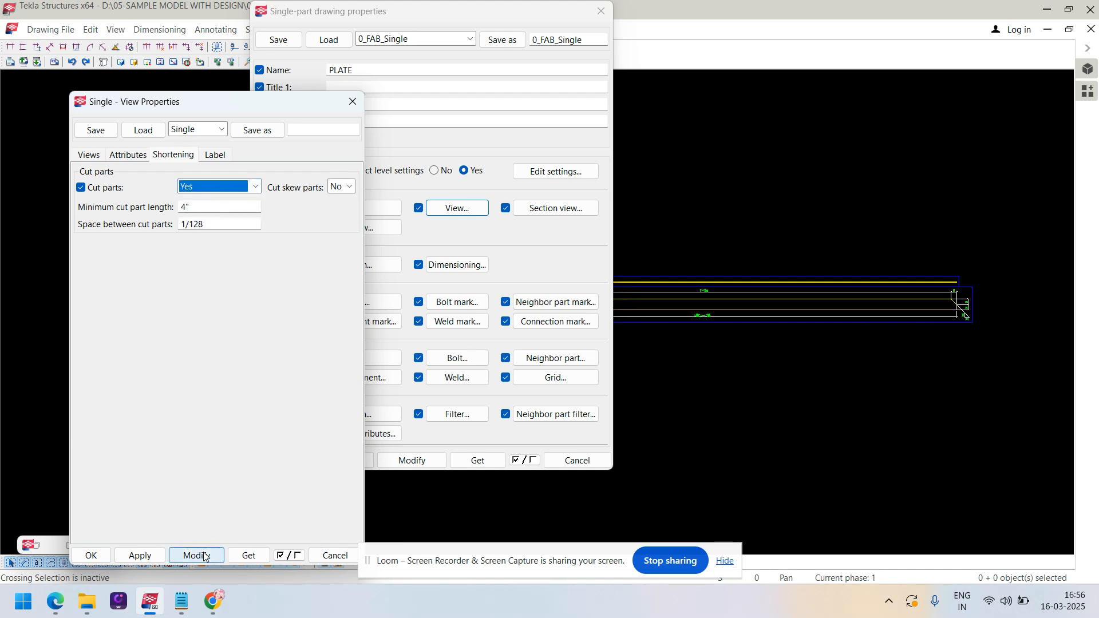
left_click(577, 460)
- Move the plate's shortened top and front views together into the sheet frame above the title block
scroll(709, 344, "up", 6)
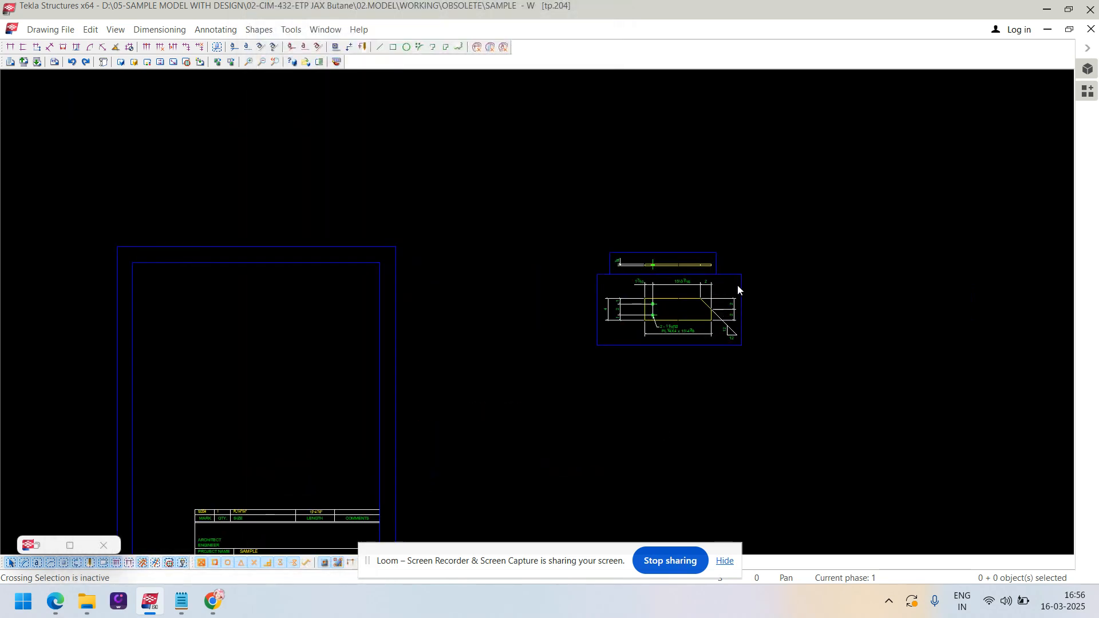
left_click(701, 247)
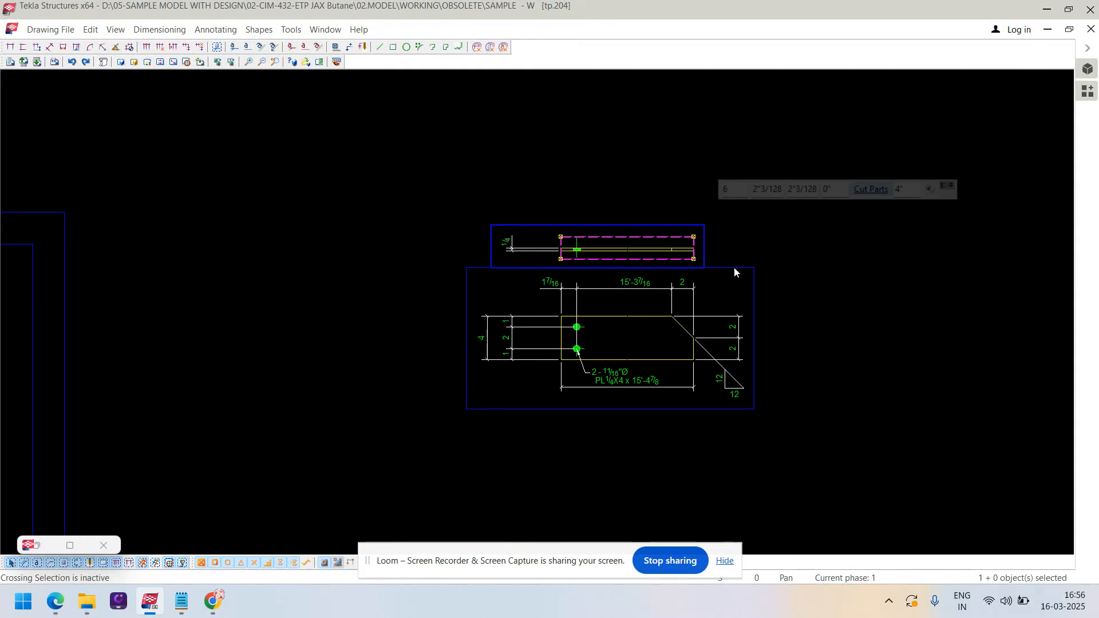
scroll(734, 267, "down", 3)
mouse_move(734, 267)
left_mouse_down()
mouse_move(184, 327)
mouse_move(265, 387)
mouse_move(259, 398)
left_mouse_up()
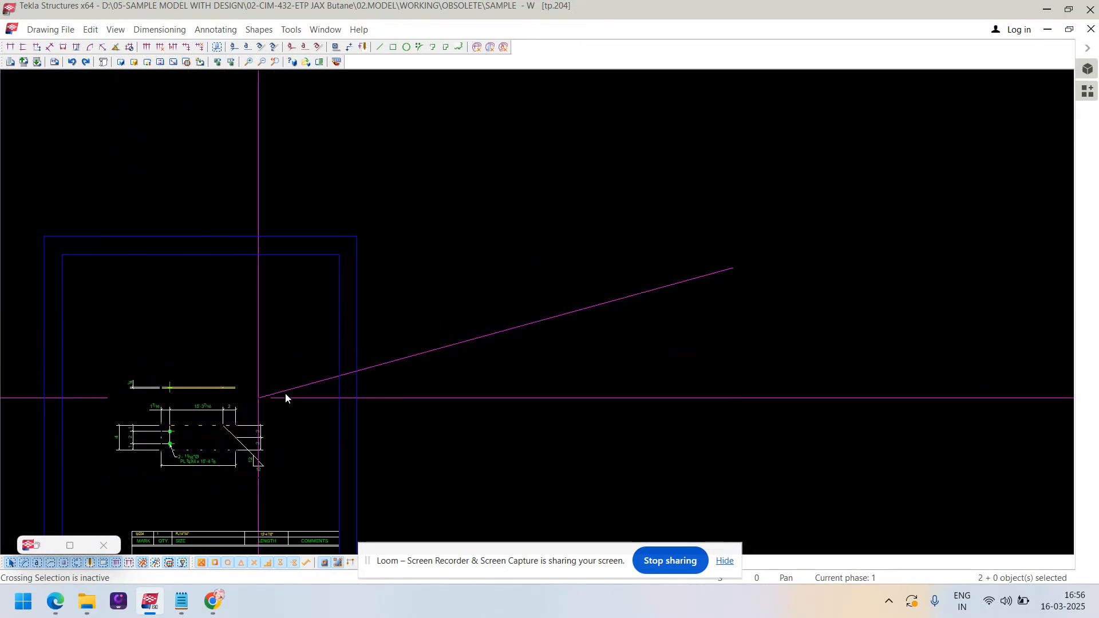
mouse_move(290, 394)
middle_mouse_down()
mouse_move(822, 328)
mouse_move(814, 257)
middle_mouse_up()
scroll(741, 373, "up", 5)
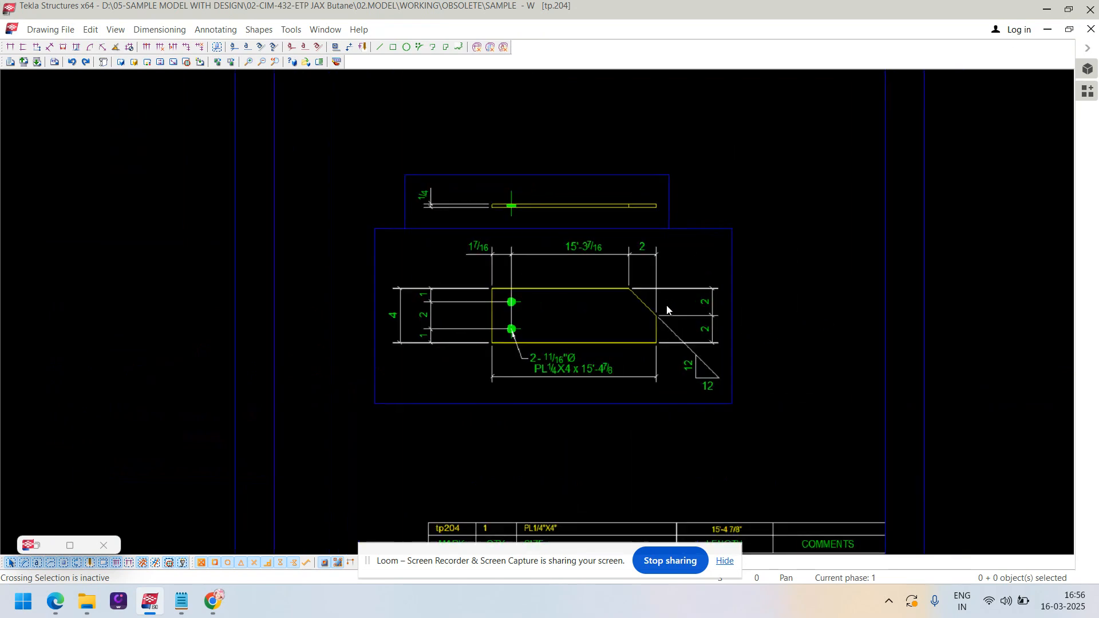
- Move the overall plate length dimension from below to above the front view and raise the top view to make room
left_click(583, 388)
left_click_drag(583, 389, 584, 229)
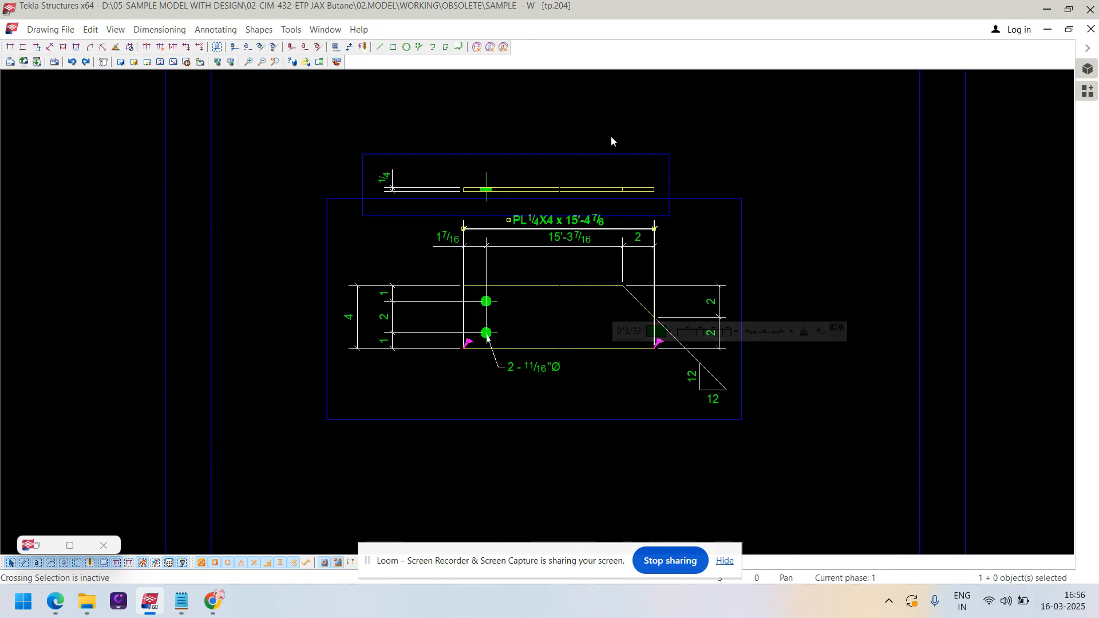
left_click(623, 154)
left_click_drag(626, 154, 620, 114)
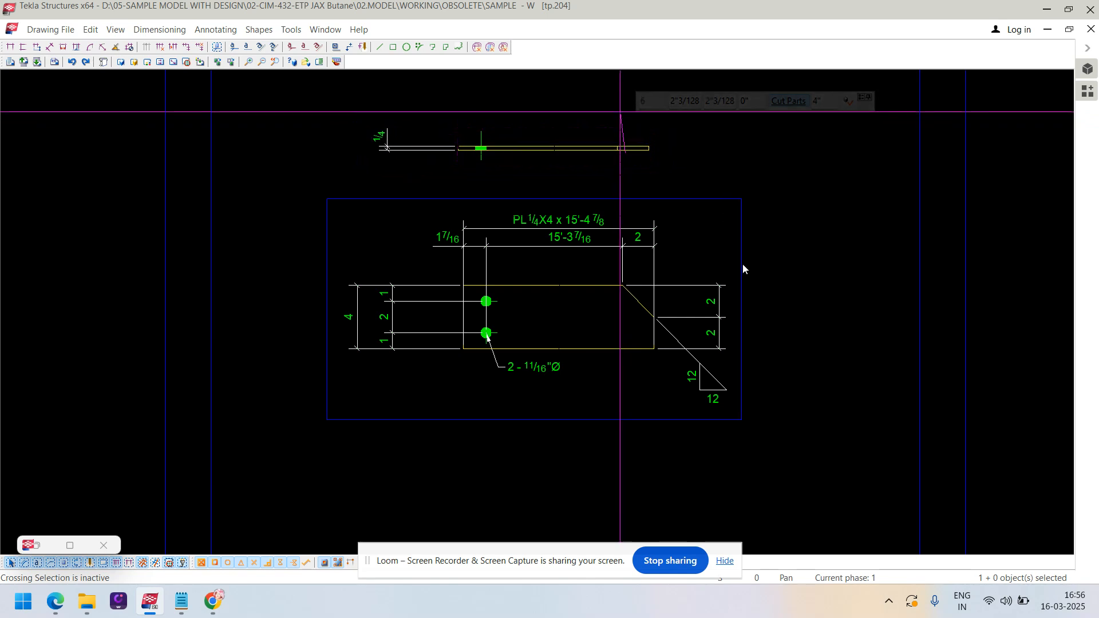
scroll(578, 236, "up", 2)
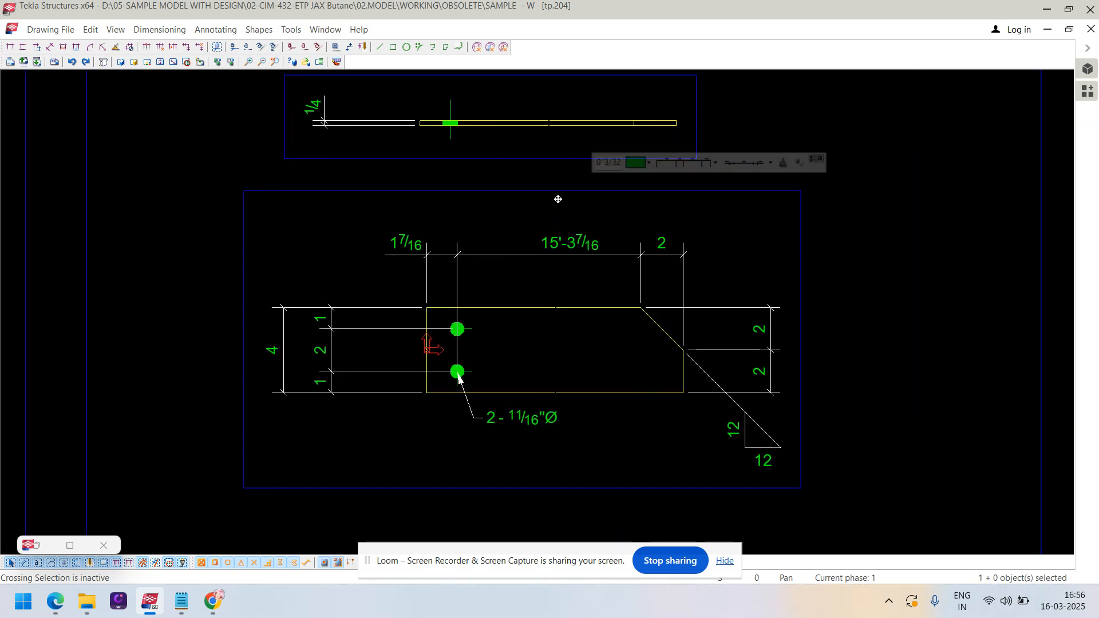
- Delete the front view's hole-location and intermediate length dimensions plus the corner cut's vertical and slope dimensions, keeping its horizontal 2-inch dimension
left_click(582, 257)
scroll(612, 264, "down", 1)
key("Delete")
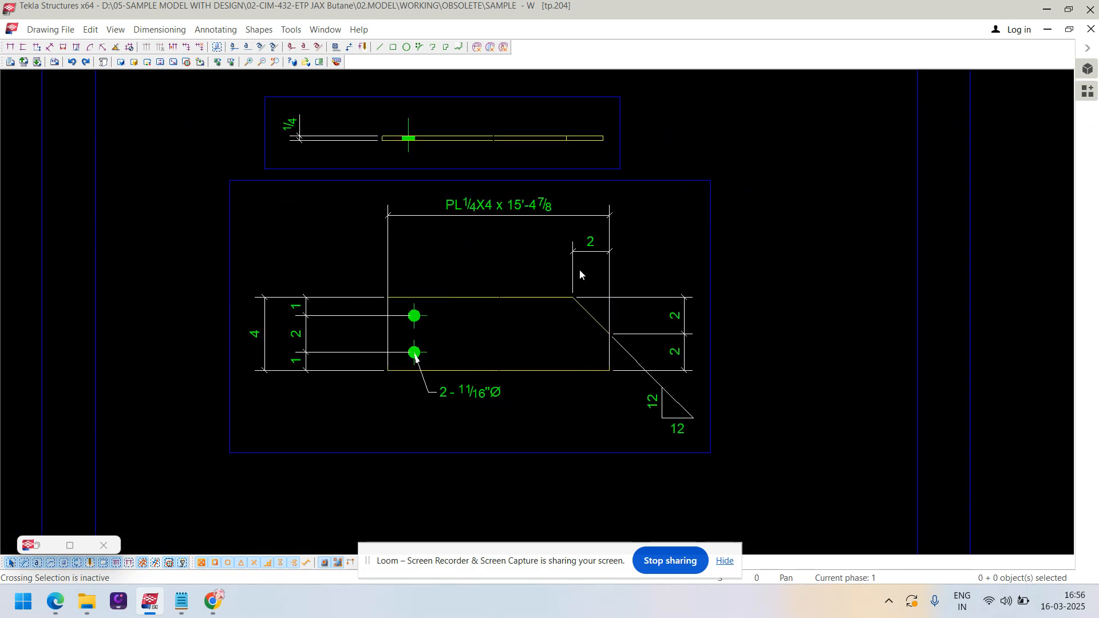
left_click(661, 395)
key("Delete")
scroll(403, 314, "up", 1)
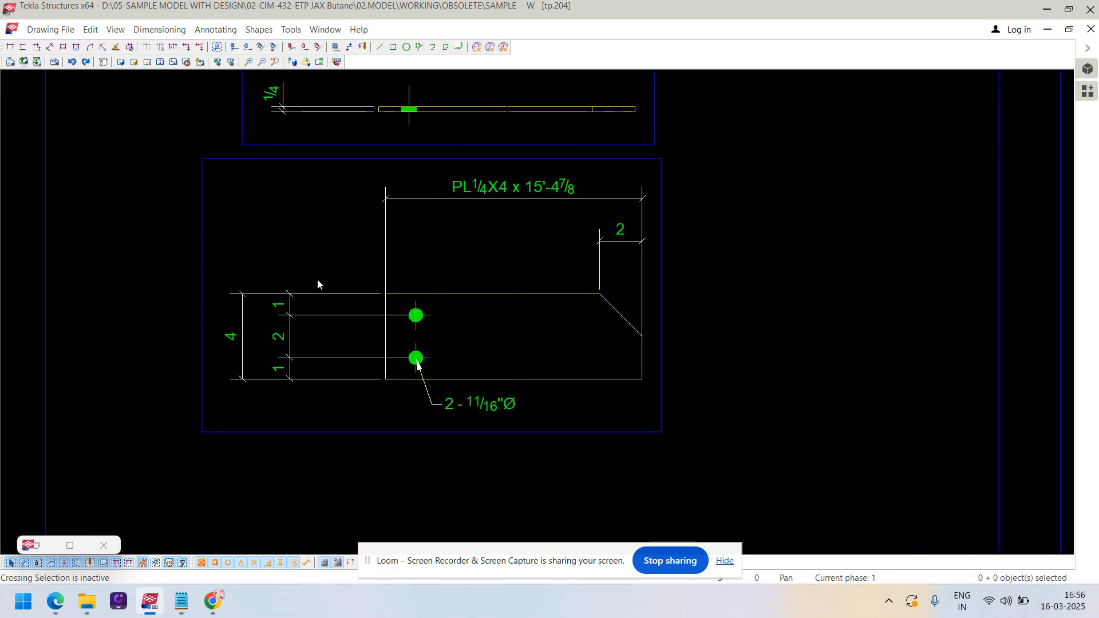
left_click(316, 321)
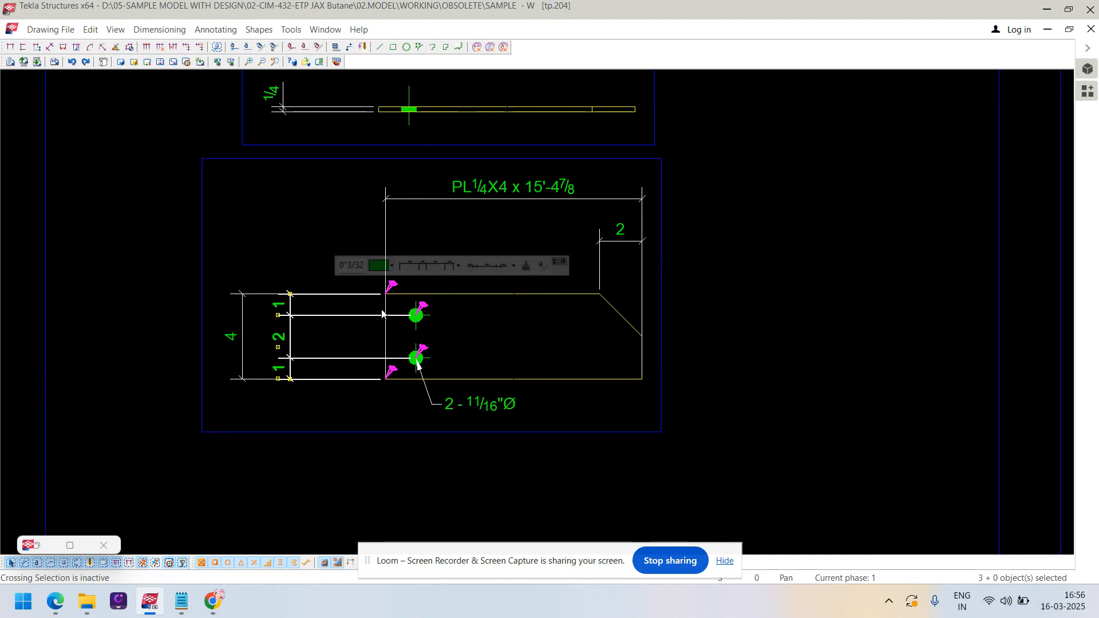
key("Delete")
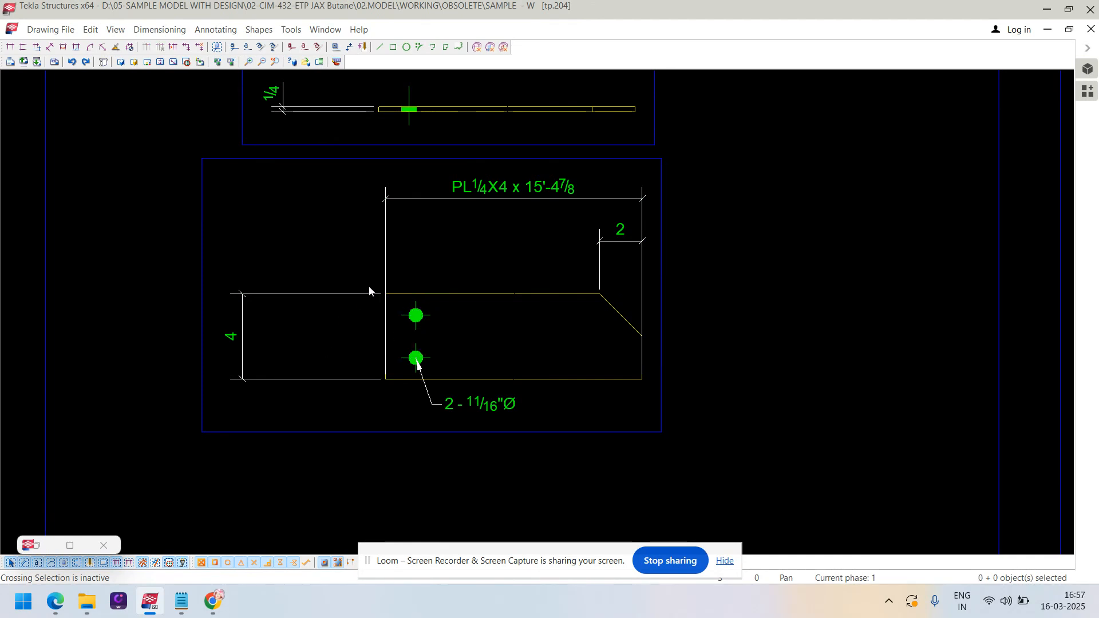
- Move the plate's width dimension and the corner cut's horizontal dimension closer to the plate outline
left_click(232, 340)
left_click_drag(243, 340, 321, 339)
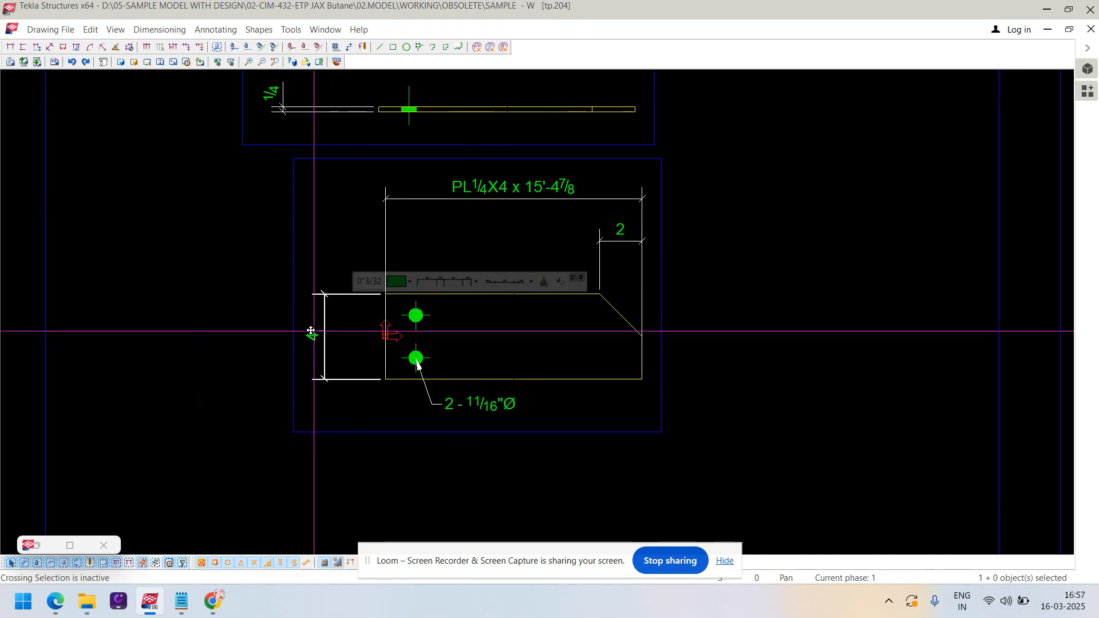
left_click(358, 343)
left_click(629, 240)
scroll(629, 241, "up", 3)
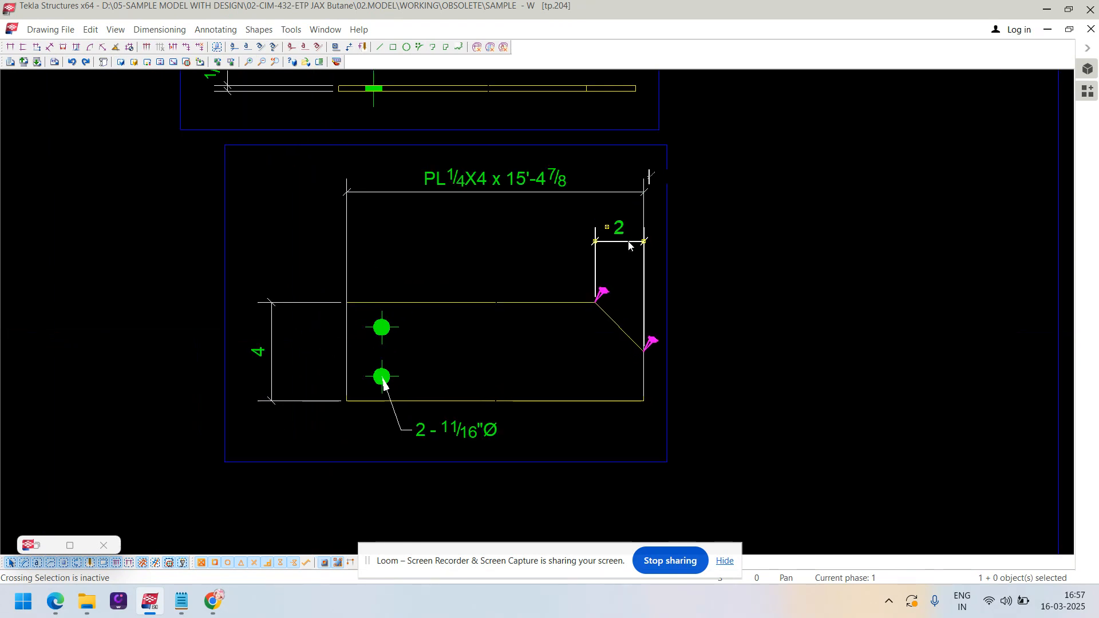
left_click_drag(630, 243, 631, 285)
left_click(695, 288)
- Add a point on the plate's upper edge to the overall length dimension and re-anchor its right end at the corner cut's lower end
right_click(444, 165)
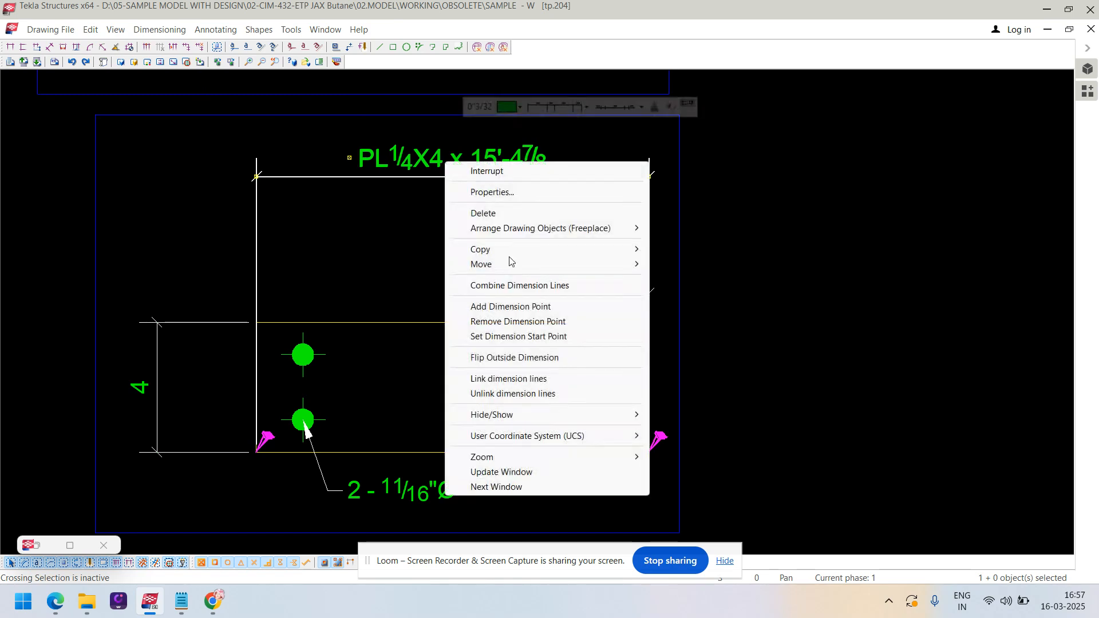
left_click(486, 304)
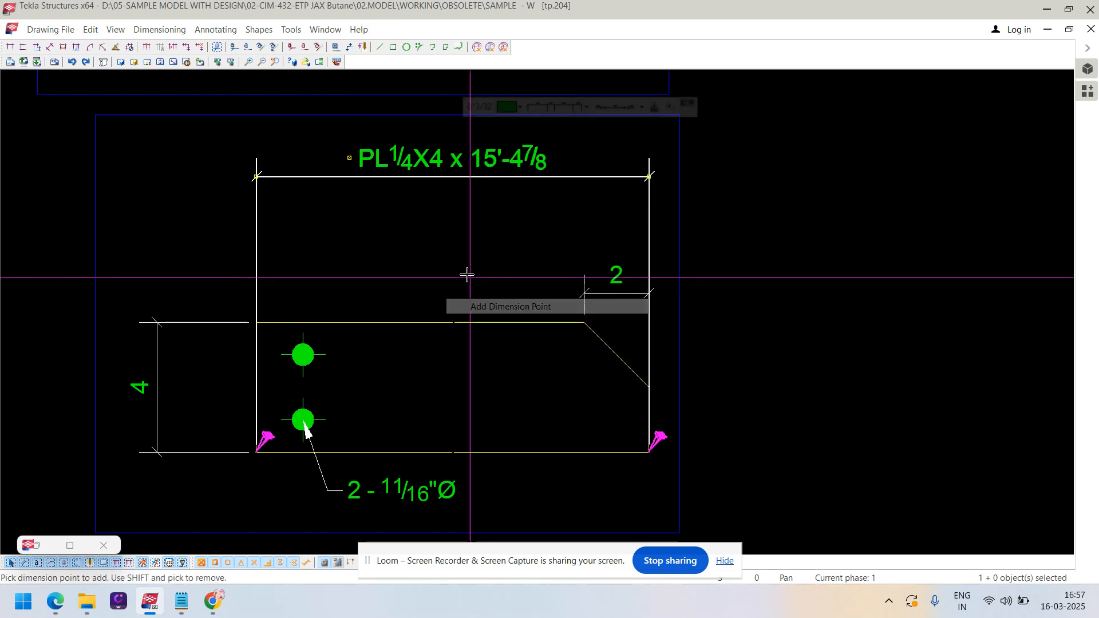
left_click(467, 322)
scroll(467, 322, "up", 1)
scroll(467, 323, "down", 2)
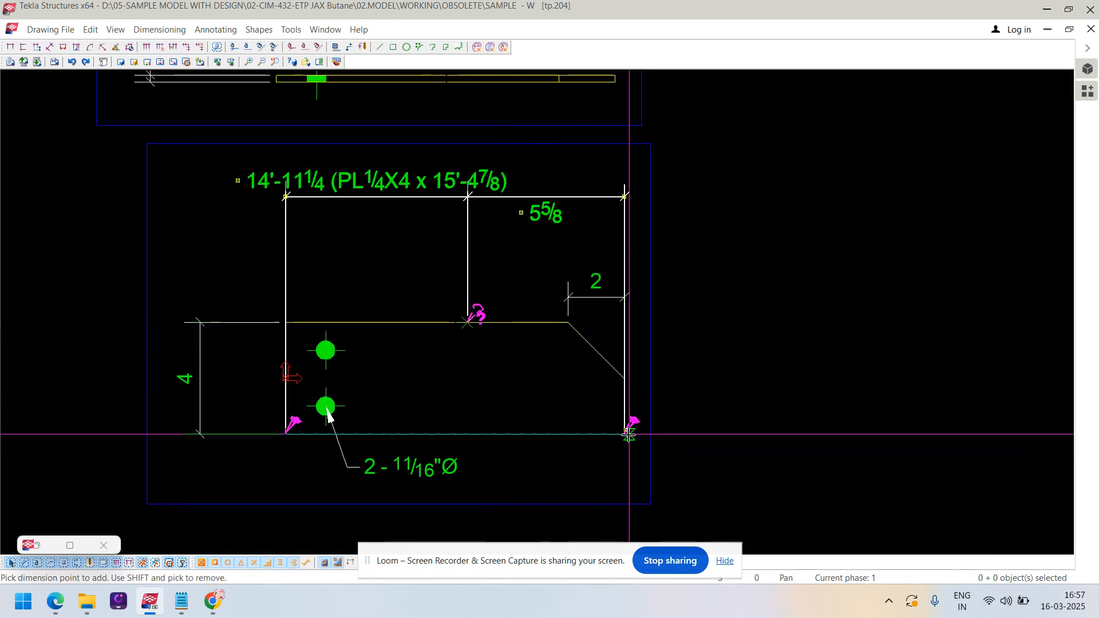
left_click(626, 435, "shift")
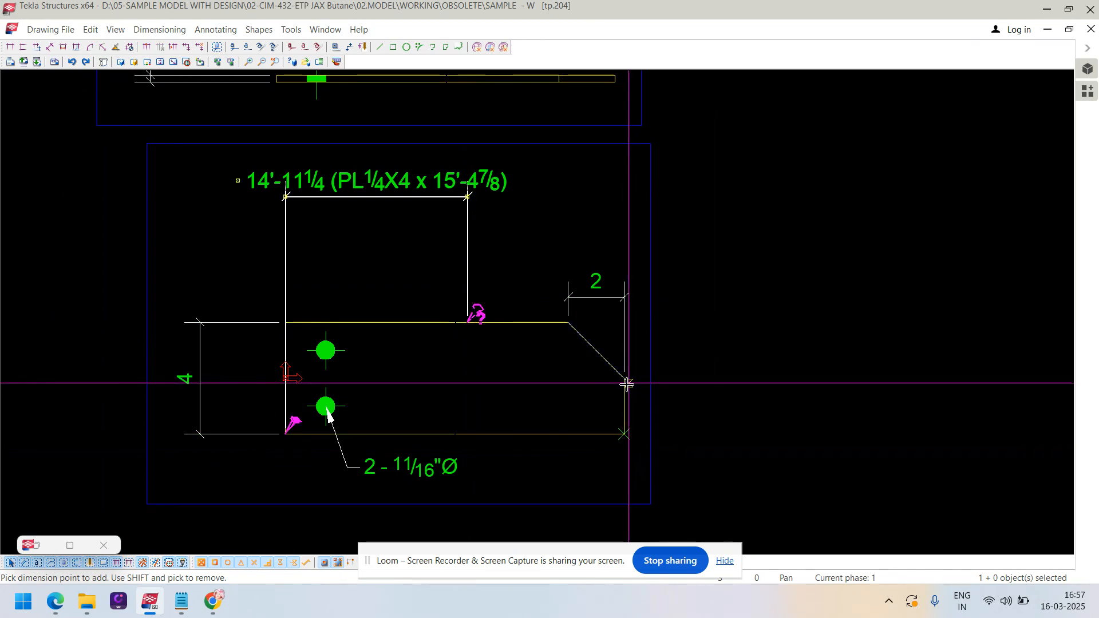
scroll(638, 373, "up", 1)
scroll(631, 375, "down", 2)
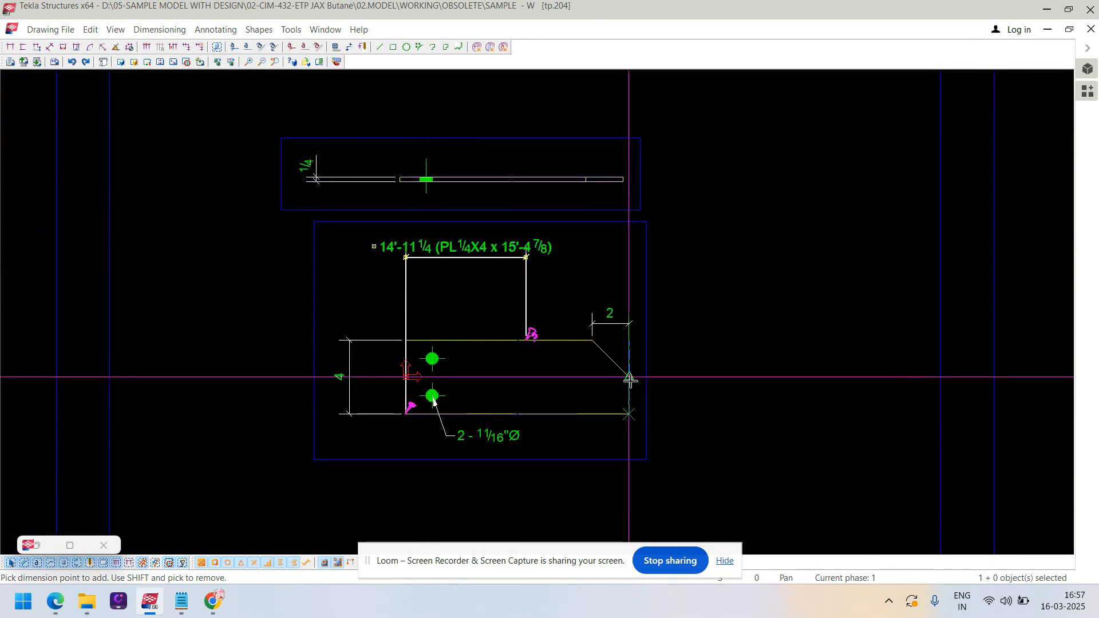
scroll(630, 381, "down", 1)
scroll(652, 388, "up", 3)
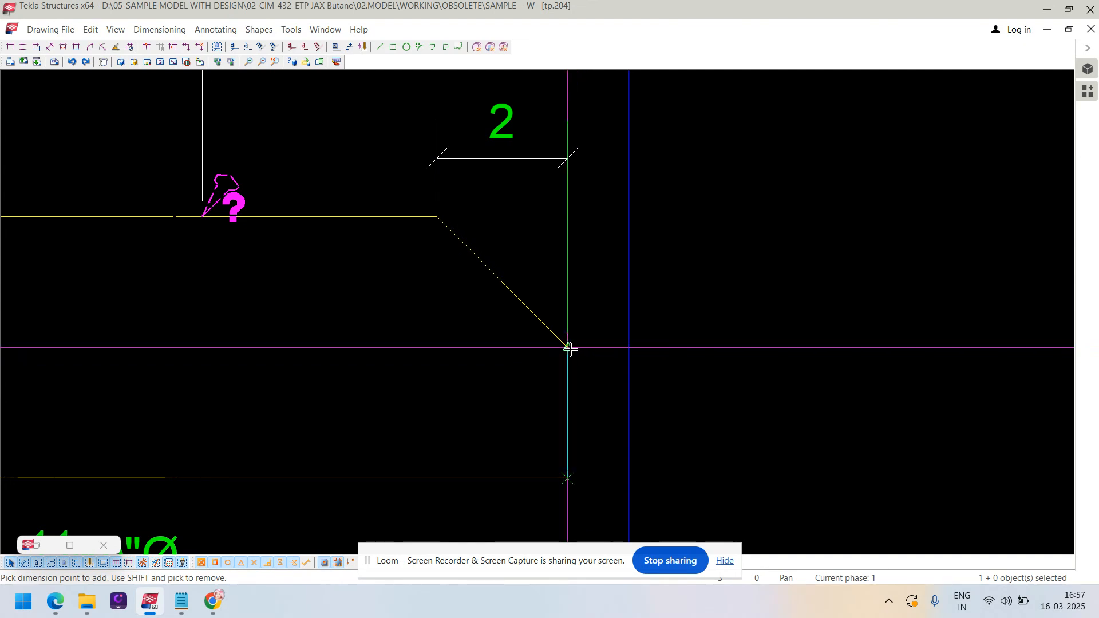
scroll(596, 350, "down", 5)
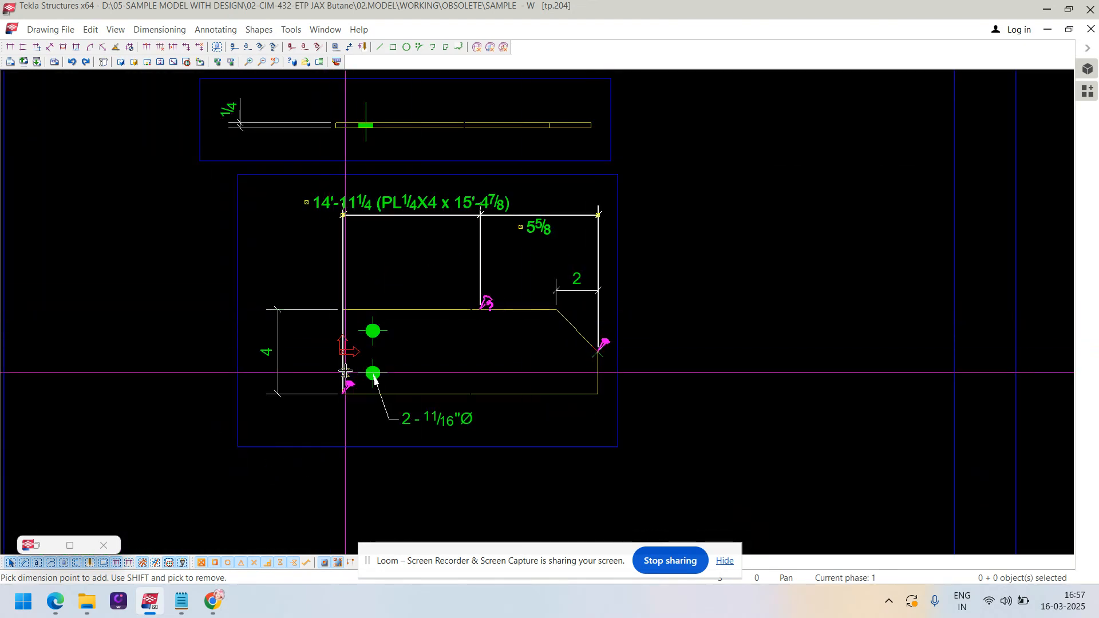
- Re-anchor the overall length dimension's left end at the plate's upper-left corner without the intermediate point, and raise its line slightly
left_click(344, 309, "shift")
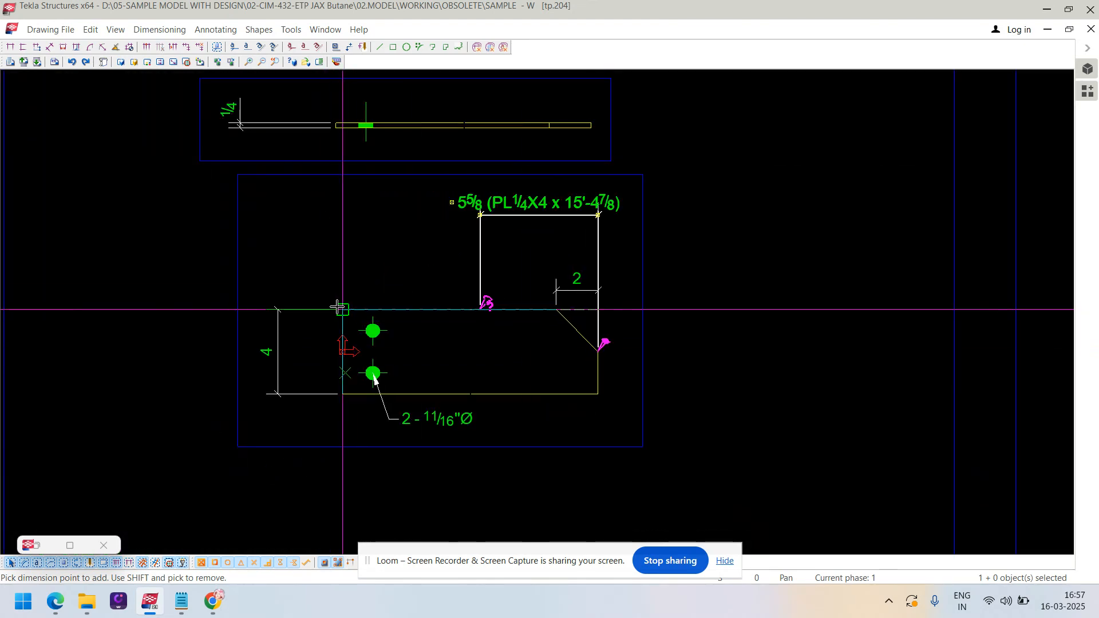
left_click(344, 309)
left_click(484, 309, "shift")
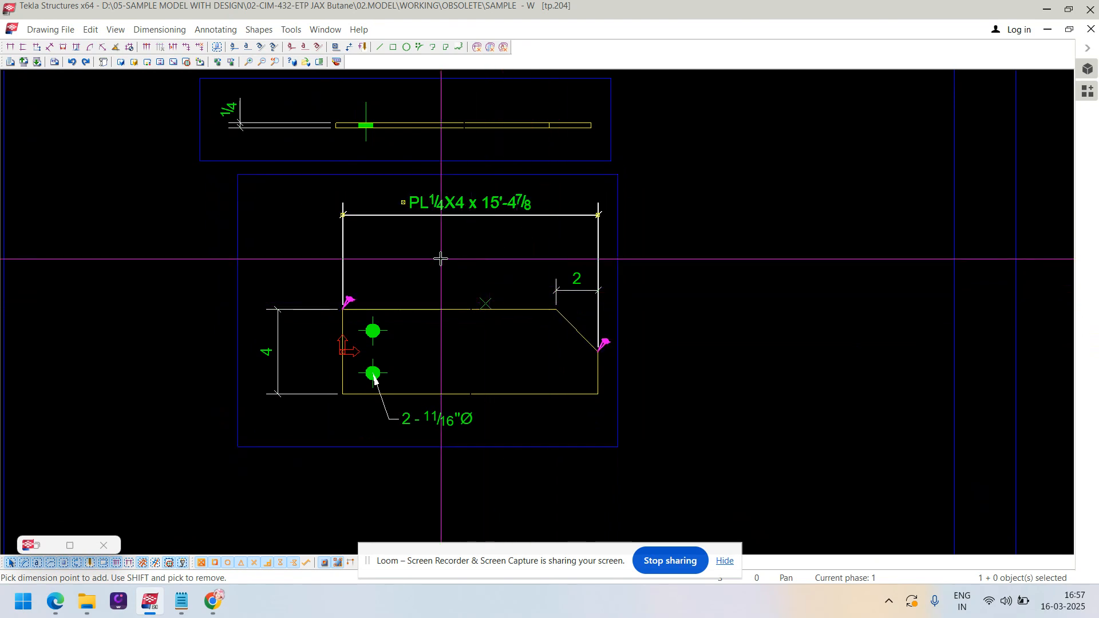
right_click(467, 269)
left_click(496, 279)
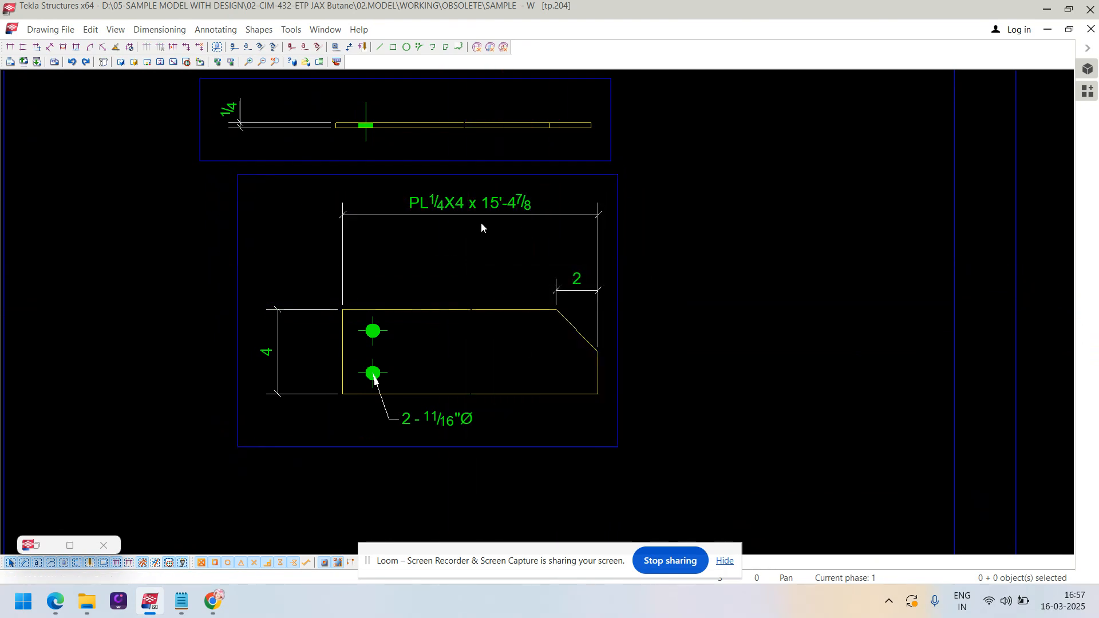
left_click_drag(496, 210, 494, 198)
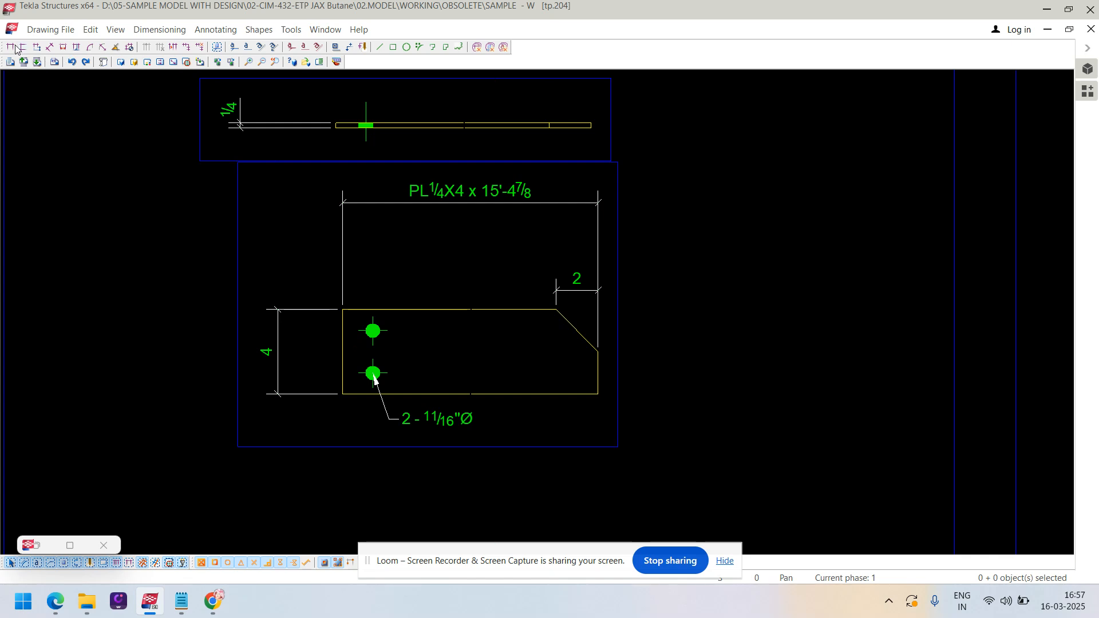
- Add a horizontal dimension chain above the front view from the plate's left edge through the holes to the corner cut's lower end
scroll(377, 315, "up", 2)
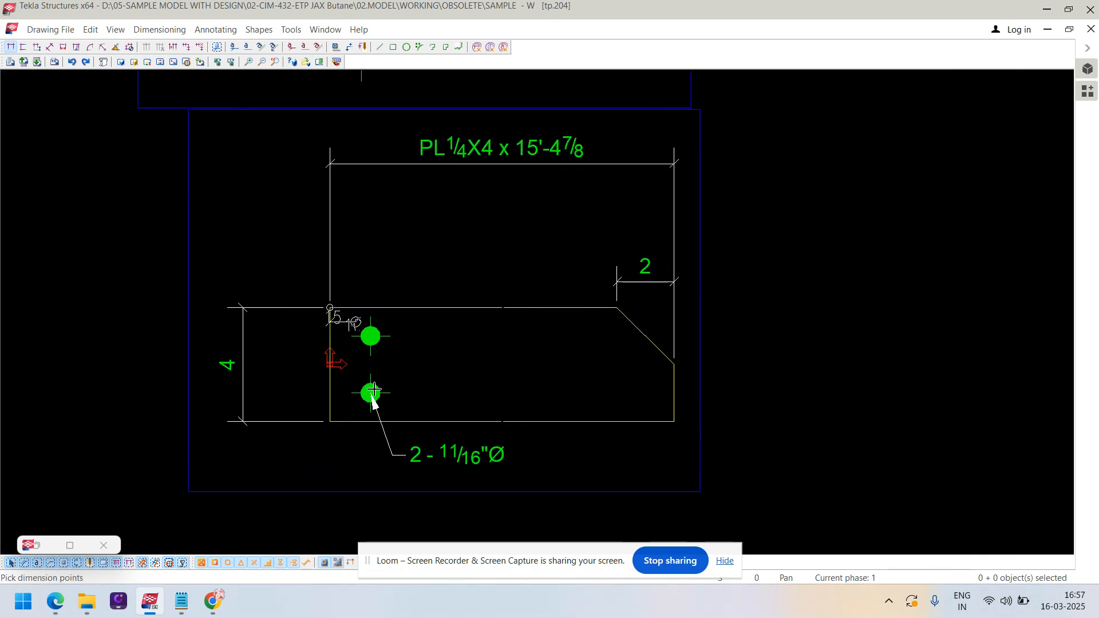
left_click(674, 364)
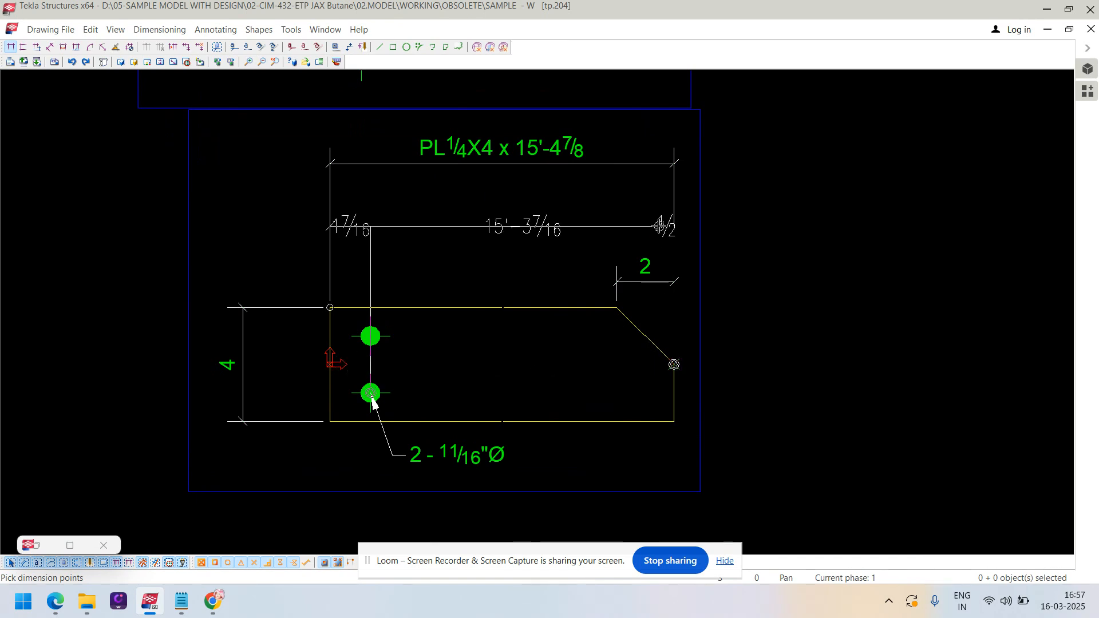
scroll(660, 226, "up", 1)
left_click(483, 208)
right_click(483, 207)
left_click(515, 217)
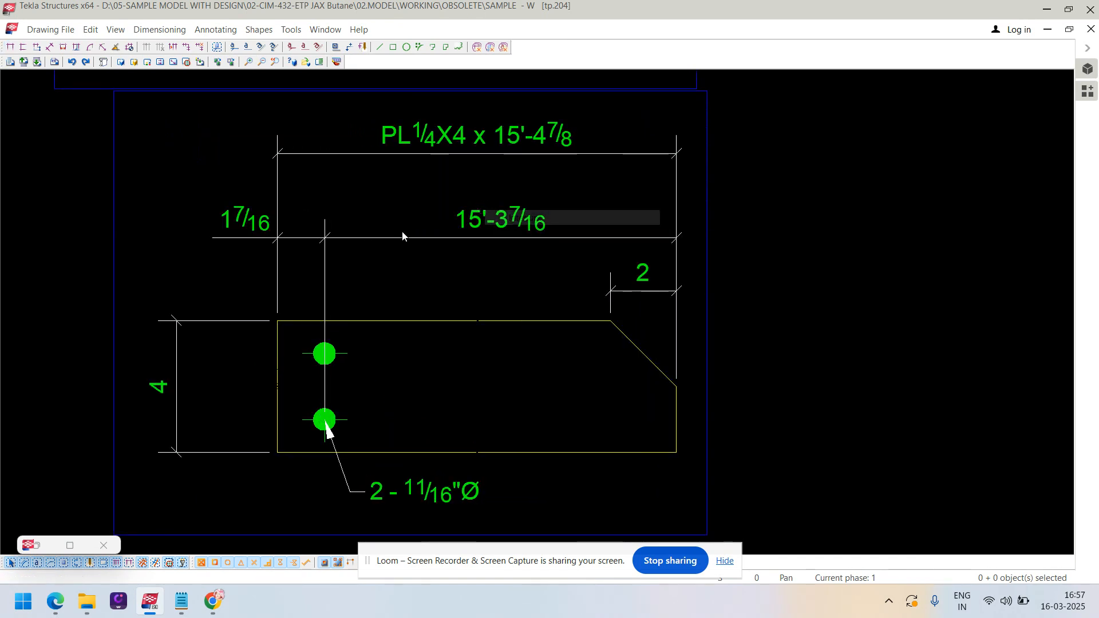
- Dimension the two holes vertically between the plate's lower and upper edges, placing the chain between the width dimension and the plate
middle_click_drag(137, 358, 279, 282)
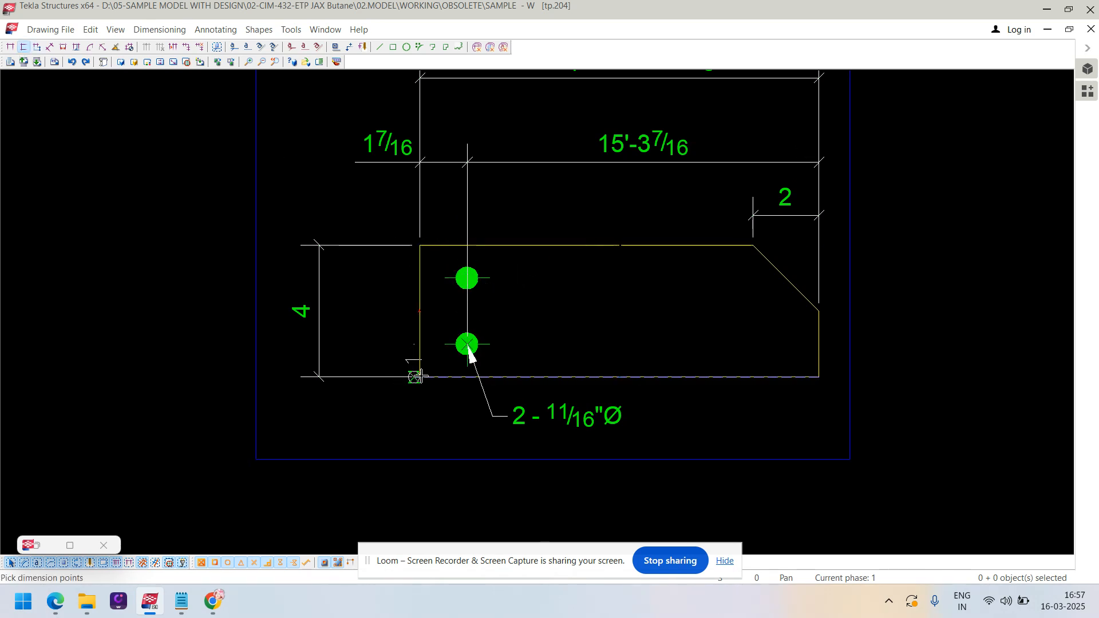
middle_click(385, 373)
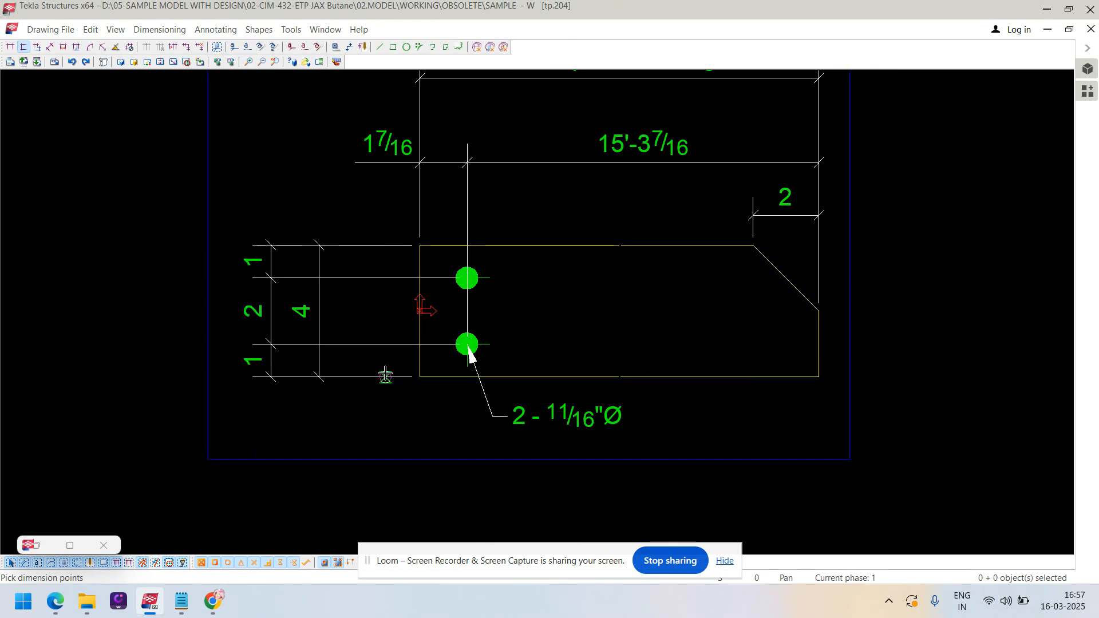
right_click(336, 231)
left_click(345, 239)
left_click(315, 318)
left_click_drag(313, 319, 356, 301)
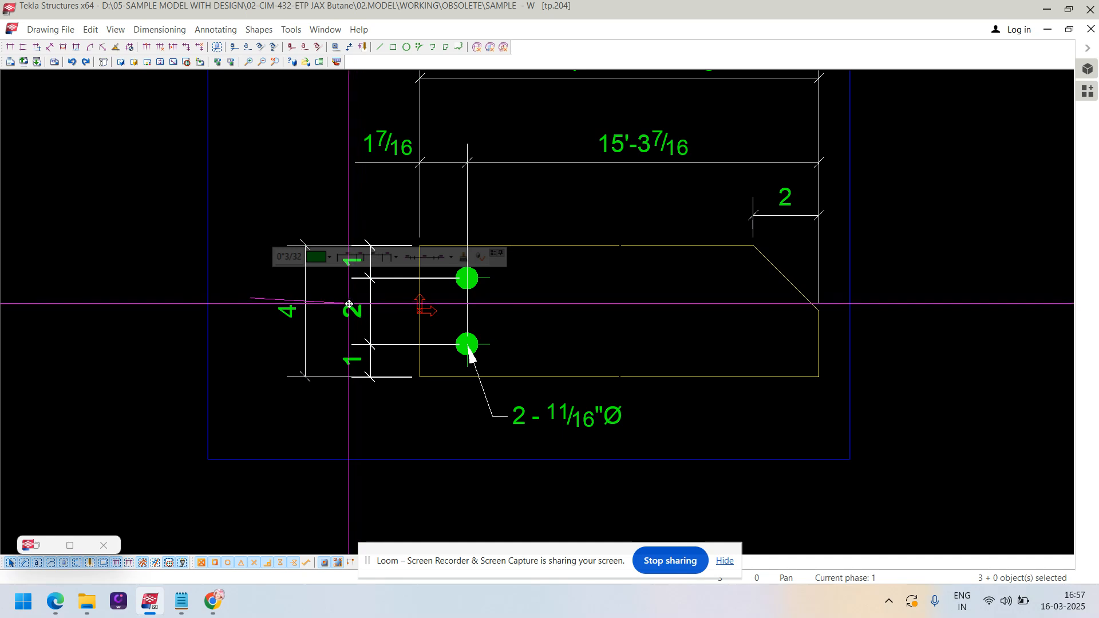
- Move the hole-size note from below the plate to just above its upper edge
left_click(611, 418)
scroll(590, 421, "up", 2)
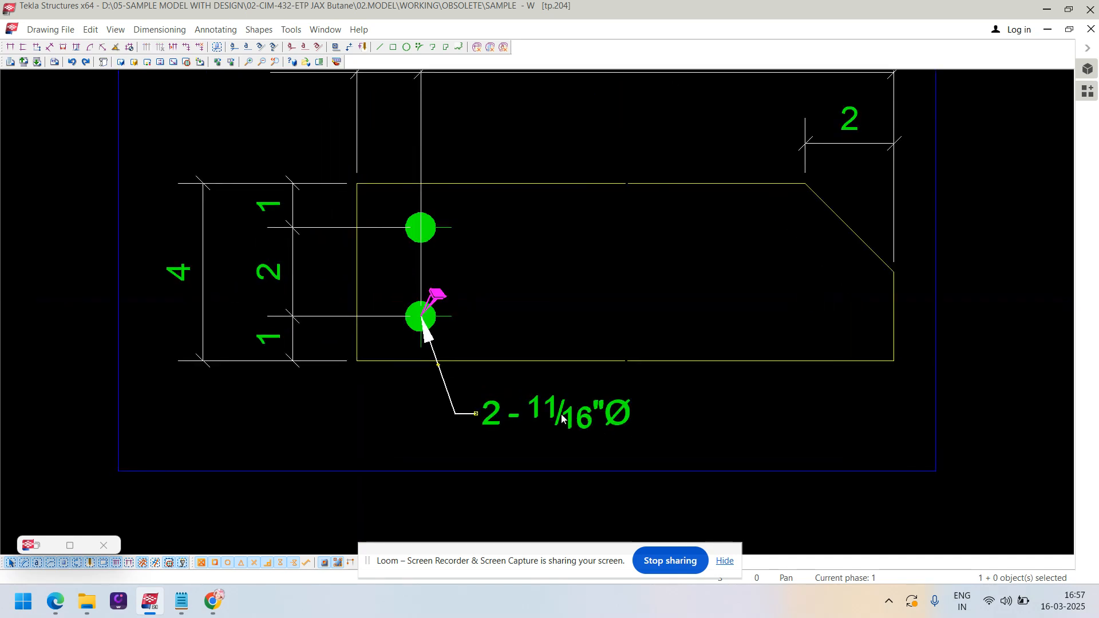
scroll(551, 413, "down", 1)
mouse_move(544, 412)
left_mouse_down()
mouse_move(533, 342)
mouse_move(564, 179)
mouse_move(536, 168)
left_mouse_up()
- Add a vertical dimension to the corner cut and move it closer to the plate's right edge
scroll(562, 178, "up", 1)
left_click(824, 247)
middle_click_drag(898, 185, 581, 263)
left_click(601, 258)
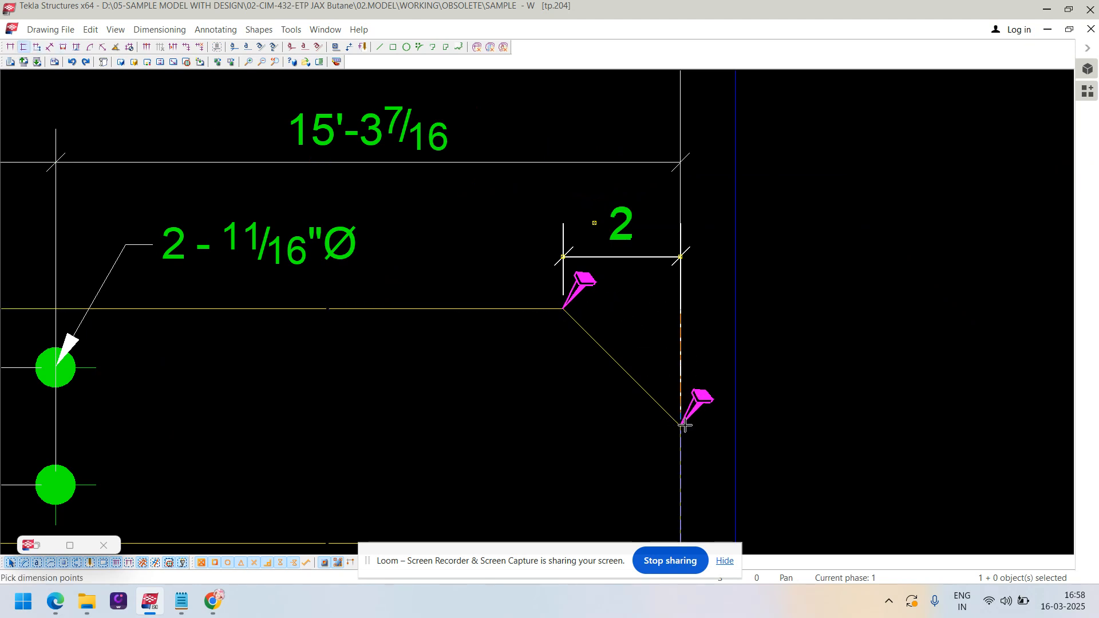
scroll(791, 422, "up", 1)
middle_click(790, 422)
right_click(762, 238)
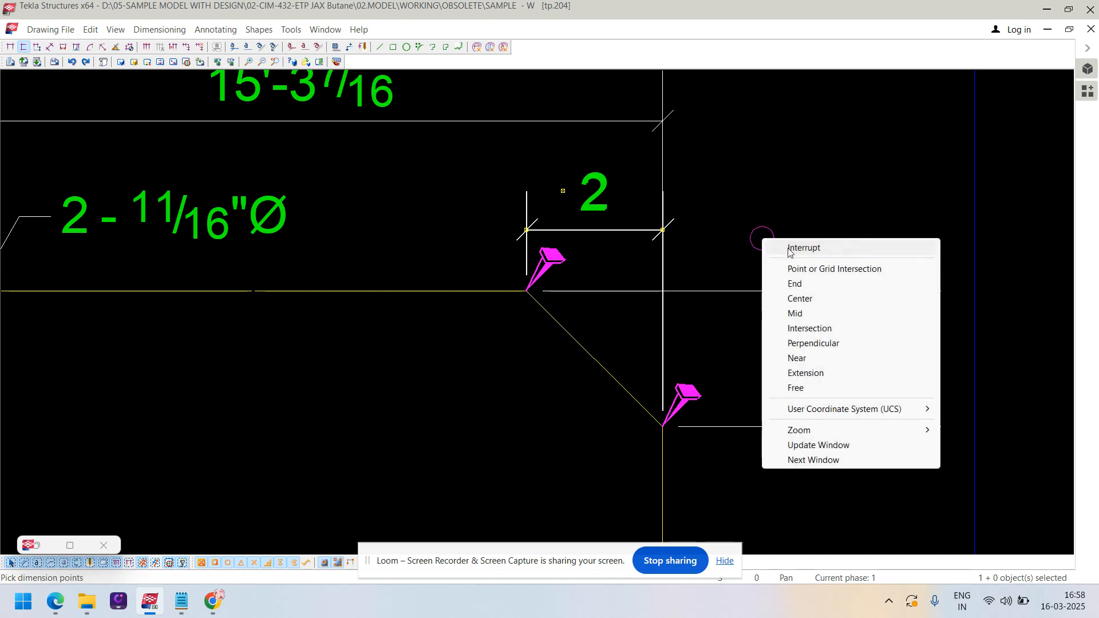
left_click(790, 250)
left_click_drag(882, 363, 789, 364)
left_click(775, 250)
scroll(773, 235, "down", 5)
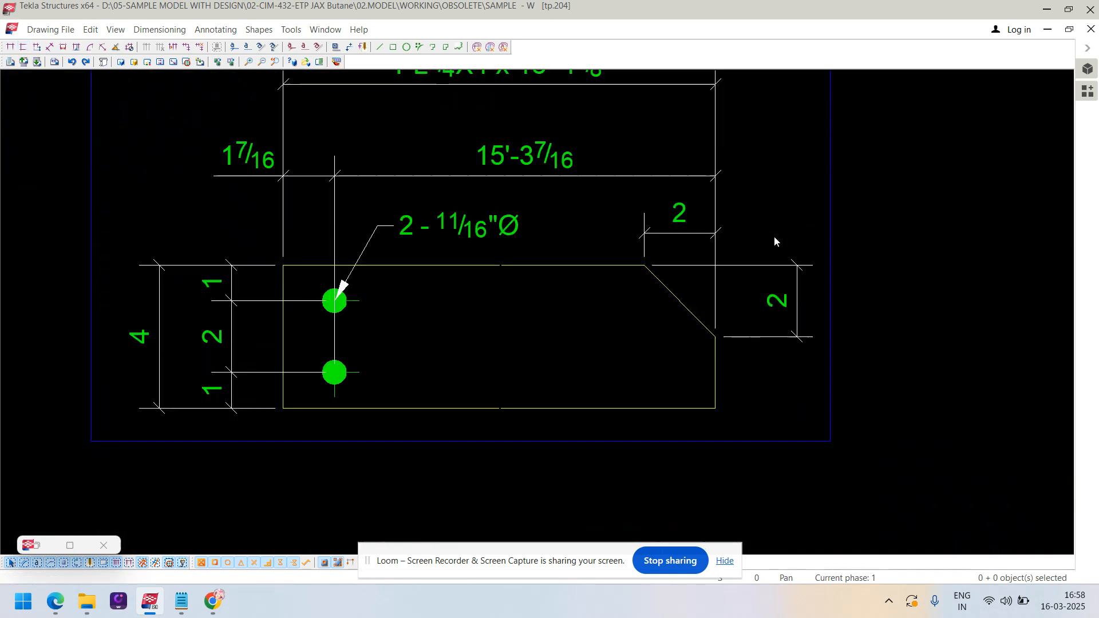
- Move the thickness dimension in the top view closer to the plate's left end
middle_click_drag(696, 294, 565, 426)
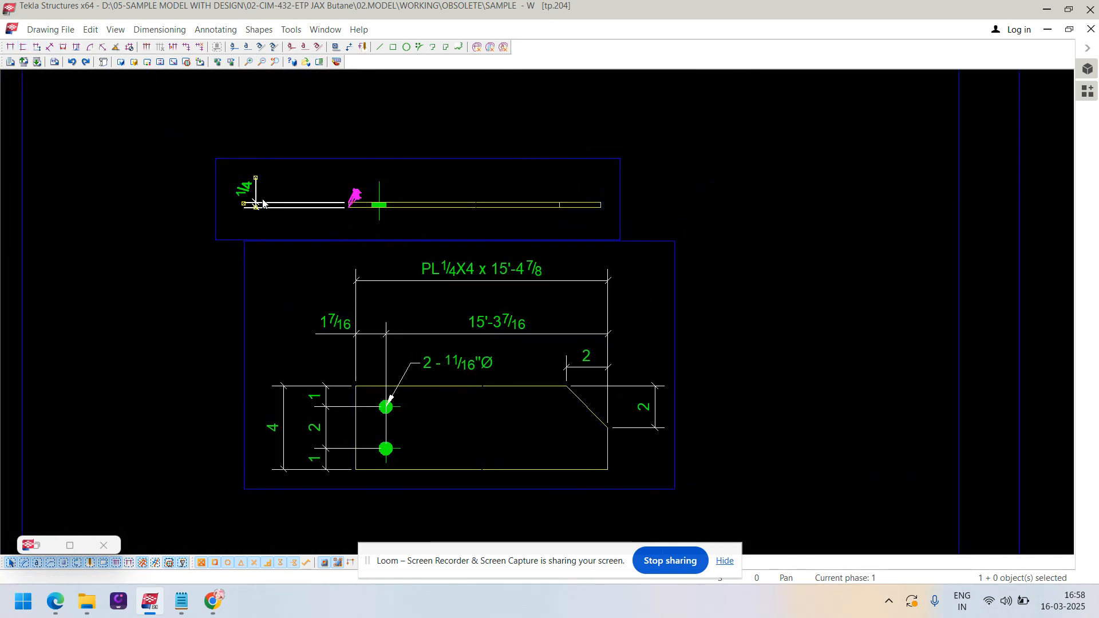
scroll(256, 197, "up", 2)
left_click_drag(241, 184, 348, 194)
left_click(483, 251)
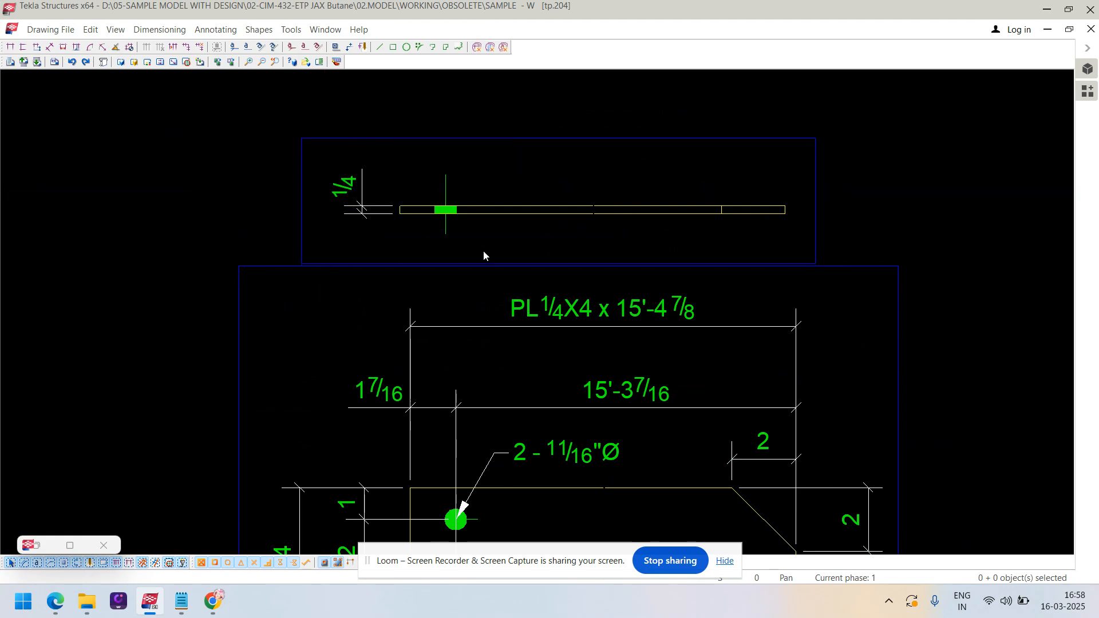
- Align the top view vertically with the front view, using the plate's left end in each view as reference
scroll(413, 212, "up", 2)
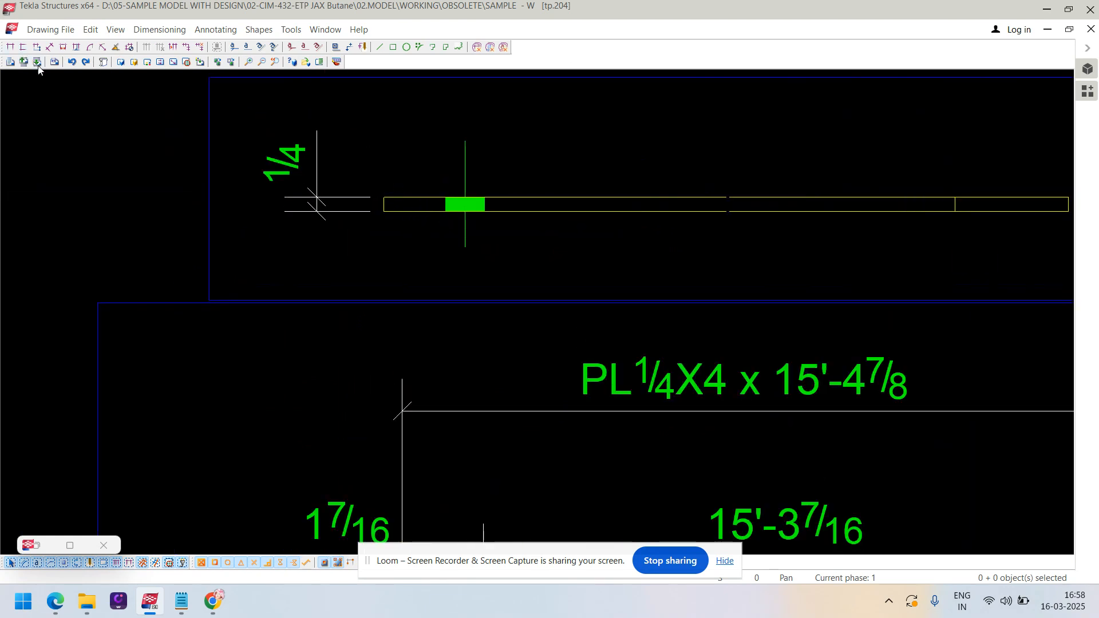
middle_click_drag(467, 131, 449, 198)
right_click(476, 145)
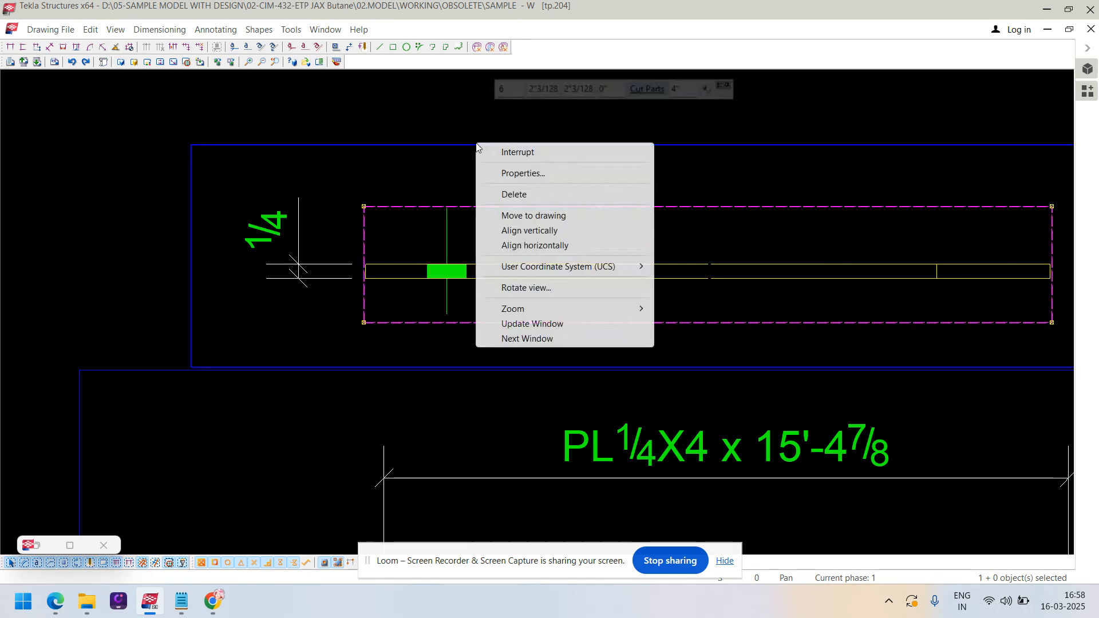
left_click(530, 230)
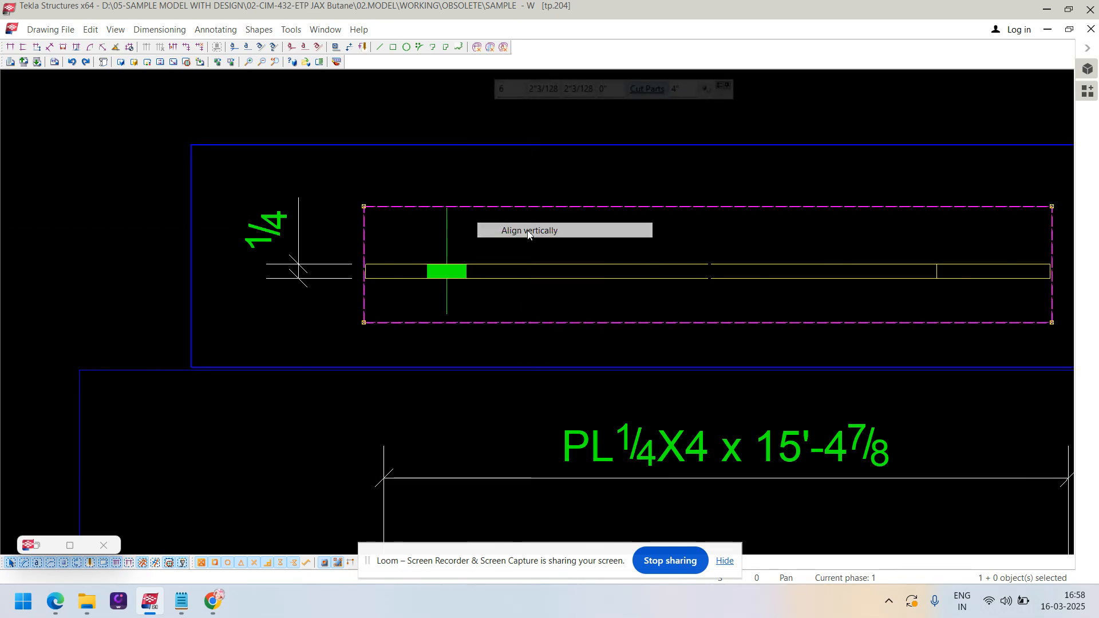
left_click(366, 279)
middle_click_drag(415, 387, 446, 218)
scroll(428, 319, "down", 2)
left_click(412, 428)
middle_click_drag(412, 428, 454, 305)
left_click(703, 473)
mouse_move(562, 410)
middle_mouse_down()
mouse_move(315, 355)
mouse_move(227, 324)
middle_mouse_up()
scroll(227, 324, "down", 5)
scroll(422, 380, "down", 1)
middle_click_drag(460, 368, 543, 321)
- Raise the corner cut's horizontal dimension and the horizontal hole-location dimension chain slightly away from the plate
scroll(544, 322, "up", 3)
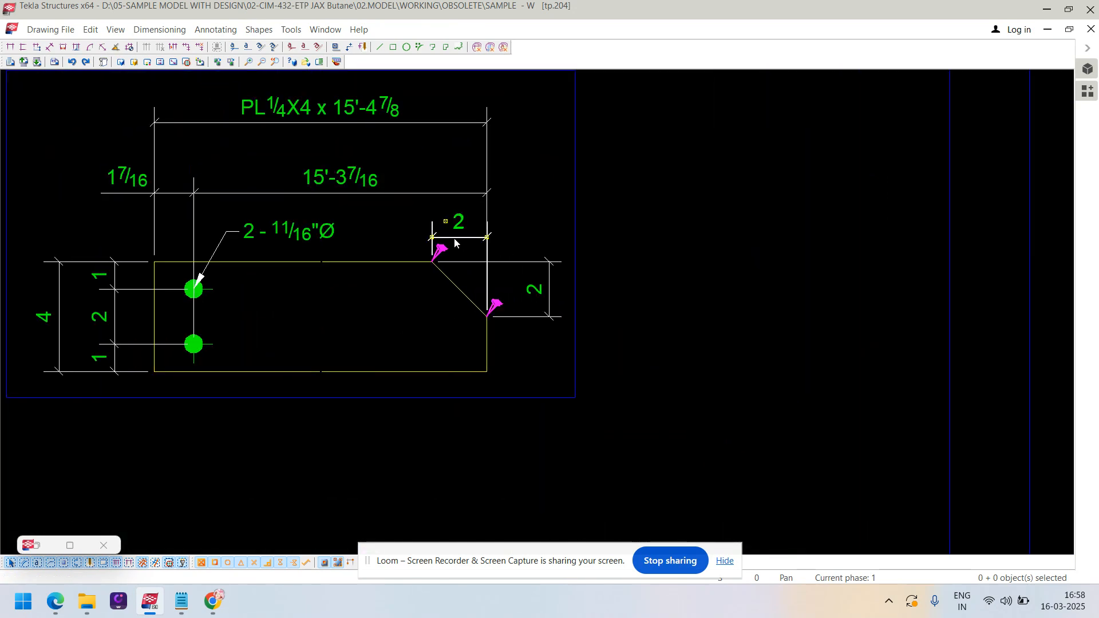
scroll(455, 240, "up", 2)
left_click_drag(454, 228, 451, 214)
left_click(328, 149)
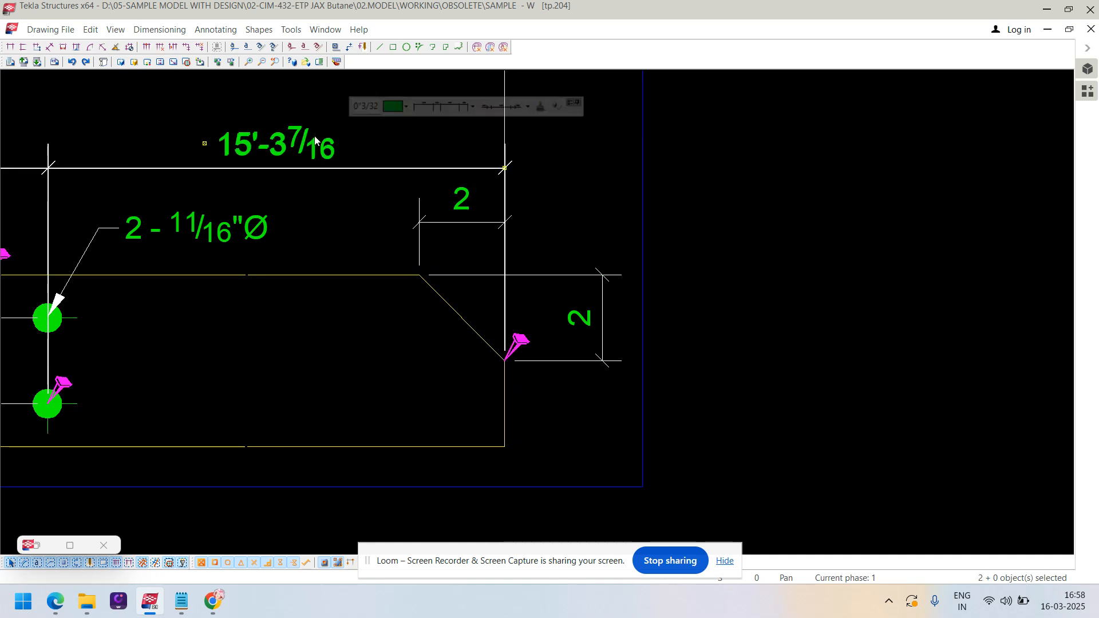
left_click_drag(315, 141, 316, 109)
left_click(363, 187)
scroll(535, 255, "down", 3)
- Move the corner cut's vertical dimension slightly closer to the plate's right edge
scroll(566, 307, "up", 2)
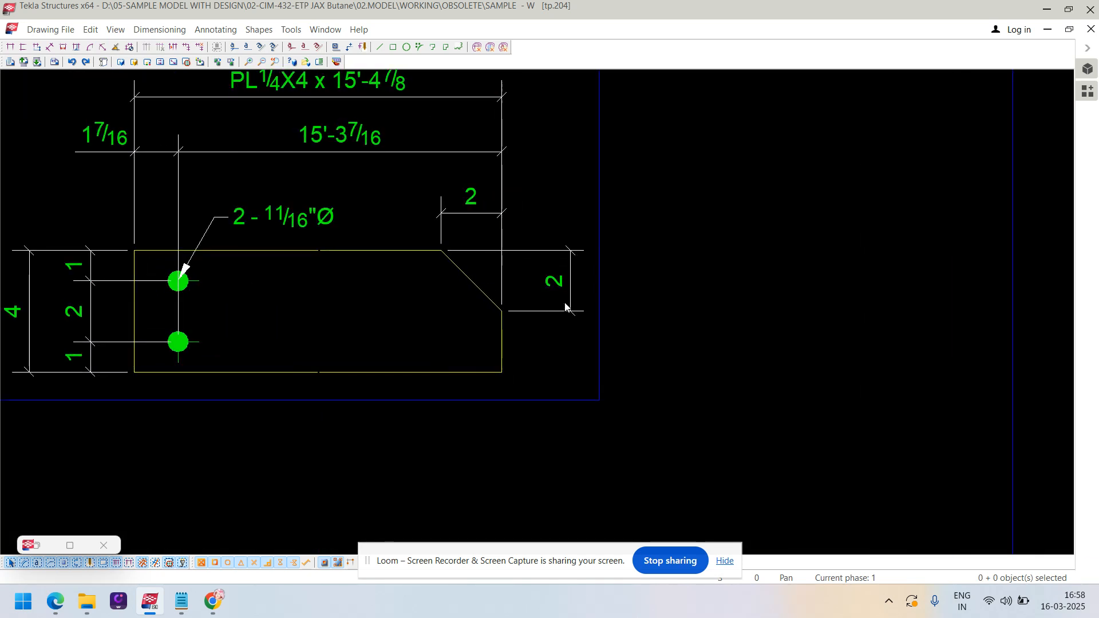
scroll(566, 307, "up", 1)
left_click(552, 280)
left_click_drag(553, 281, 540, 274)
- Select the top and front views together and shift them slightly right and up on the sheet
middle_click_drag(526, 327, 684, 328)
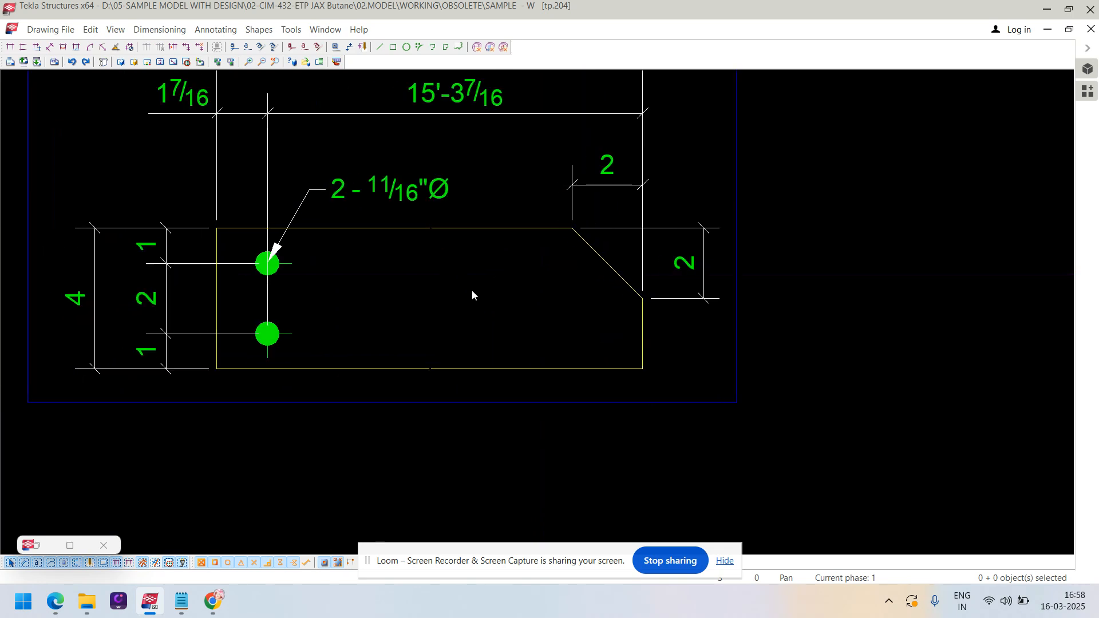
middle_click_drag(482, 291, 637, 345)
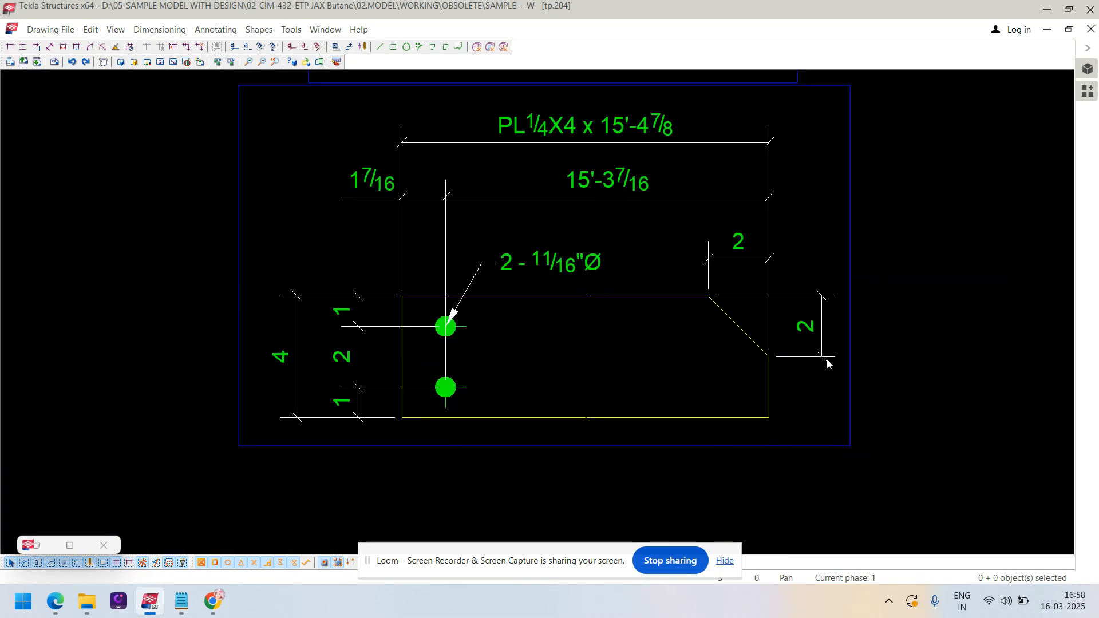
scroll(827, 358, "down", 5)
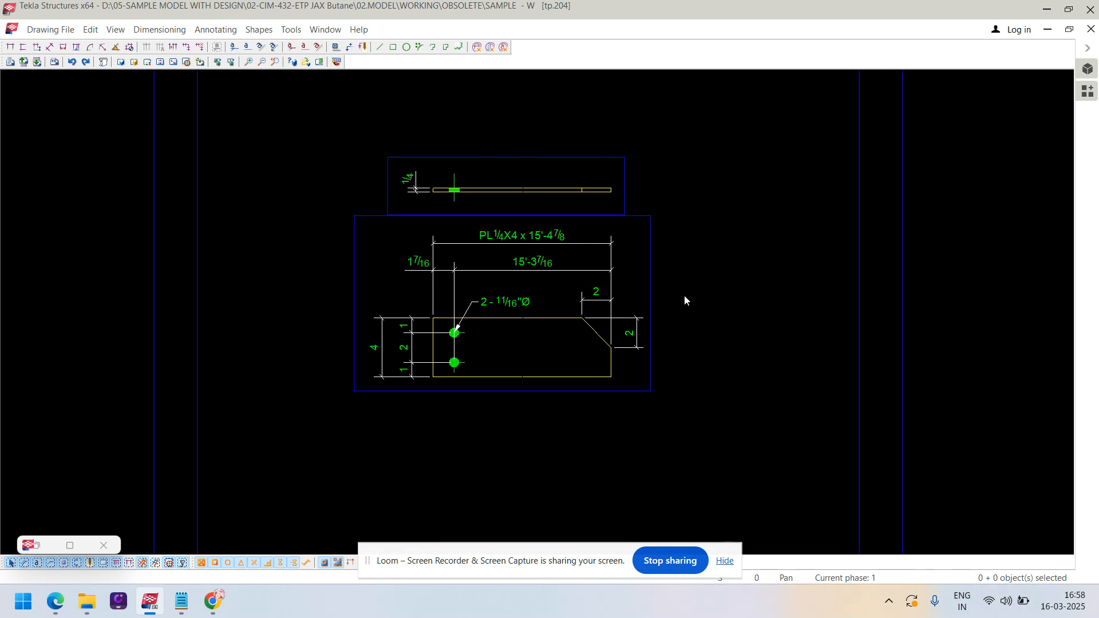
scroll(682, 361, "down", 4)
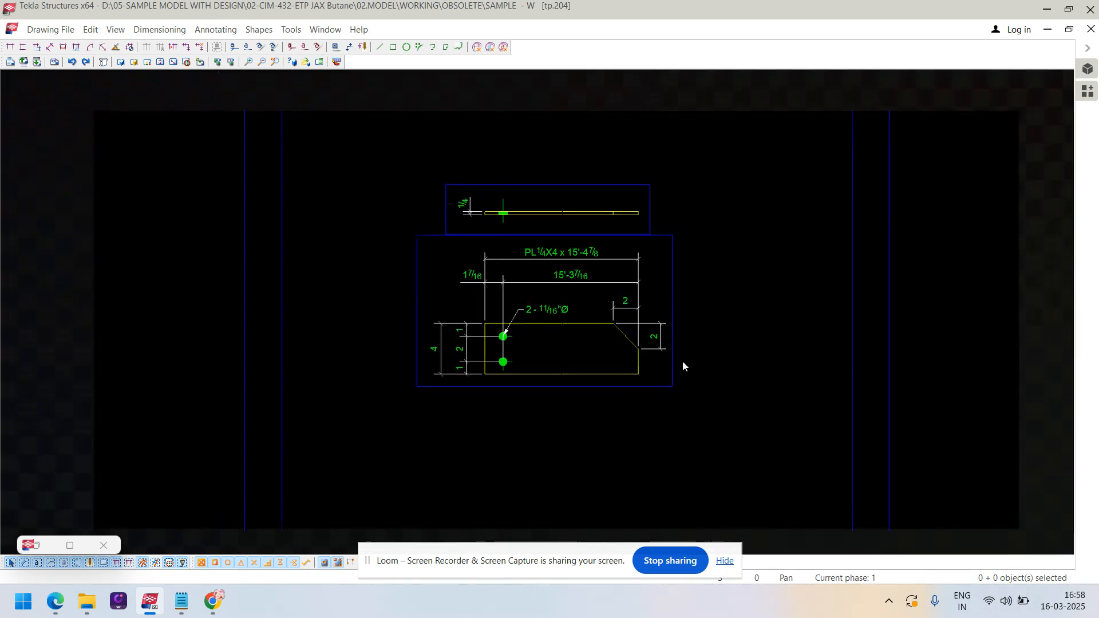
left_click(667, 272)
left_click(677, 302, "ctrl")
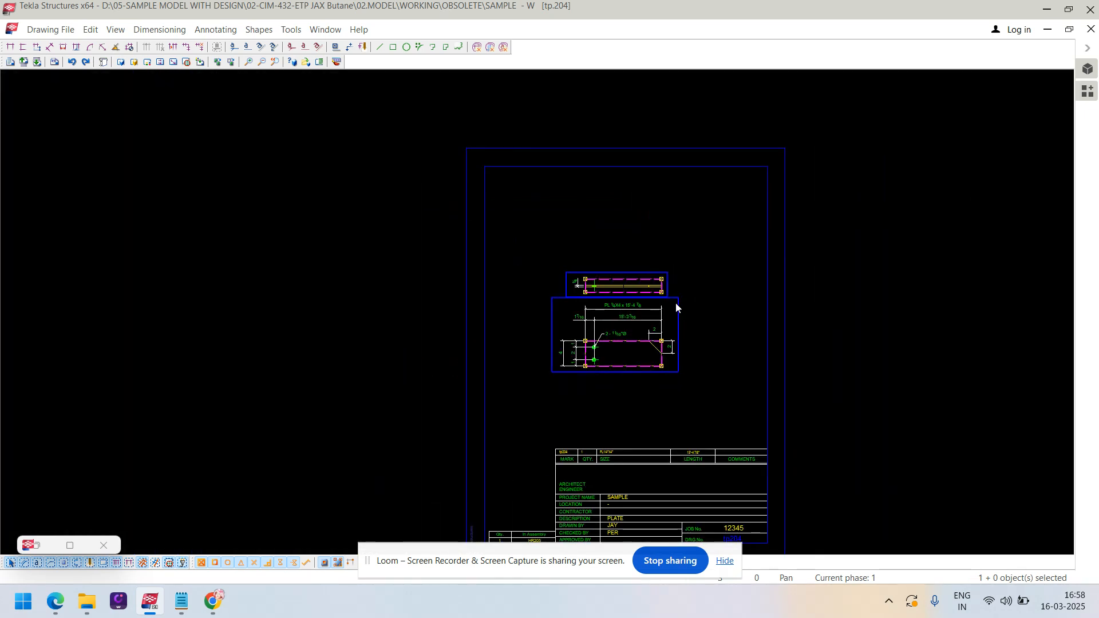
mouse_move(677, 306)
left_mouse_down()
mouse_move(686, 292)
mouse_move(683, 303)
left_mouse_up()
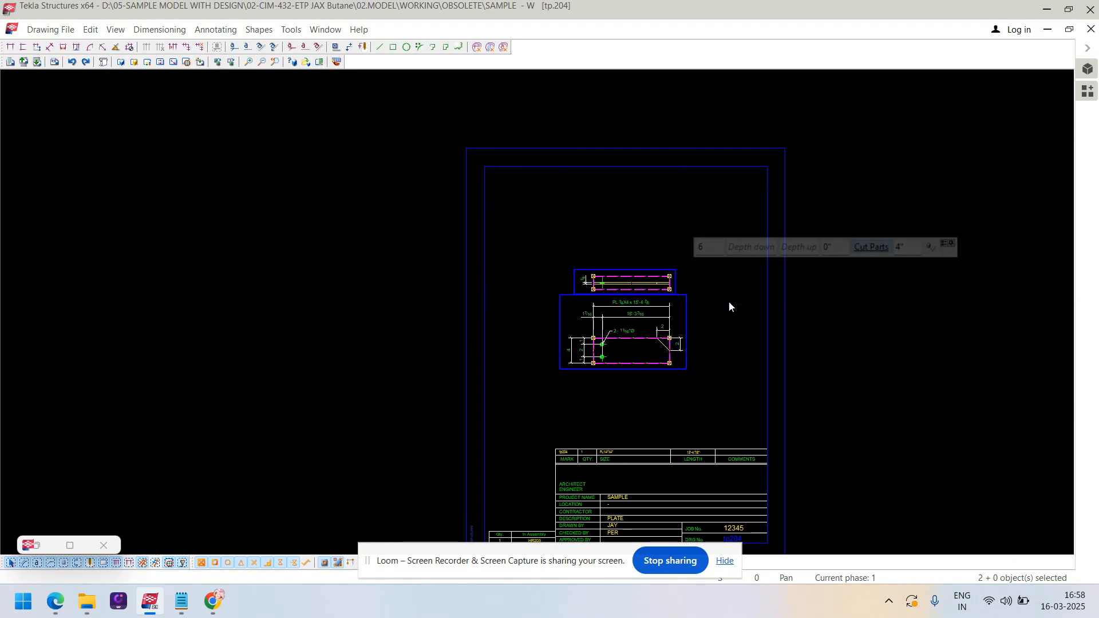
left_click(375, 424)
left_click(69, 545)
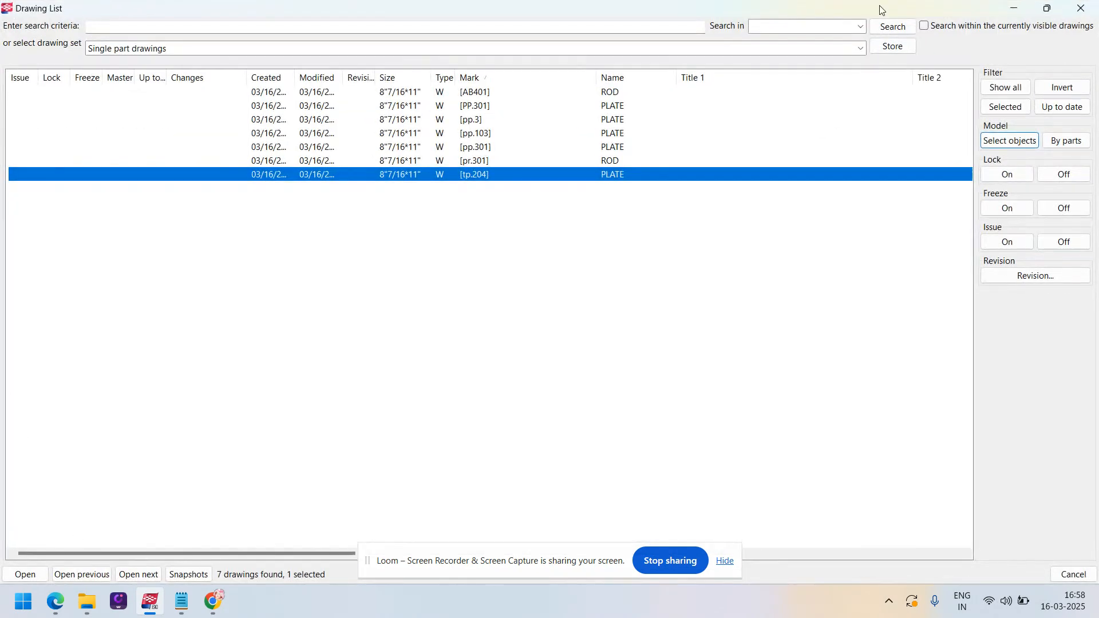
left_click(1016, 12)
scroll(592, 425, "up", 4)
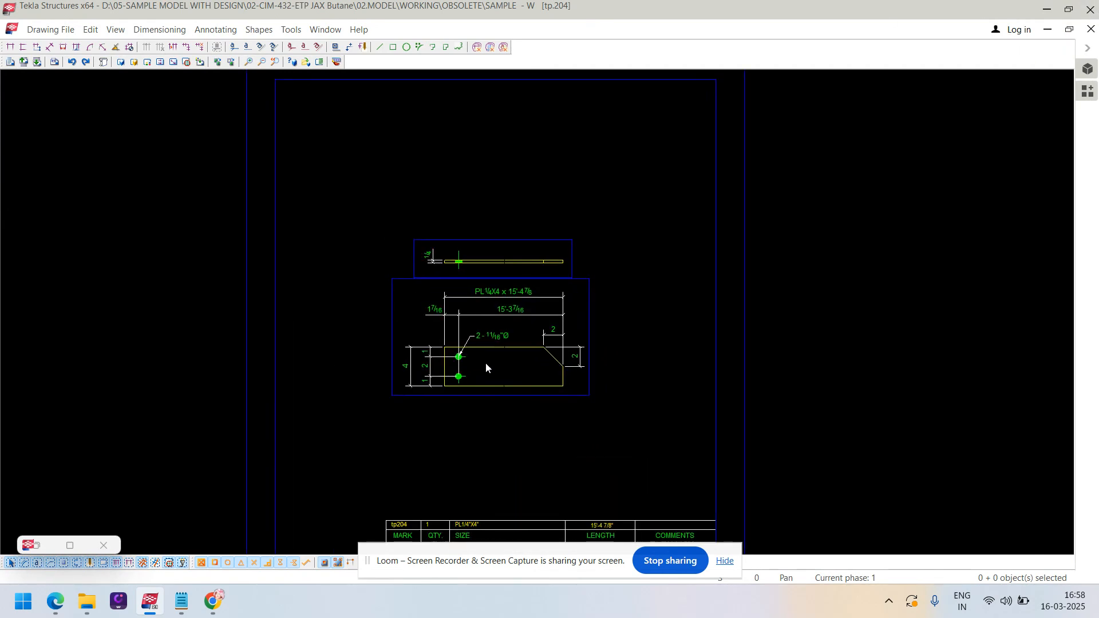
scroll(499, 376, "up", 4)
scroll(499, 376, "down", 4)
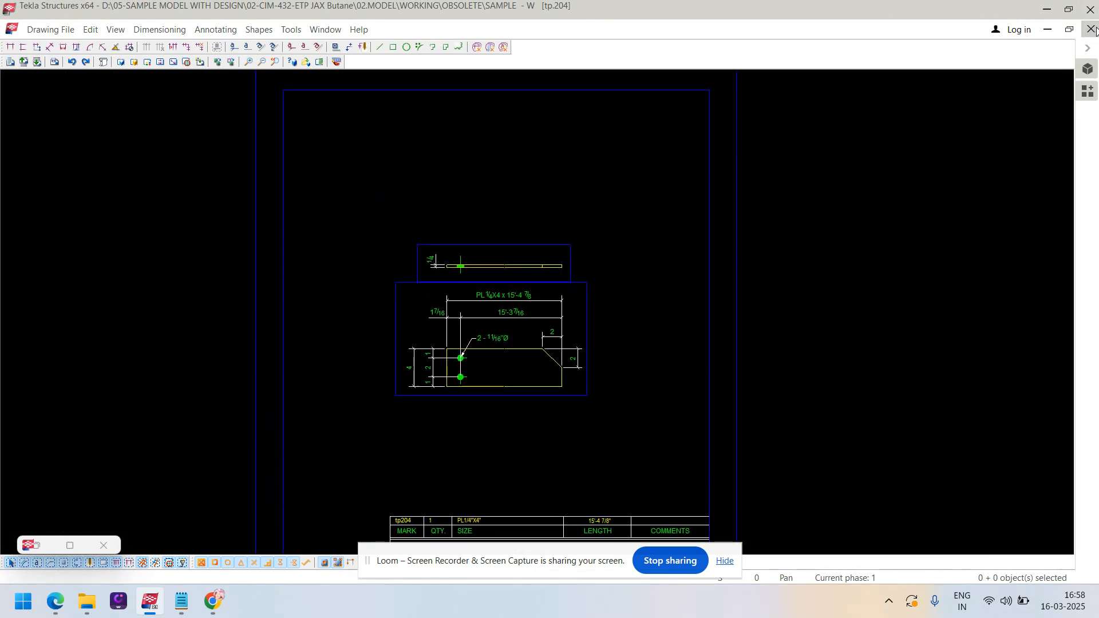
- Close the tp.204 drawing and maximize the 3D model view
left_click(1092, 29)
left_click(311, 275)
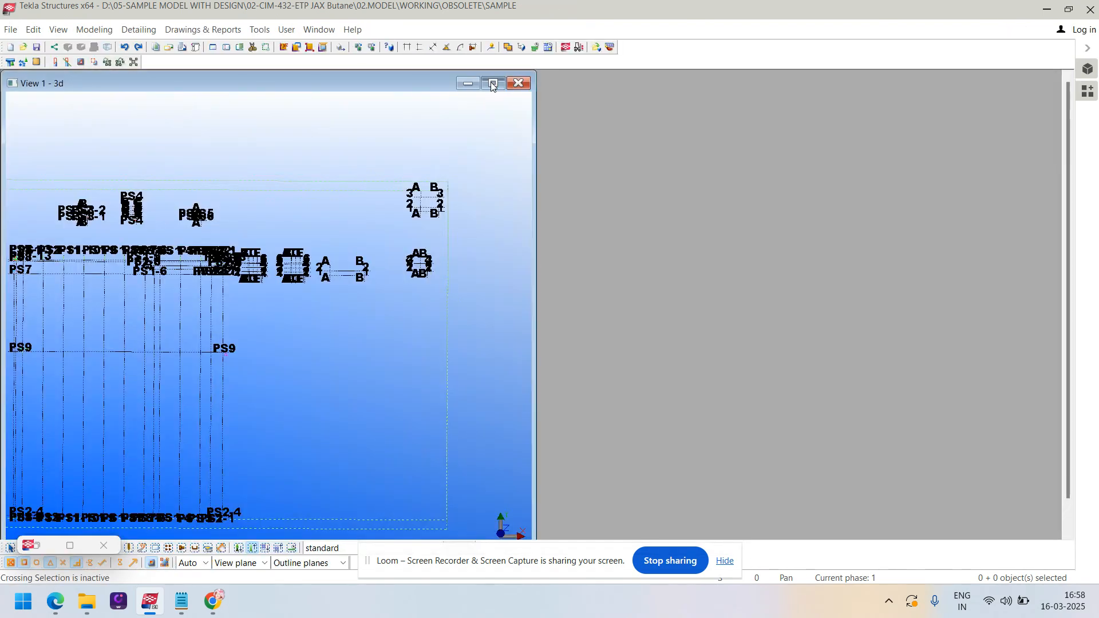
left_click(491, 82)
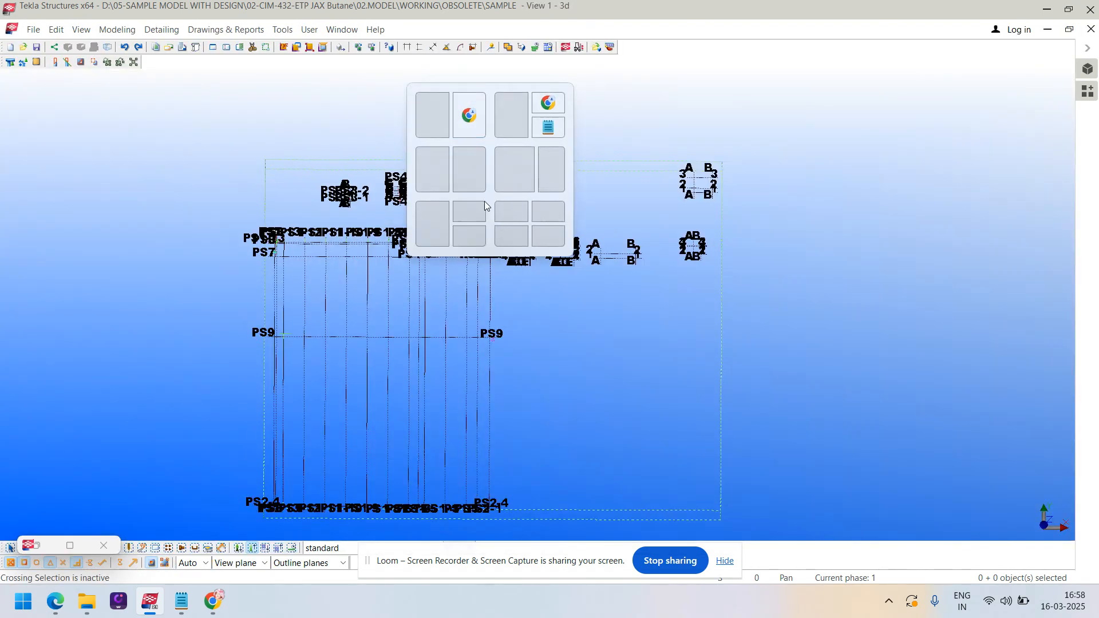